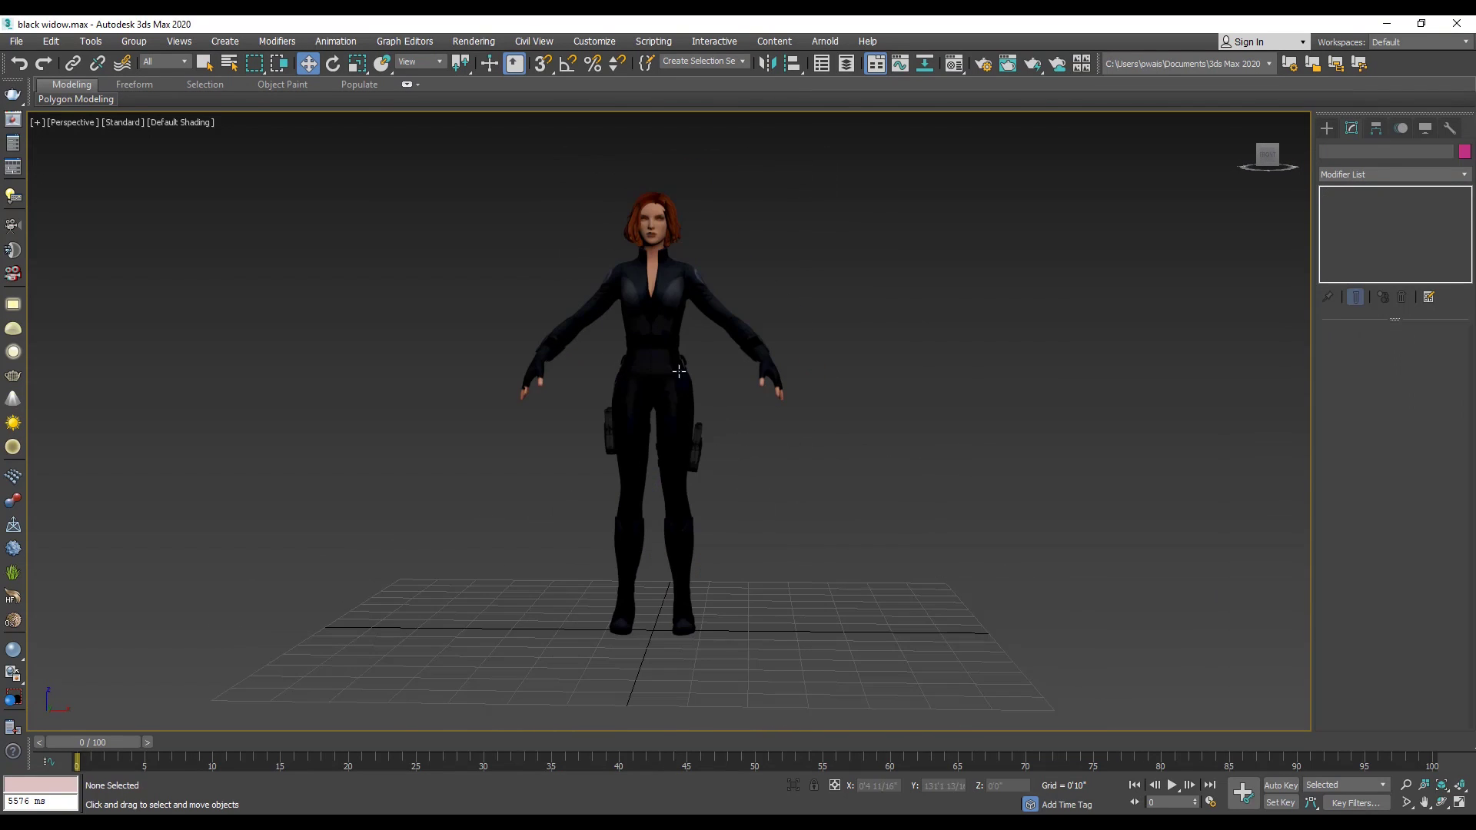
Enter element sub-object editing on the character mesh and select the strap around her right thigh
{"action": "left_click", "coordinate": [675, 369]}
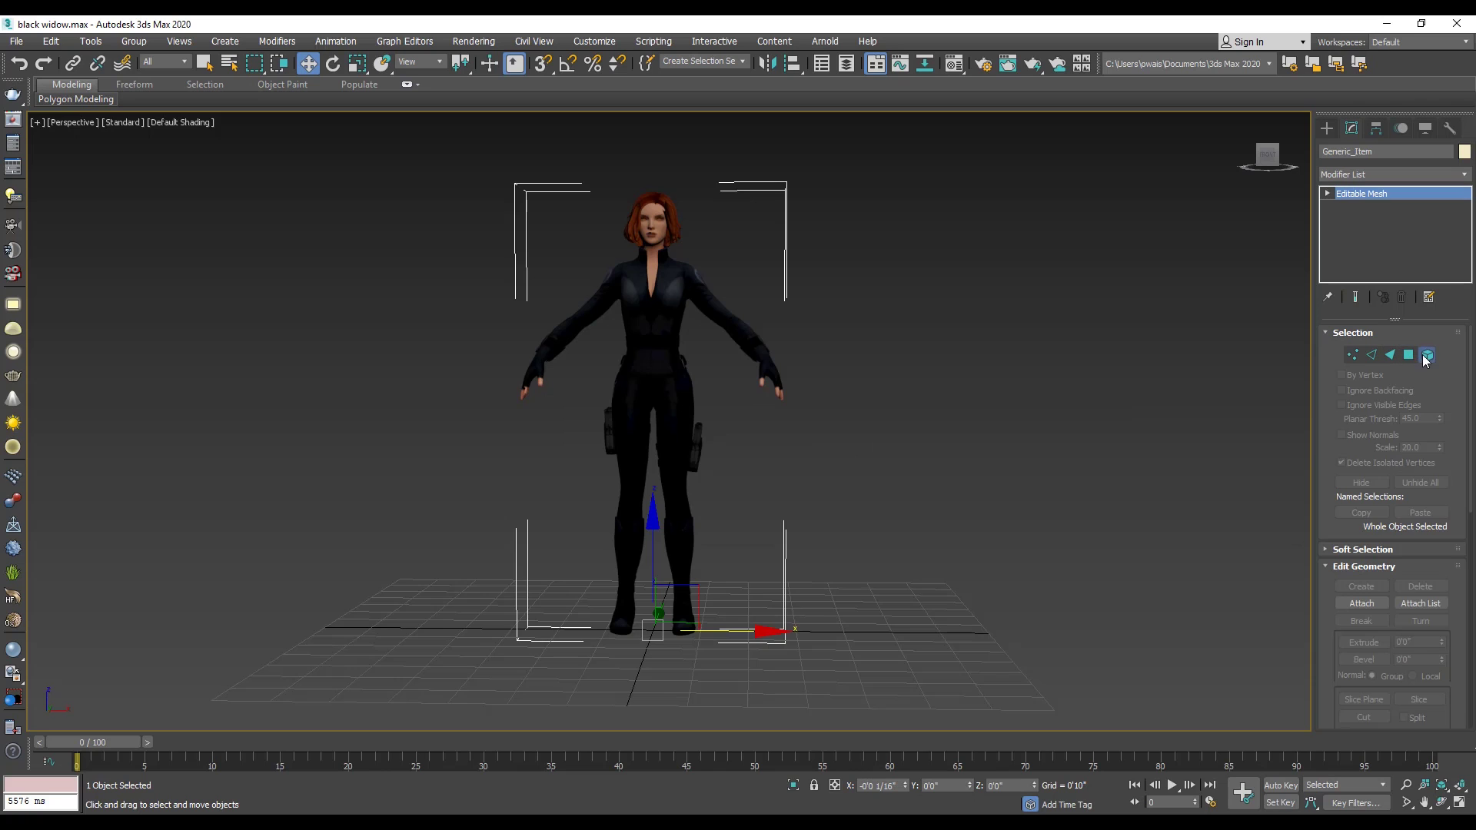
{"action": "left_click", "coordinate": [1427, 355]}
{"action": "left_click", "coordinate": [619, 415]}
{"action": "scroll", "coordinate": [611, 388], "scroll_direction": "up", "scroll_amount": 5}
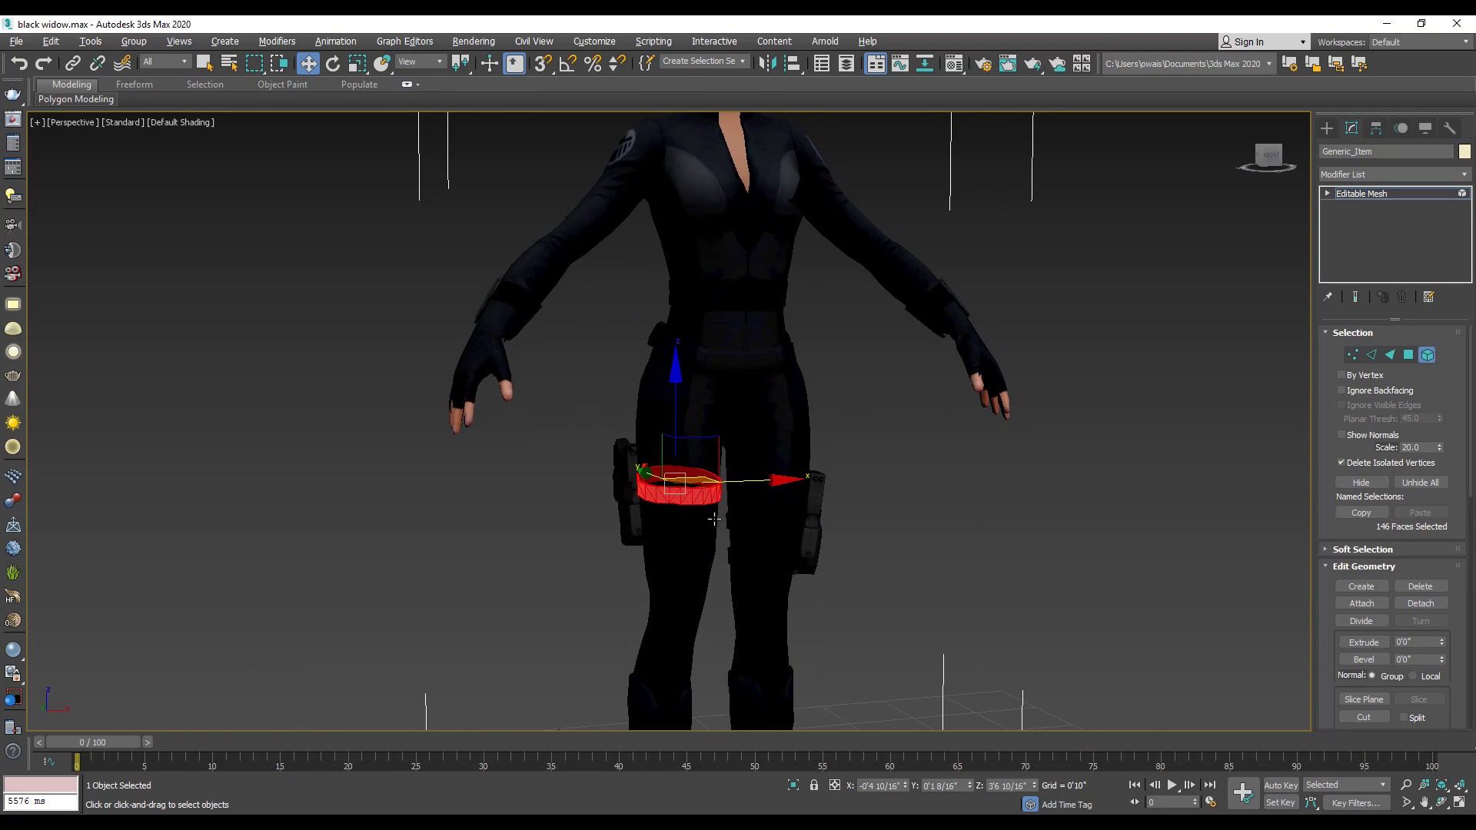
{"action": "scroll", "coordinate": [715, 519], "scroll_direction": "up", "scroll_amount": 4}
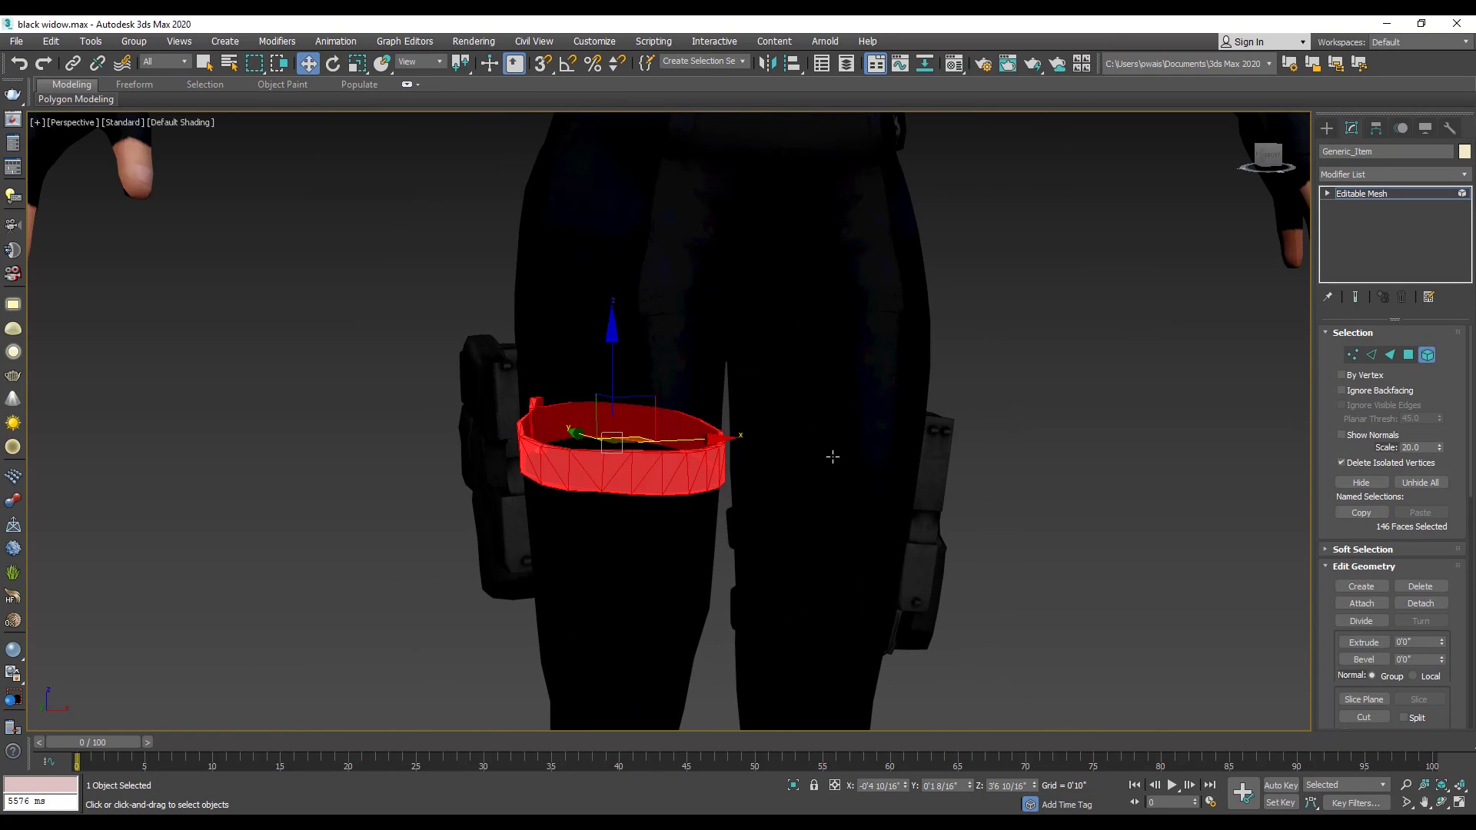
Show edged faces and add the left thigh's straps, buckles and holster to the element selection, excluding the leg
{"action": "key", "text": "F4"}
{"action": "left_click", "coordinate": [789, 552], "text": "ctrl"}
{"action": "left_click", "coordinate": [794, 639], "text": "ctrl"}
{"action": "left_click_drag", "start_coordinate": [1019, 408], "coordinate": [900, 469], "text": "ctrl"}
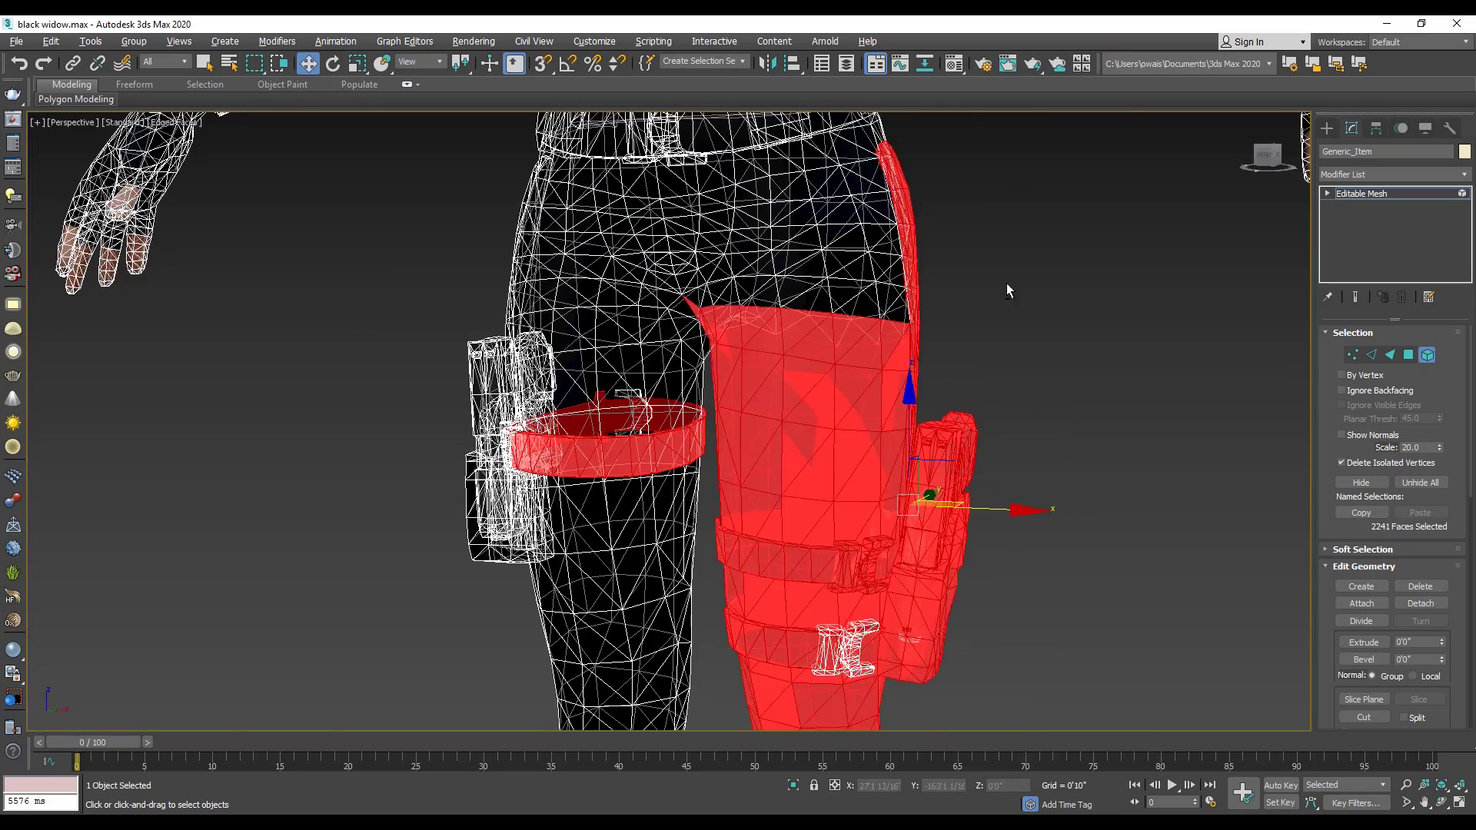
{"action": "key", "text": "ctrl+z"}
{"action": "scroll", "coordinate": [964, 418], "scroll_direction": "down", "scroll_amount": 3}
{"action": "left_click_drag", "start_coordinate": [964, 418], "coordinate": [846, 445], "text": "ctrl"}
{"action": "left_click", "coordinate": [815, 492], "text": "alt"}
{"action": "mouse_move", "coordinate": [815, 446]}
{"action": "middle_mouse_down", "text": "alt"}
{"action": "mouse_move", "coordinate": [776, 507]}
{"action": "mouse_move", "coordinate": [799, 454]}
{"action": "middle_mouse_up", "text": "alt"}
Add the right thigh's holster and buckle to the selection, excluding the body, and detach all selected thigh gear as a new object
{"action": "left_click_drag", "start_coordinate": [523, 300], "coordinate": [615, 346], "text": "ctrl"}
{"action": "left_click", "coordinate": [692, 415], "text": "alt"}
{"action": "middle_click_drag", "start_coordinate": [705, 412], "coordinate": [741, 465]}
{"action": "left_click", "coordinate": [695, 230], "text": "alt"}
{"action": "scroll", "coordinate": [715, 323], "scroll_direction": "down", "scroll_amount": 2}
{"action": "mouse_move", "coordinate": [715, 323]}
{"action": "middle_mouse_down", "text": "alt"}
{"action": "mouse_move", "coordinate": [776, 327]}
{"action": "mouse_move", "coordinate": [723, 330]}
{"action": "middle_mouse_up", "text": "alt"}
{"action": "left_click", "coordinate": [1421, 603]}
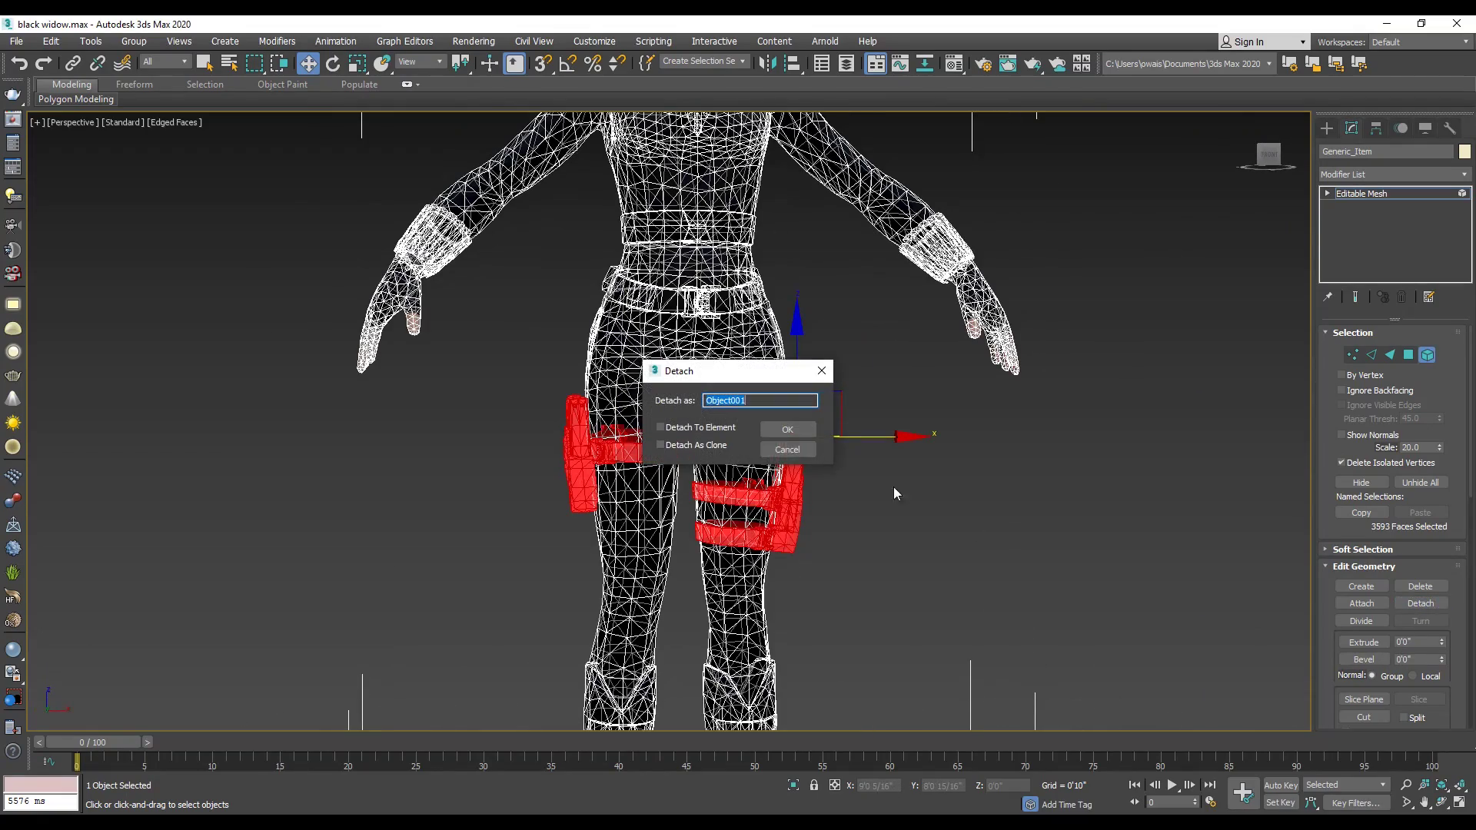
{"action": "left_click", "coordinate": [788, 432]}
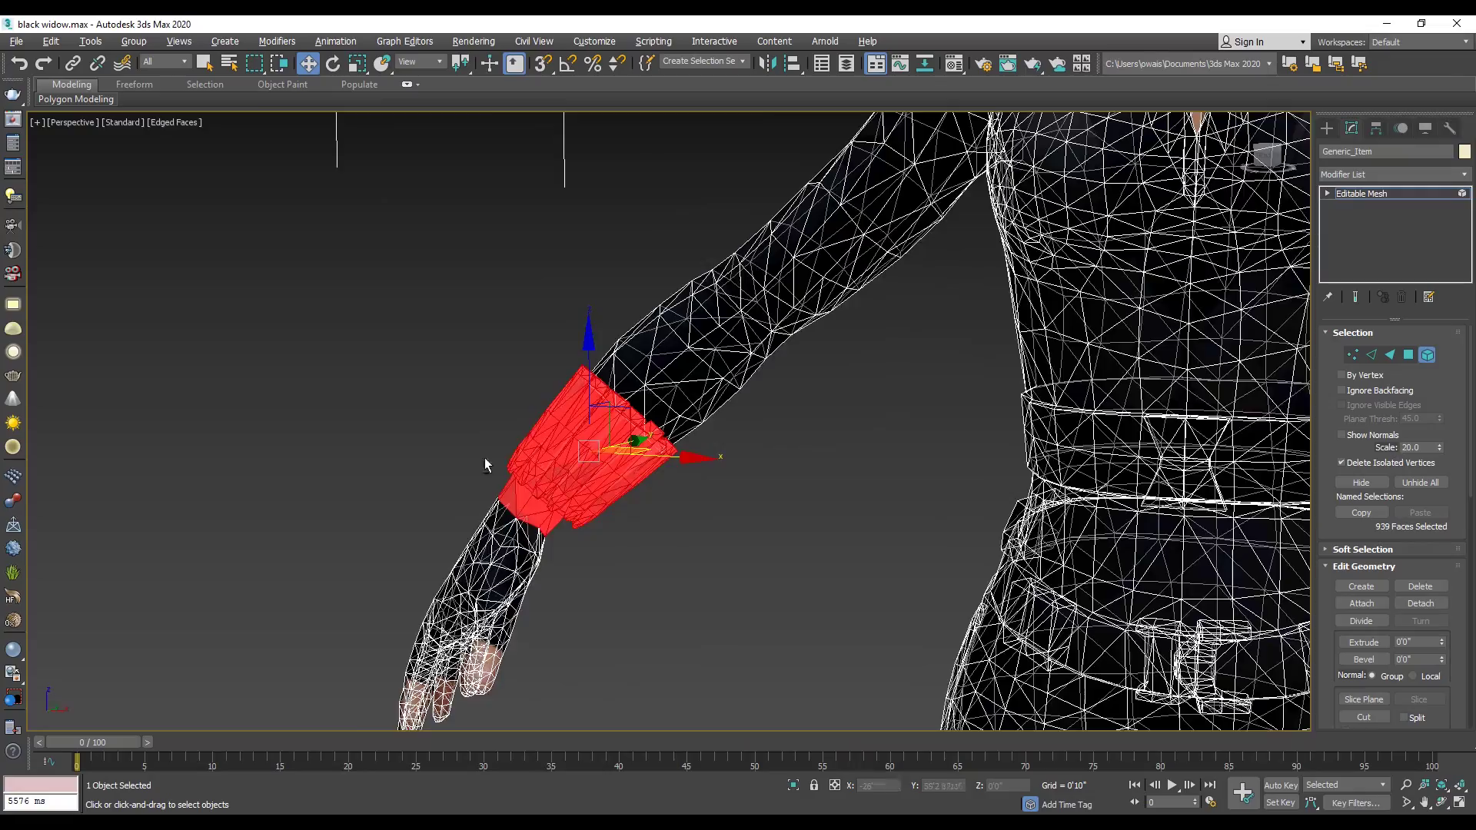
Detach the wristbands and the belt buckle and pouches as separate objects, and return the perspective viewport to Default Shading
{"action": "middle_click_drag", "start_coordinate": [487, 461], "coordinate": [907, 254], "text": "alt"}
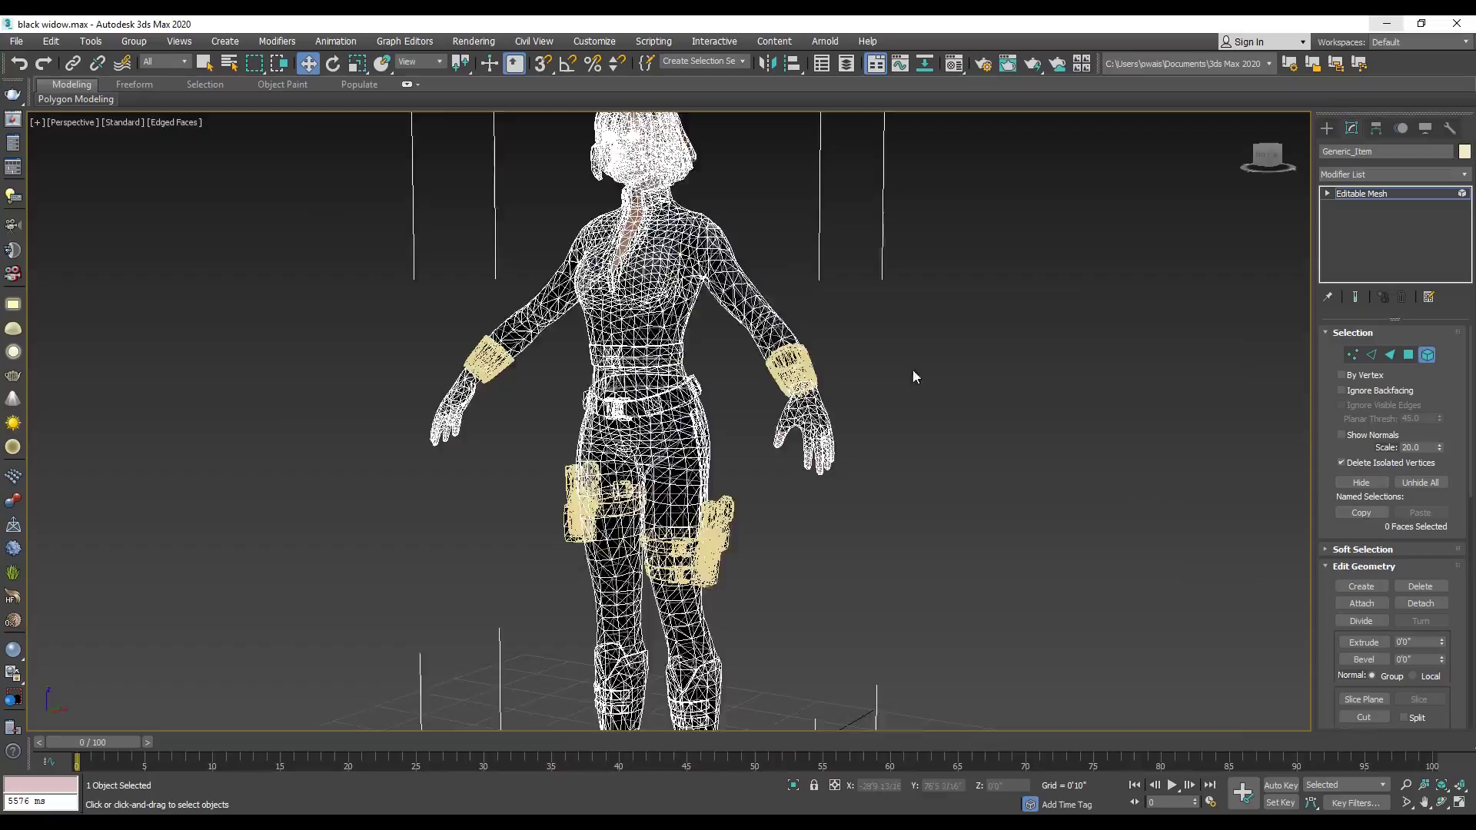
{"action": "scroll", "coordinate": [769, 438], "scroll_direction": "up", "scroll_amount": 8}
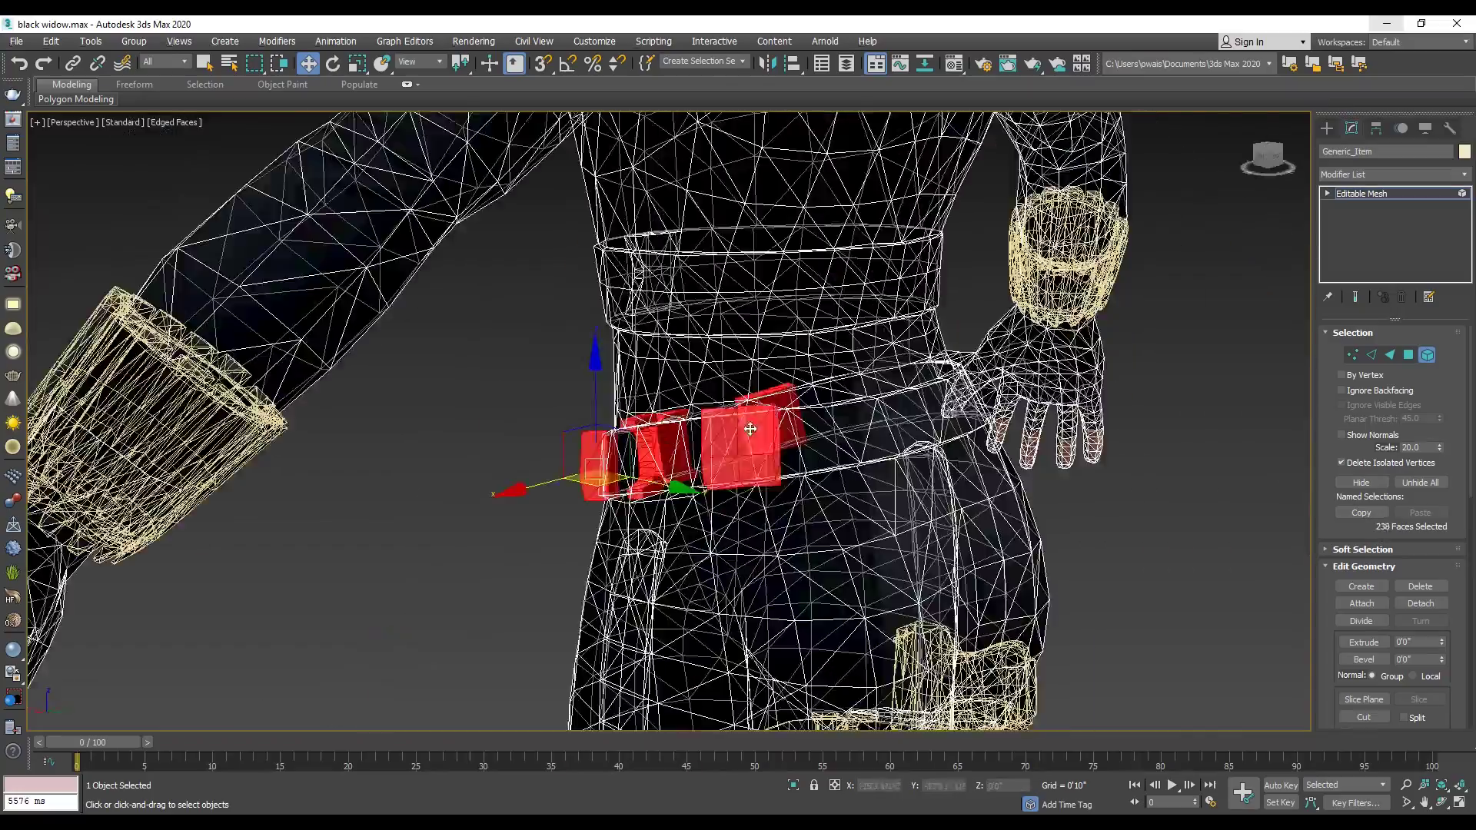
{"action": "scroll", "coordinate": [1194, 573], "scroll_direction": "down", "scroll_amount": 10}
{"action": "left_click", "coordinate": [1140, 403]}
{"action": "left_click", "coordinate": [173, 122]}
{"action": "left_click", "coordinate": [226, 137]}
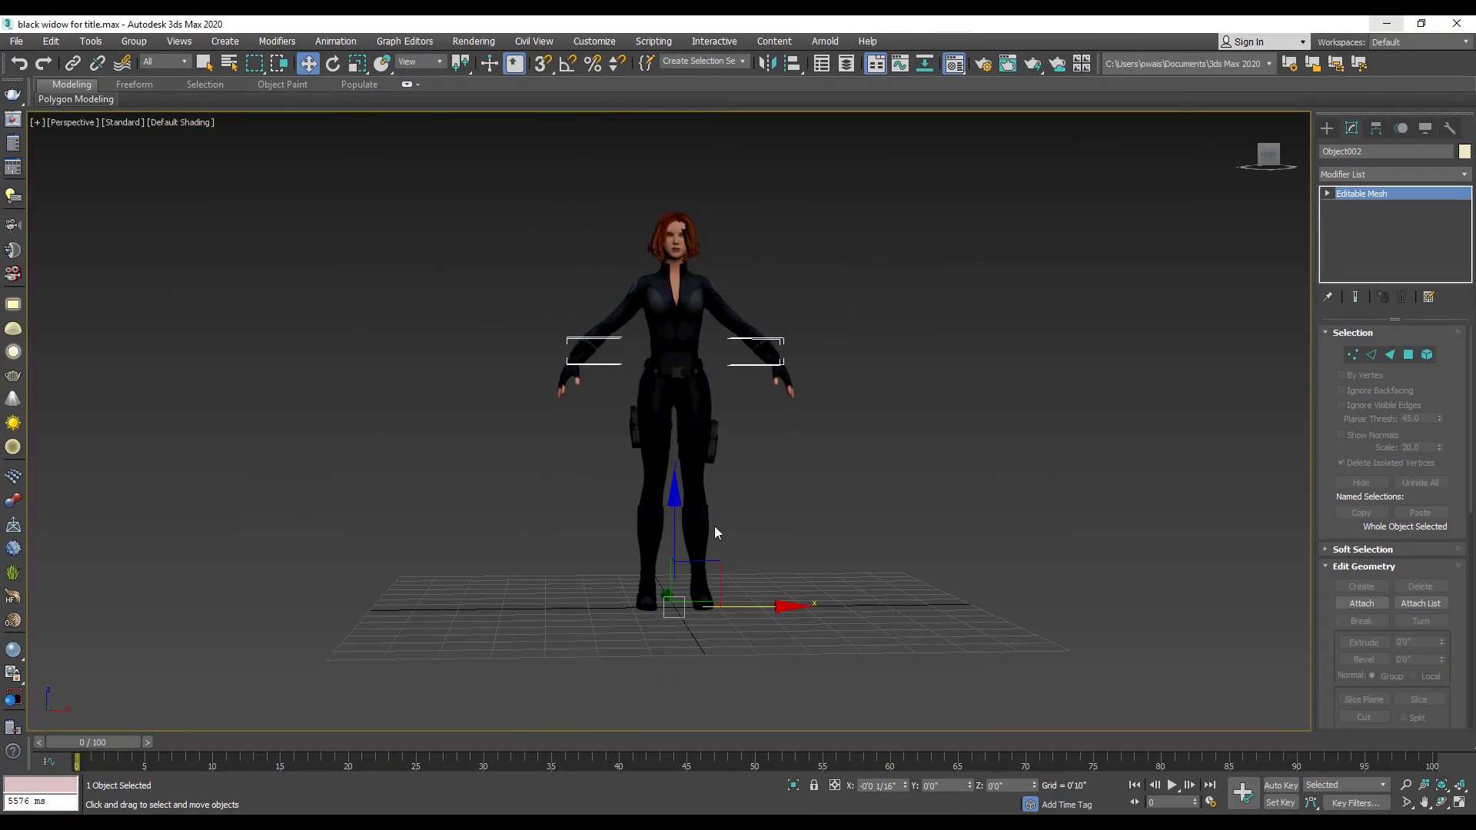
Assign the 01 - Default material to the wristbands and set its diffuse color to a near-white with value 213
{"action": "key", "text": "m"}
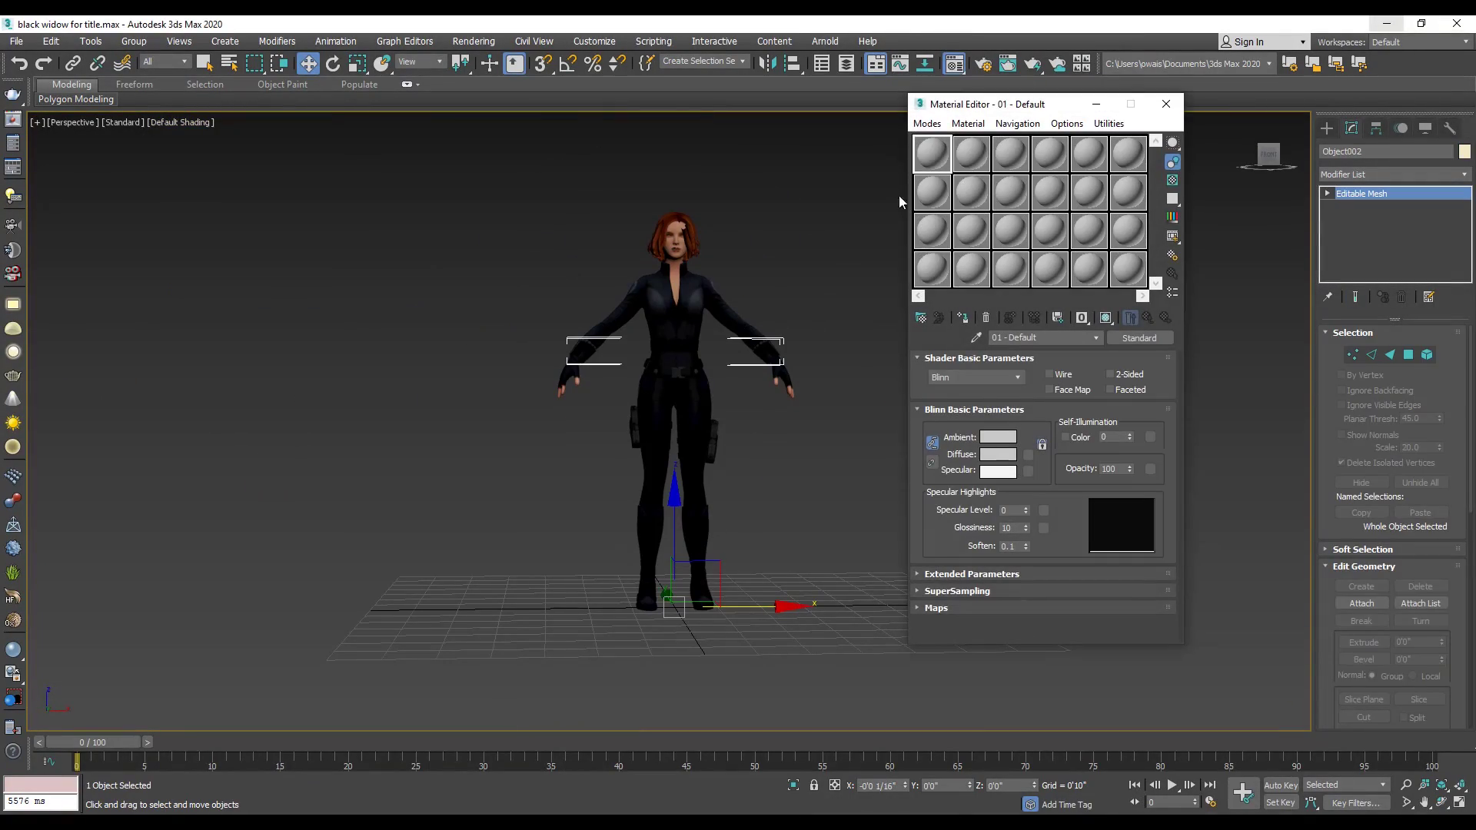
{"action": "left_click", "coordinate": [961, 319]}
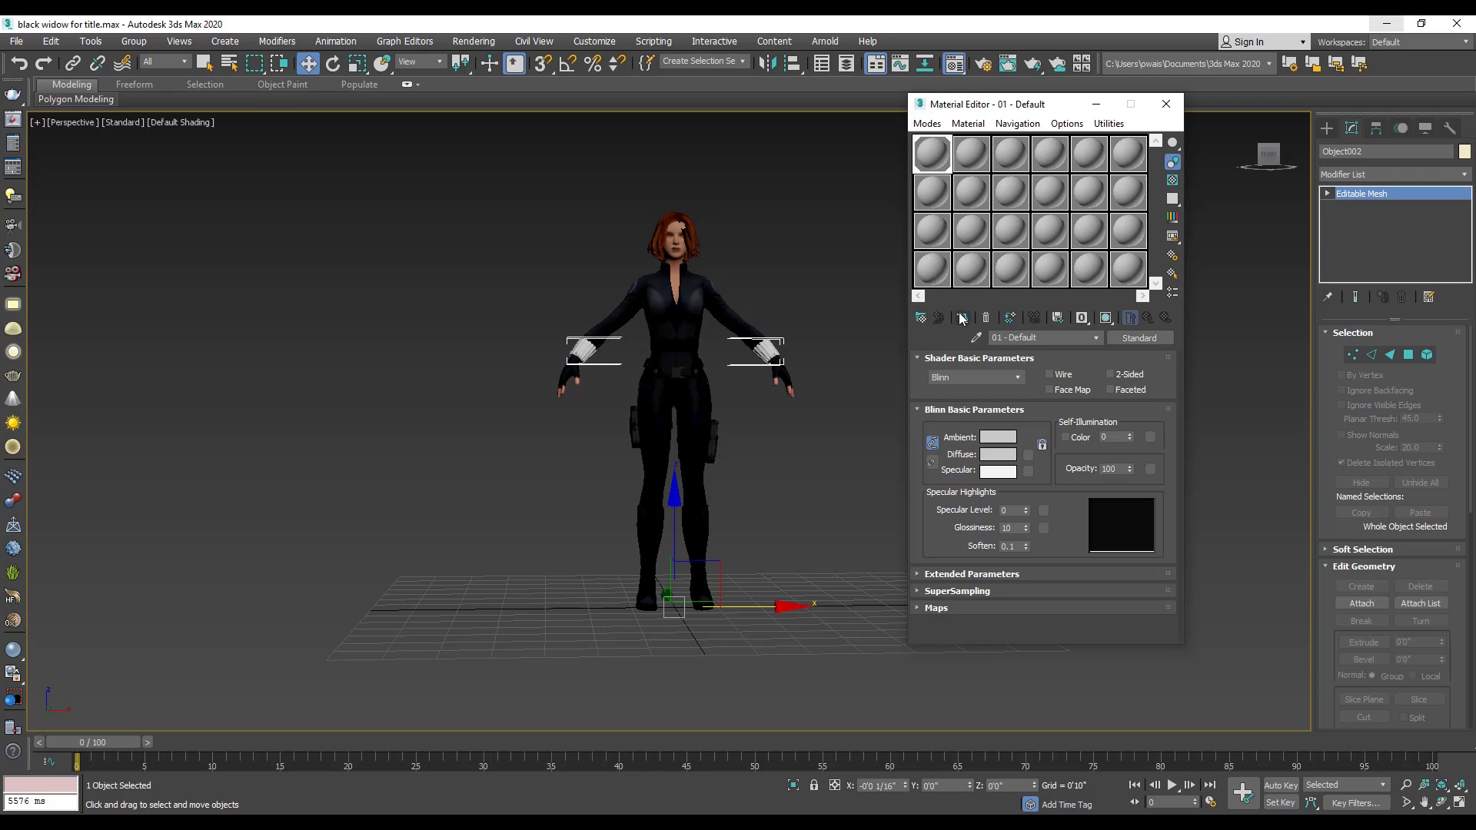
{"action": "left_click", "coordinate": [1001, 455]}
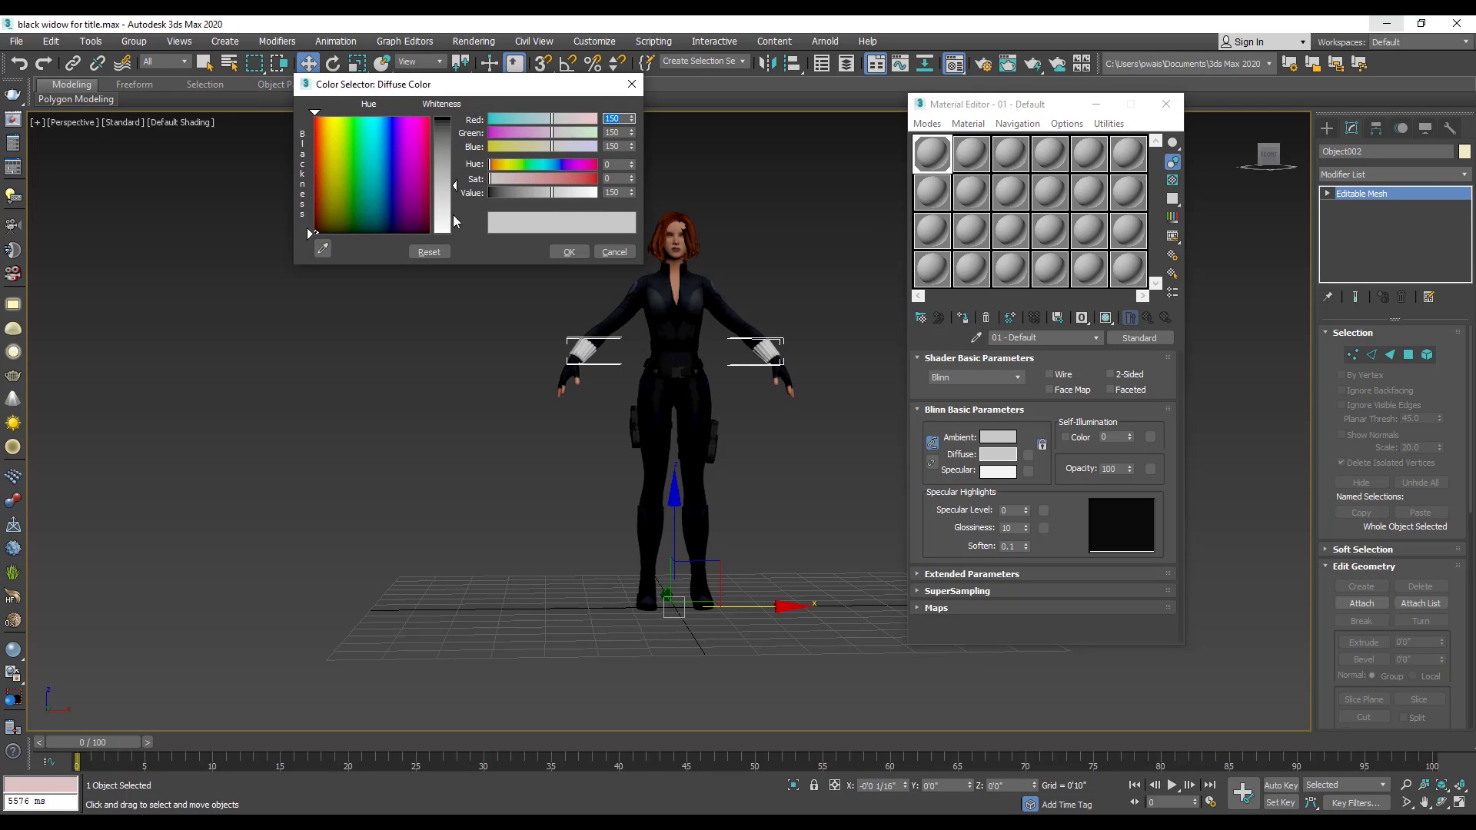
{"action": "left_click_drag", "start_coordinate": [450, 171], "coordinate": [452, 214]}
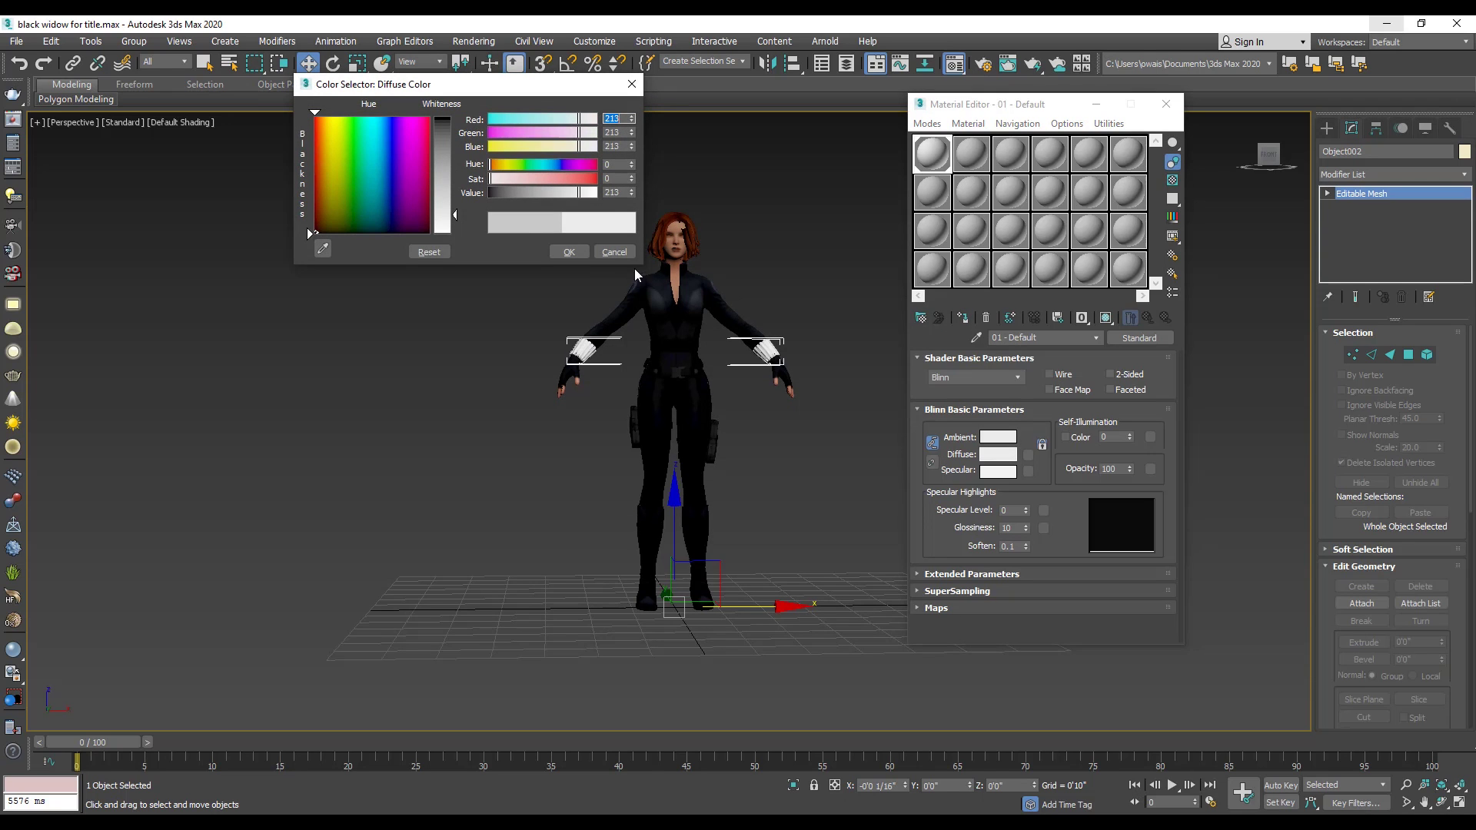
{"action": "left_click", "coordinate": [568, 252]}
{"action": "scroll", "coordinate": [635, 272], "scroll_direction": "up", "scroll_amount": 5}
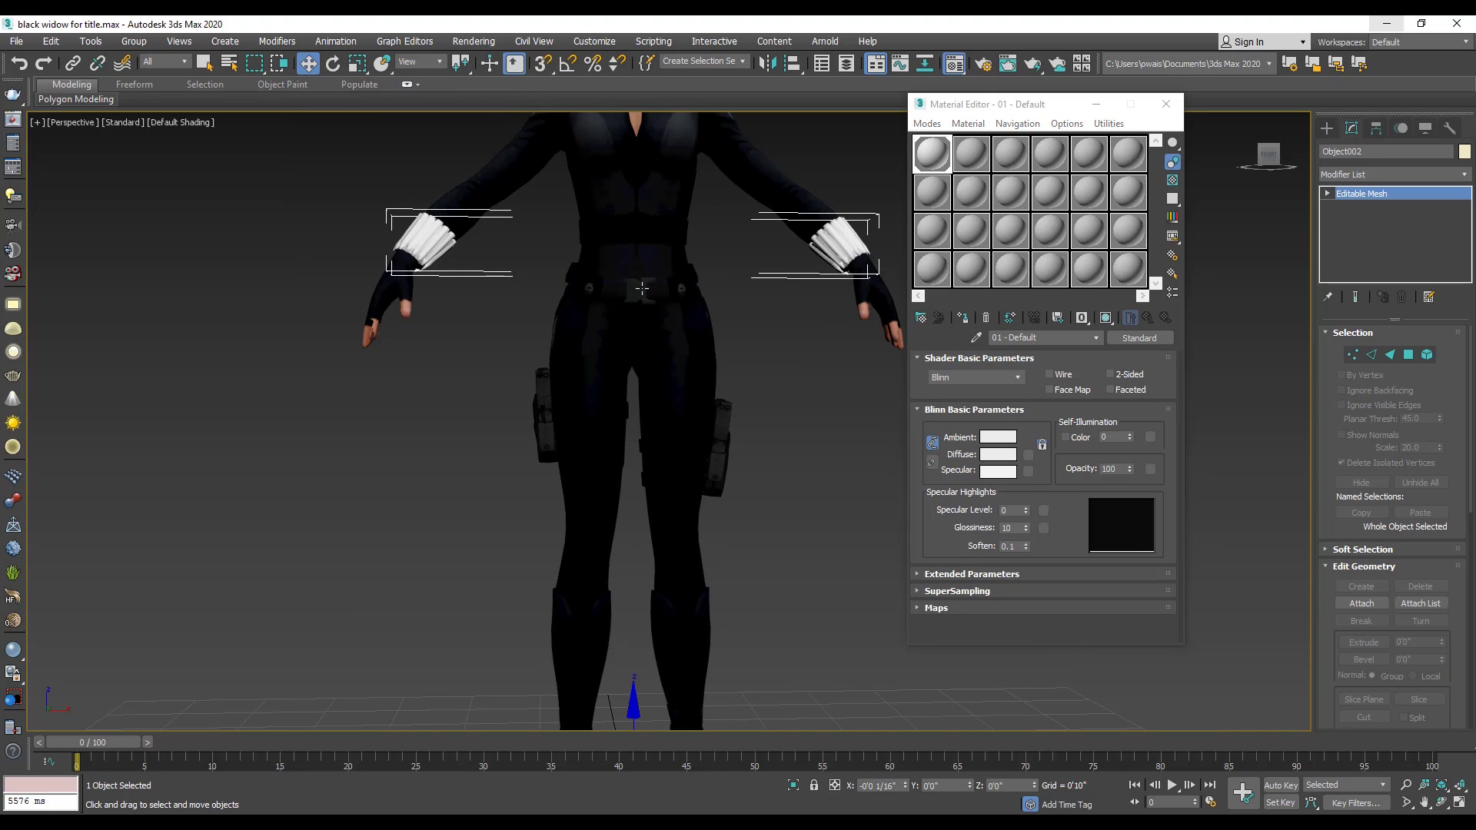
Assign the 01 - Default material to the belt pieces and to the thigh holsters and straps
{"action": "left_click", "coordinate": [642, 288]}
{"action": "left_click", "coordinate": [961, 319]}
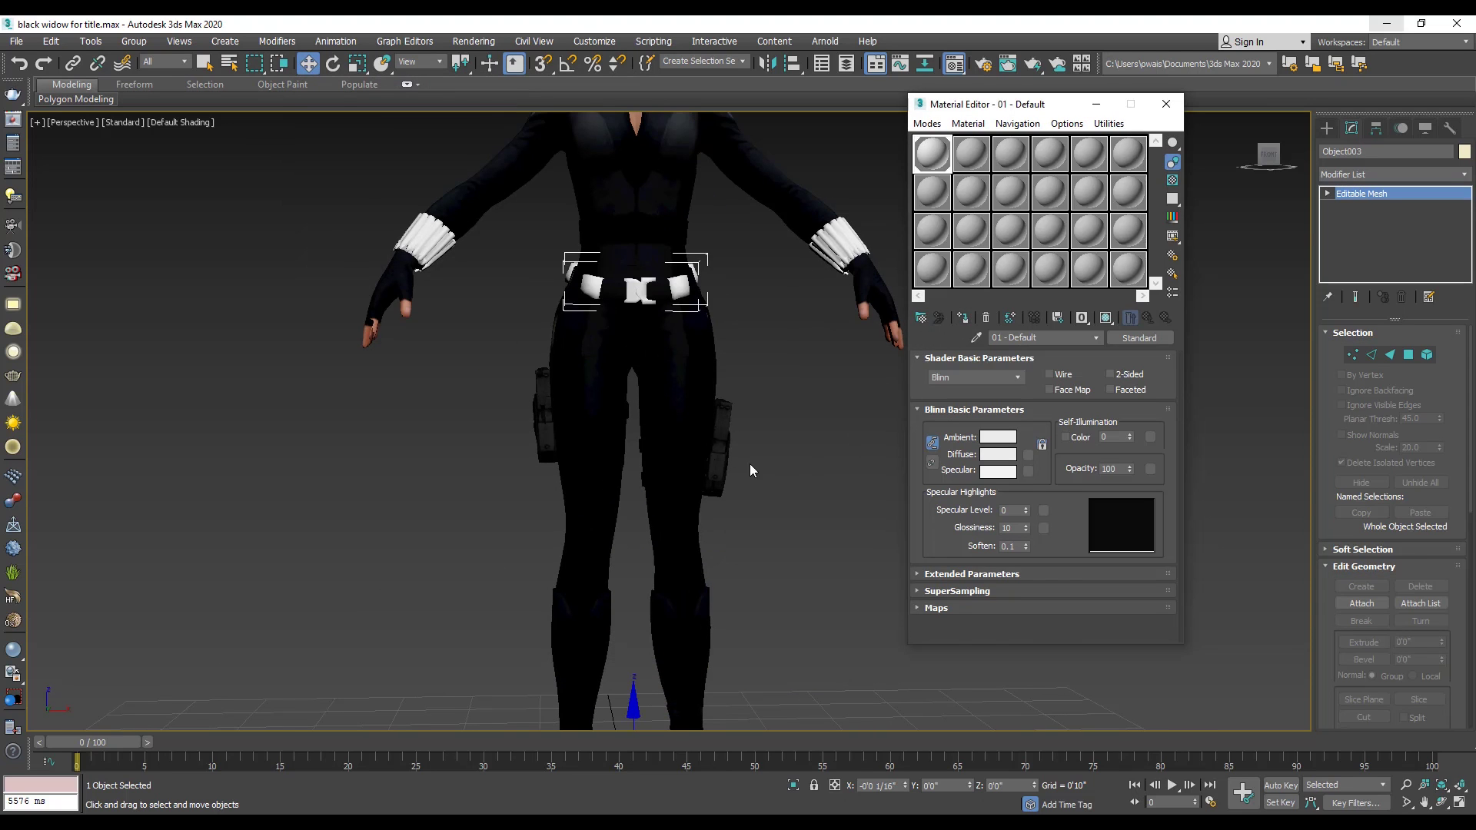
{"action": "left_click", "coordinate": [723, 425]}
{"action": "left_click", "coordinate": [961, 319]}
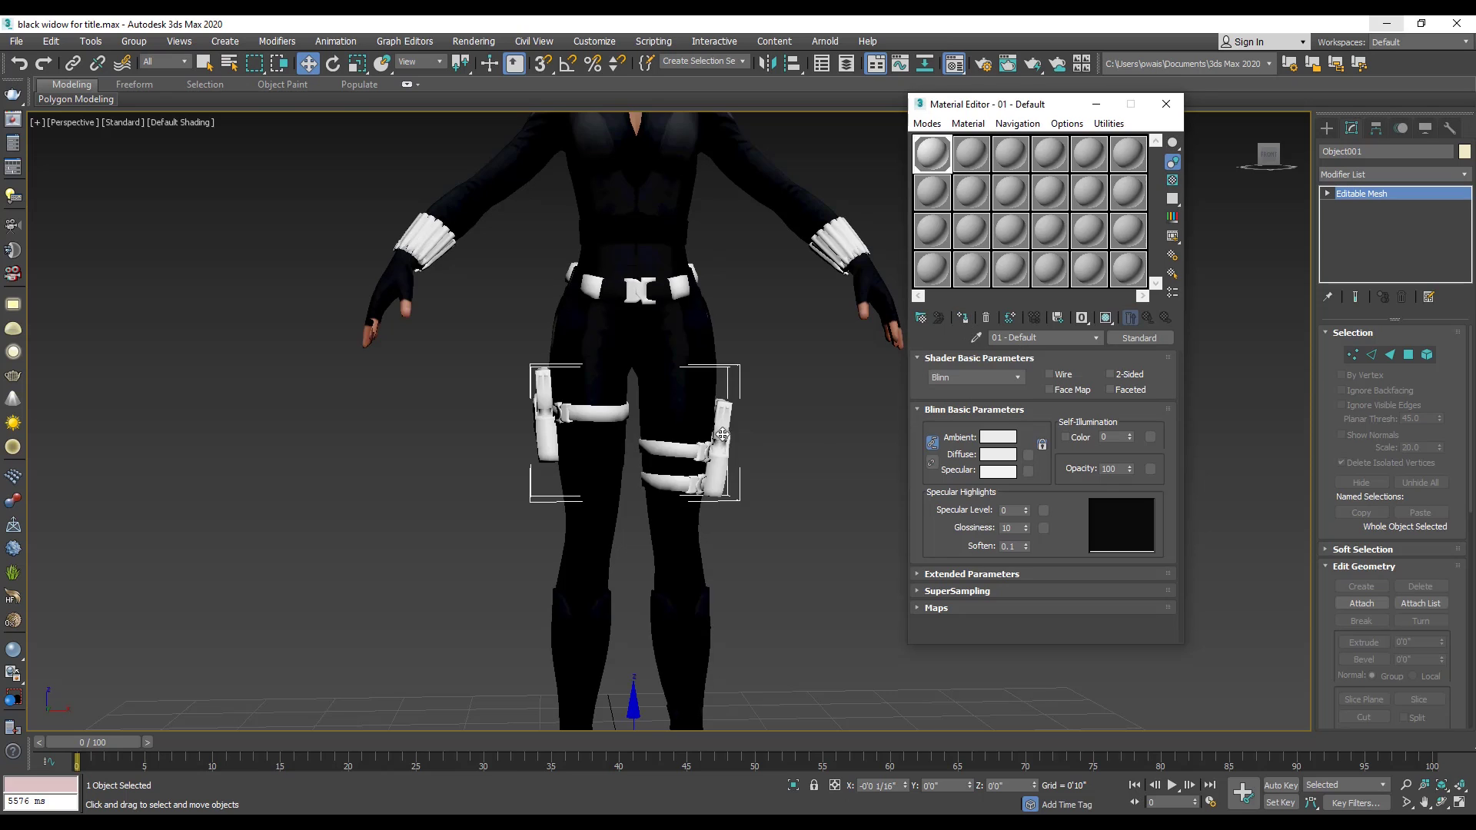
{"action": "scroll", "coordinate": [723, 432], "scroll_direction": "down", "scroll_amount": 5}
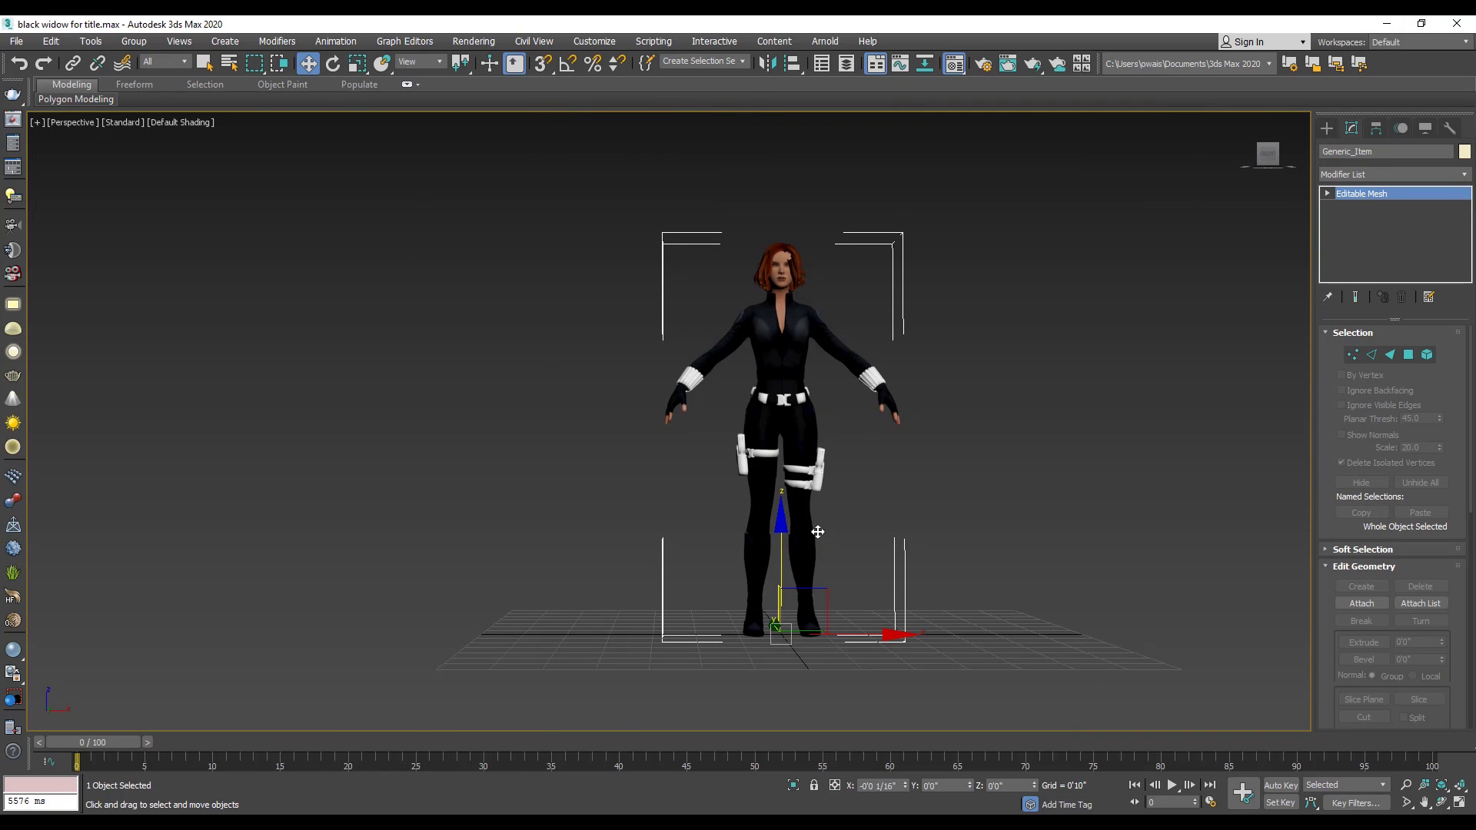
Assign the 02 - Default material to the body mesh and set its diffuse color to black
{"action": "key", "text": "m"}
{"action": "left_click", "coordinate": [972, 154]}
{"action": "left_click", "coordinate": [962, 318]}
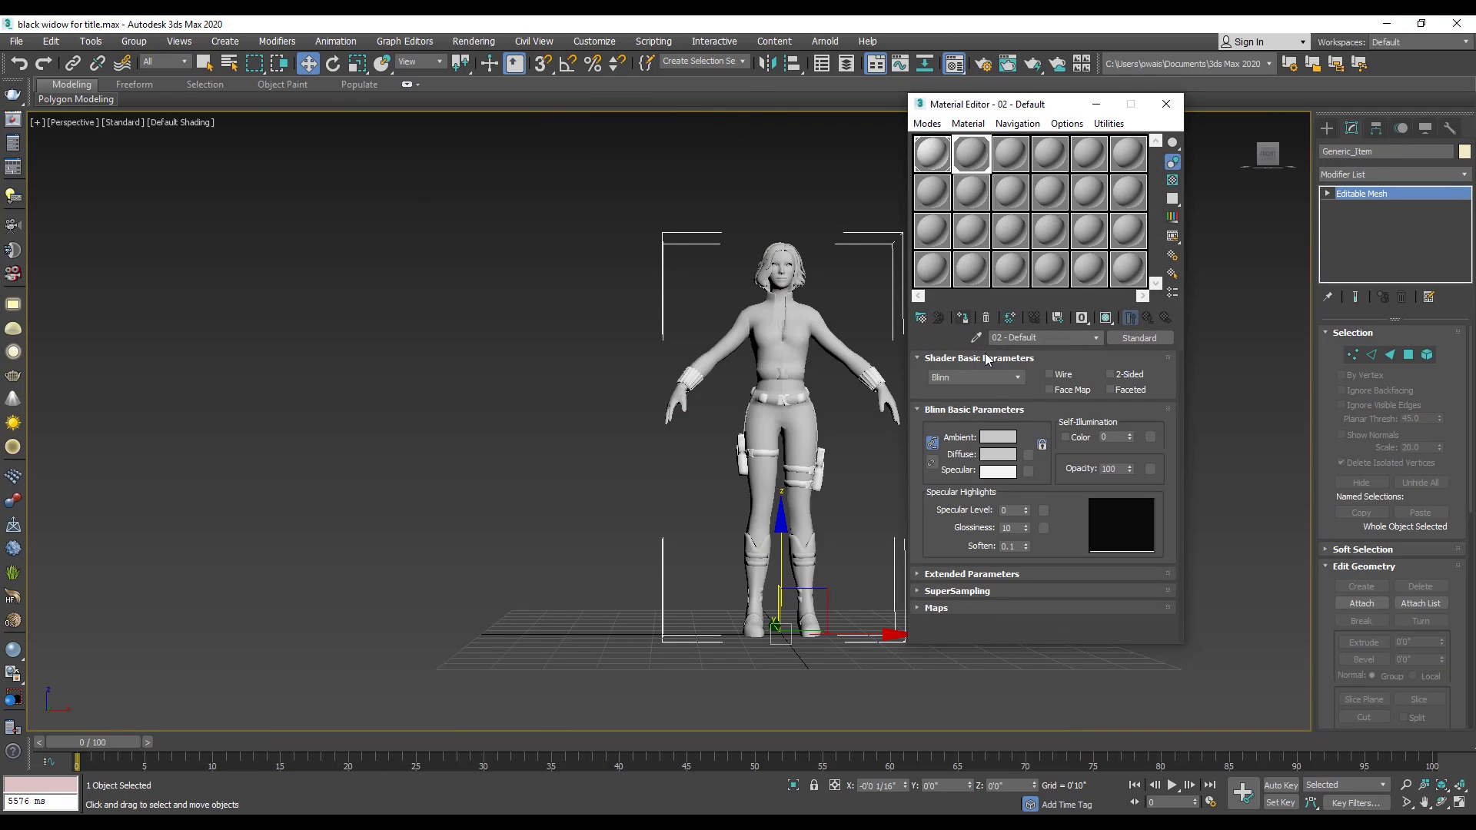
{"action": "left_click", "coordinate": [998, 454]}
{"action": "left_click_drag", "start_coordinate": [454, 156], "coordinate": [455, 115]}
{"action": "left_click", "coordinate": [569, 251]}
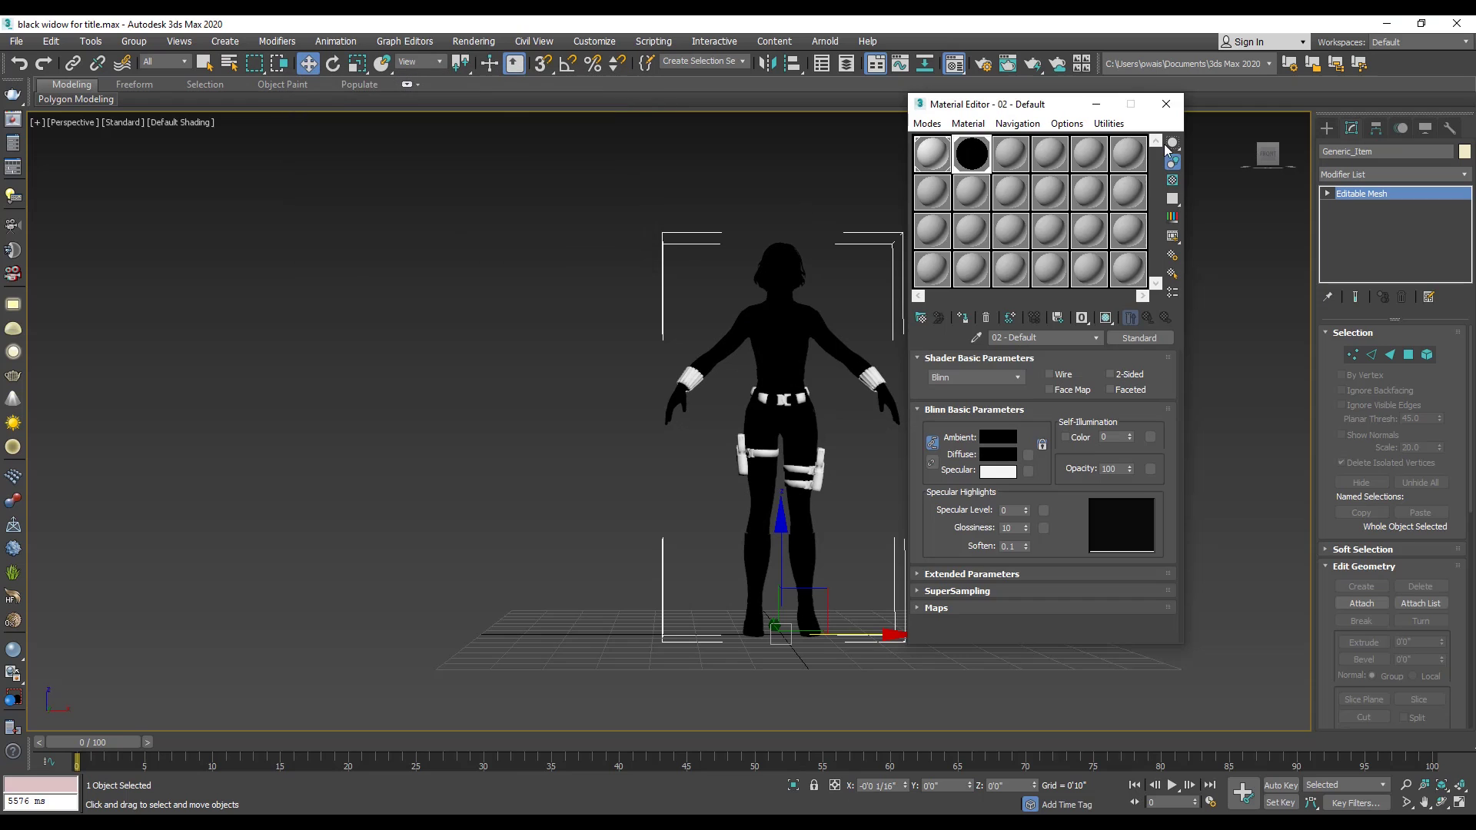
{"action": "left_click", "coordinate": [1166, 106]}
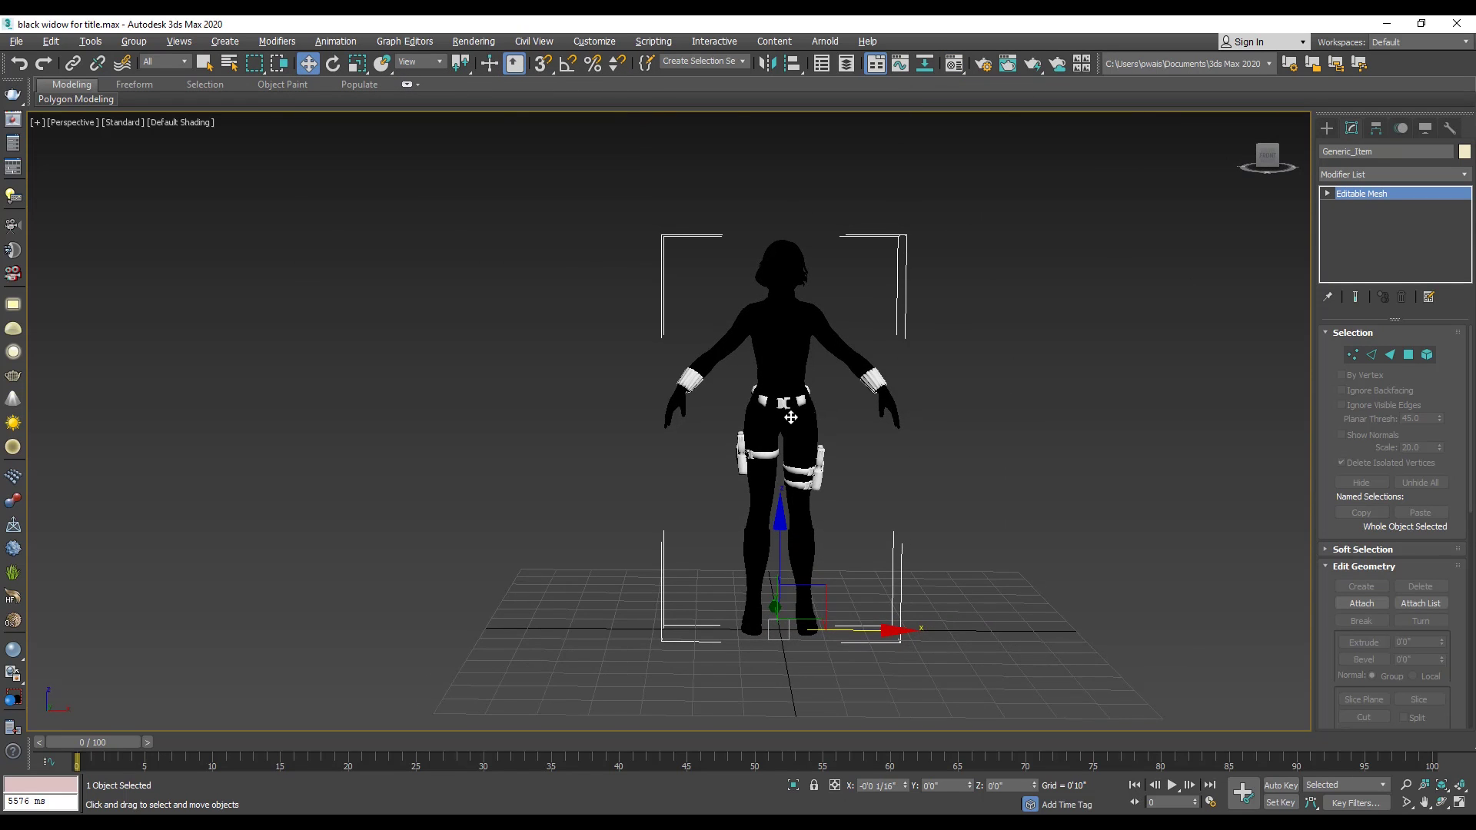
Attach the thigh holsters and straps and the wristbands to the body mesh
{"action": "middle_click_drag", "start_coordinate": [863, 365], "coordinate": [821, 363]}
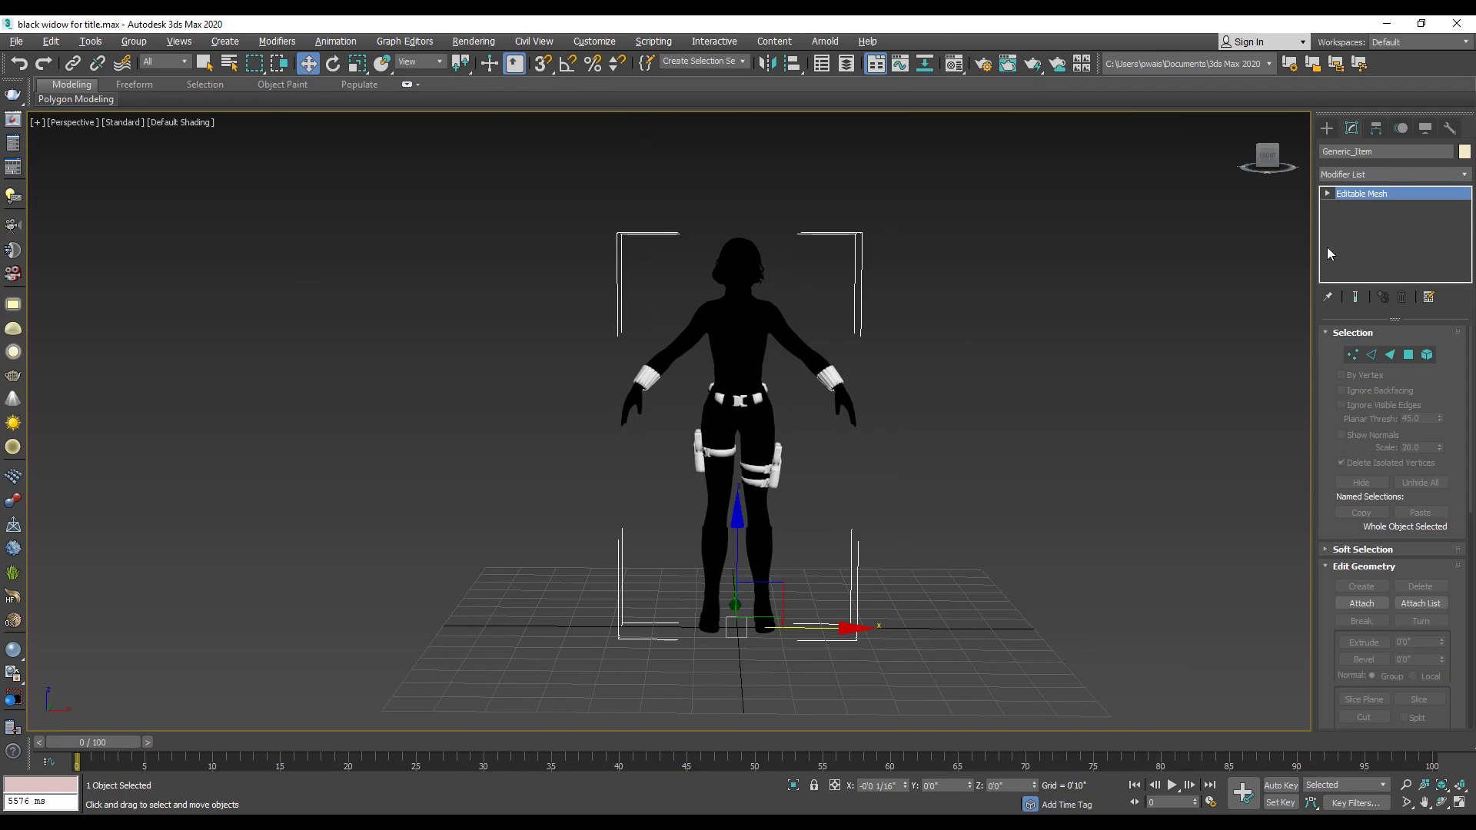
{"action": "left_click_drag", "start_coordinate": [1334, 496], "coordinate": [1330, 395]}
{"action": "left_click", "coordinate": [1362, 509]}
{"action": "scroll", "coordinate": [820, 457], "scroll_direction": "up", "scroll_amount": 5}
{"action": "left_click", "coordinate": [744, 540]}
{"action": "left_click", "coordinate": [815, 402]}
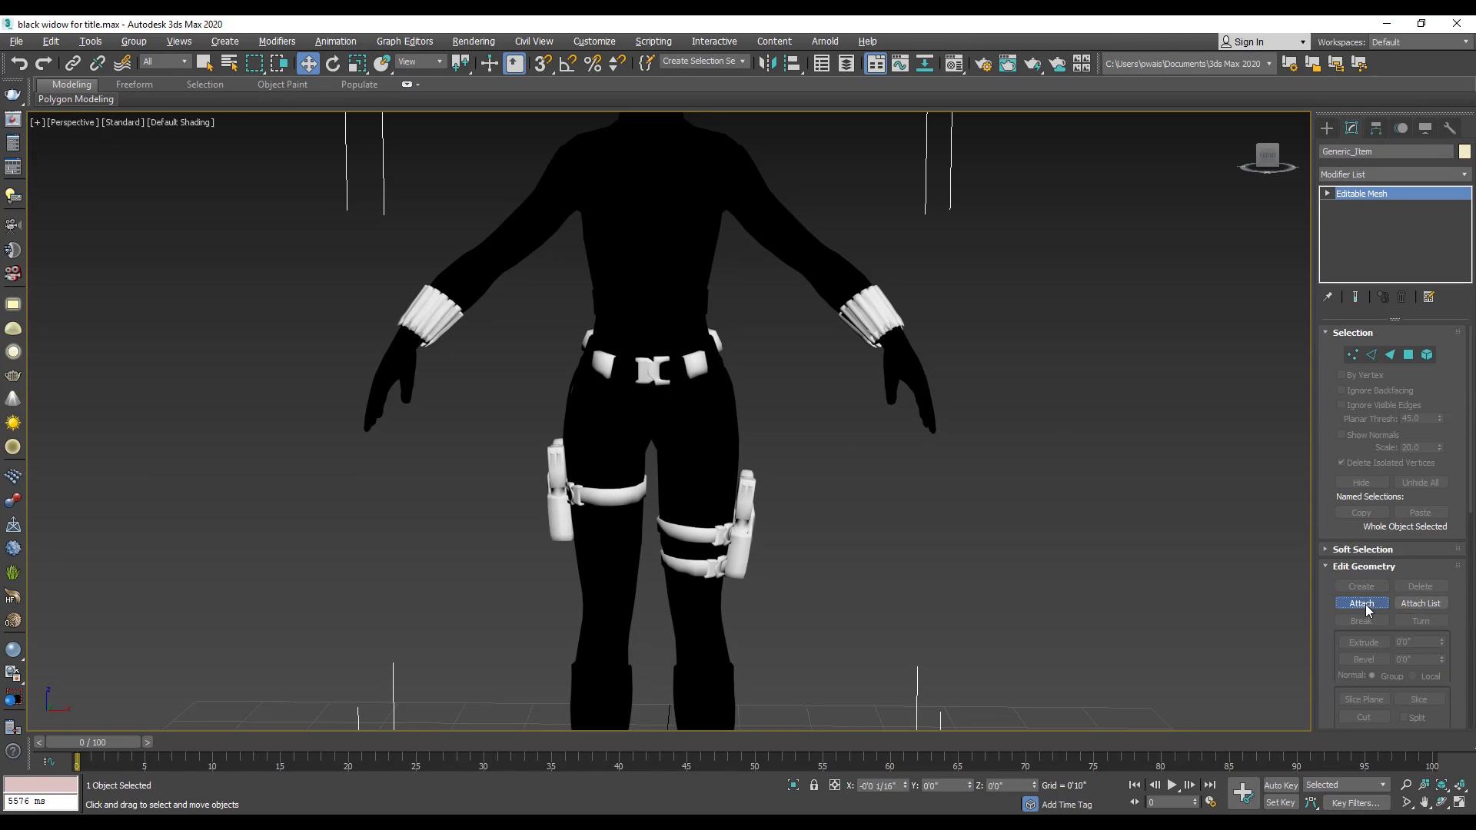
{"action": "left_click", "coordinate": [866, 327]}
{"action": "left_click", "coordinate": [816, 399]}
{"action": "key", "text": "w"}
Attach the belt pieces to the body mesh with Match Material IDs to Material and Condense Material and IDs enabled
{"action": "left_click", "coordinate": [694, 359]}
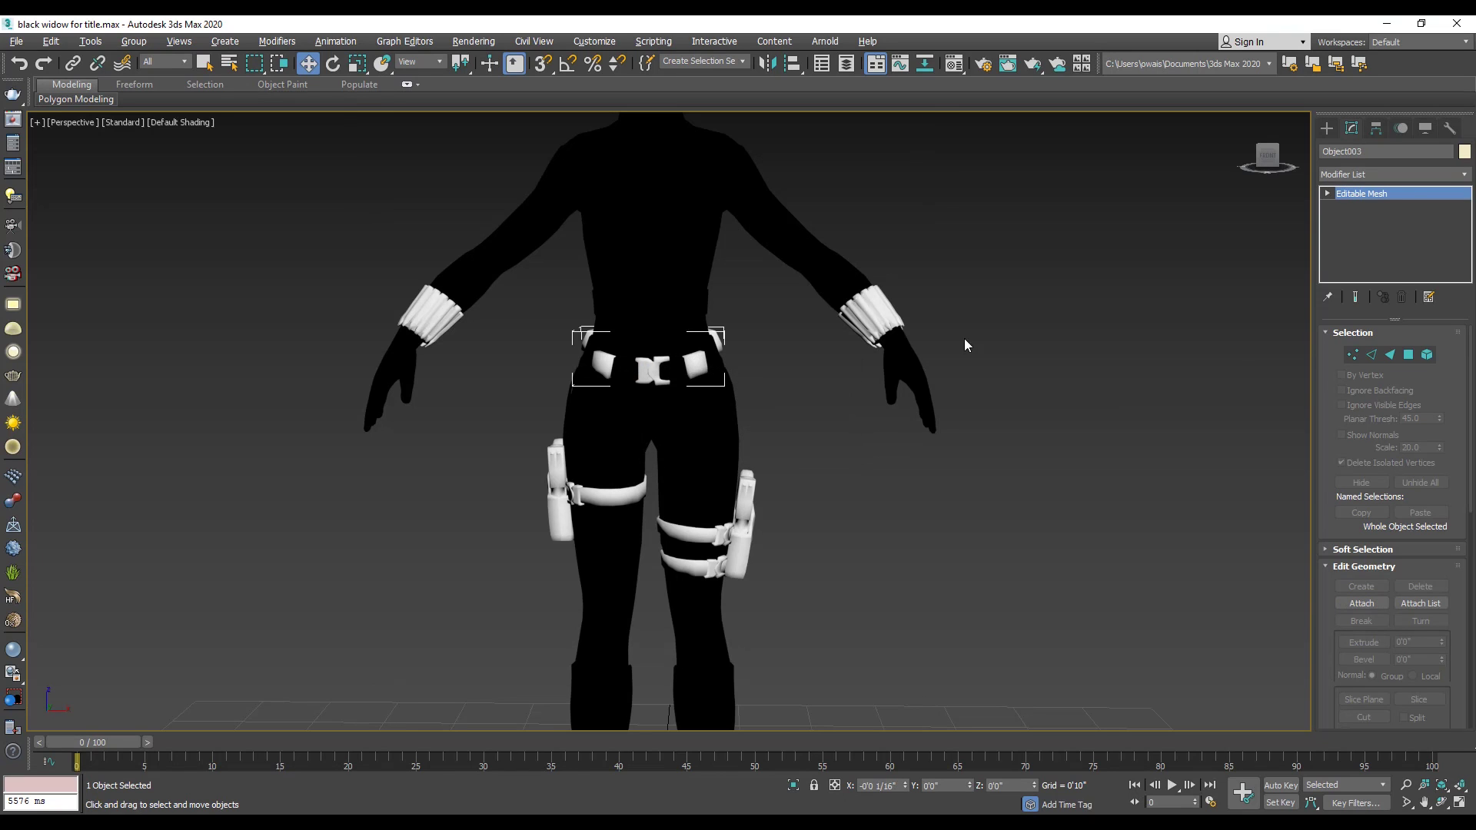
{"action": "left_click", "coordinate": [819, 241]}
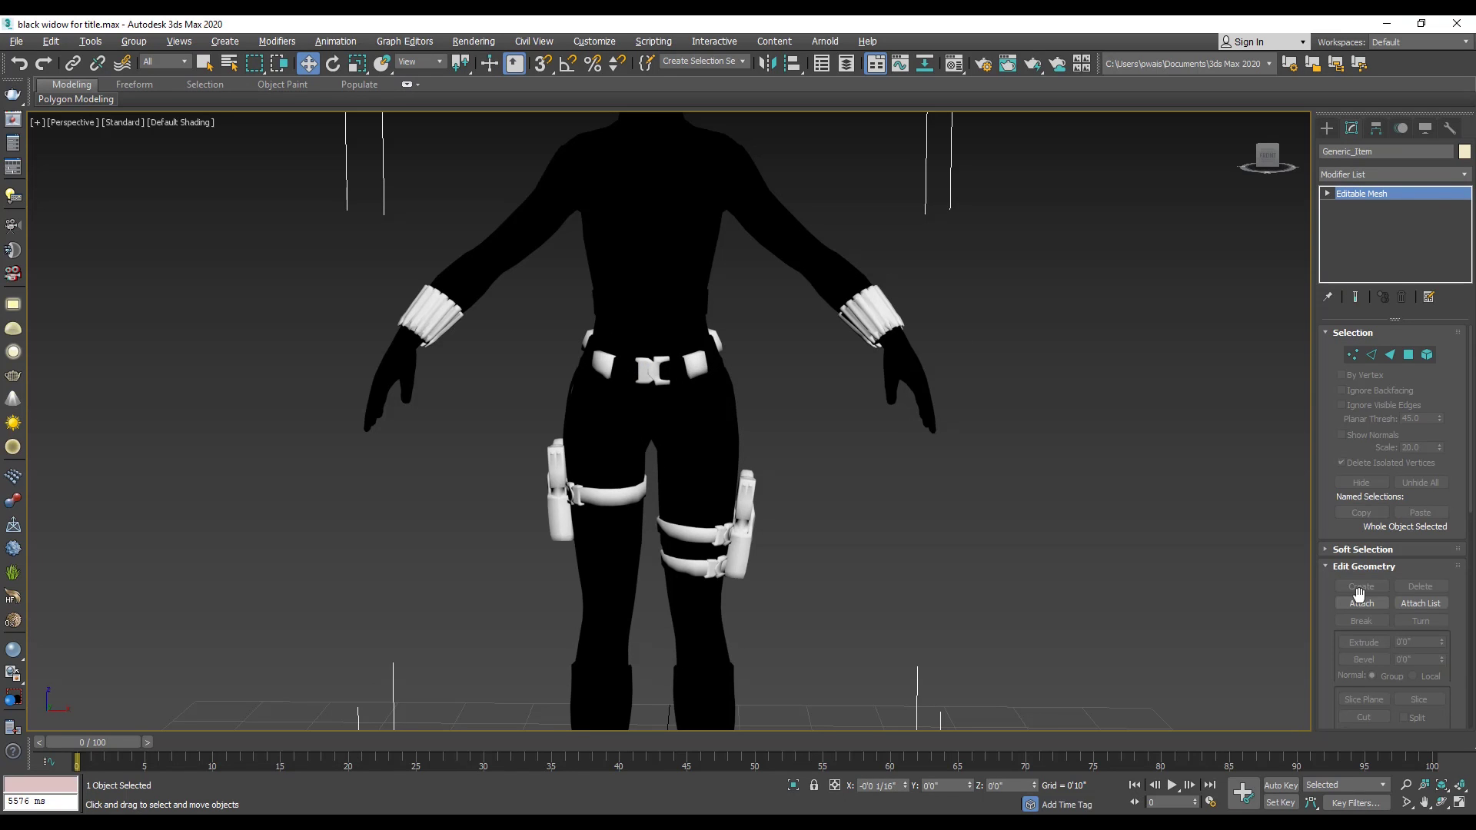
{"action": "left_click", "coordinate": [1360, 602]}
{"action": "left_click", "coordinate": [697, 364]}
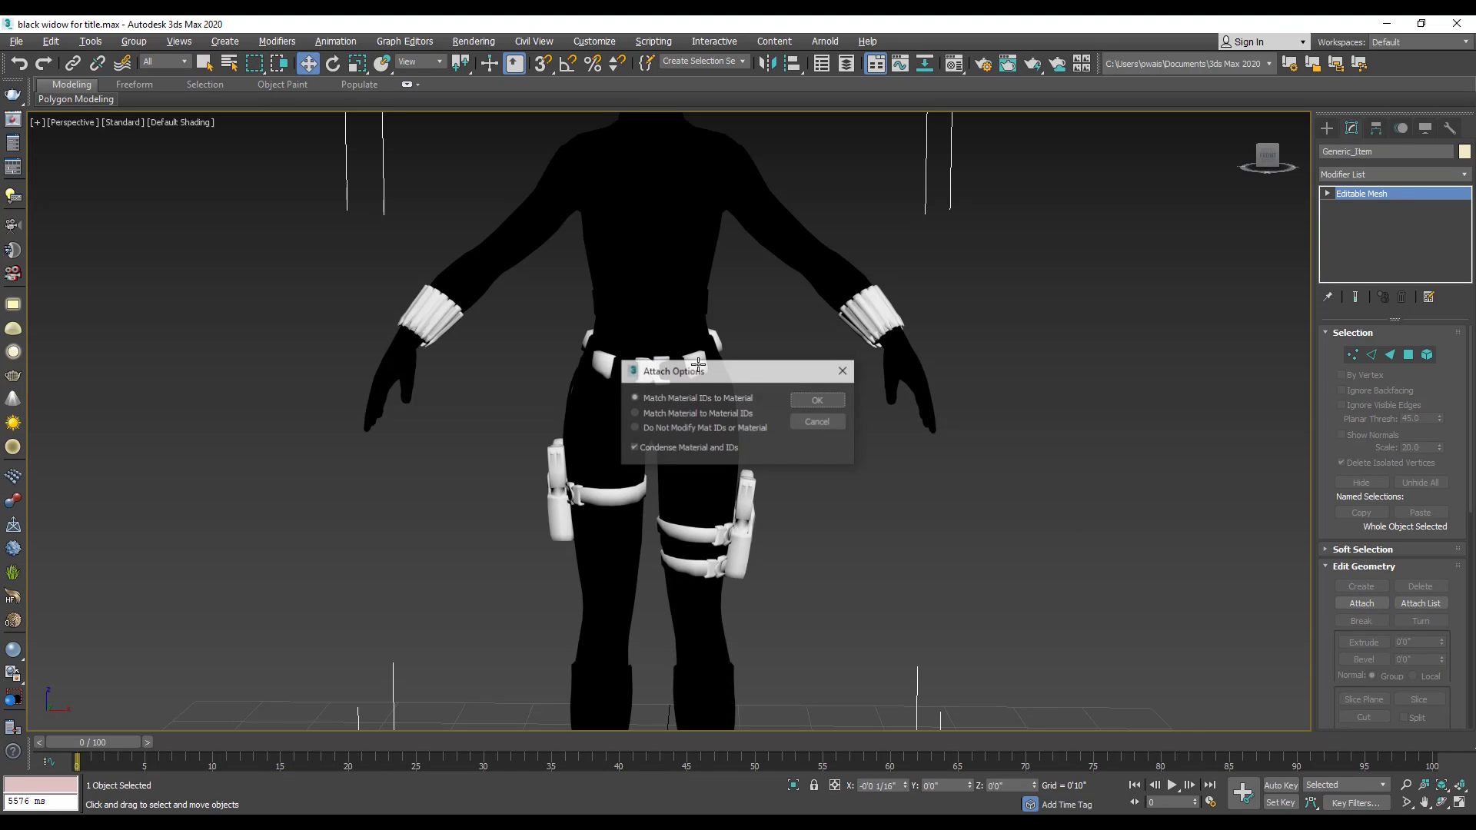
{"action": "left_click", "coordinate": [798, 400]}
{"action": "scroll", "coordinate": [801, 400], "scroll_direction": "down", "scroll_amount": 5}
{"action": "scroll", "coordinate": [761, 398], "scroll_direction": "down", "scroll_amount": 3}
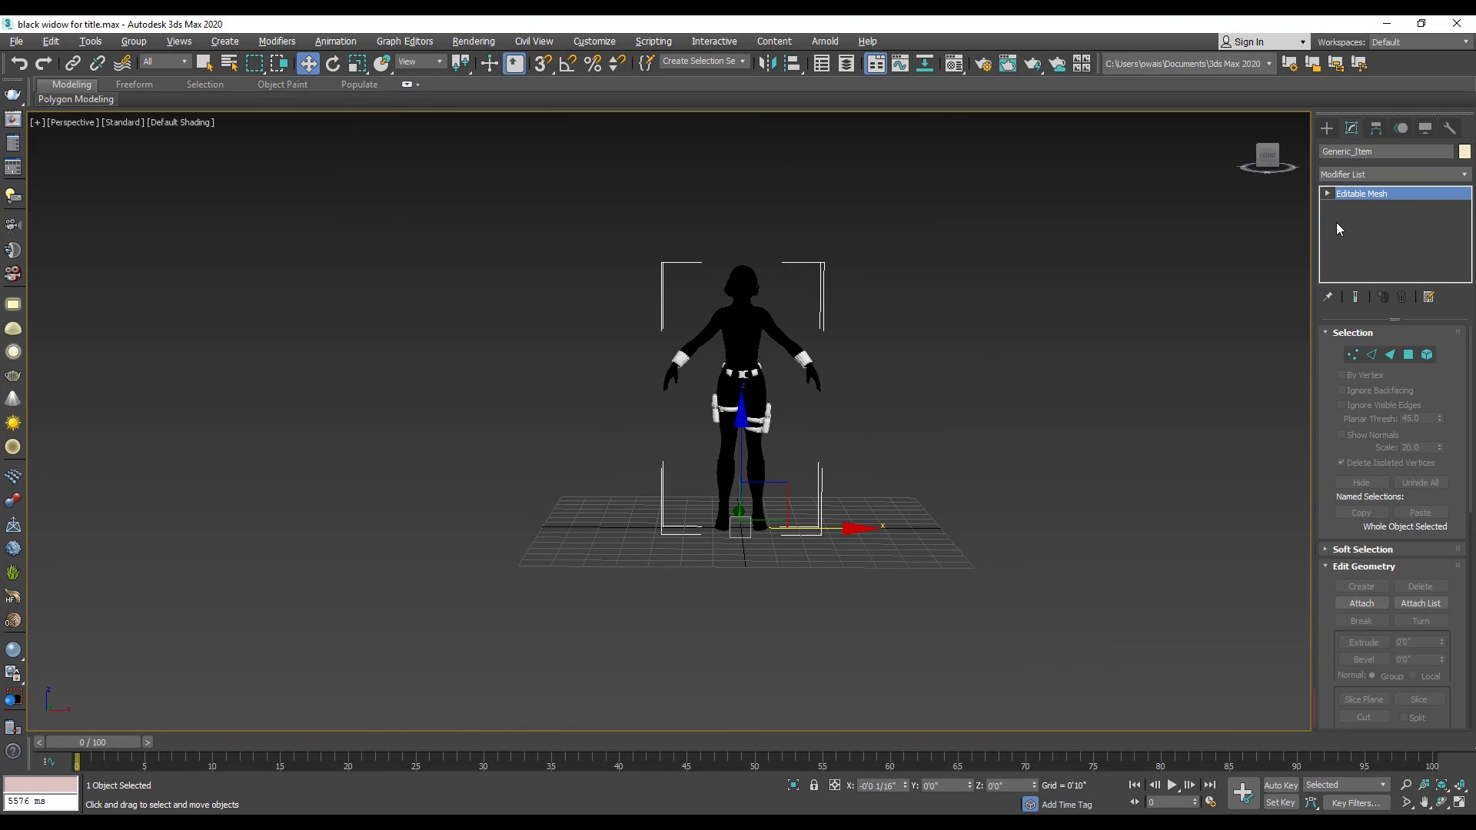
In the front view, create a Biped with the Female body type over the character, about 7'6" tall from the feet up
{"action": "key", "text": "f"}
{"action": "middle_click_drag", "start_coordinate": [846, 356], "coordinate": [843, 454]}
{"action": "scroll", "coordinate": [843, 454], "scroll_direction": "up", "scroll_amount": 5}
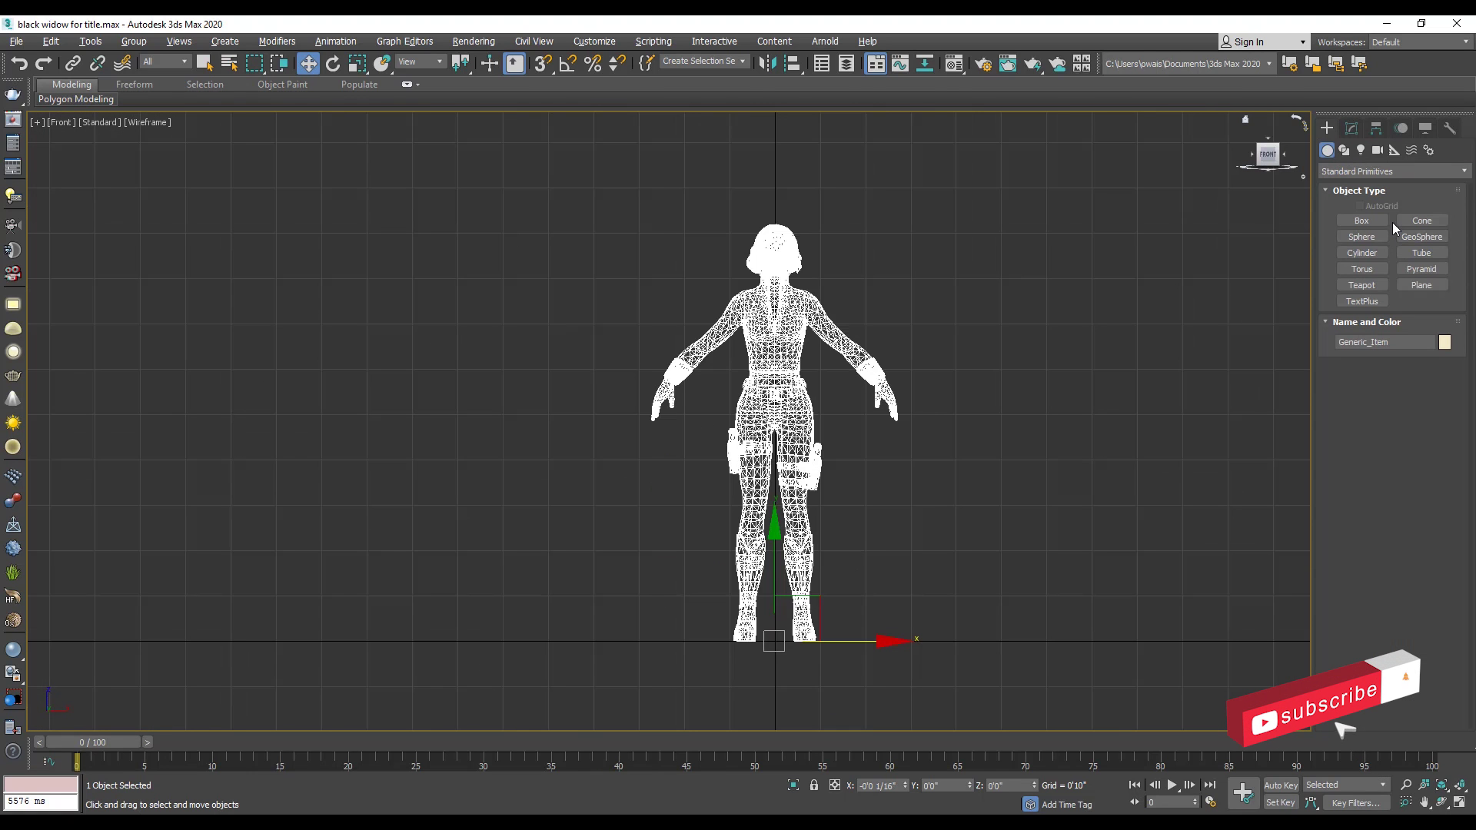
{"action": "left_click", "coordinate": [1429, 150]}
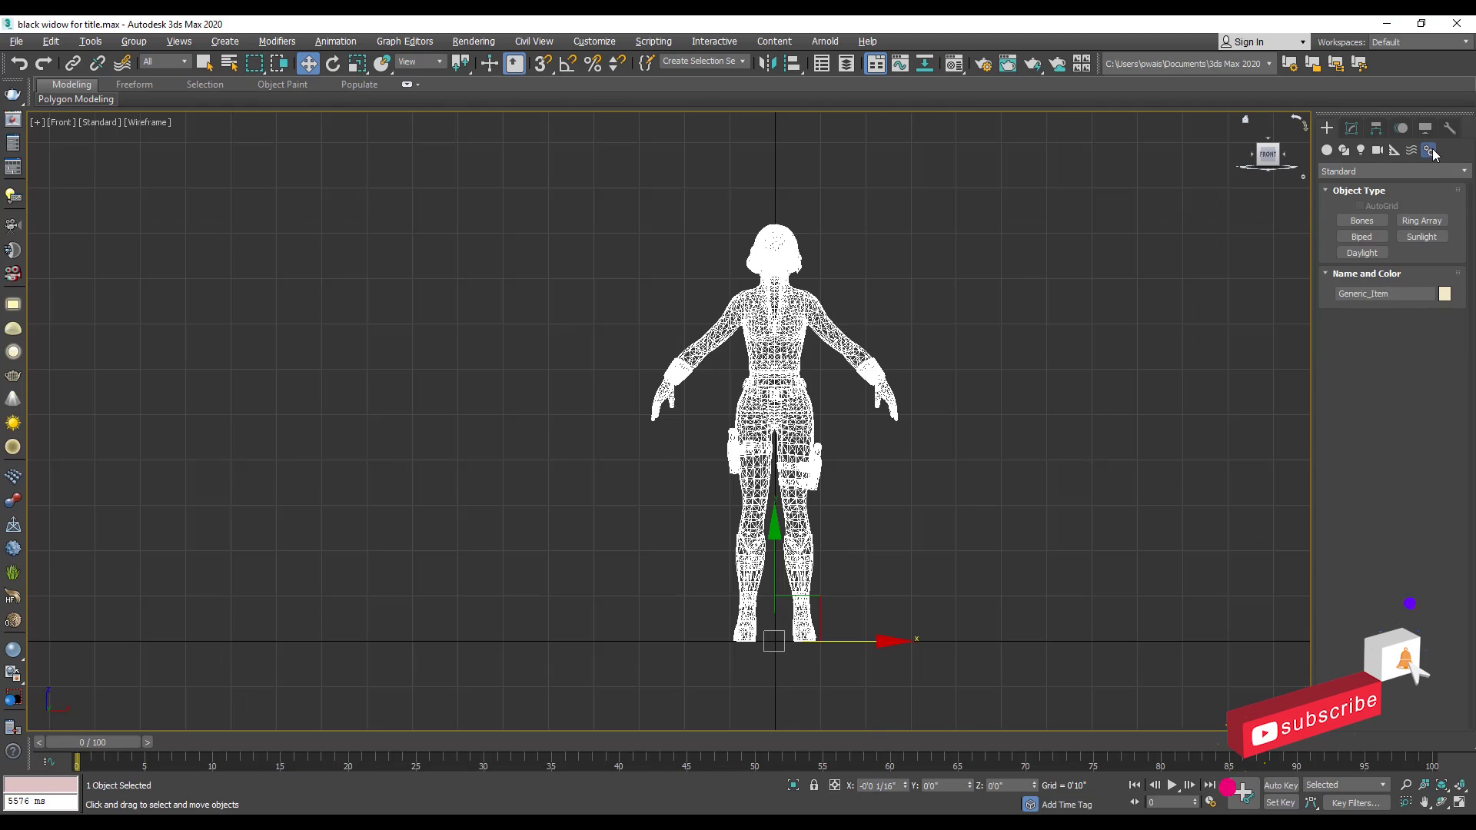
{"action": "left_click", "coordinate": [1372, 237]}
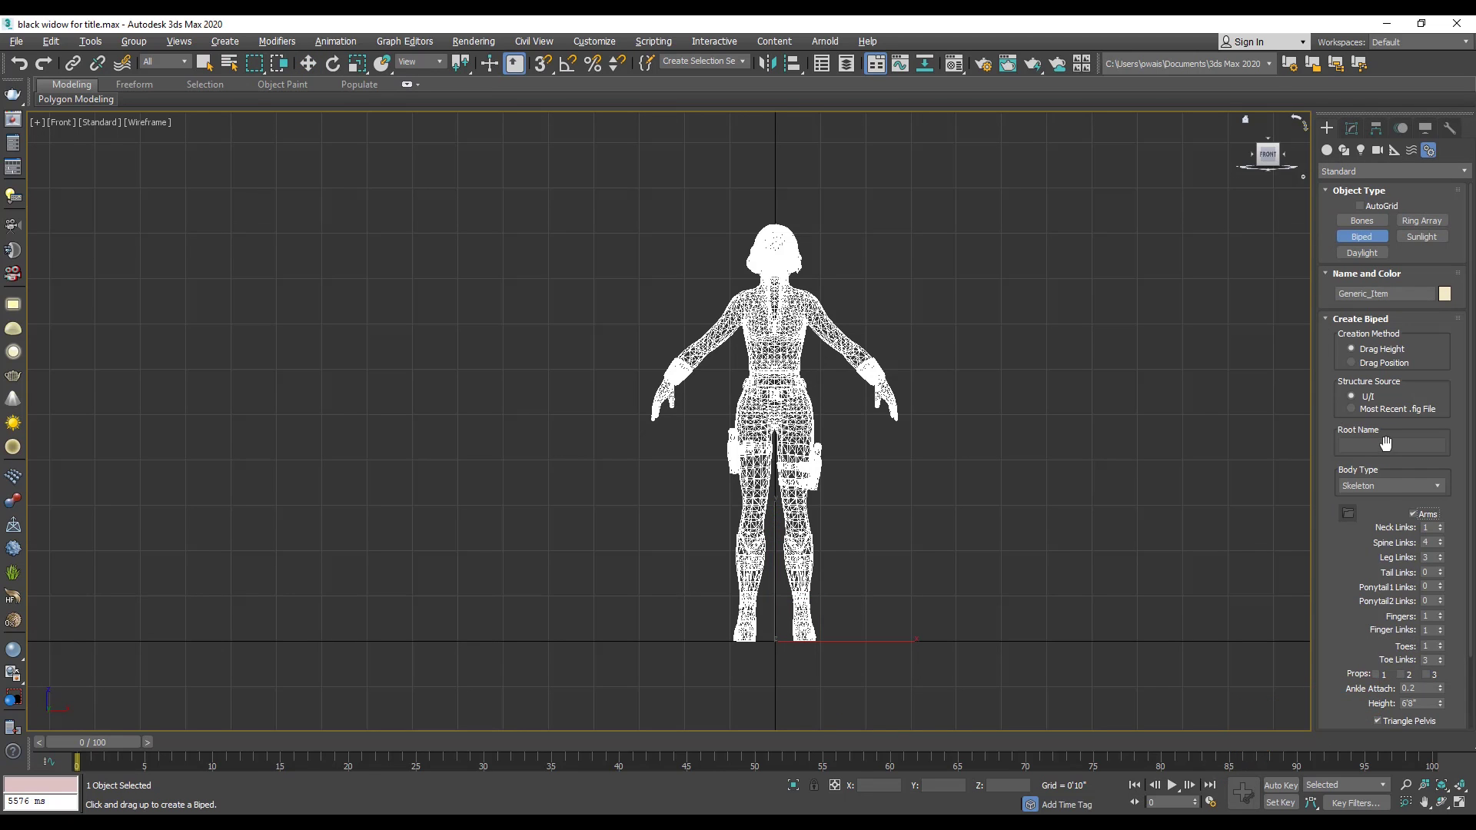
{"action": "left_click", "coordinate": [1384, 492]}
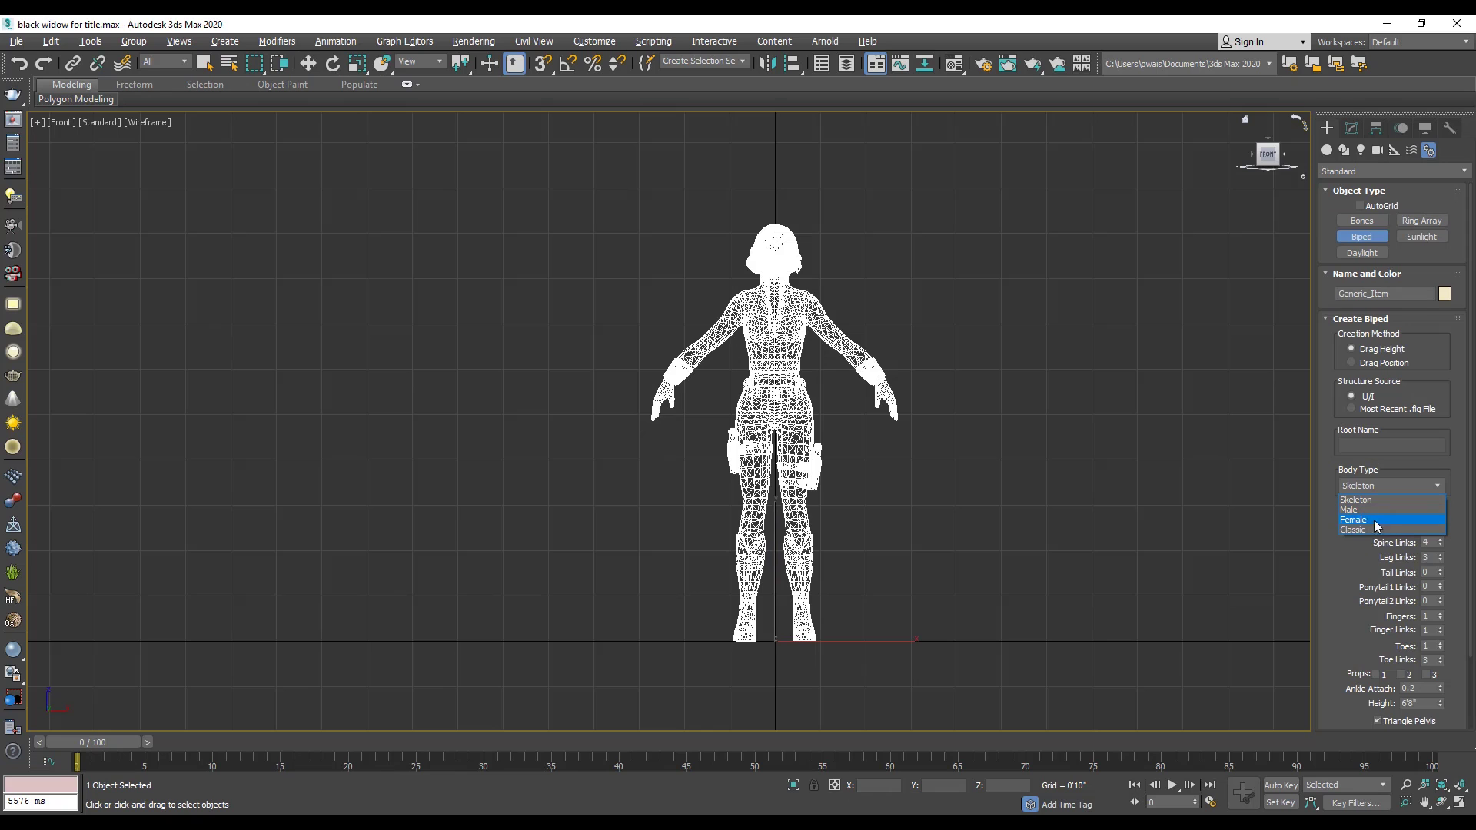
{"action": "left_click", "coordinate": [1383, 520]}
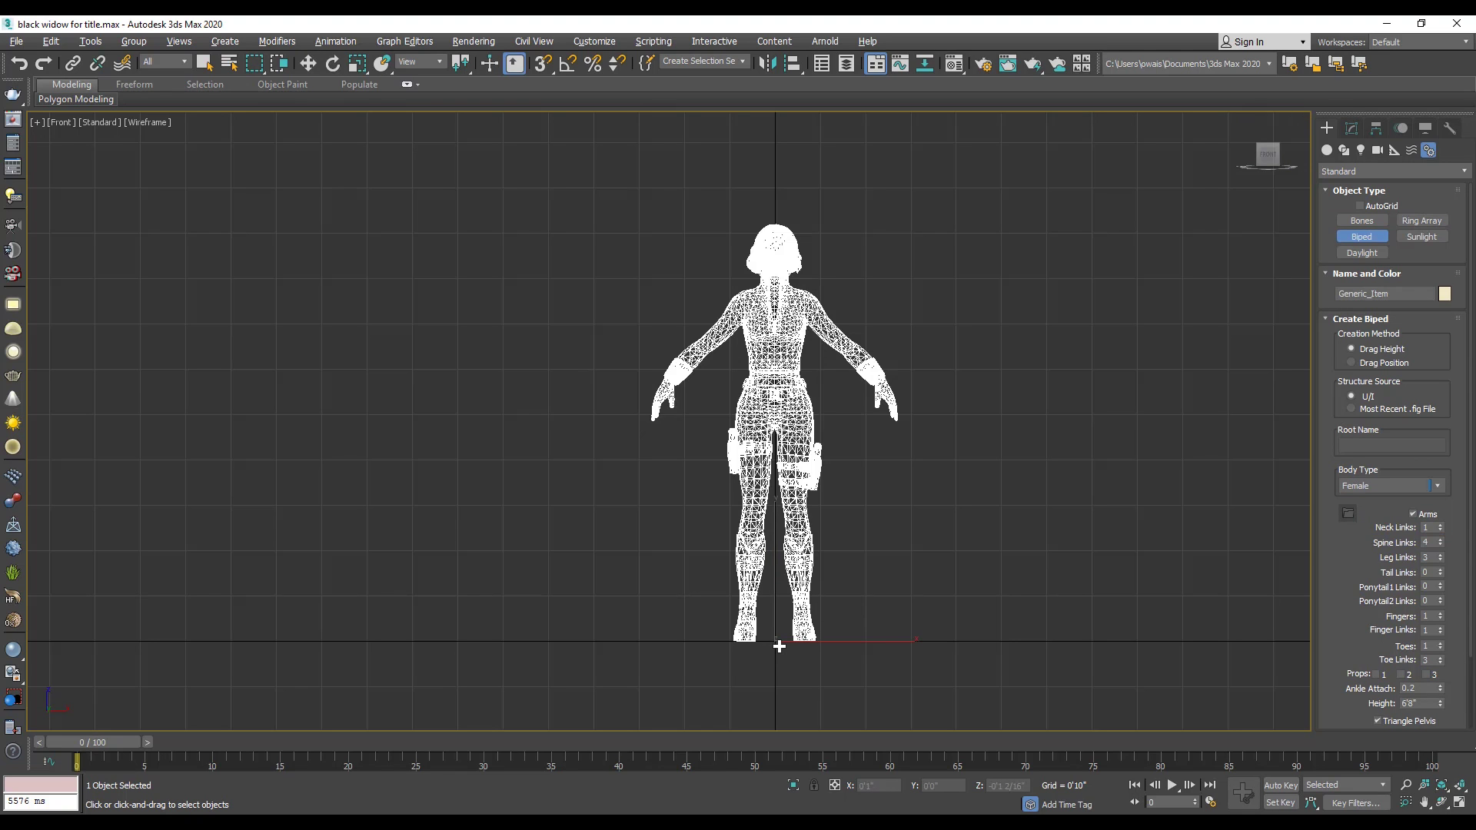
{"action": "left_click_drag", "start_coordinate": [775, 641], "coordinate": [893, 233]}
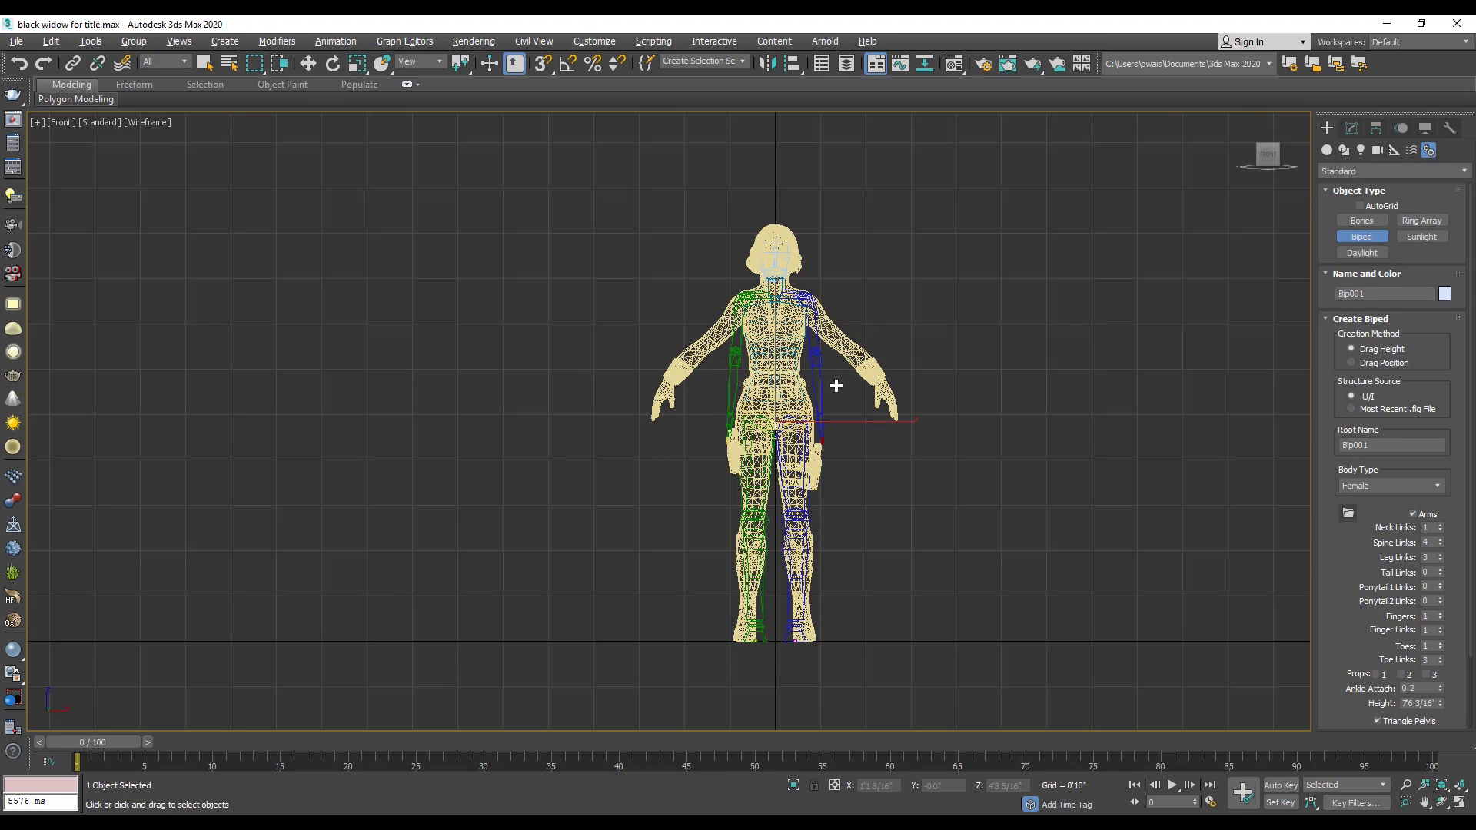
Turn on Figure Mode for the Biped and move its root back into the body mesh in the perspective view
{"action": "key", "text": "p"}
{"action": "middle_click_drag", "start_coordinate": [730, 410], "coordinate": [826, 422], "text": "alt"}
{"action": "scroll", "coordinate": [754, 420], "scroll_direction": "up", "scroll_amount": 4}
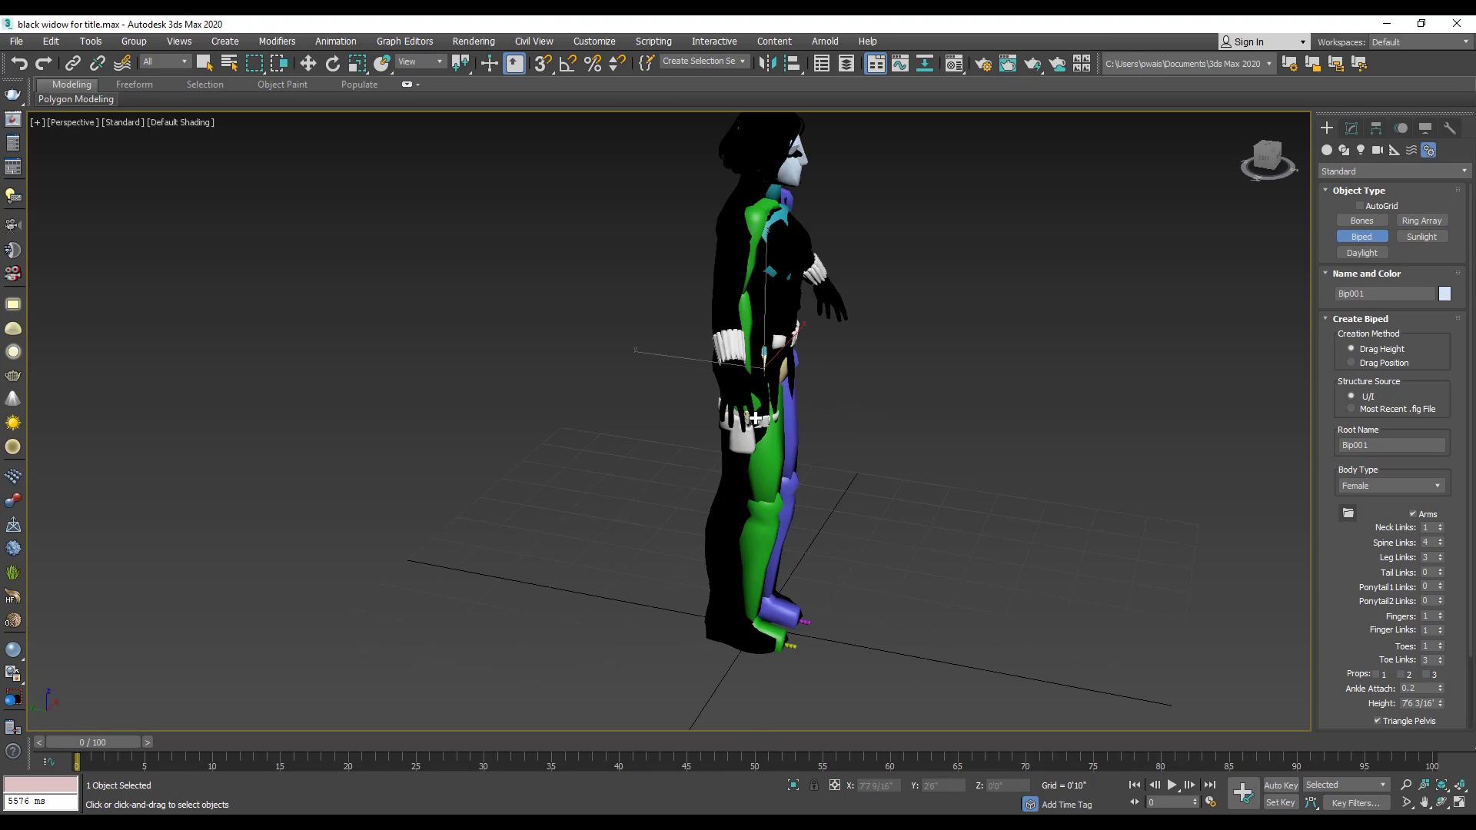
{"action": "key", "text": "w"}
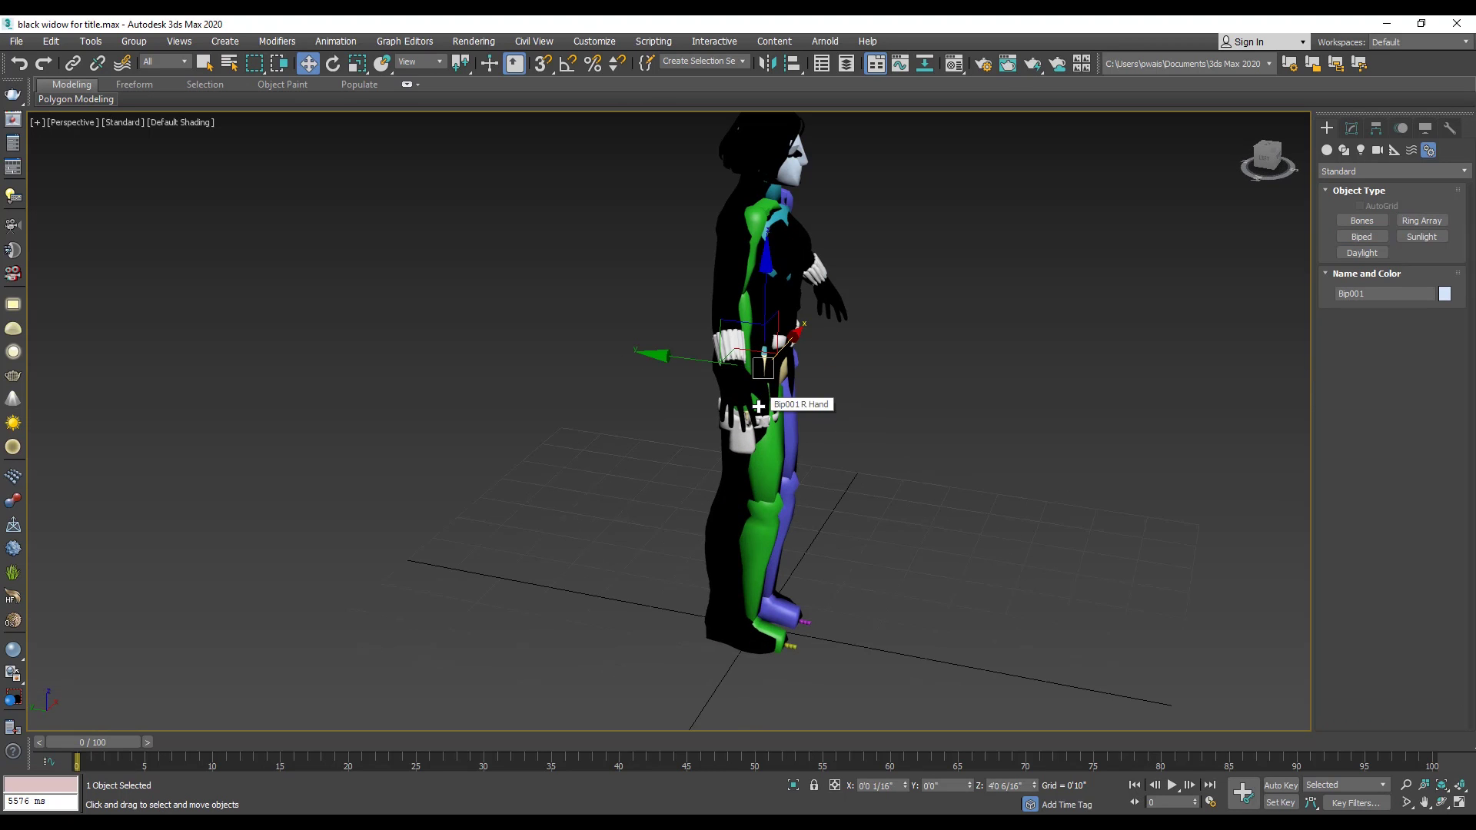
{"action": "left_click", "coordinate": [1401, 128]}
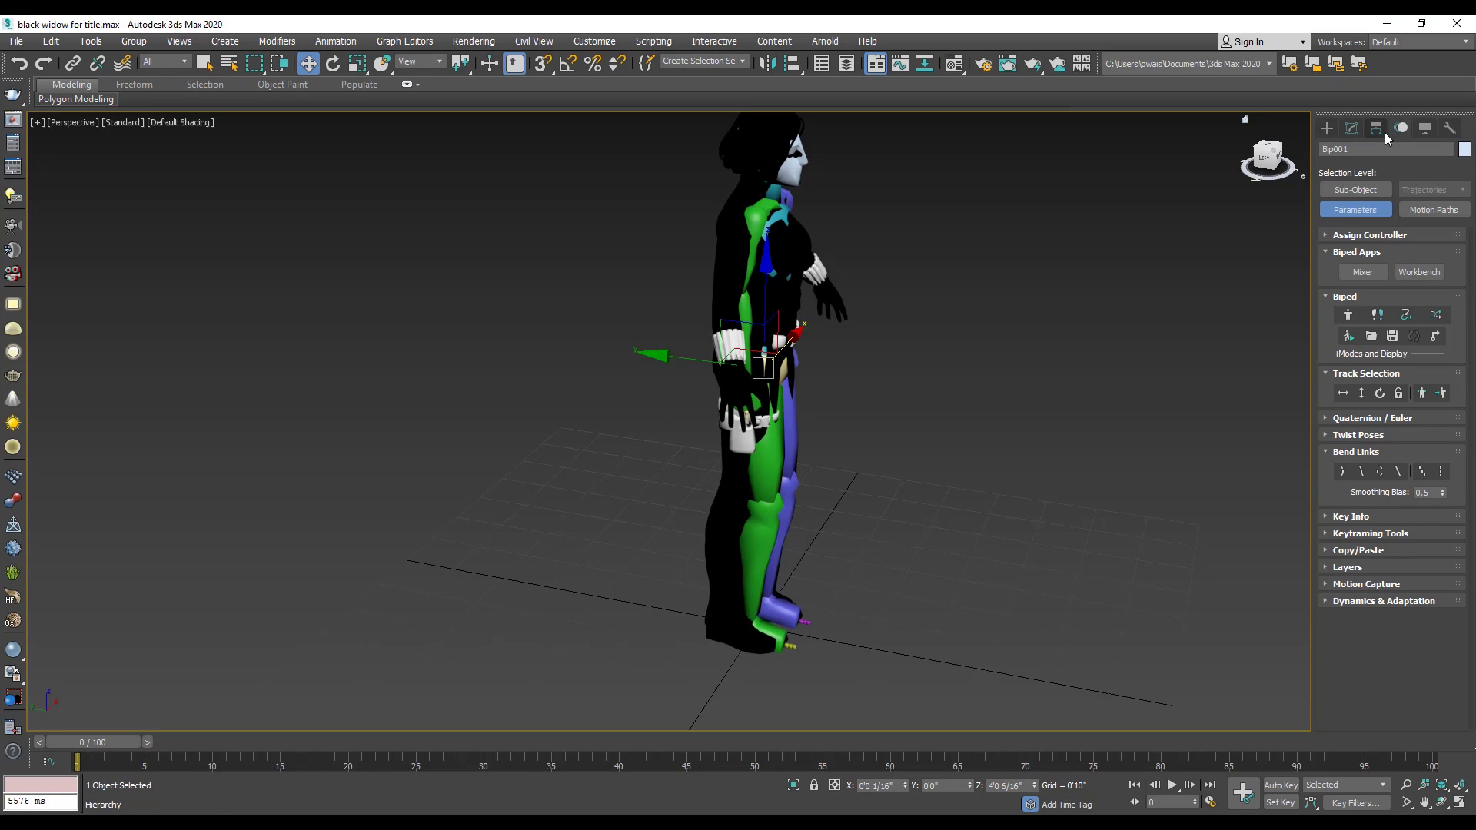
{"action": "left_click", "coordinate": [1351, 316]}
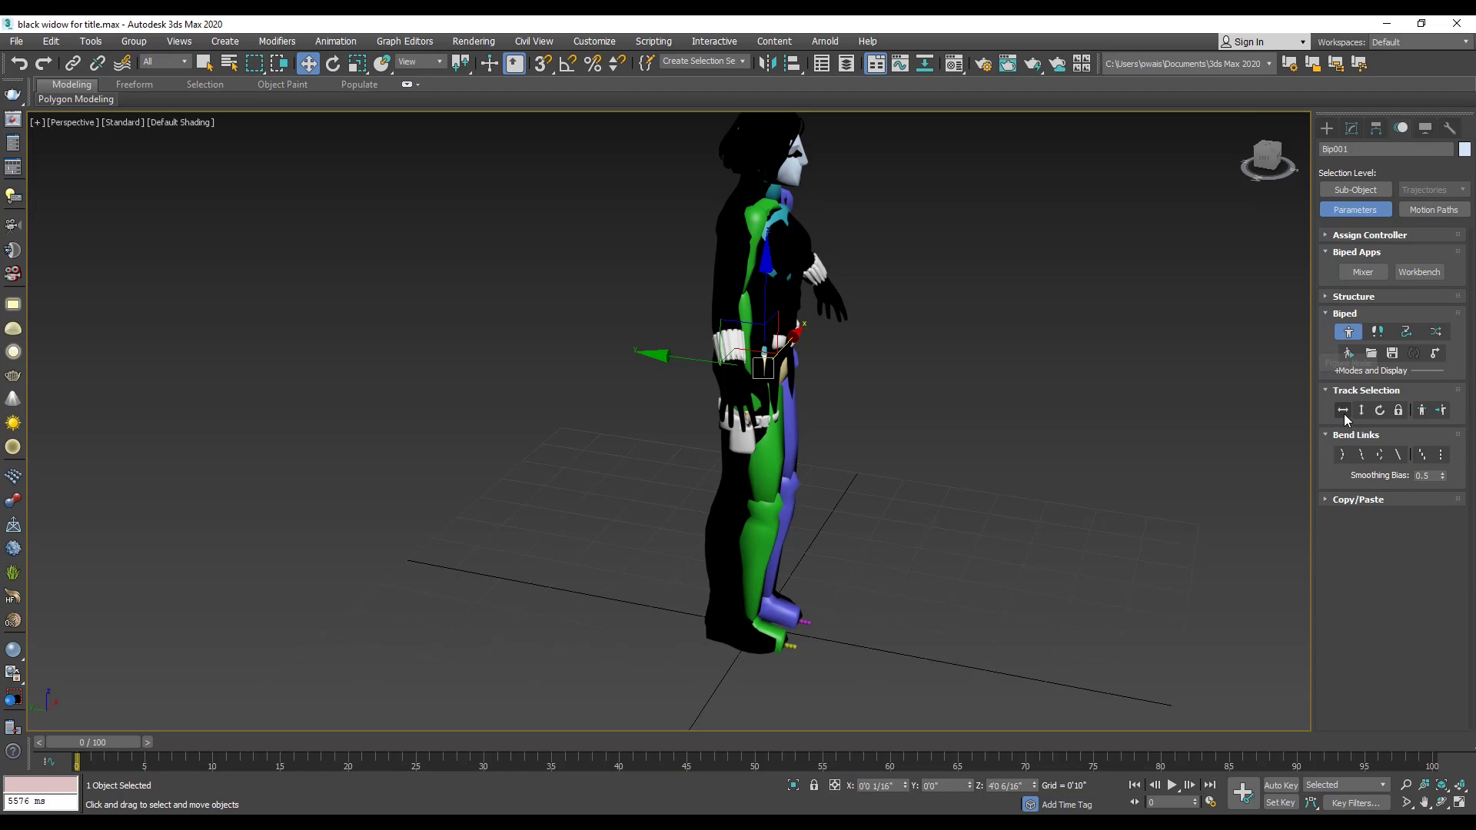
{"action": "left_click_drag", "start_coordinate": [685, 359], "coordinate": [674, 359]}
Position the Biped's feet inside the character's feet
{"action": "middle_click_drag", "start_coordinate": [781, 401], "coordinate": [686, 386], "text": "alt"}
{"action": "left_click", "coordinate": [773, 631]}
{"action": "middle_click_drag", "start_coordinate": [821, 643], "coordinate": [814, 657], "text": "alt"}
{"action": "left_click_drag", "start_coordinate": [843, 616], "coordinate": [771, 615]}
{"action": "left_click", "coordinate": [733, 629]}
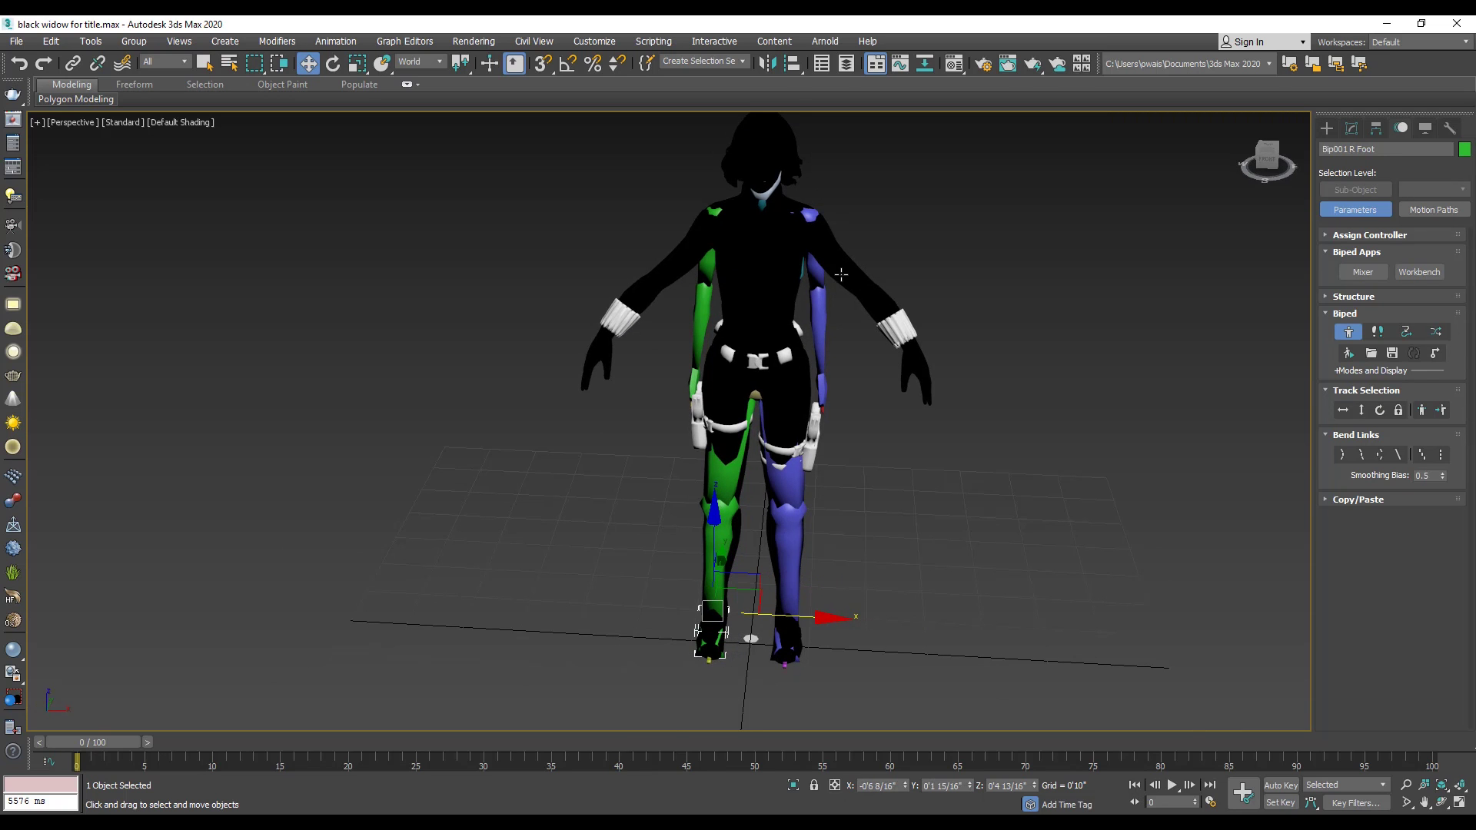
Rotate the left upper arm bone about 31.5 degrees outward around Y to follow the mesh's arm
{"action": "left_click", "coordinate": [816, 279]}
{"action": "left_click", "coordinate": [333, 63]}
{"action": "middle_click_drag", "start_coordinate": [811, 214], "coordinate": [774, 339]}
{"action": "left_click_drag", "start_coordinate": [859, 297], "coordinate": [824, 243]}
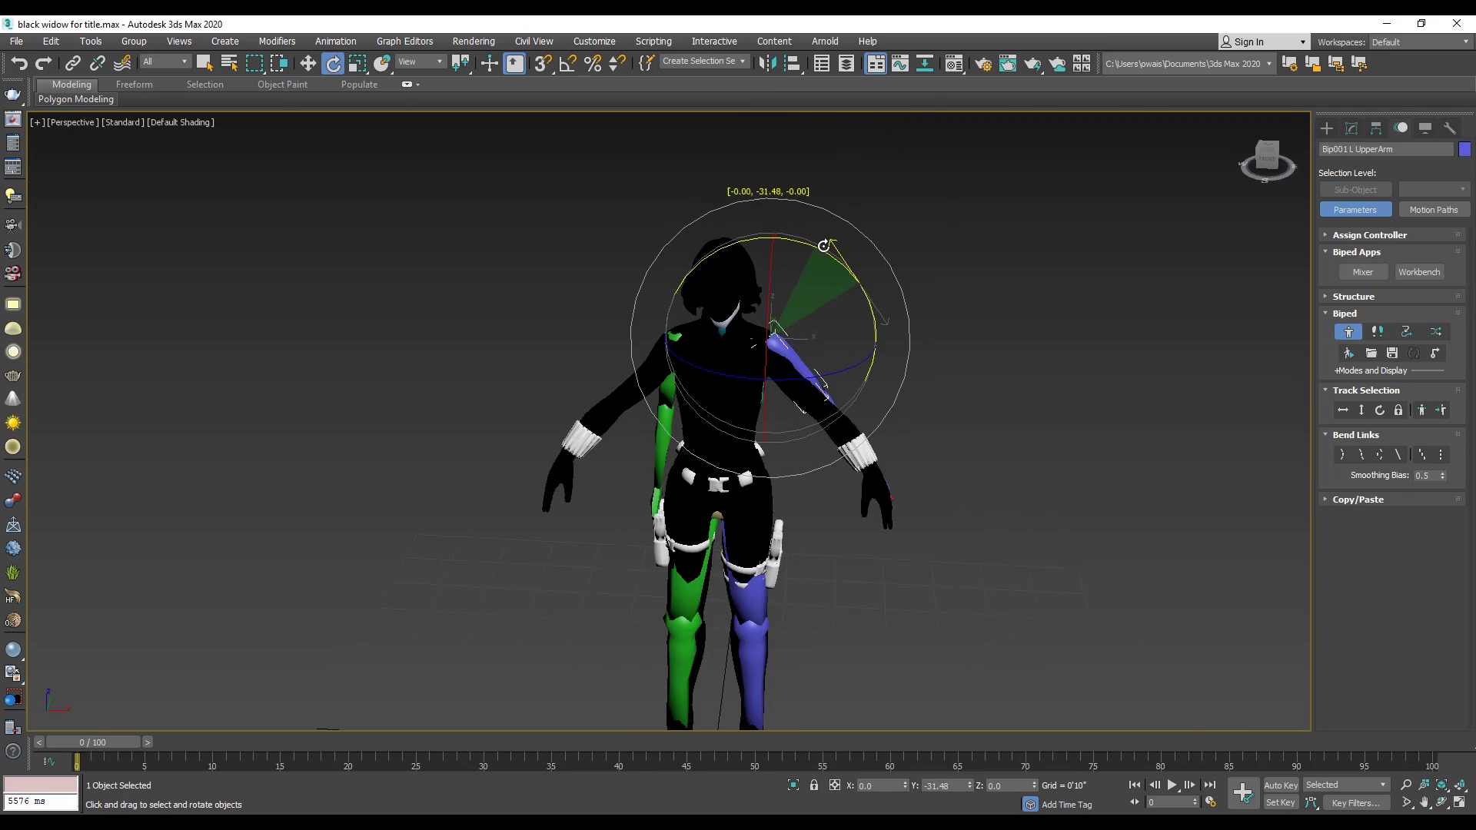
{"action": "scroll", "coordinate": [751, 386], "scroll_direction": "up", "scroll_amount": 3}
{"action": "mouse_move", "coordinate": [823, 385]}
{"action": "middle_mouse_down", "text": "alt"}
{"action": "mouse_move", "coordinate": [751, 385]}
{"action": "mouse_move", "coordinate": [782, 325]}
{"action": "mouse_move", "coordinate": [679, 366]}
{"action": "mouse_move", "coordinate": [846, 369]}
{"action": "middle_mouse_up", "text": "alt"}
{"action": "key", "text": "w"}
{"action": "key", "text": "e"}
{"action": "key", "text": "w"}
{"action": "left_click", "coordinate": [731, 316]}
{"action": "key", "text": "ctrl+z"}
Move the left hand bone into the mesh's left hand so that the forearm follows the sleeve
{"action": "left_click", "coordinate": [863, 584]}
{"action": "left_click_drag", "start_coordinate": [925, 567], "coordinate": [884, 564]}
{"action": "middle_click_drag", "start_coordinate": [884, 563], "coordinate": [982, 498], "text": "alt"}
{"action": "scroll", "coordinate": [865, 523], "scroll_direction": "up", "scroll_amount": 3}
{"action": "left_click_drag", "start_coordinate": [828, 548], "coordinate": [827, 533]}
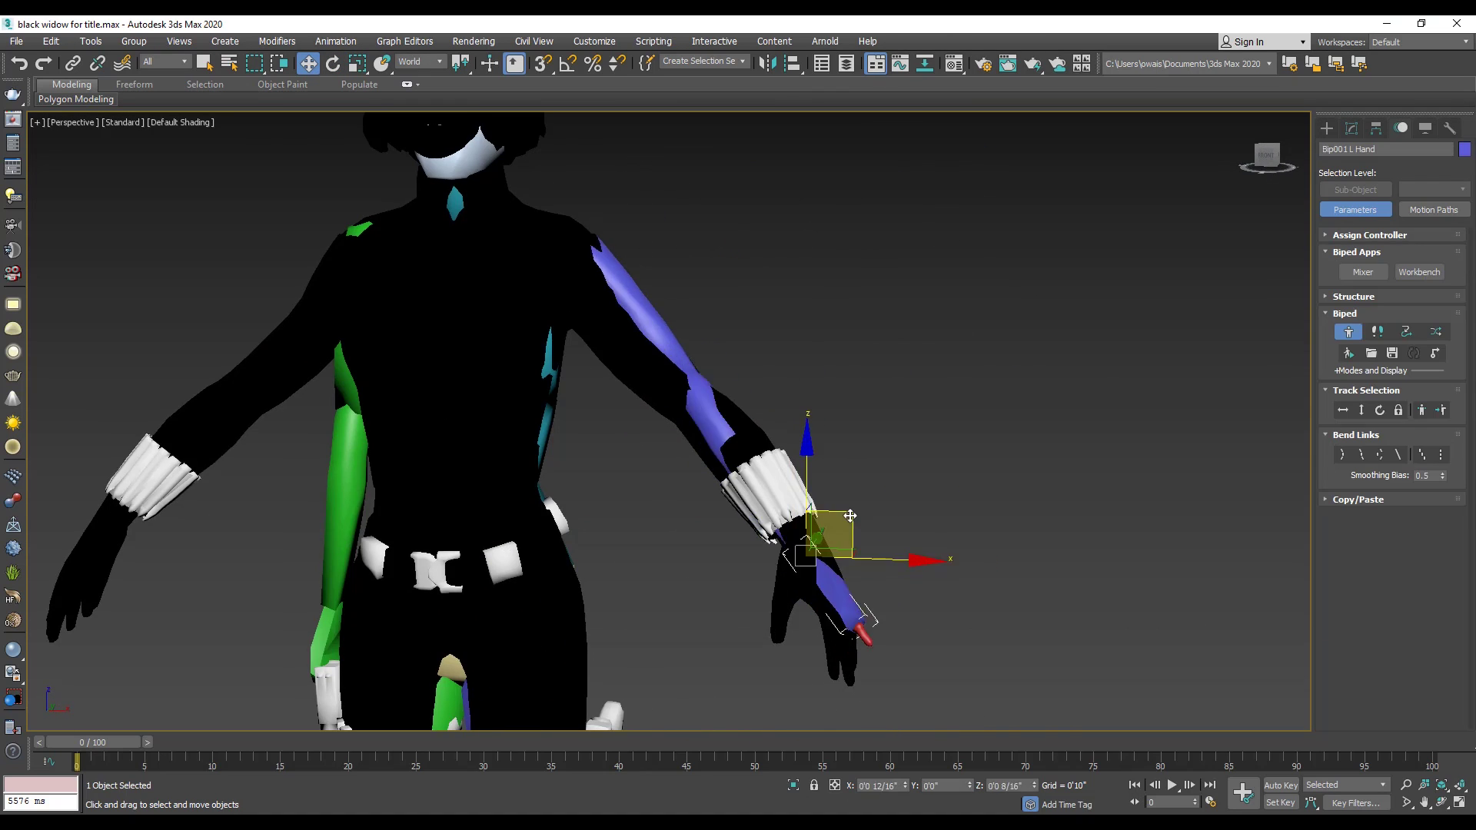
{"action": "middle_click_drag", "start_coordinate": [923, 515], "coordinate": [972, 494], "text": "alt"}
{"action": "key", "text": "e"}
{"action": "key", "text": "w"}
Set the selection filter to Bone and select the whole left arm chain
{"action": "scroll", "coordinate": [972, 494], "scroll_direction": "down", "scroll_amount": 3}
{"action": "left_click", "coordinate": [182, 63]}
{"action": "left_click", "coordinate": [159, 153]}
{"action": "double_click", "coordinate": [786, 360]}
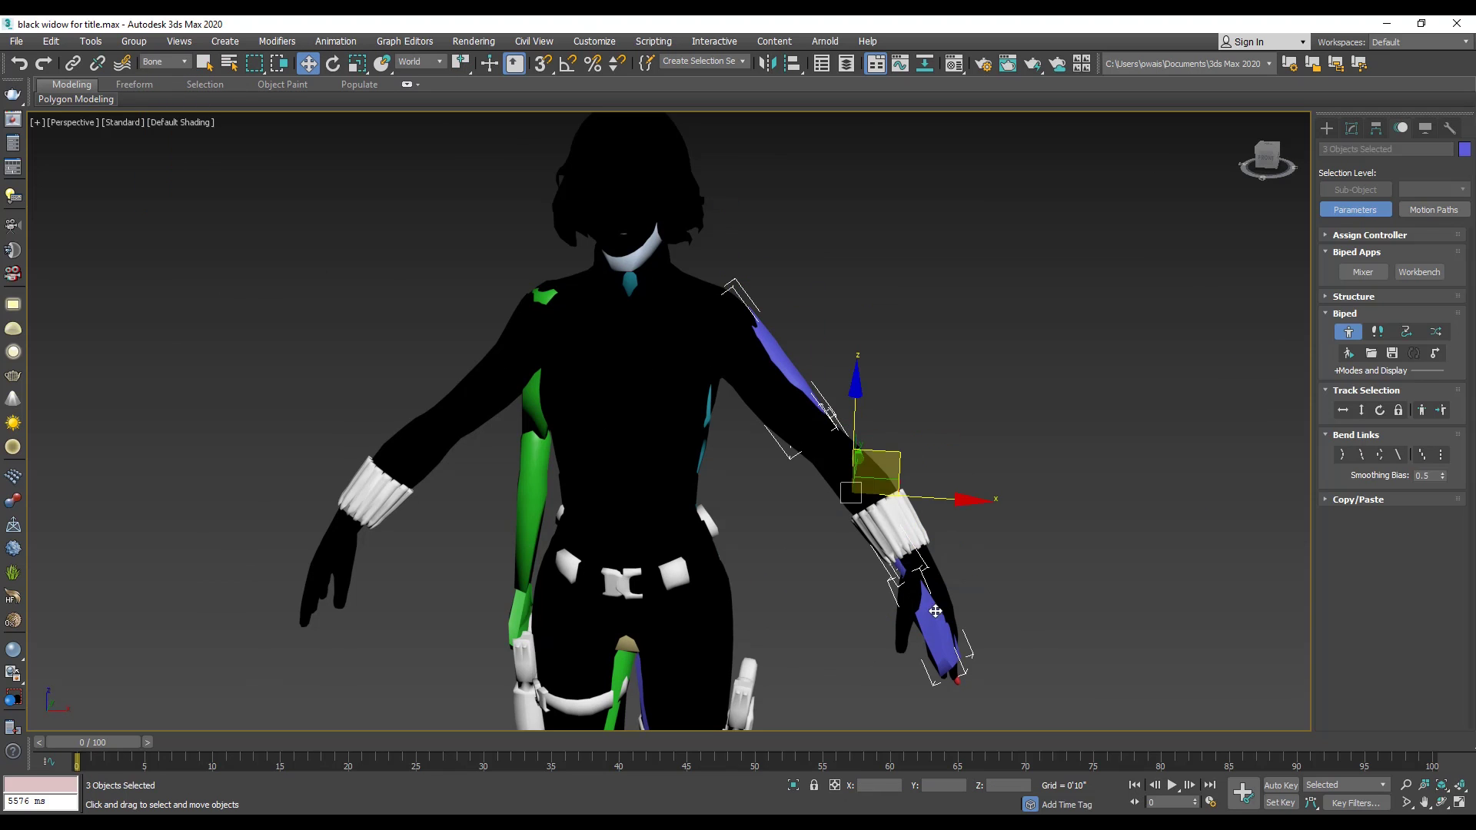
Copy the left arm's posture into a new copy collection and paste it onto the opposite arm
{"action": "left_click", "coordinate": [1357, 499]}
{"action": "left_click", "coordinate": [1343, 413]}
{"action": "left_click", "coordinate": [1343, 459]}
{"action": "left_click", "coordinate": [492, 361]}
{"action": "left_click", "coordinate": [536, 401]}
{"action": "left_click", "coordinate": [1382, 599]}
Adjust the Biped's leg and foot bones to fit inside the character's legs
{"action": "middle_click_drag", "start_coordinate": [503, 386], "coordinate": [618, 418]}
{"action": "left_click", "coordinate": [619, 419]}
{"action": "middle_click_drag", "start_coordinate": [668, 619], "coordinate": [830, 415]}
{"action": "left_click_drag", "start_coordinate": [877, 538], "coordinate": [753, 638]}
{"action": "left_click_drag", "start_coordinate": [730, 574], "coordinate": [700, 575]}
{"action": "middle_click_drag", "start_coordinate": [992, 572], "coordinate": [847, 618], "text": "alt"}
{"action": "left_click", "coordinate": [831, 576]}
{"action": "key", "text": "e"}
{"action": "key", "text": "w"}
{"action": "key", "text": "r"}
{"action": "left_click", "coordinate": [677, 620]}
{"action": "left_click", "coordinate": [794, 645]}
{"action": "key", "text": "w"}
Resize the Biped's neck and head bones to fit the character's head, with edged faces displayed
{"action": "middle_click_drag", "start_coordinate": [769, 230], "coordinate": [768, 415]}
{"action": "middle_click_drag", "start_coordinate": [692, 330], "coordinate": [869, 331], "text": "alt"}
{"action": "left_click", "coordinate": [679, 330]}
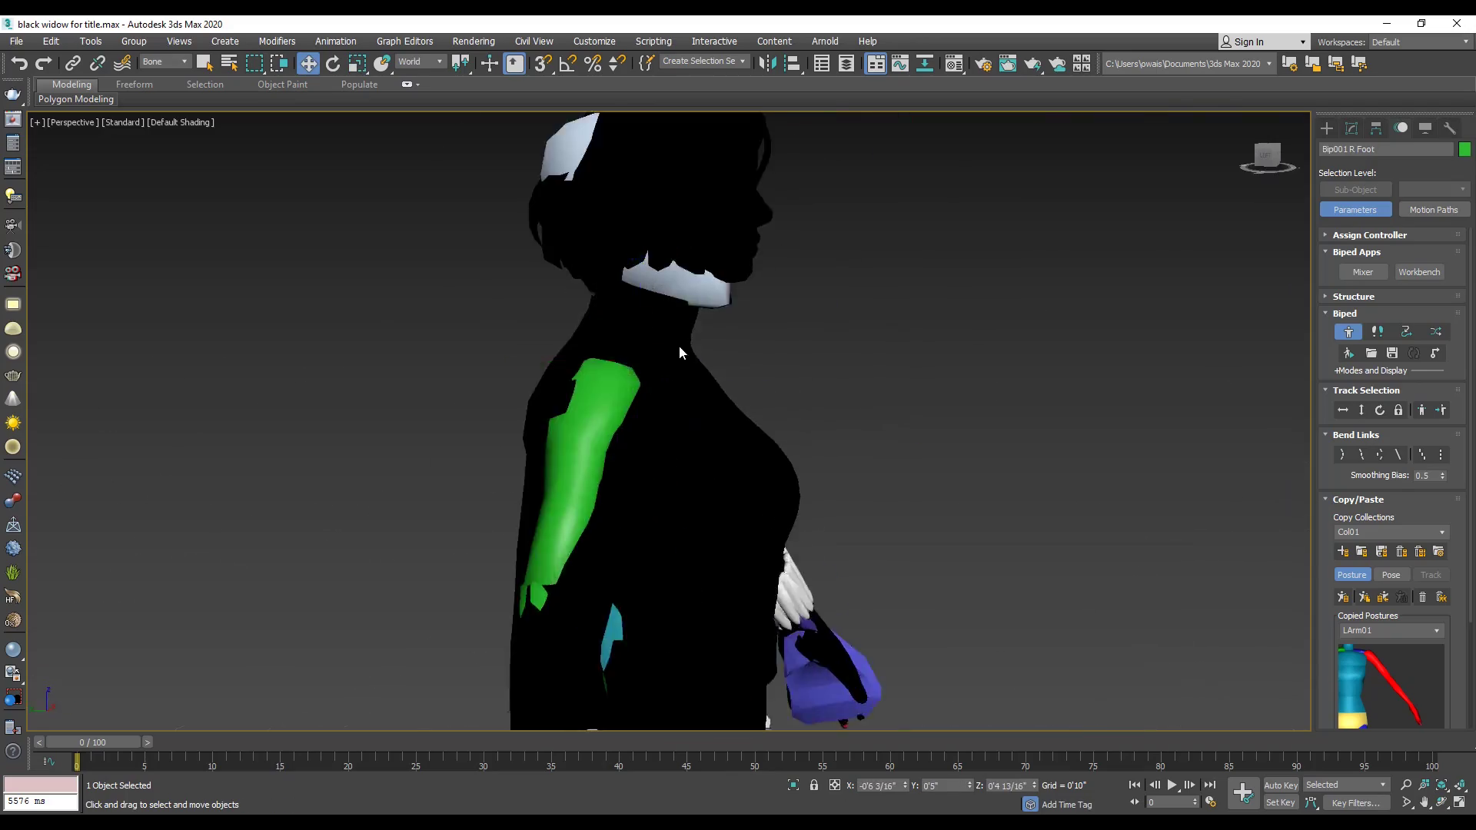
{"action": "middle_click_drag", "start_coordinate": [861, 384], "coordinate": [692, 384], "text": "alt"}
{"action": "key", "text": "r"}
{"action": "key", "text": "F4"}
{"action": "middle_click_drag", "start_coordinate": [845, 494], "coordinate": [679, 494], "text": "alt"}
{"action": "left_click", "coordinate": [677, 292]}
{"action": "left_click_drag", "start_coordinate": [676, 400], "coordinate": [677, 381]}
{"action": "key", "text": "w"}
{"action": "middle_click_drag", "start_coordinate": [1037, 459], "coordinate": [1261, 459], "text": "alt"}
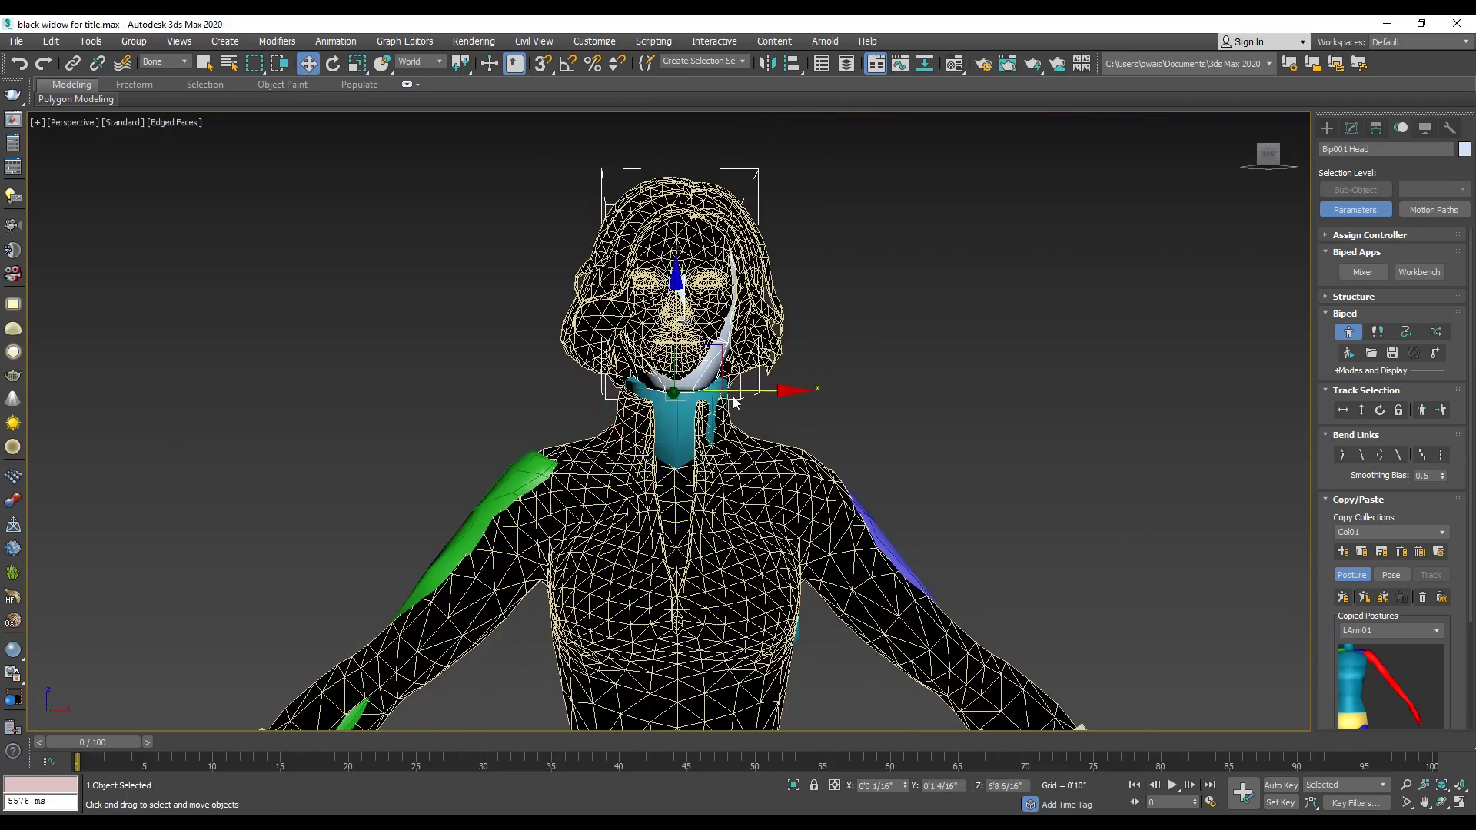
Select the Biped's root with the Body Horizontal track and turn off the edged faces display
{"action": "left_click", "coordinate": [1343, 410]}
{"action": "scroll", "coordinate": [999, 431], "scroll_direction": "down", "scroll_amount": 6}
{"action": "key", "text": "F4"}
{"action": "middle_click_drag", "start_coordinate": [1168, 384], "coordinate": [1255, 371], "text": "alt"}
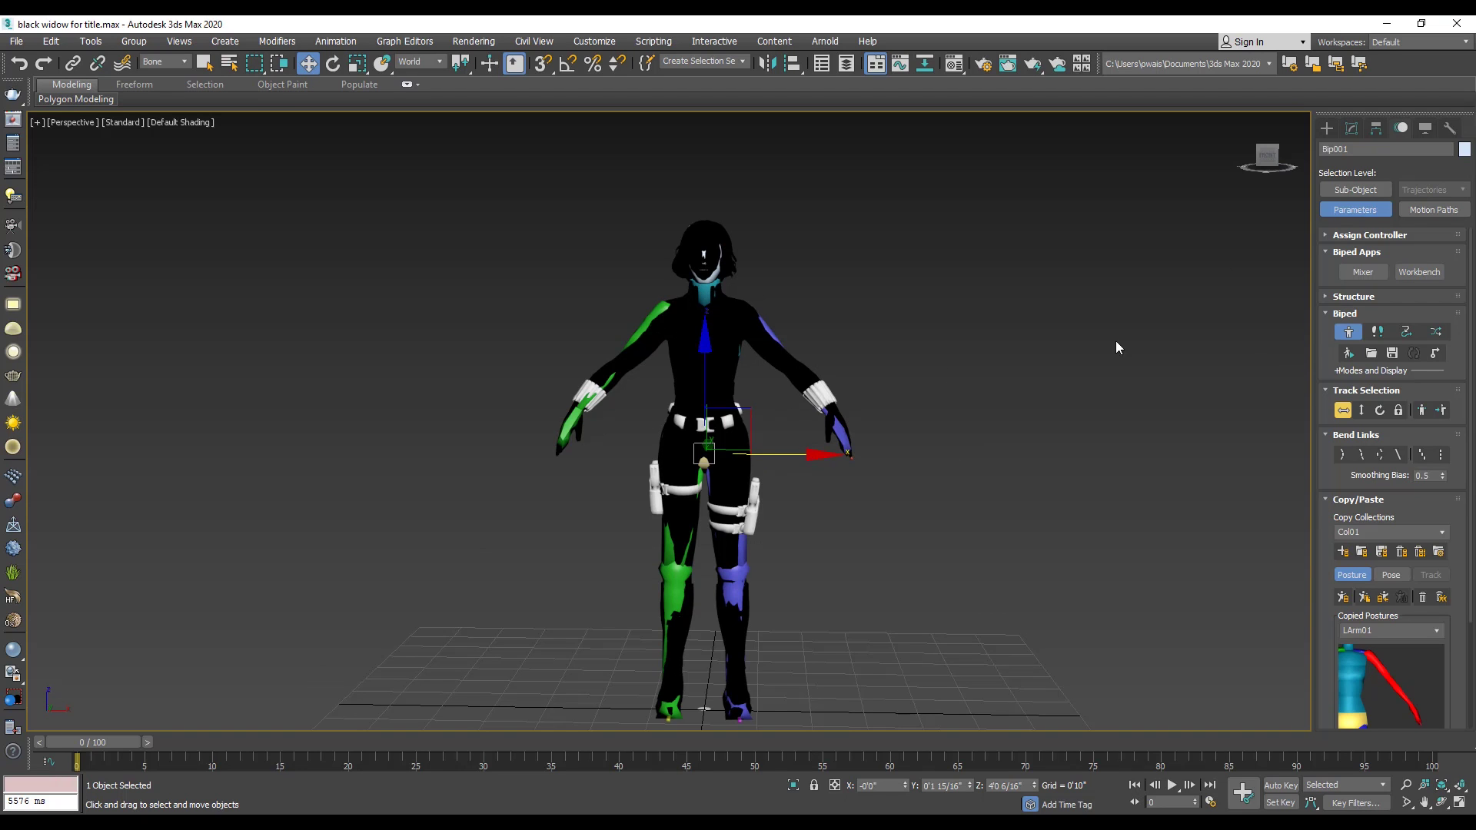
Select the body mesh and add a Physique modifier to it
{"action": "left_click", "coordinate": [712, 336]}
{"action": "left_click", "coordinate": [1361, 176]}
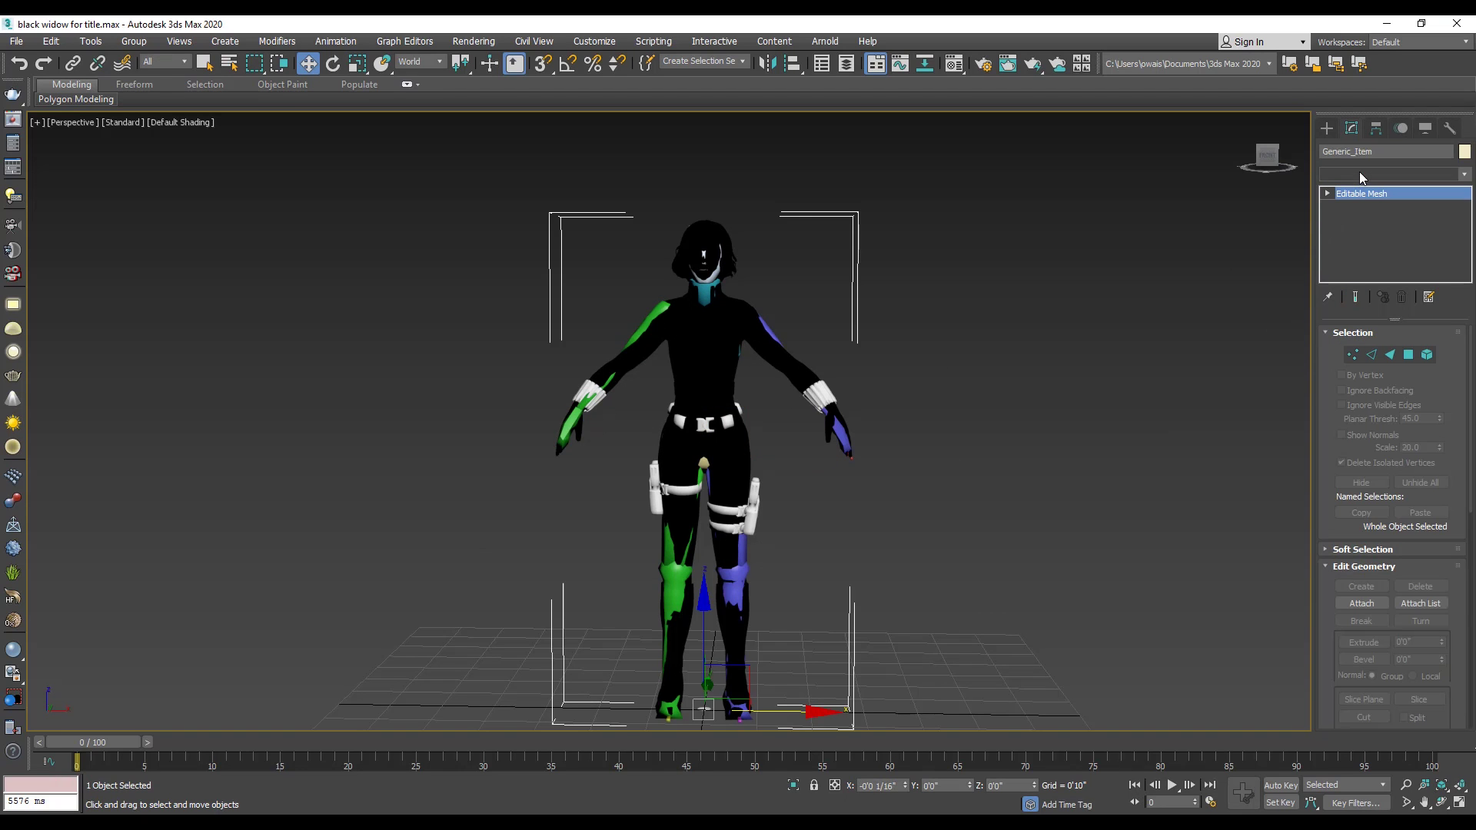
{"action": "left_click", "coordinate": [1360, 176]}
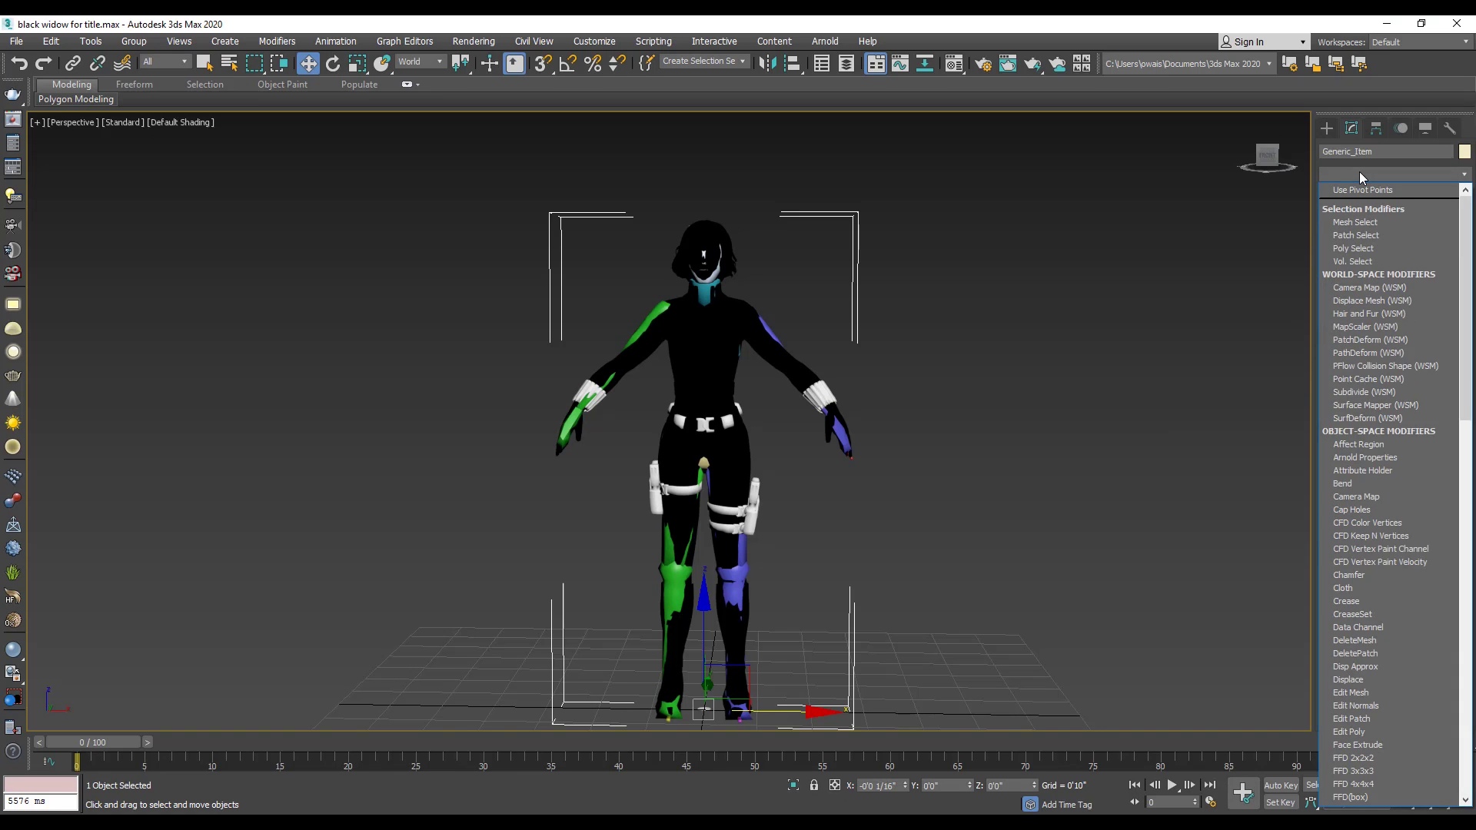
{"action": "type", "text": "ph"}
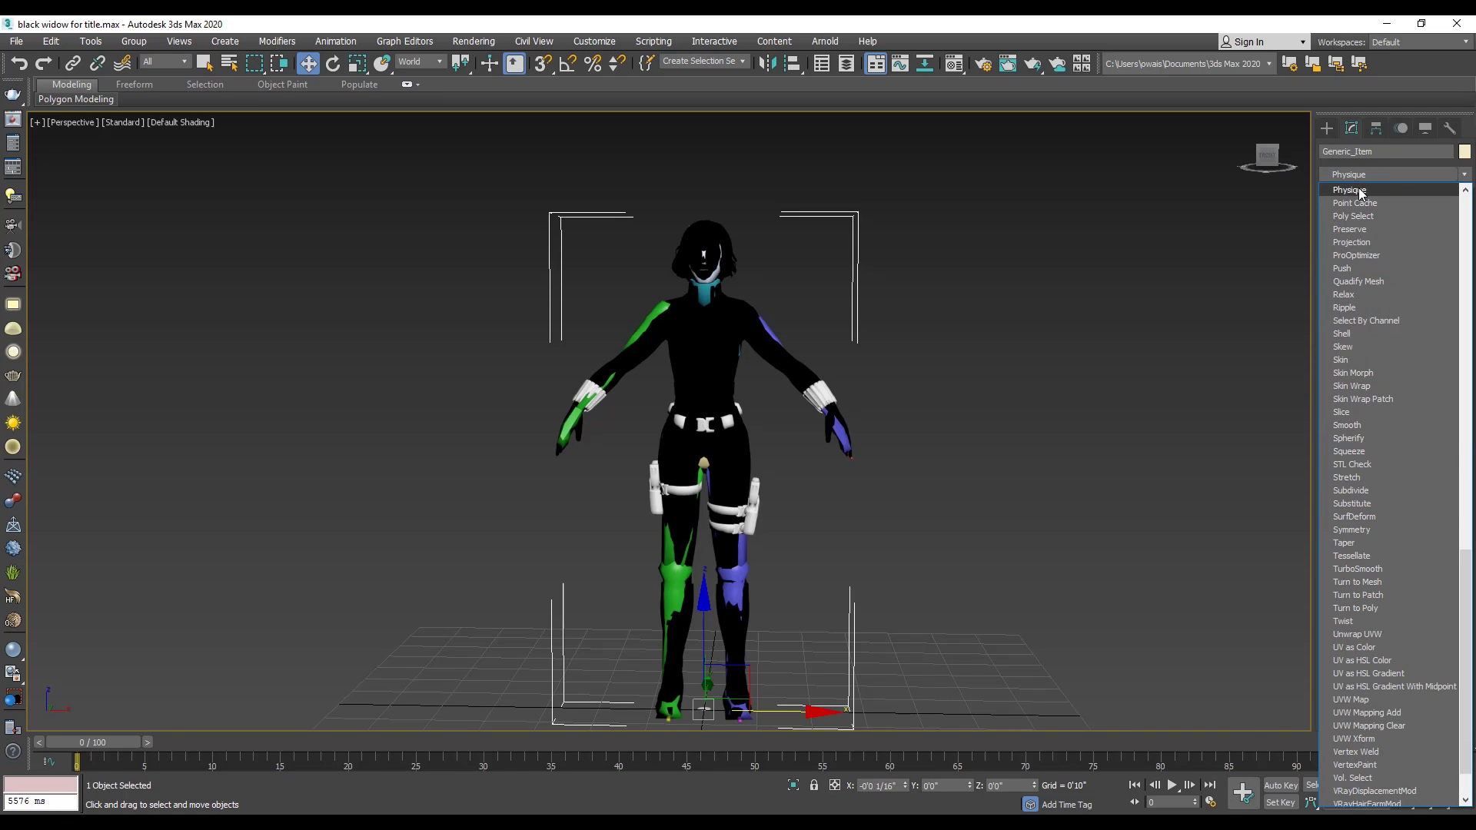
{"action": "left_click", "coordinate": [1361, 192]}
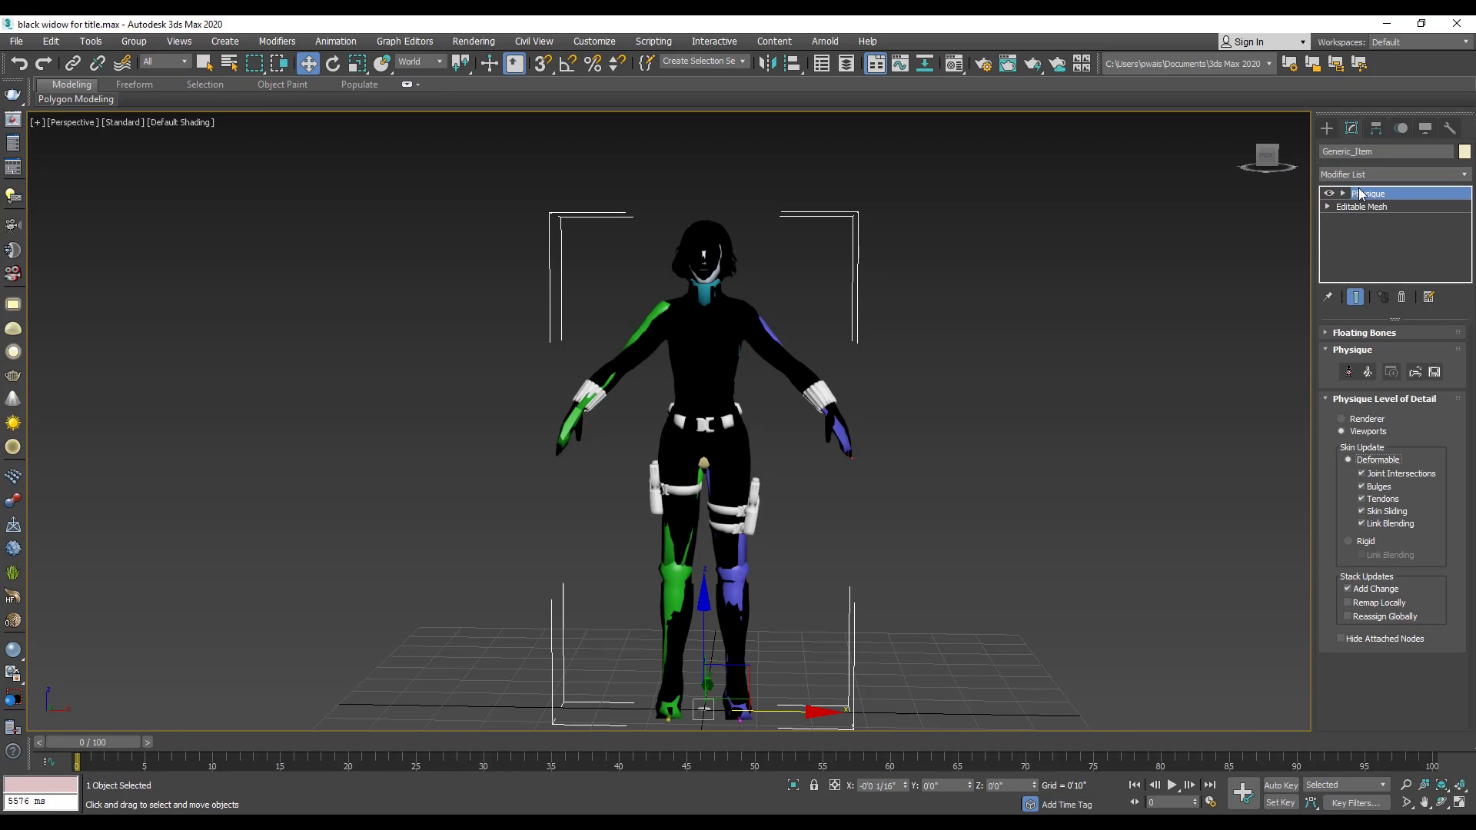
Attach the Physique modifier to Bip001 Pelvis and initialize it with Deformable vertex-link assignment and N Links blending
{"action": "left_click", "coordinate": [1350, 373]}
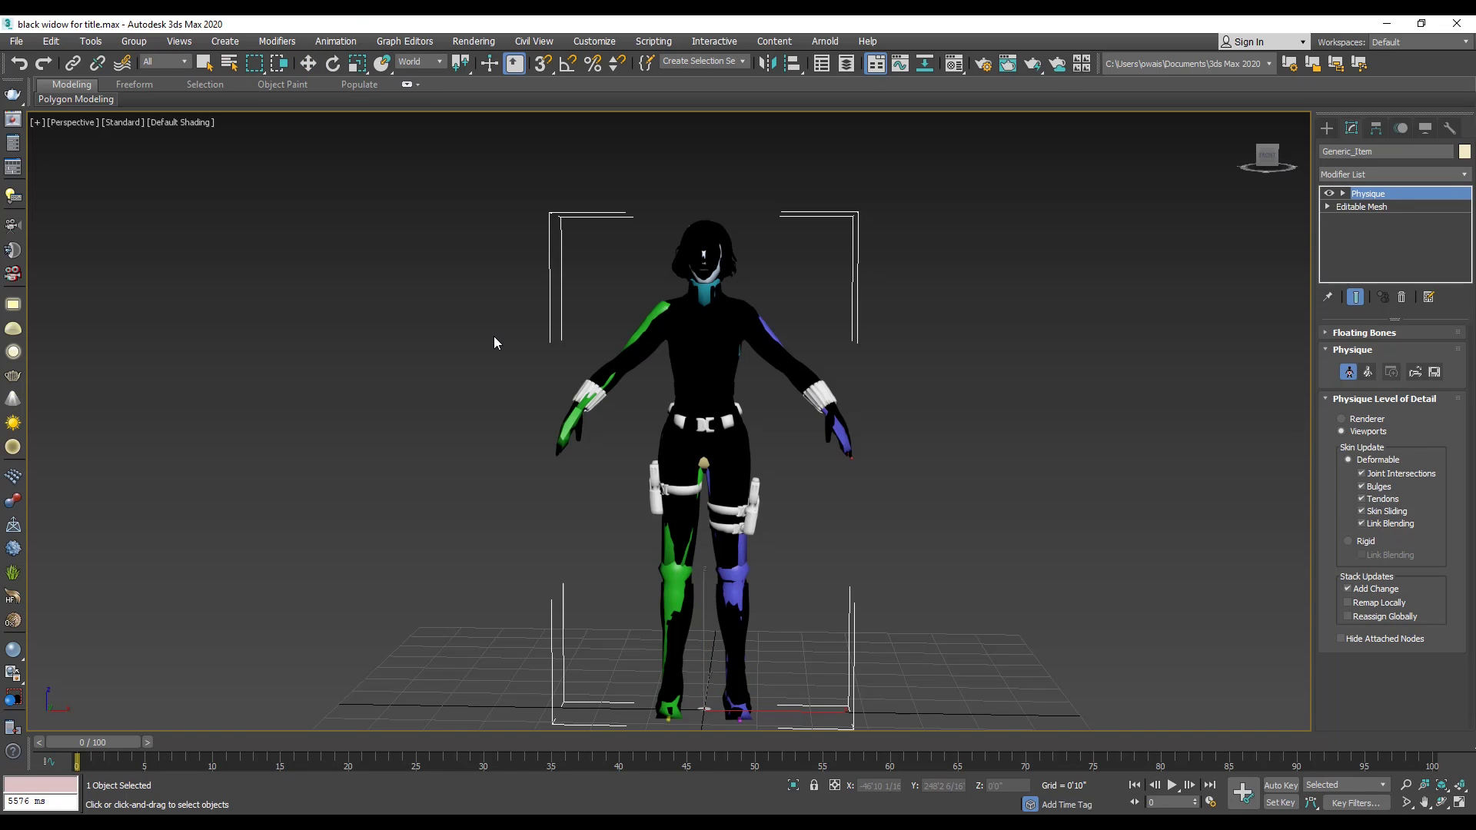
{"action": "key", "text": "h"}
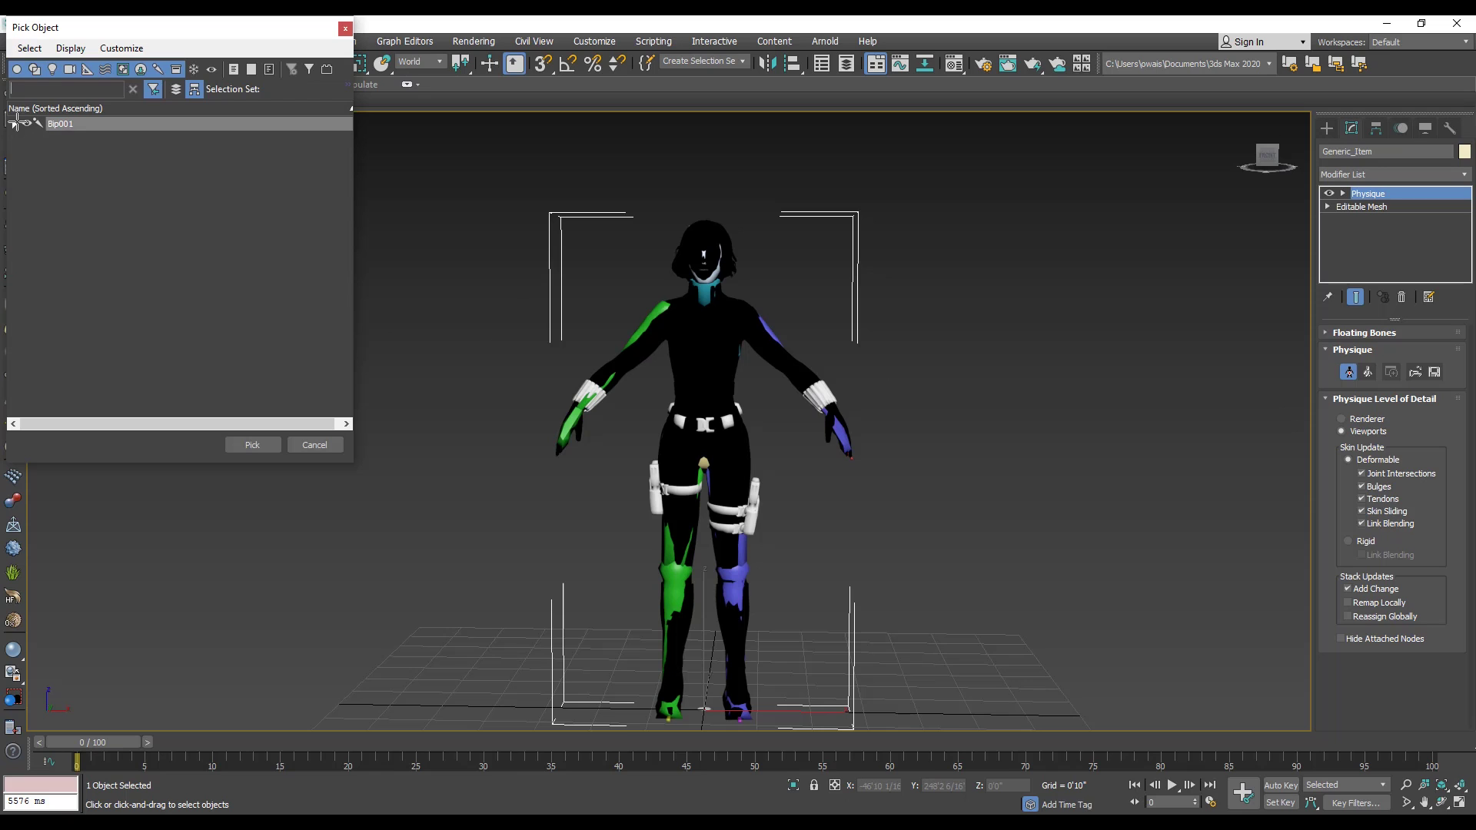
{"action": "left_click", "coordinate": [14, 123]}
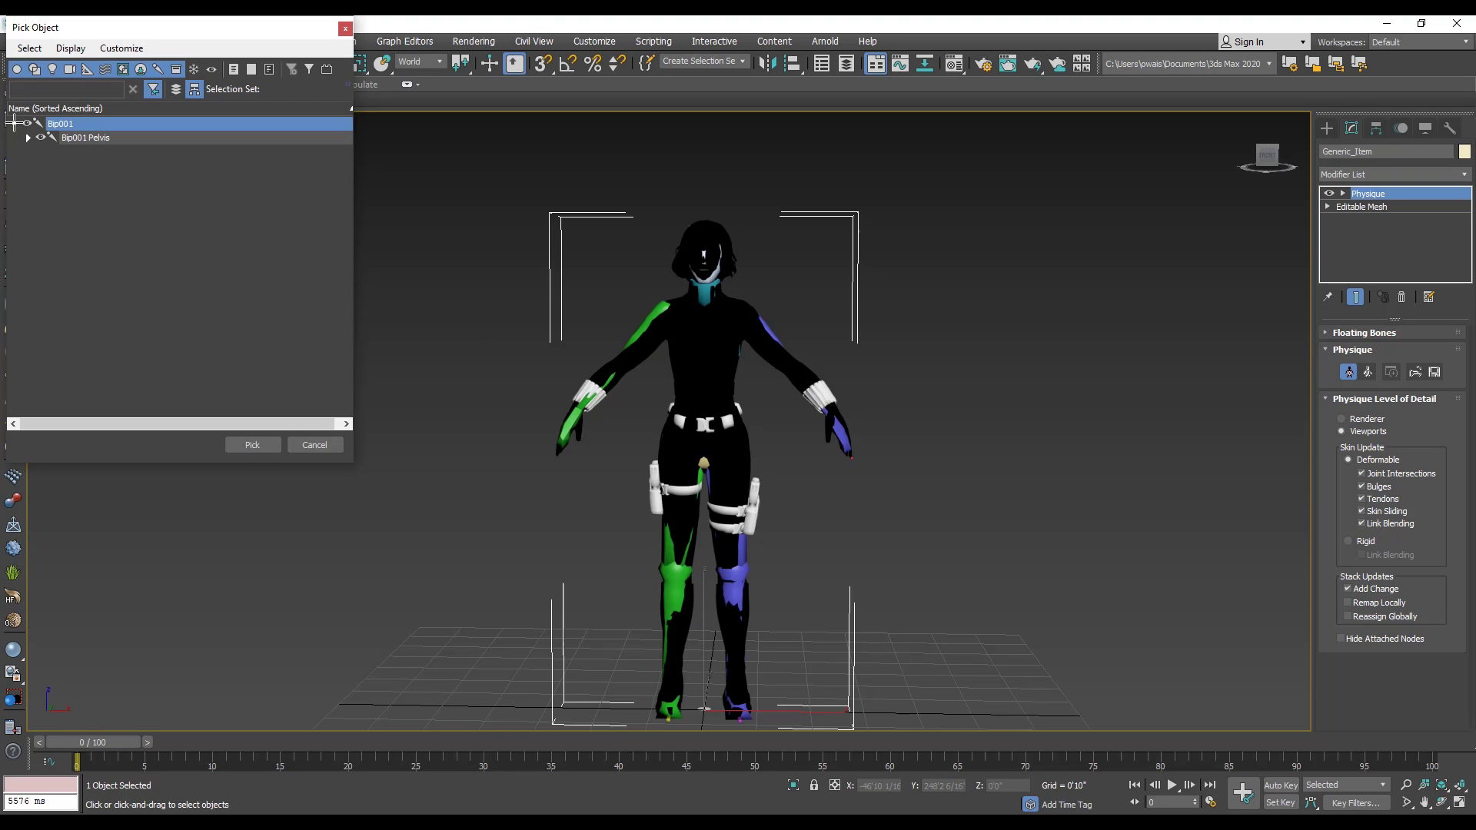
{"action": "left_click", "coordinate": [100, 138]}
{"action": "left_click", "coordinate": [256, 444]}
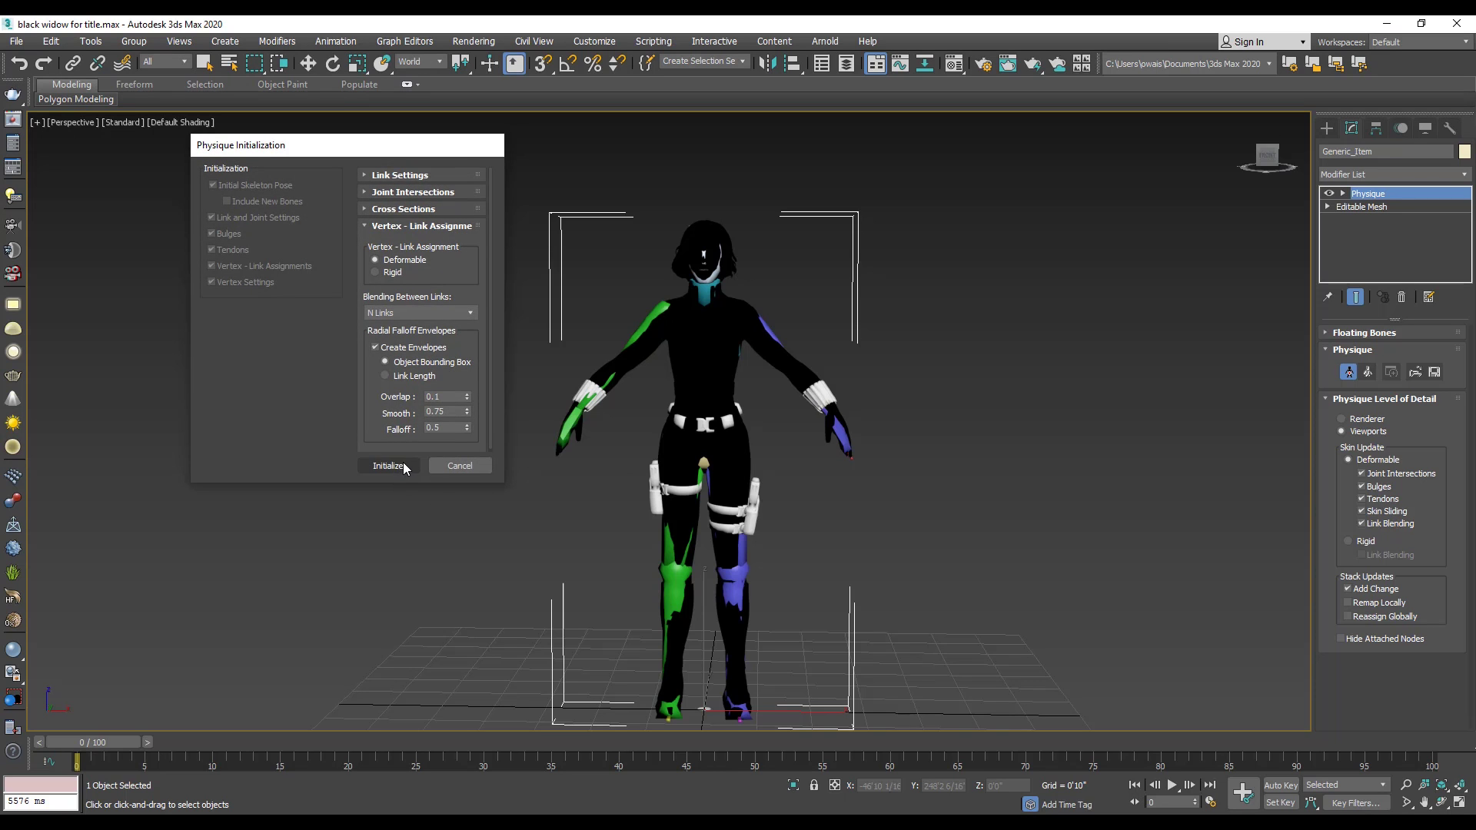
{"action": "left_click", "coordinate": [388, 466]}
Examine the Physique links inside the legs in wireframe display and return to default shading
{"action": "key", "text": "w"}
{"action": "middle_click_drag", "start_coordinate": [717, 538], "coordinate": [735, 469]}
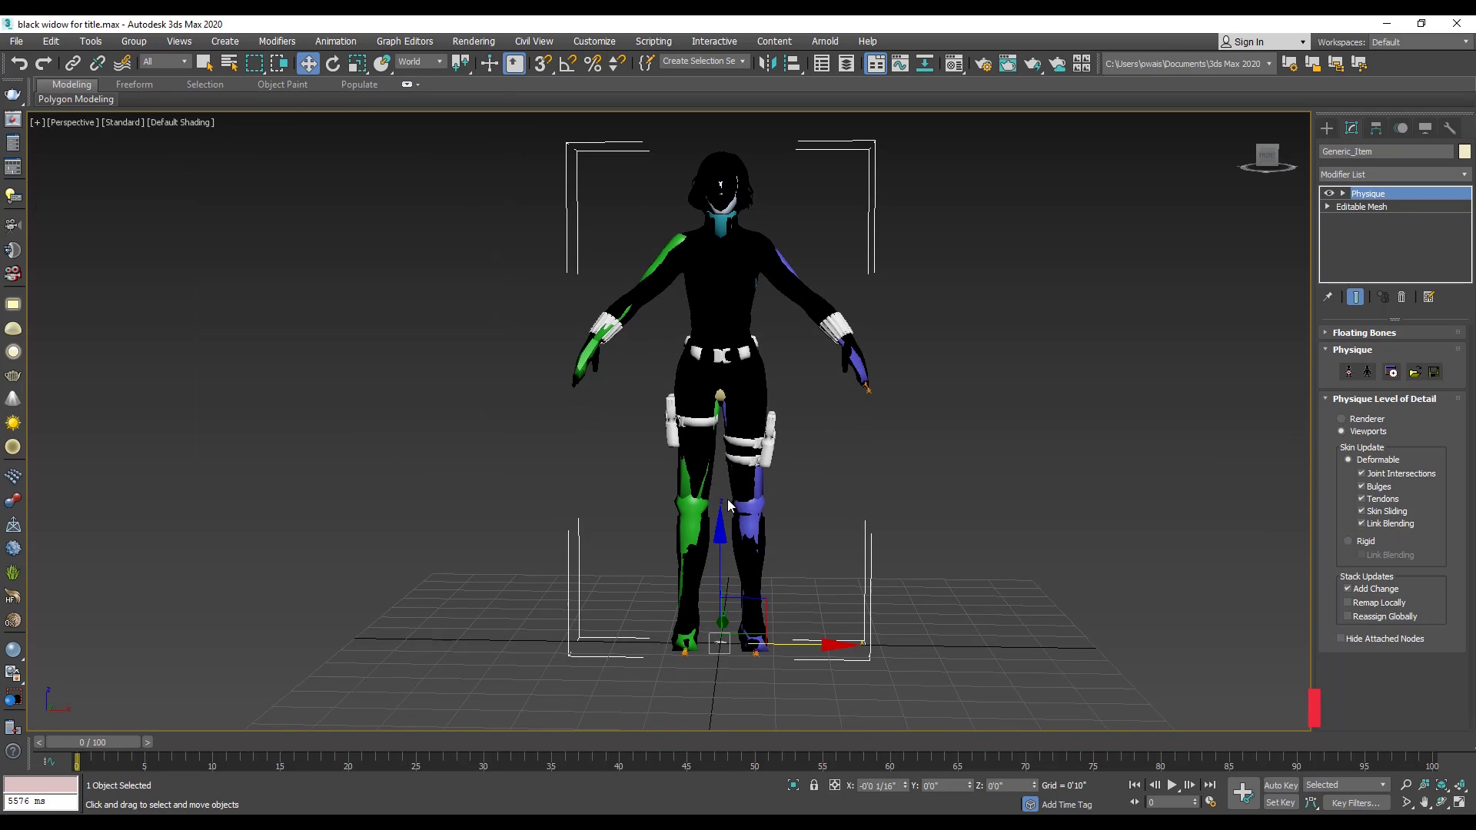
{"action": "key", "text": "F3"}
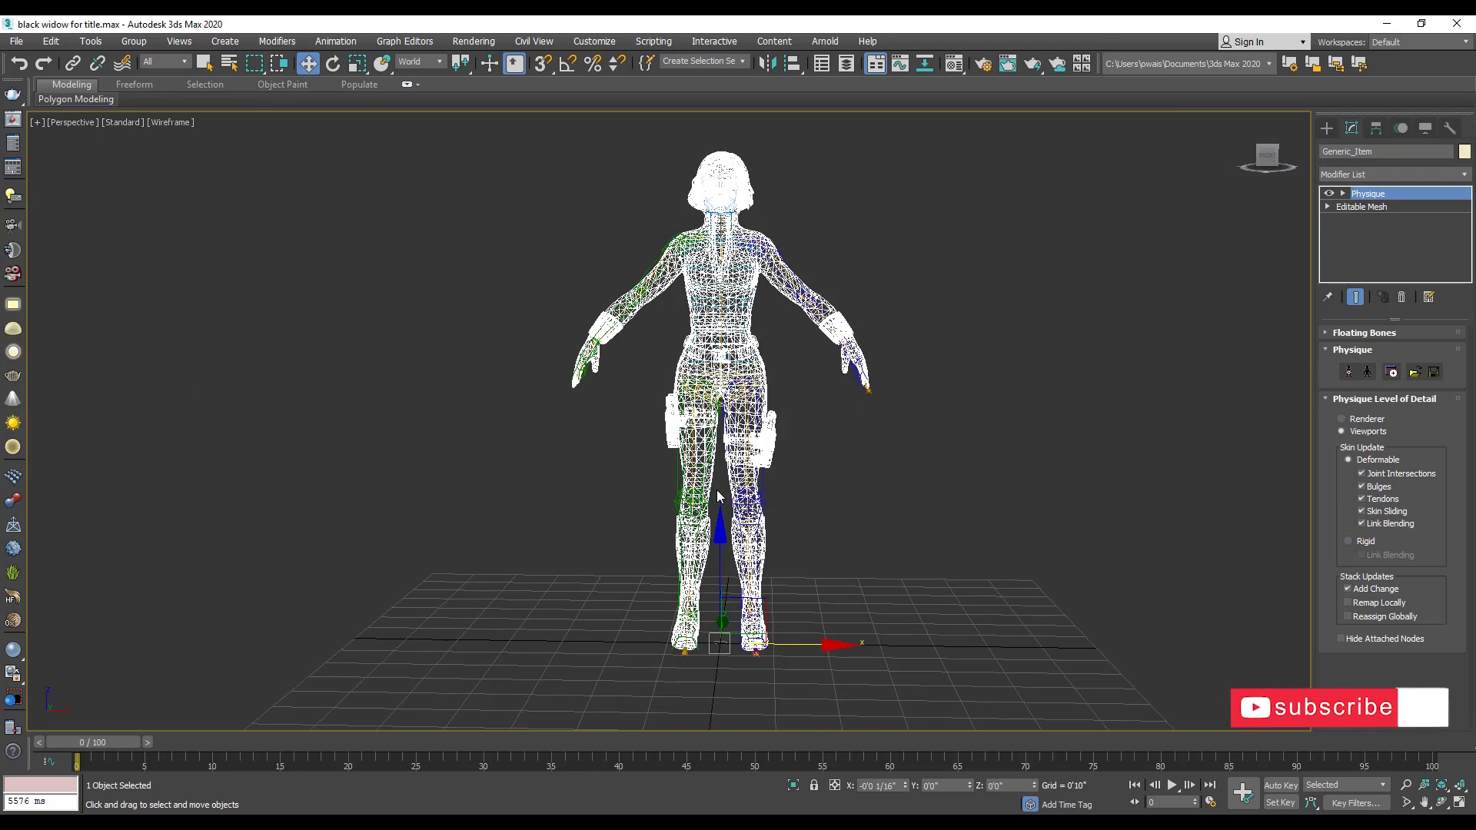
{"action": "scroll", "coordinate": [699, 507], "scroll_direction": "up", "scroll_amount": 6}
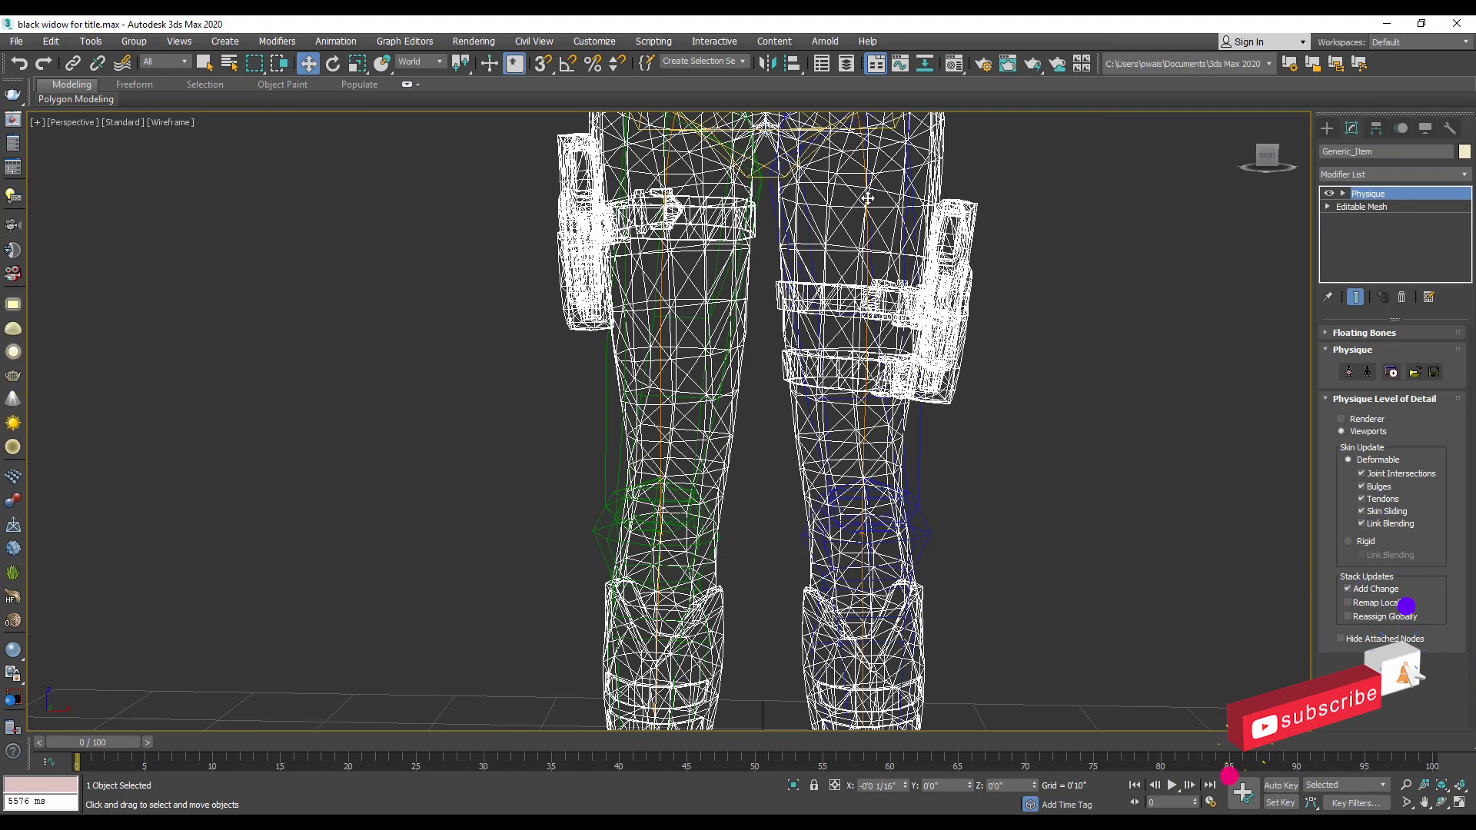
{"action": "key", "text": "F3"}
{"action": "scroll", "coordinate": [793, 554], "scroll_direction": "down", "scroll_amount": 4}
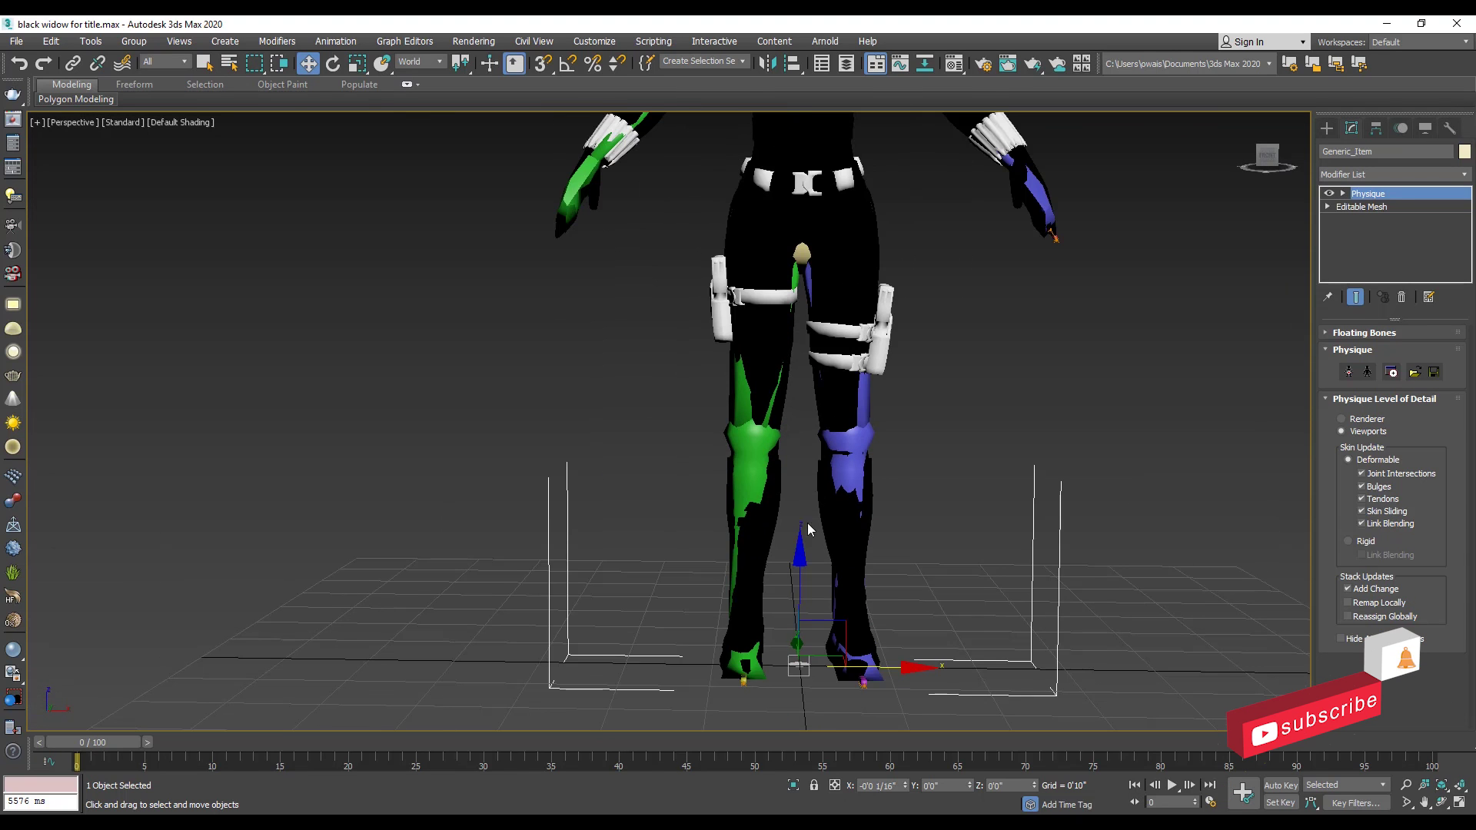
Test the right leg's deformation by raising the right foot bone, and undo the move
{"action": "left_click", "coordinate": [753, 665]}
{"action": "left_click_drag", "start_coordinate": [754, 665], "coordinate": [758, 488]}
{"action": "middle_click_drag", "start_coordinate": [670, 440], "coordinate": [617, 454], "text": "alt"}
{"action": "middle_click_drag", "start_coordinate": [872, 676], "coordinate": [861, 644]}
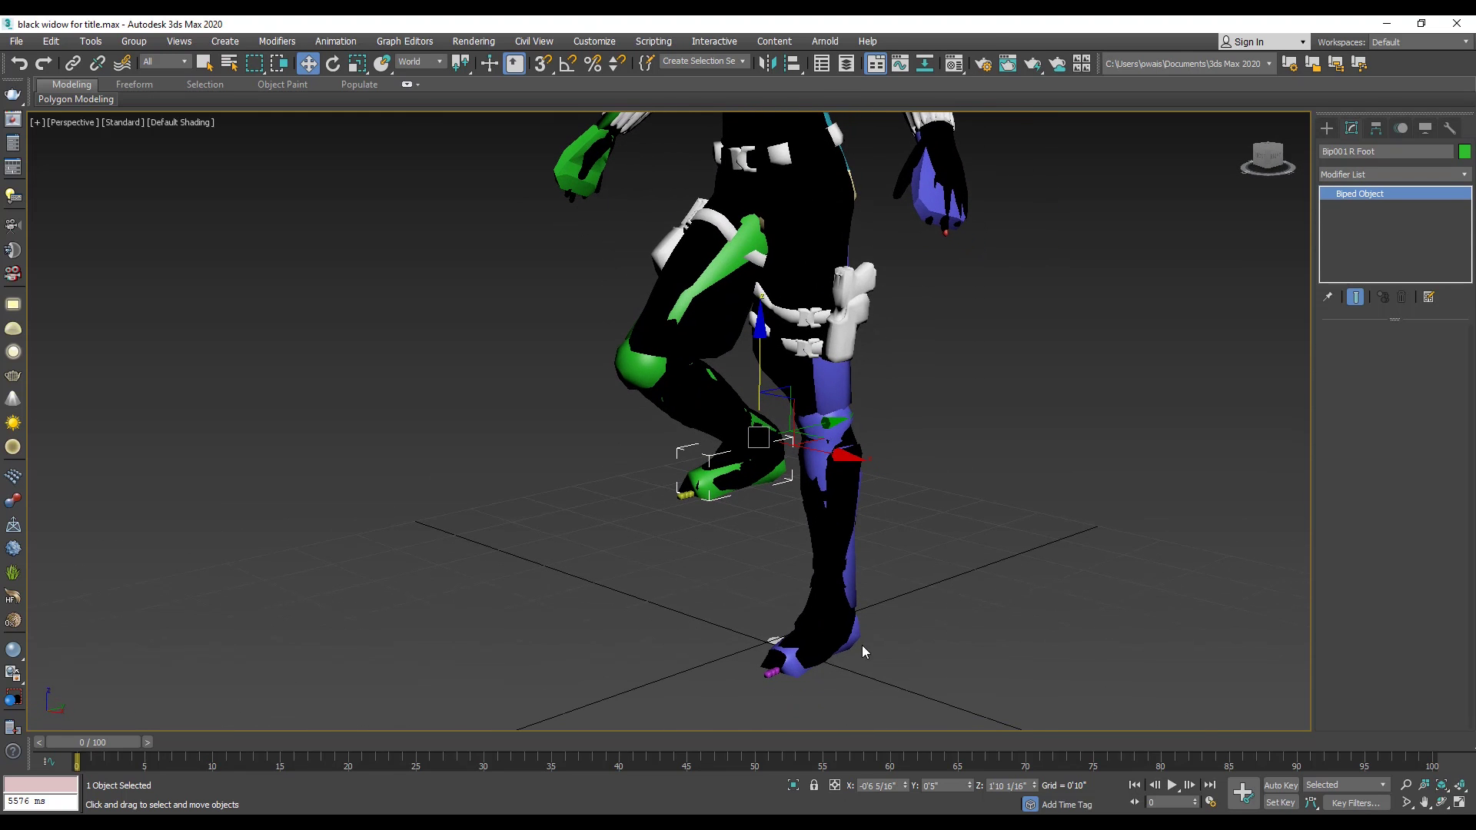
{"action": "key", "text": "ctrl+z"}
Test the left leg's deformation by lifting the left foot bone, and undo the move
{"action": "left_click", "coordinate": [855, 636]}
{"action": "left_click_drag", "start_coordinate": [833, 516], "coordinate": [861, 415]}
{"action": "key", "text": "ctrl+z"}
{"action": "middle_click_drag", "start_coordinate": [878, 498], "coordinate": [845, 572]}
{"action": "scroll", "coordinate": [845, 572], "scroll_direction": "down", "scroll_amount": 4}
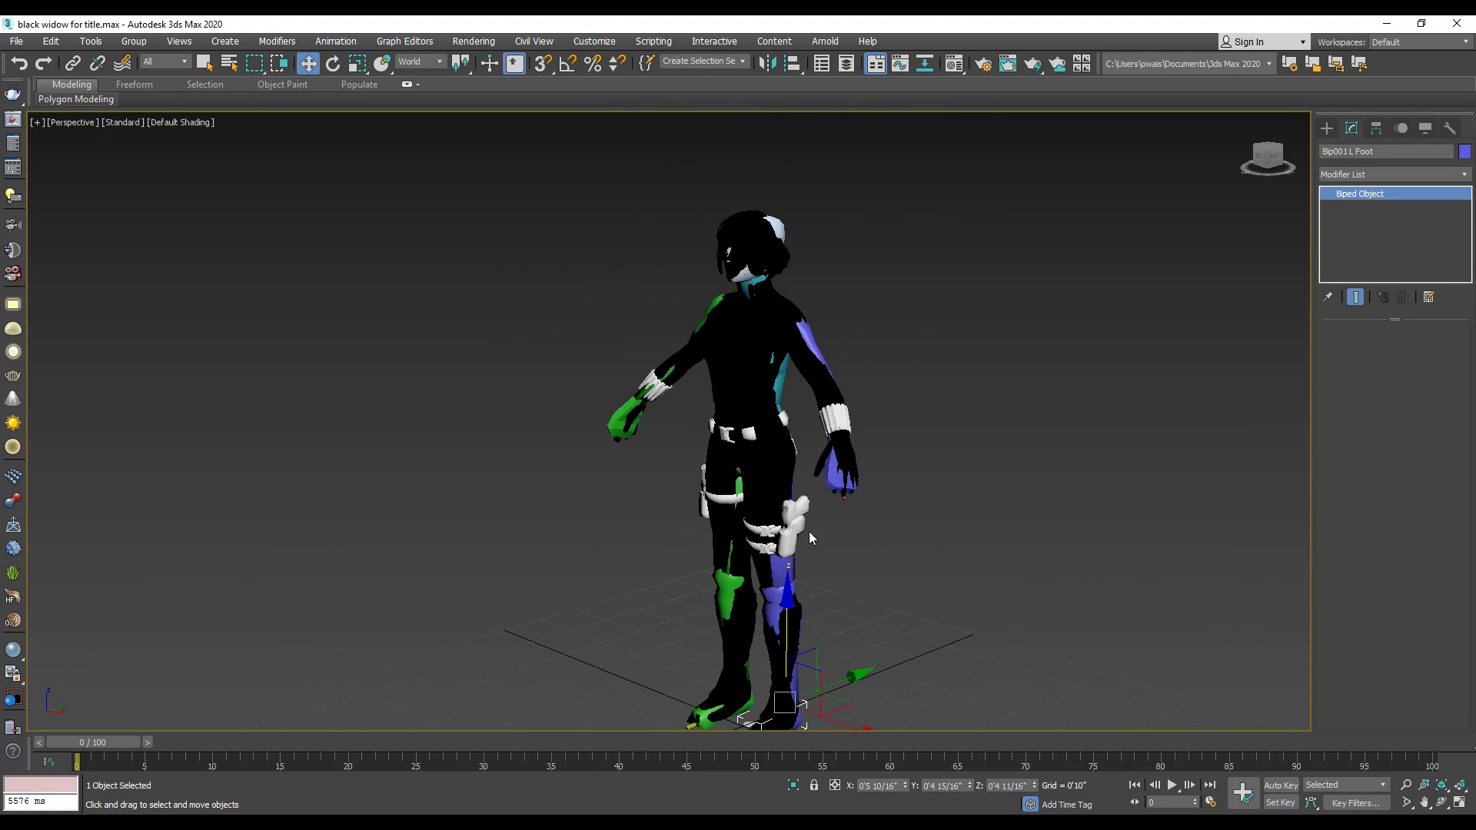
Test the left arm's deformation by moving the left hand bone around, and undo the move
{"action": "left_click", "coordinate": [878, 469]}
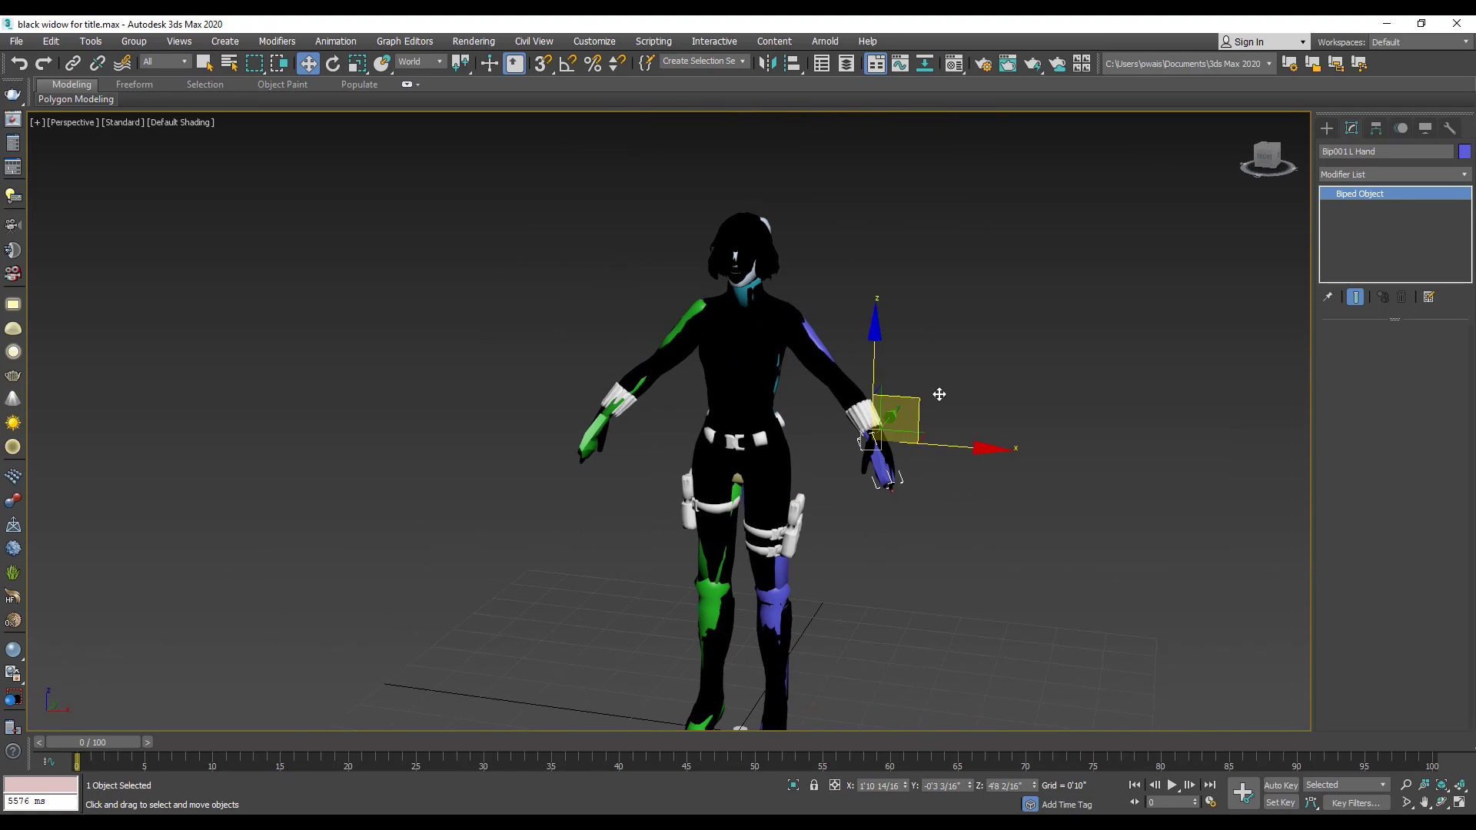
{"action": "left_click_drag", "start_coordinate": [884, 415], "coordinate": [900, 366]}
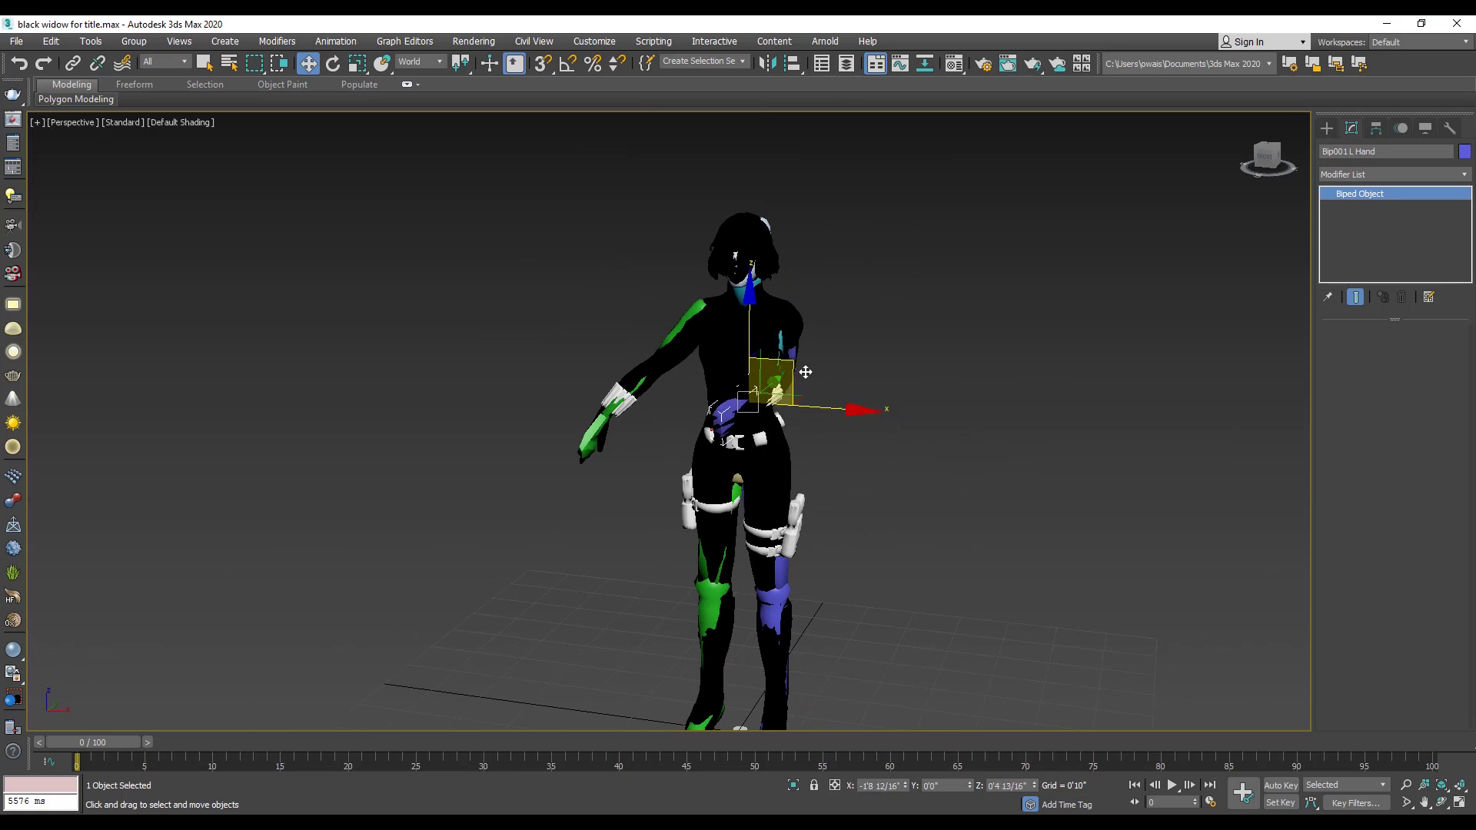
{"action": "left_click_drag", "start_coordinate": [835, 382], "coordinate": [886, 356]}
{"action": "key", "text": "ctrl+z"}
Test the right arm's deformation by moving the right hand bone, and undo the moves
{"action": "middle_click_drag", "start_coordinate": [632, 443], "coordinate": [730, 462], "text": "alt"}
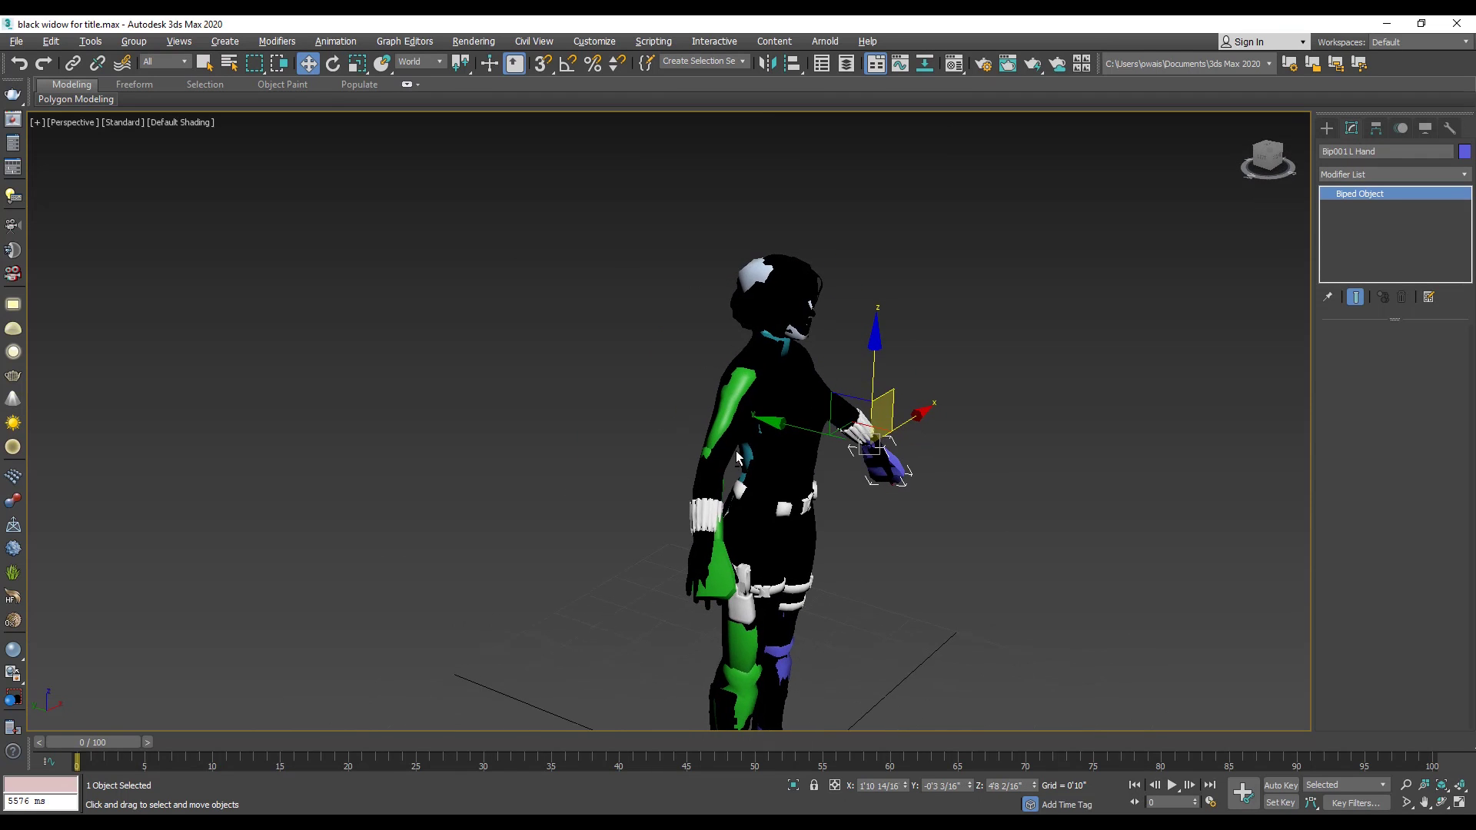
{"action": "left_click", "coordinate": [723, 553]}
{"action": "left_click_drag", "start_coordinate": [693, 509], "coordinate": [680, 470]}
{"action": "middle_click_drag", "start_coordinate": [679, 470], "coordinate": [657, 404]}
{"action": "scroll", "coordinate": [668, 516], "scroll_direction": "up", "scroll_amount": 4}
{"action": "middle_click_drag", "start_coordinate": [669, 516], "coordinate": [690, 377], "text": "alt"}
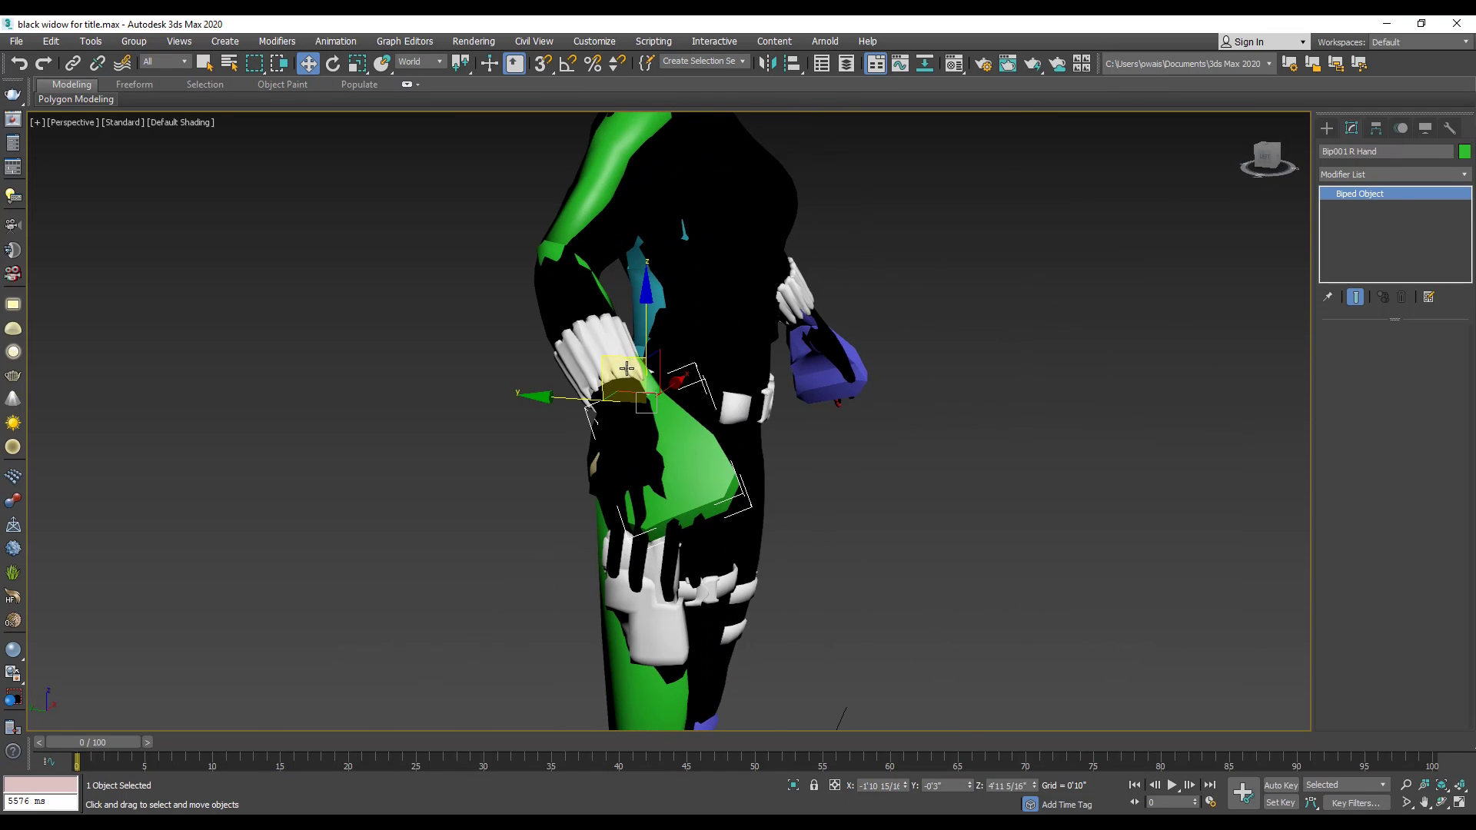
{"action": "left_click_drag", "start_coordinate": [626, 365], "coordinate": [596, 355]}
{"action": "key", "text": "ctrl+z"}
{"action": "key", "text": "ctrl+z"}
Select the body mesh and pick the right hand link at Physique's Envelope level
{"action": "middle_click_drag", "start_coordinate": [693, 476], "coordinate": [616, 477]}
{"action": "scroll", "coordinate": [616, 476], "scroll_direction": "down", "scroll_amount": 3}
{"action": "left_click", "coordinate": [758, 478]}
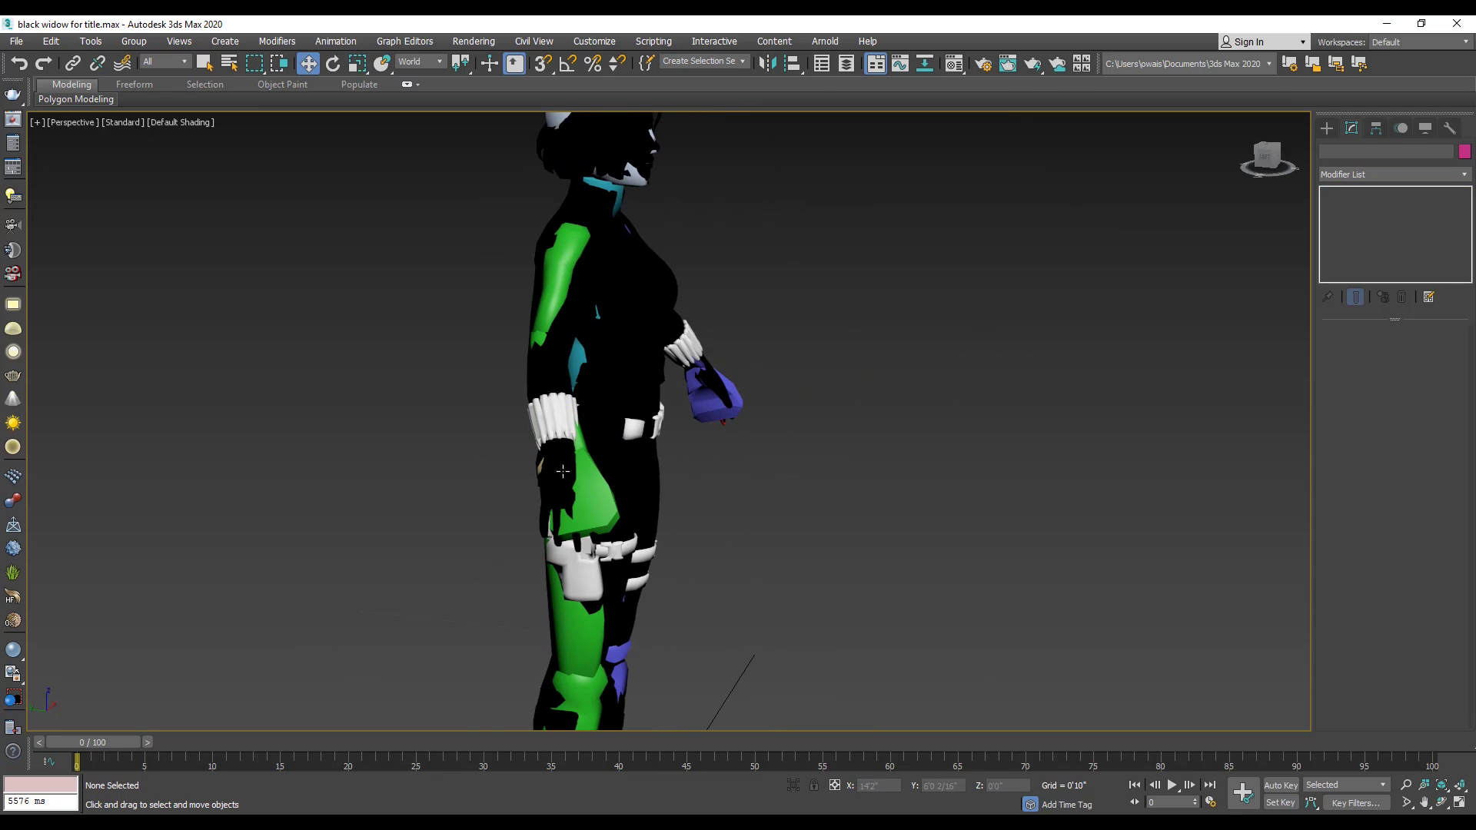
{"action": "left_click", "coordinate": [550, 471]}
{"action": "left_click", "coordinate": [1343, 193]}
{"action": "left_click", "coordinate": [1374, 208]}
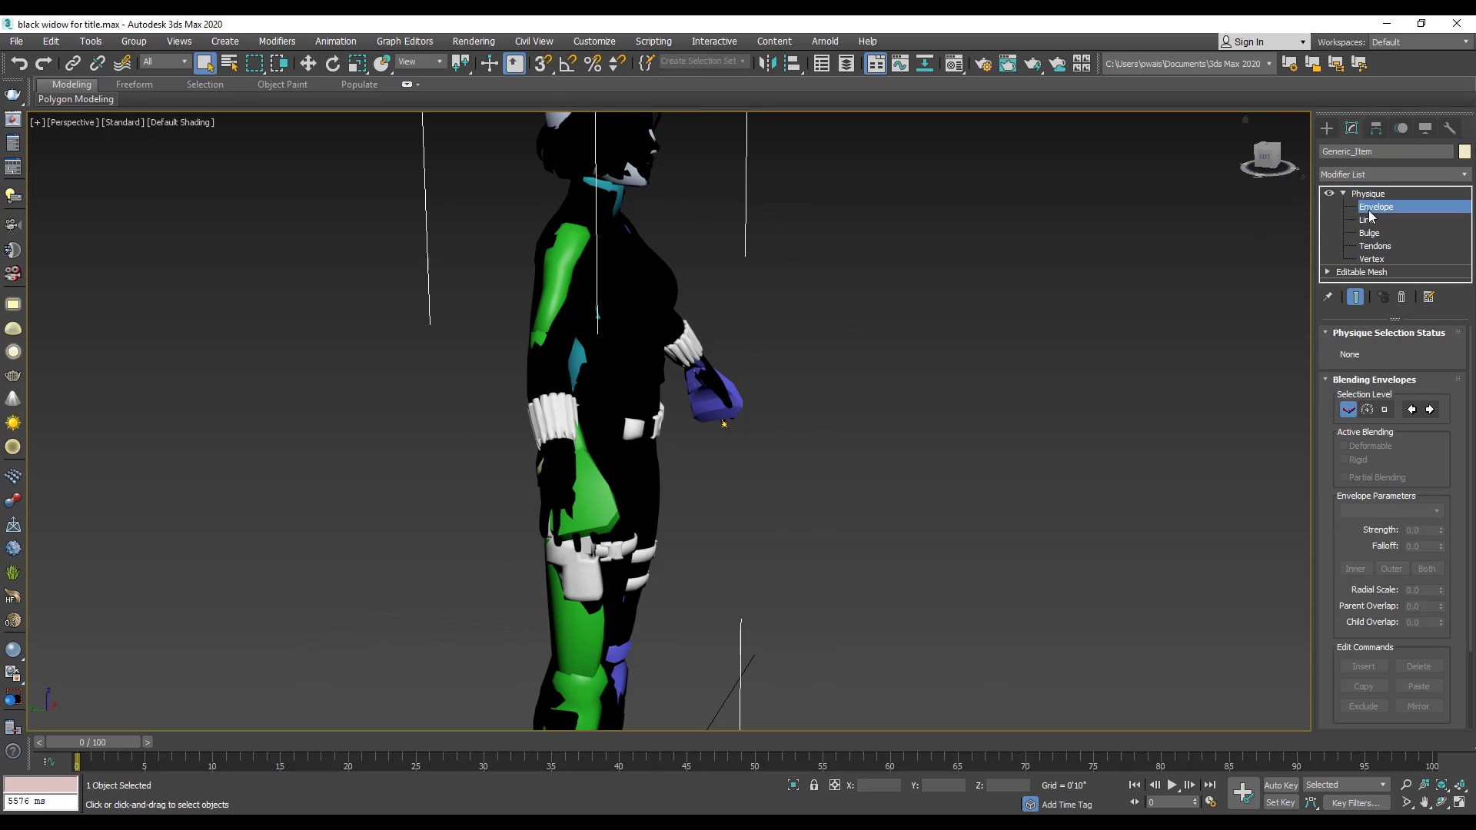
{"action": "left_click", "coordinate": [580, 482]}
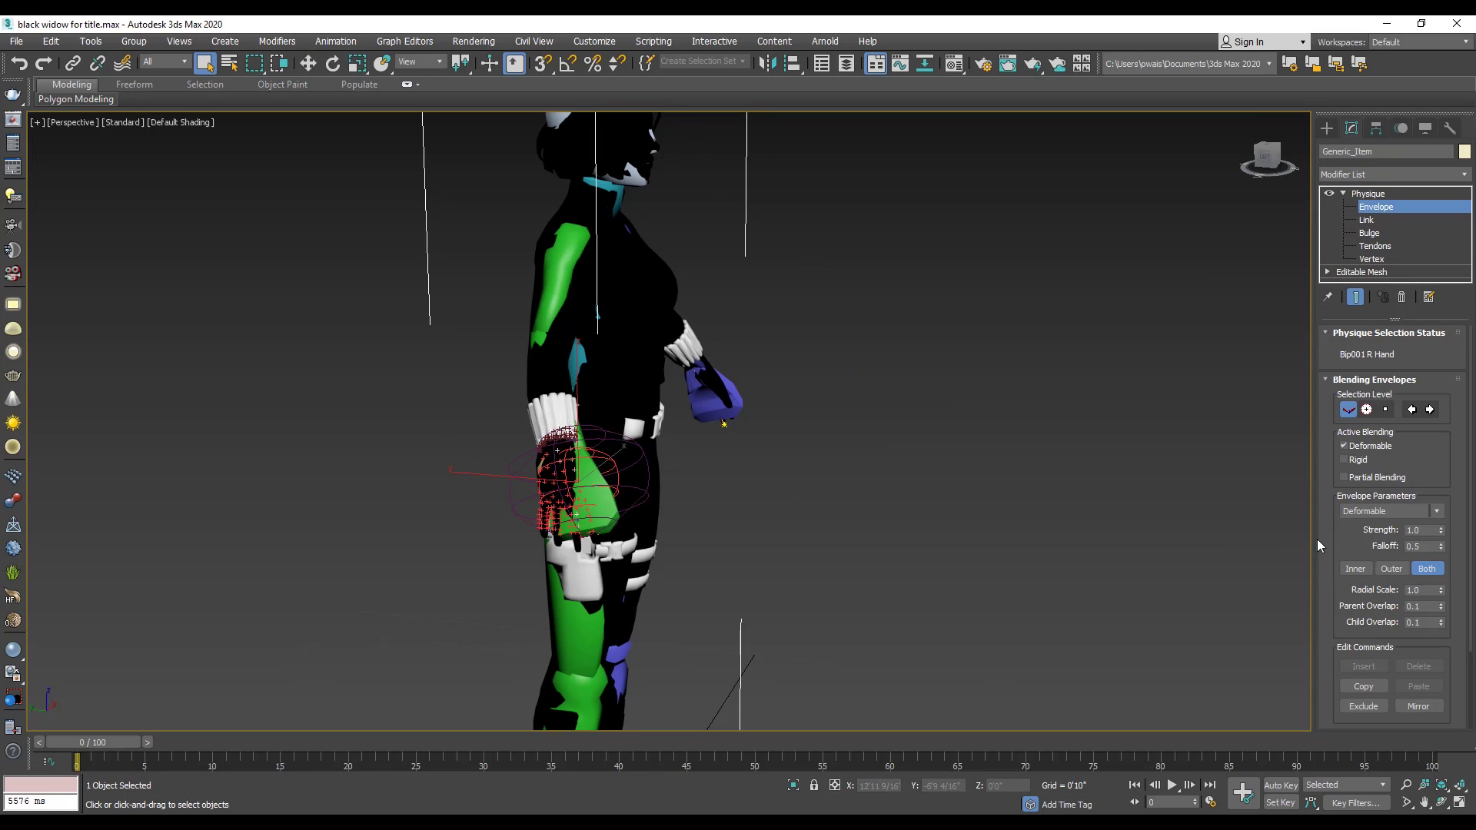
Increase the Parent Overlap of the right hand's envelope and leave the Envelope level
{"action": "scroll", "coordinate": [537, 577], "scroll_direction": "up", "scroll_amount": 10}
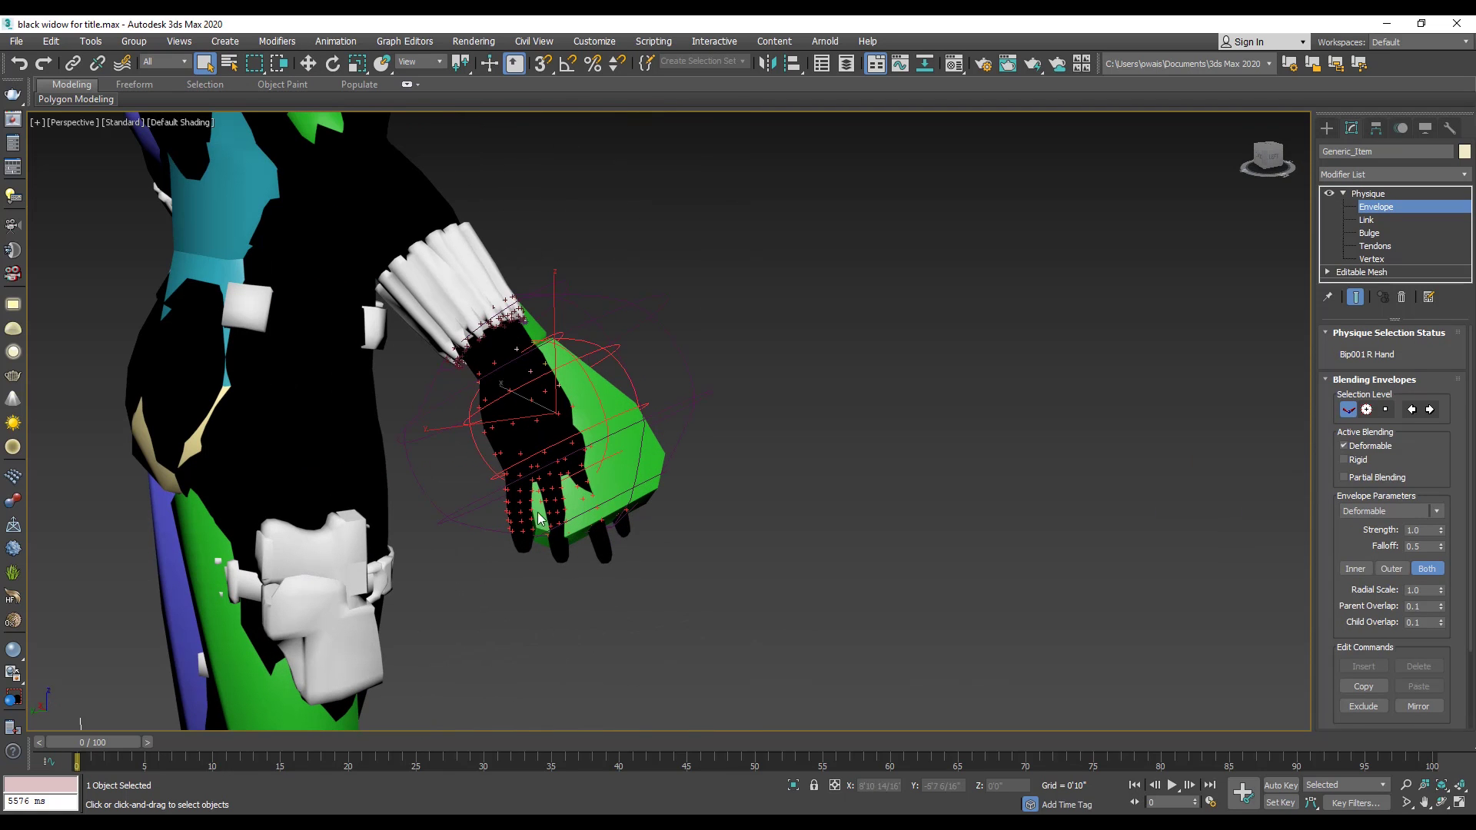
{"action": "left_click_drag", "start_coordinate": [1440, 606], "coordinate": [1438, 584]}
{"action": "middle_click_drag", "start_coordinate": [852, 482], "coordinate": [1452, 248], "text": "alt"}
{"action": "left_click", "coordinate": [1369, 207]}
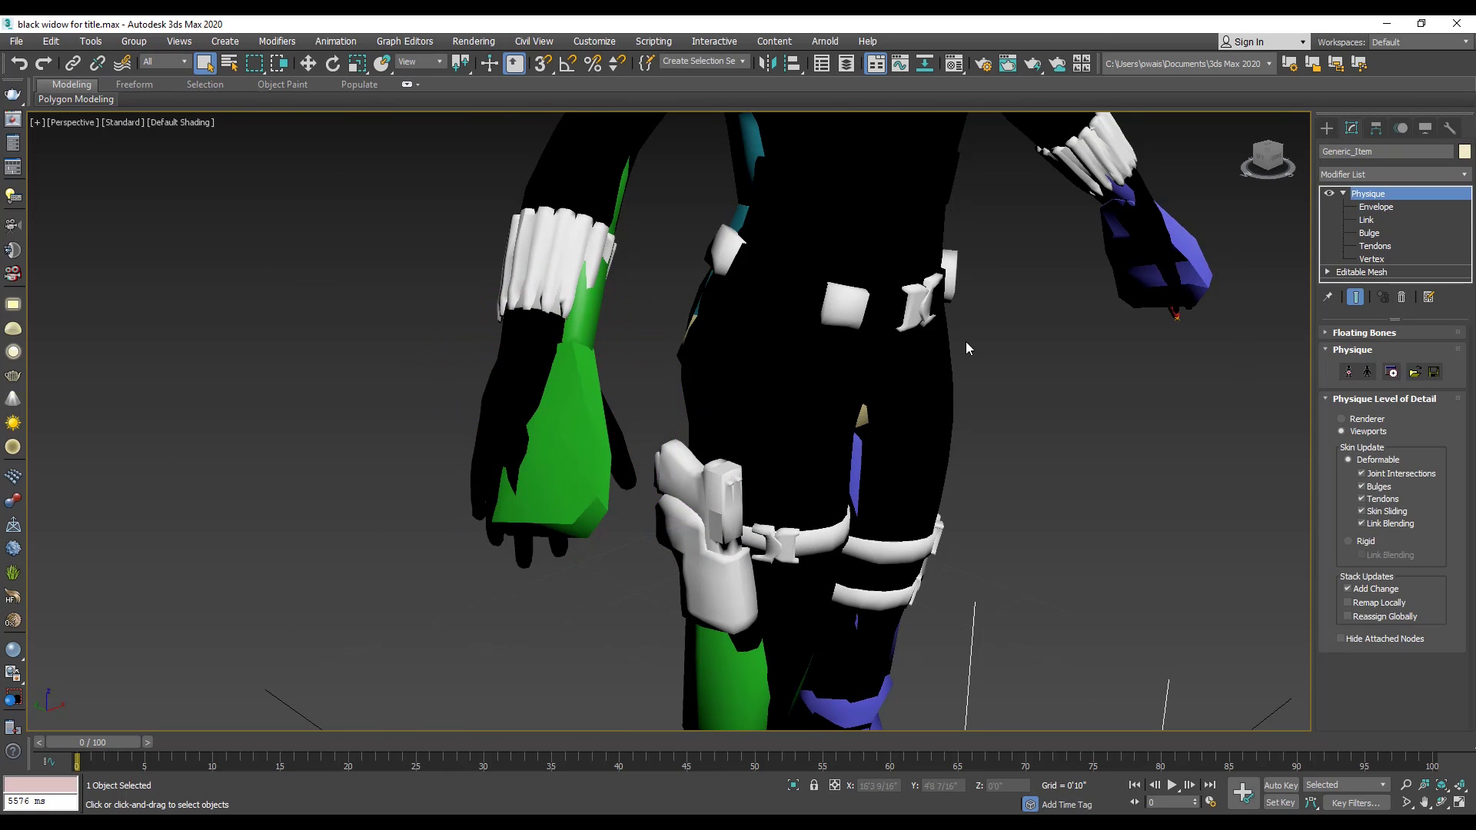
Test the adjusted envelope by raising the right hand bone, and undo the move
{"action": "left_click", "coordinate": [588, 419]}
{"action": "key", "text": "w"}
{"action": "left_click_drag", "start_coordinate": [592, 304], "coordinate": [570, 156]}
{"action": "middle_click_drag", "start_coordinate": [692, 335], "coordinate": [628, 421]}
{"action": "scroll", "coordinate": [669, 382], "scroll_direction": "down", "scroll_amount": 4}
{"action": "key", "text": "ctrl+z"}
{"action": "scroll", "coordinate": [629, 421], "scroll_direction": "down", "scroll_amount": 3}
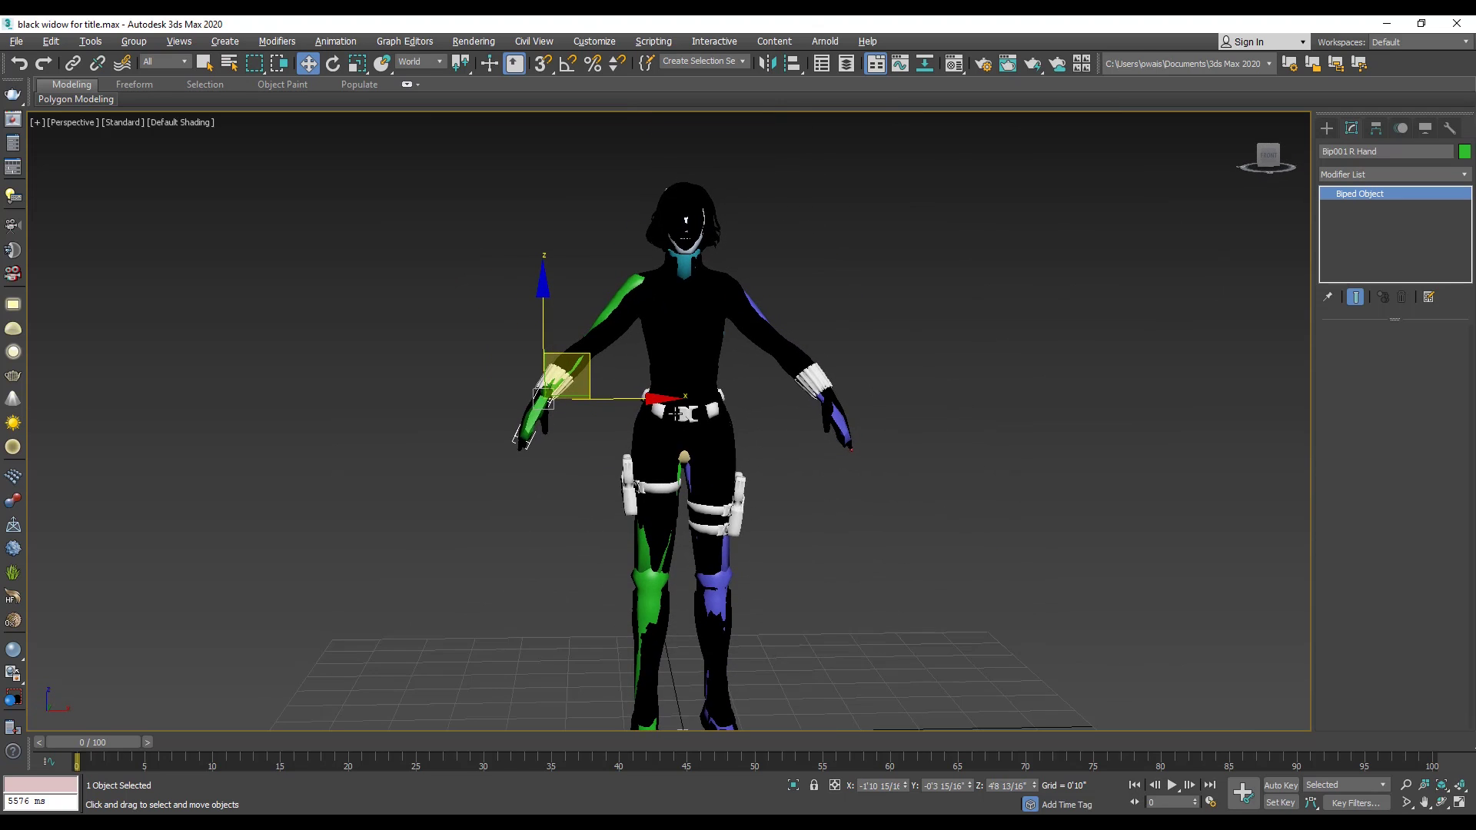
Enter the biped's Footstep mode and create a series of ten walk footsteps, starting with the right foot
{"action": "scroll", "coordinate": [675, 422], "scroll_direction": "down", "scroll_amount": 2}
{"action": "left_click", "coordinate": [1402, 128]}
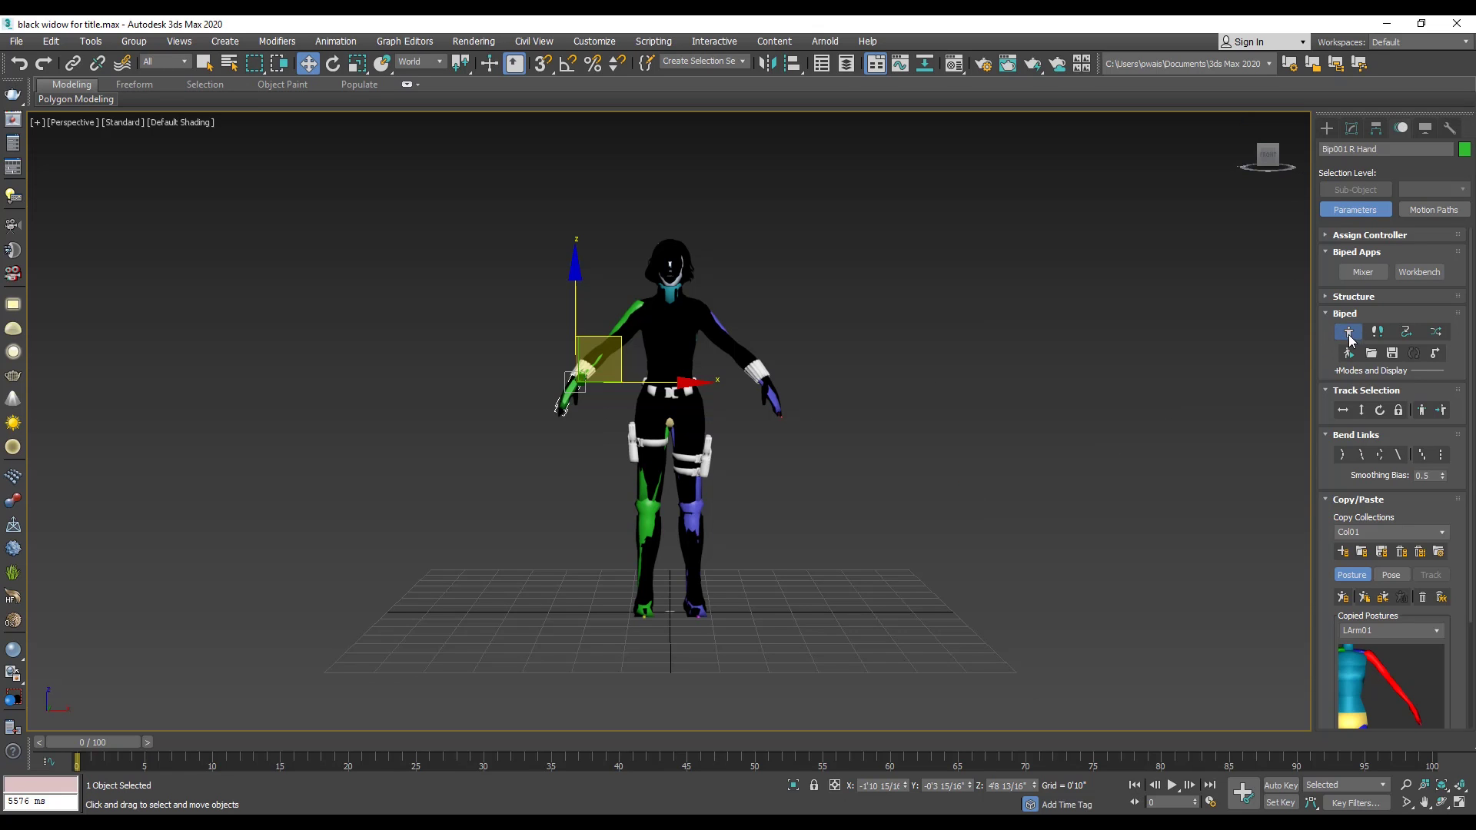
{"action": "left_click", "coordinate": [1377, 332]}
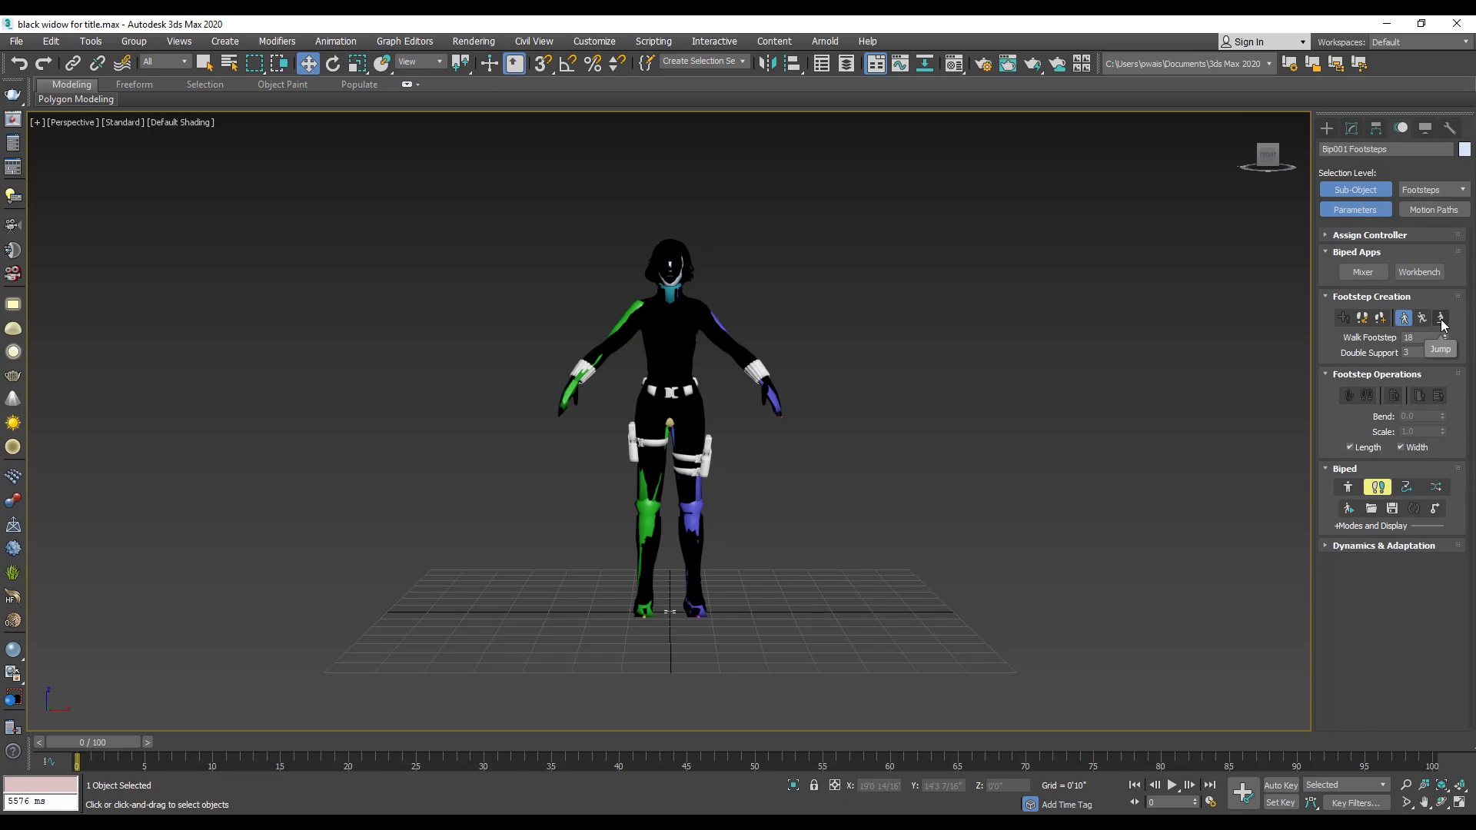
{"action": "left_click", "coordinate": [1364, 319]}
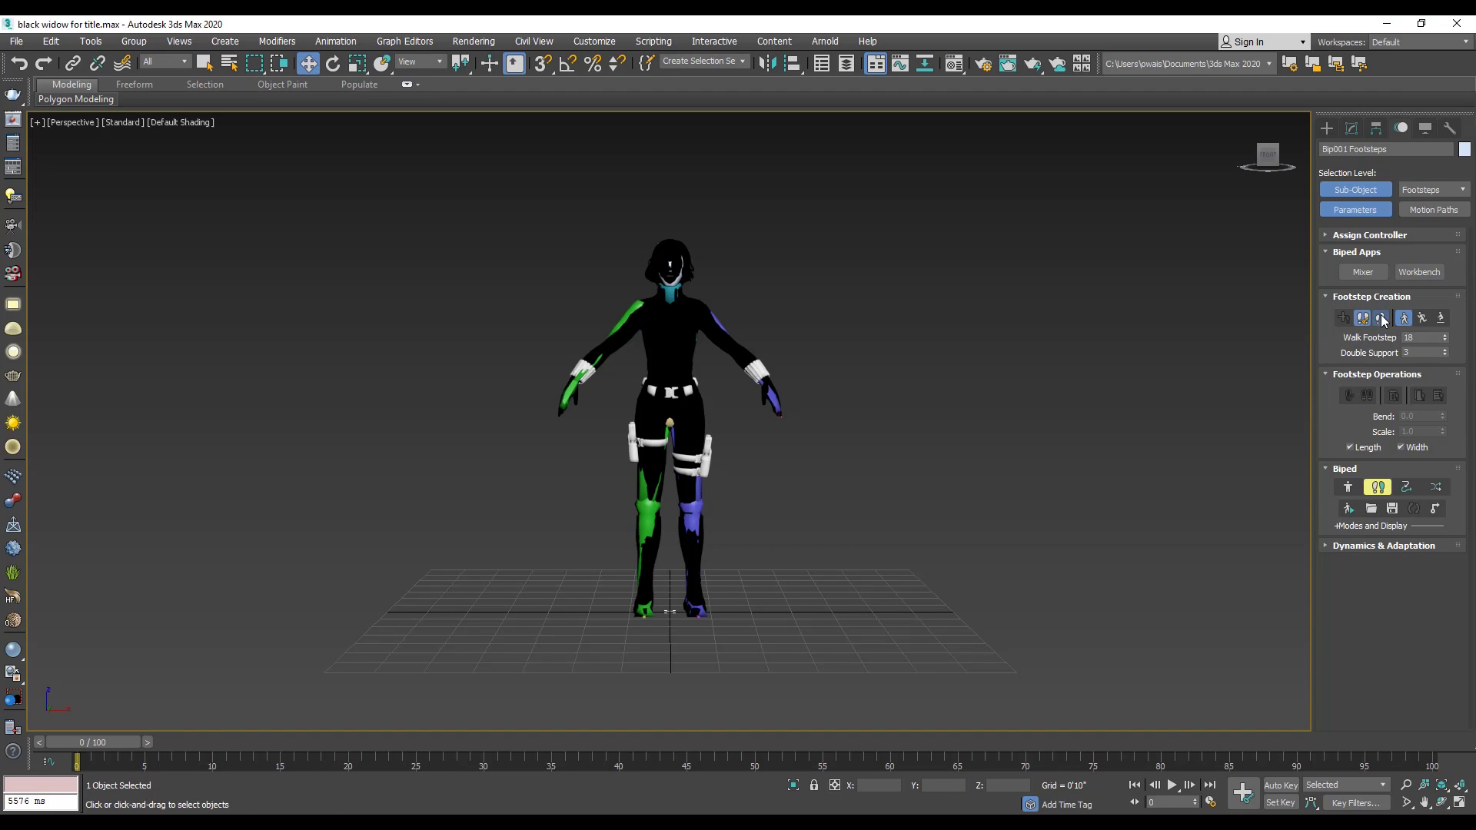
{"action": "left_click", "coordinate": [1381, 319]}
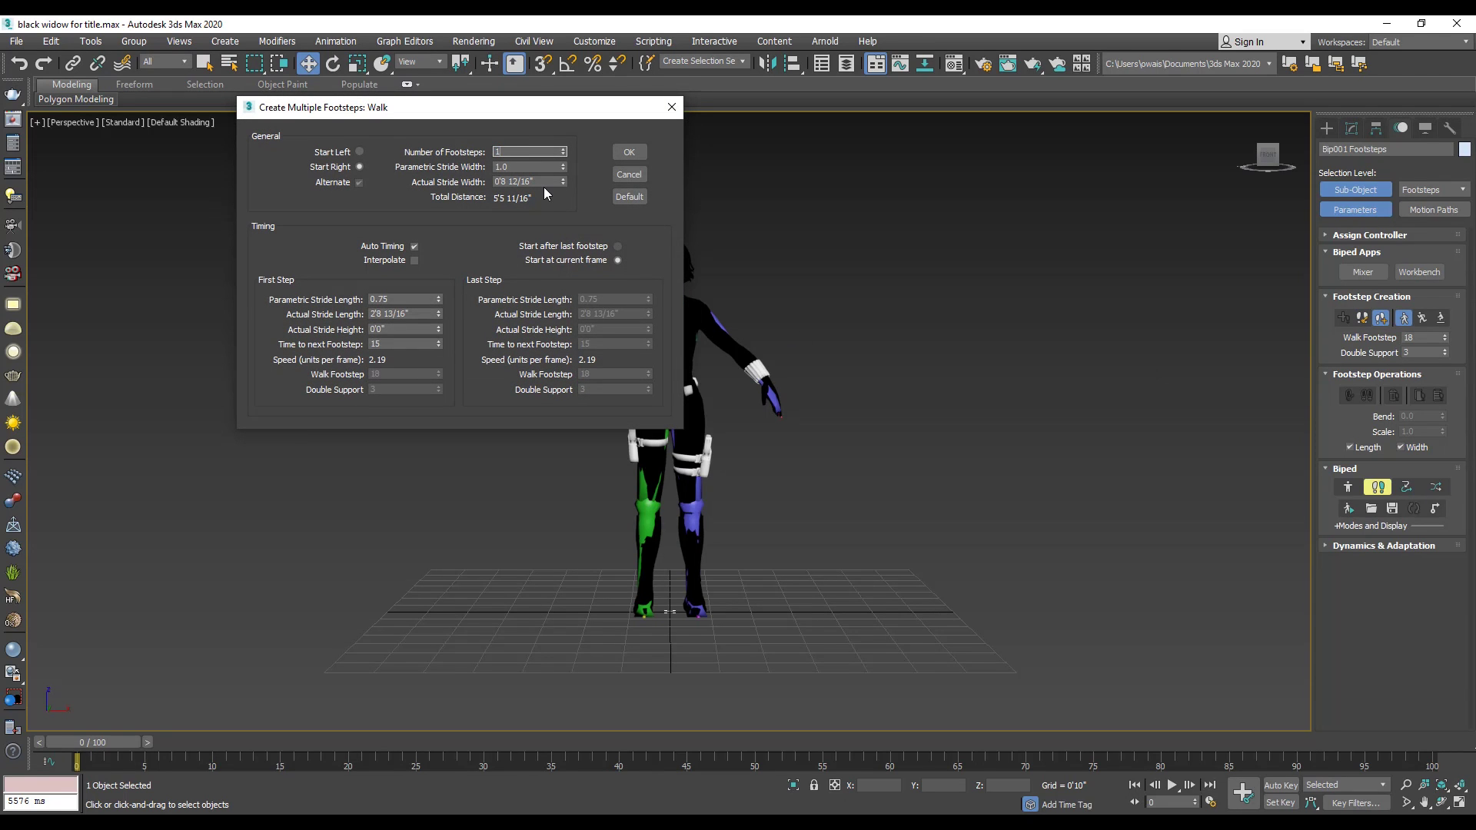
{"action": "left_click", "coordinate": [628, 153]}
Create keys for the inactive footsteps and play the walk animation, checking the character's motion from the front
{"action": "scroll", "coordinate": [631, 314], "scroll_direction": "down", "scroll_amount": 4}
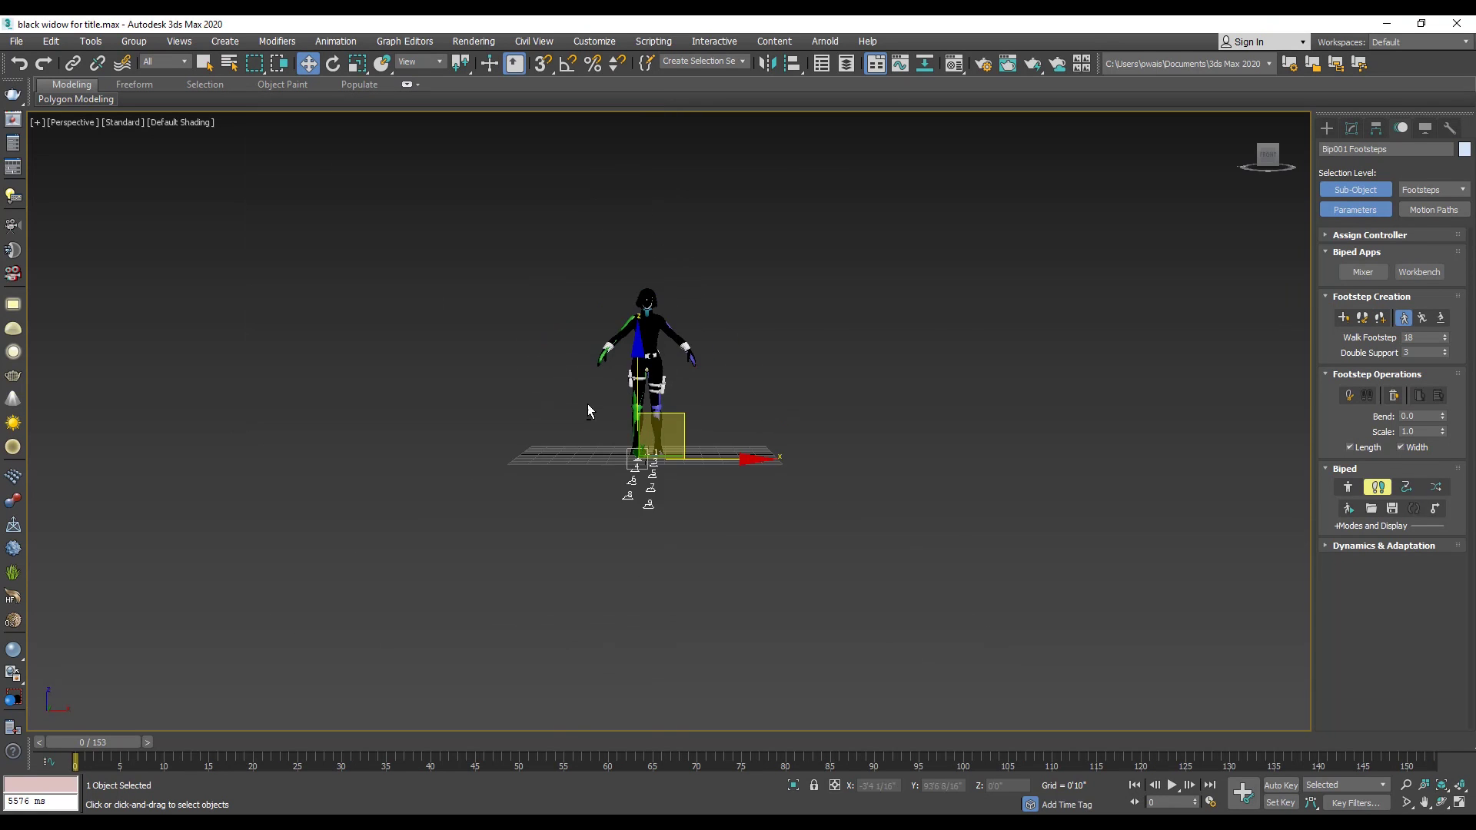
{"action": "middle_click_drag", "start_coordinate": [587, 404], "coordinate": [653, 436], "text": "alt"}
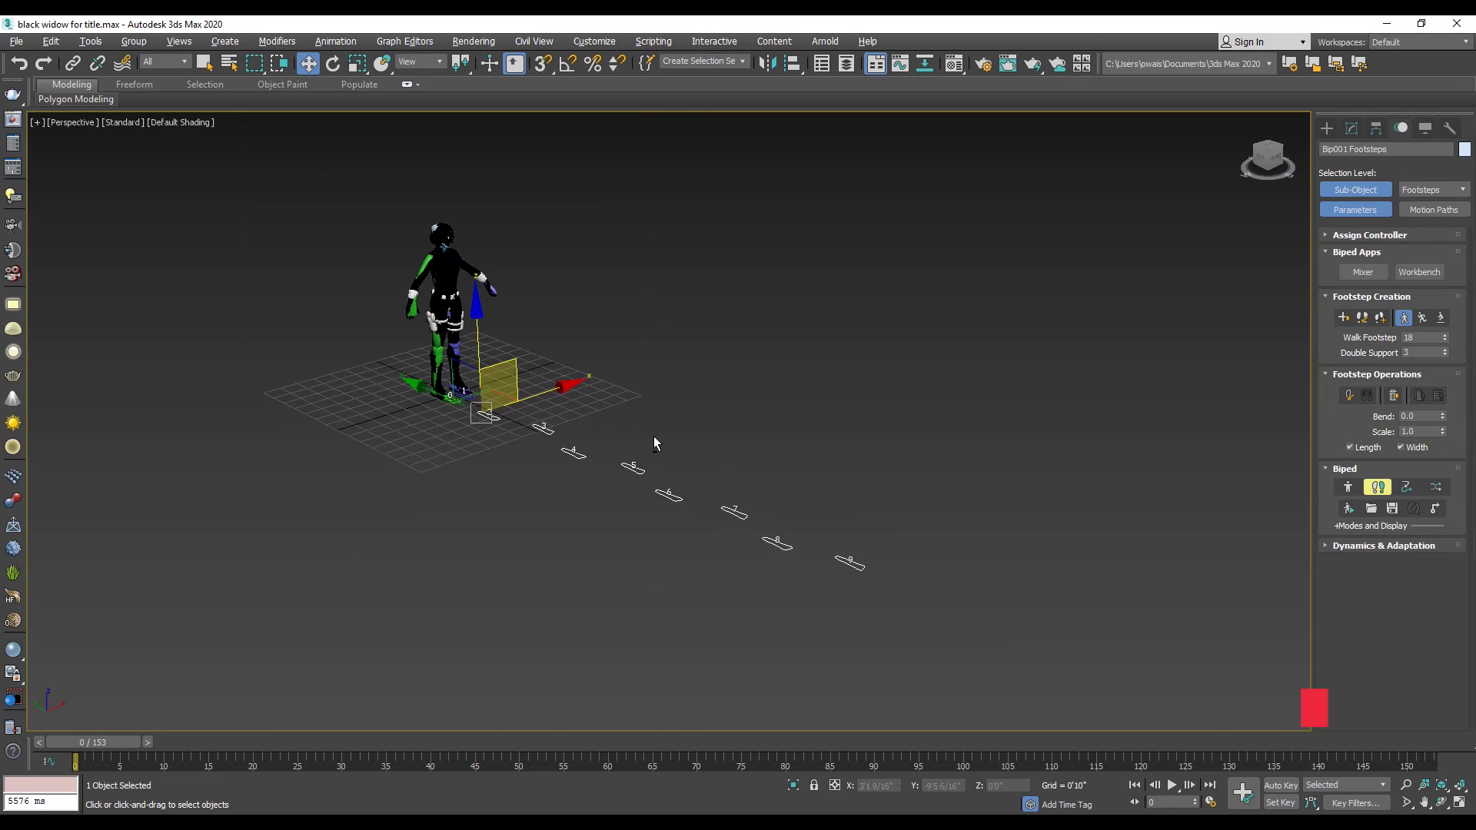
{"action": "left_click", "coordinate": [1348, 394]}
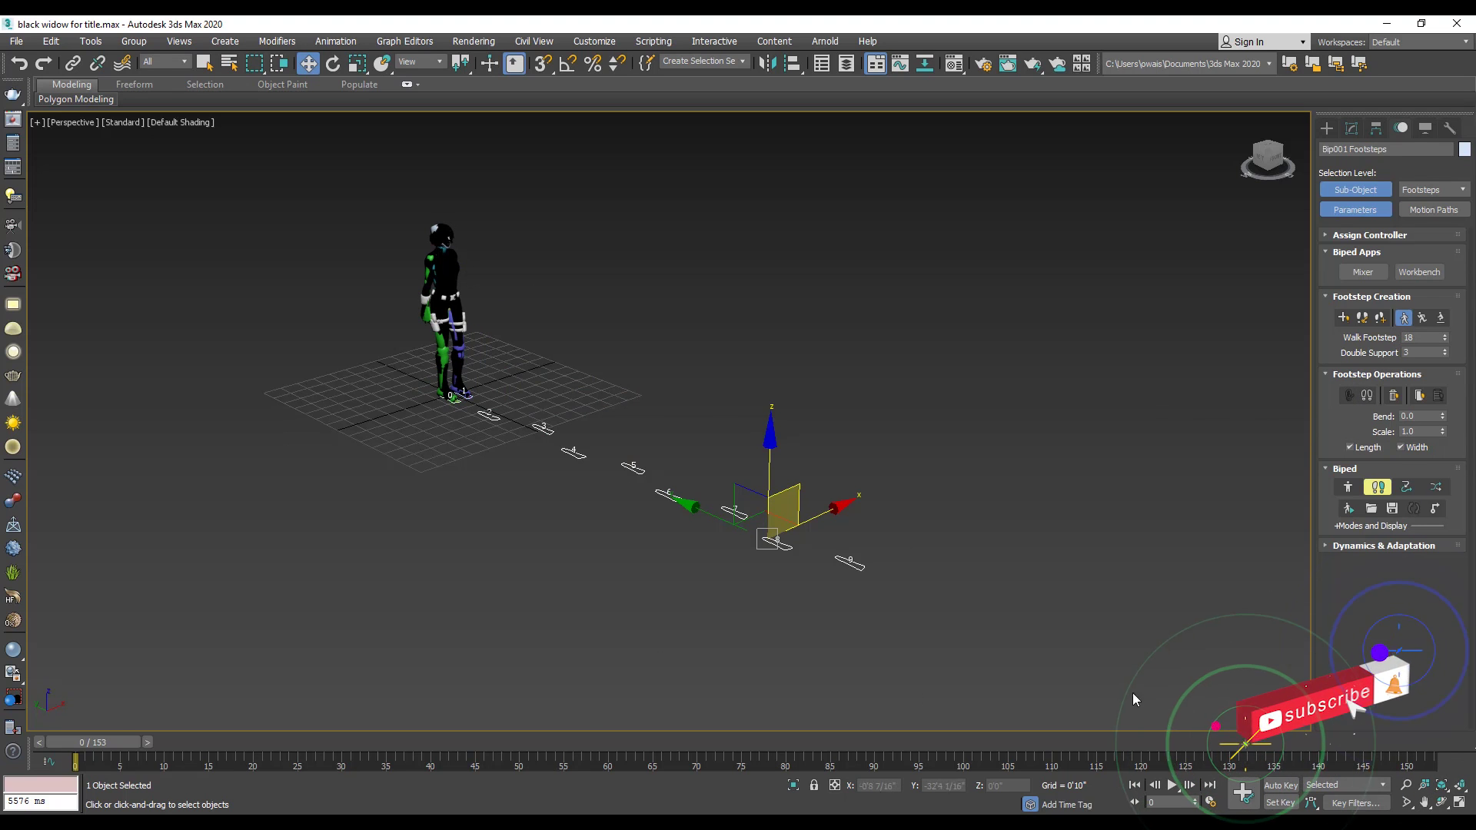
{"action": "left_click", "coordinate": [1171, 787]}
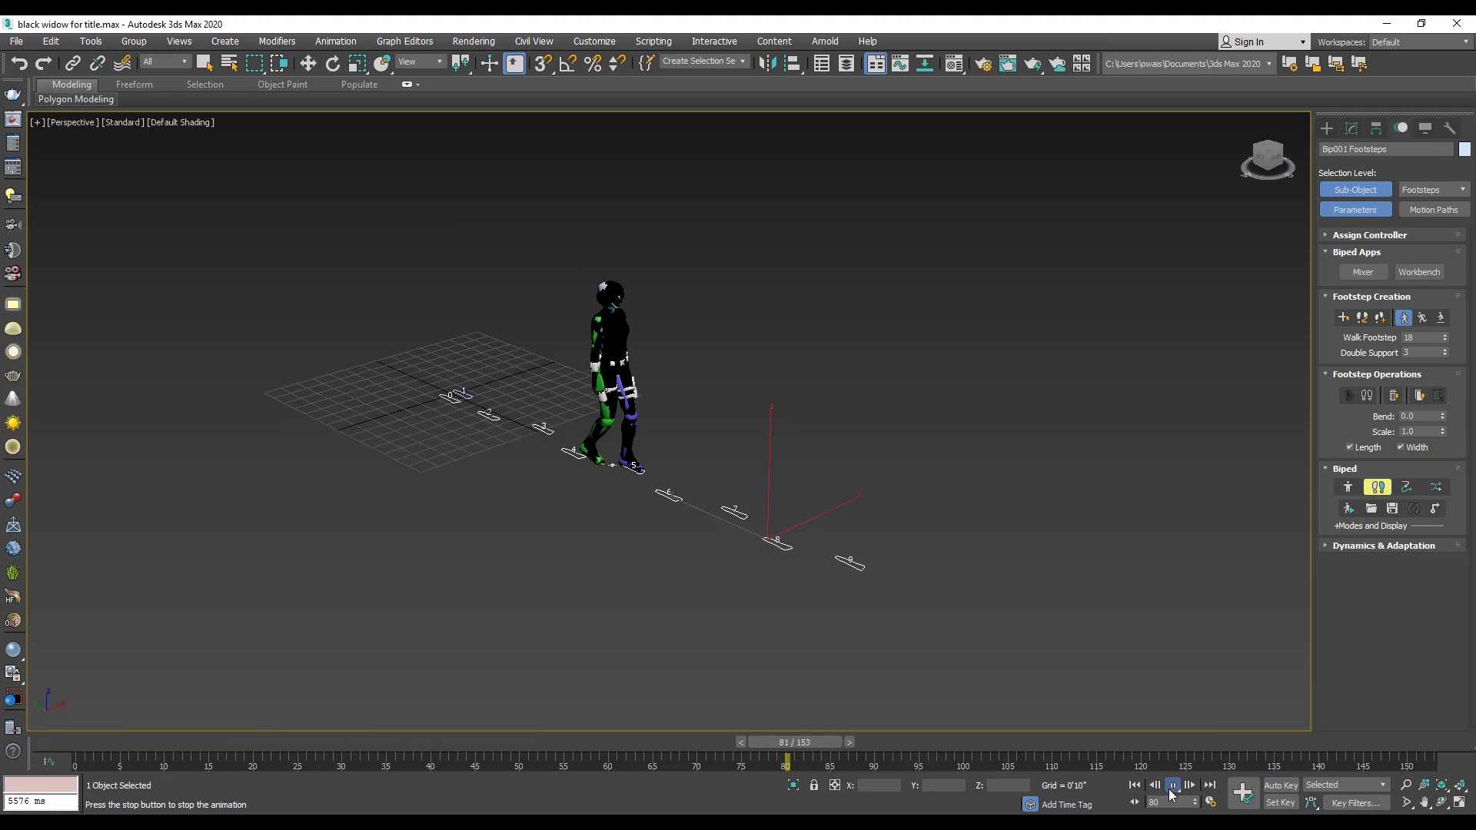
{"action": "middle_click_drag", "start_coordinate": [810, 520], "coordinate": [765, 472], "text": "alt"}
{"action": "scroll", "coordinate": [675, 413], "scroll_direction": "up", "scroll_amount": 3}
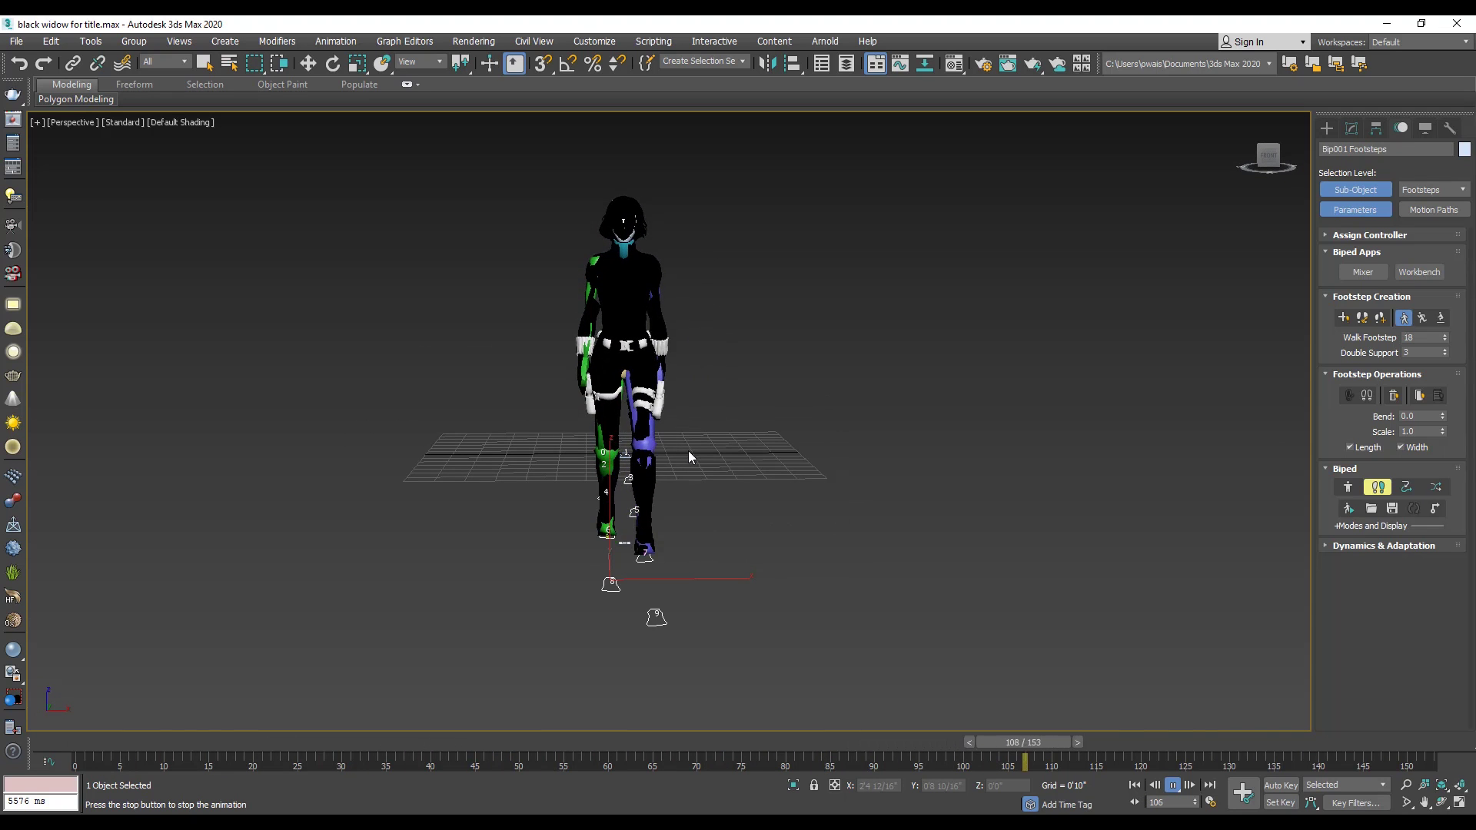
{"action": "middle_click_drag", "start_coordinate": [687, 450], "coordinate": [662, 463], "text": "alt"}
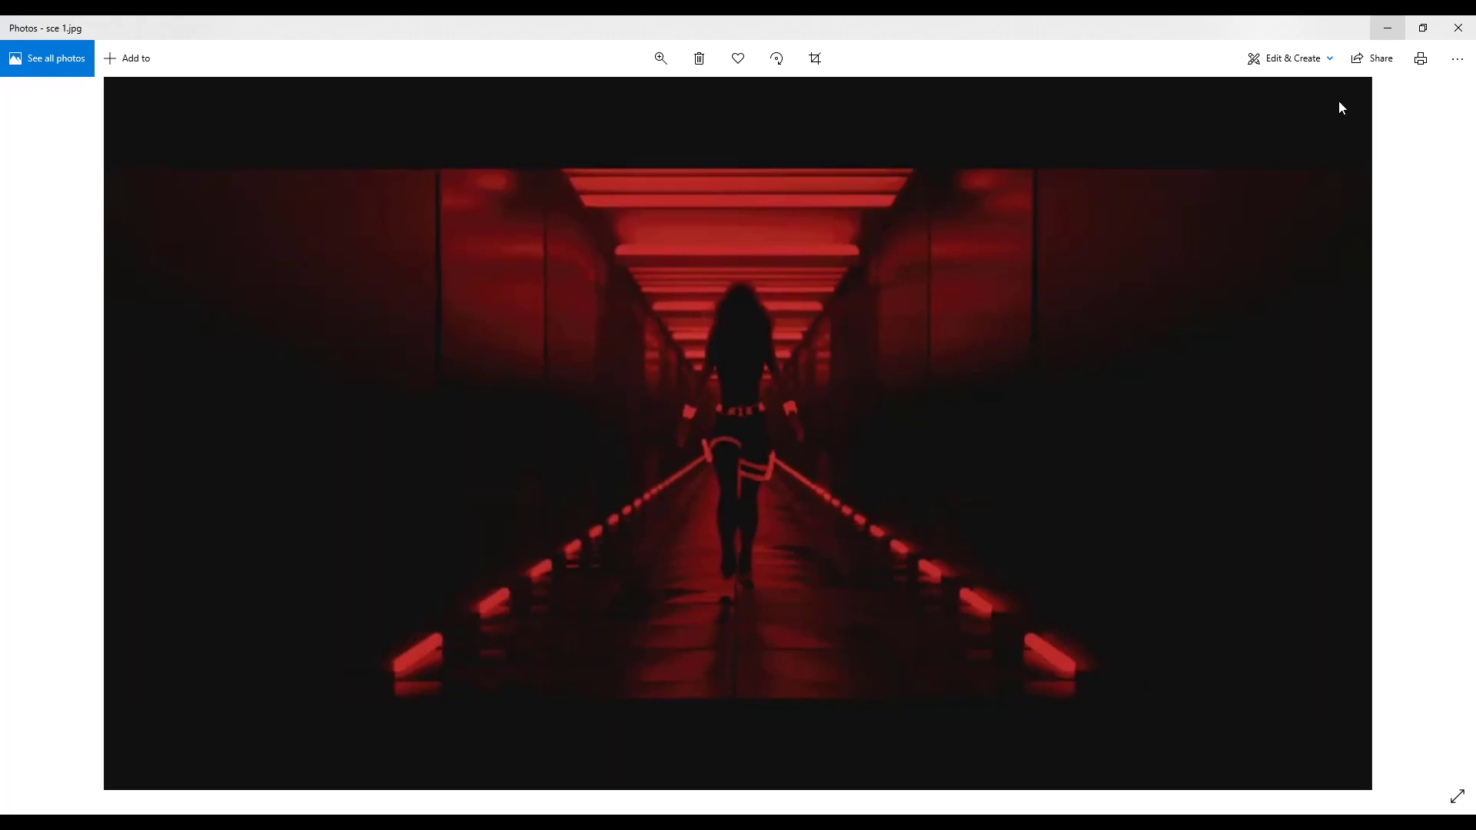
Leave the reference image and create a tall box around the character, about 59'6" long and 22' wide, as the corridor
{"action": "left_click", "coordinate": [1385, 27]}
{"action": "middle_click_drag", "start_coordinate": [706, 441], "coordinate": [769, 472], "text": "alt"}
{"action": "left_click", "coordinate": [1327, 128]}
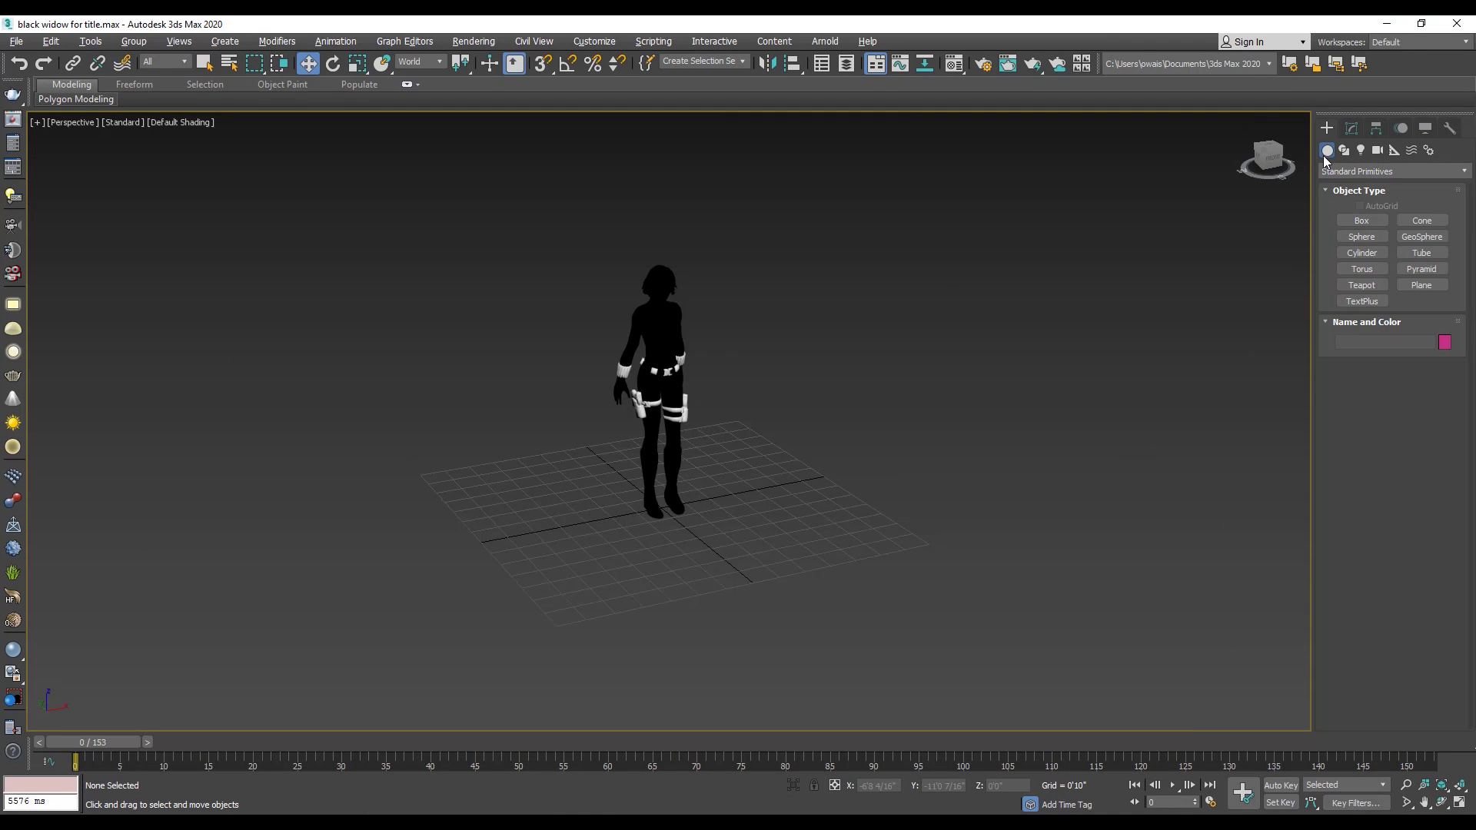
{"action": "left_click", "coordinate": [1364, 221]}
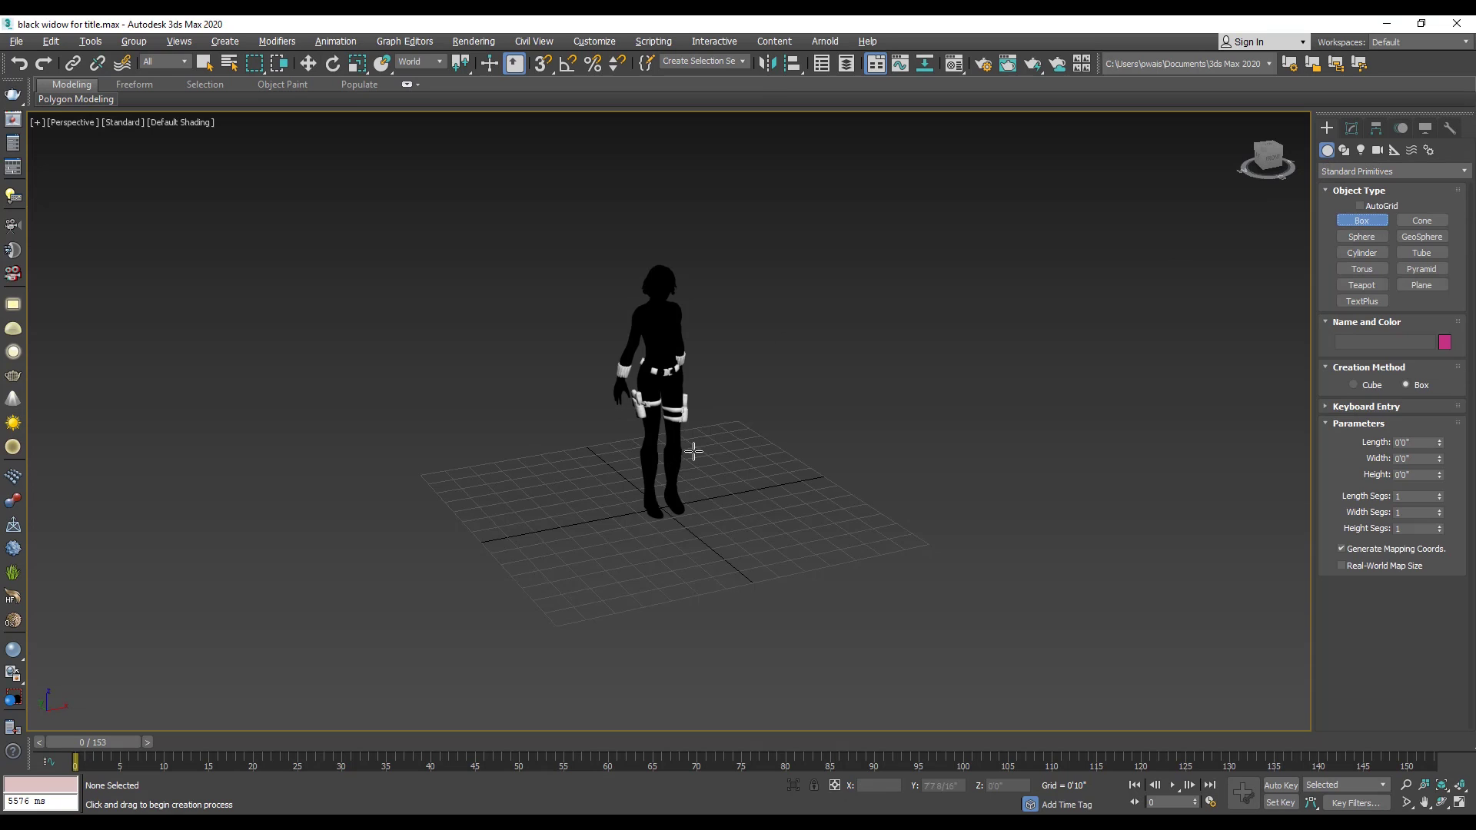
{"action": "scroll", "coordinate": [596, 451], "scroll_direction": "down", "scroll_amount": 6}
{"action": "left_click_drag", "start_coordinate": [591, 295], "coordinate": [641, 689]}
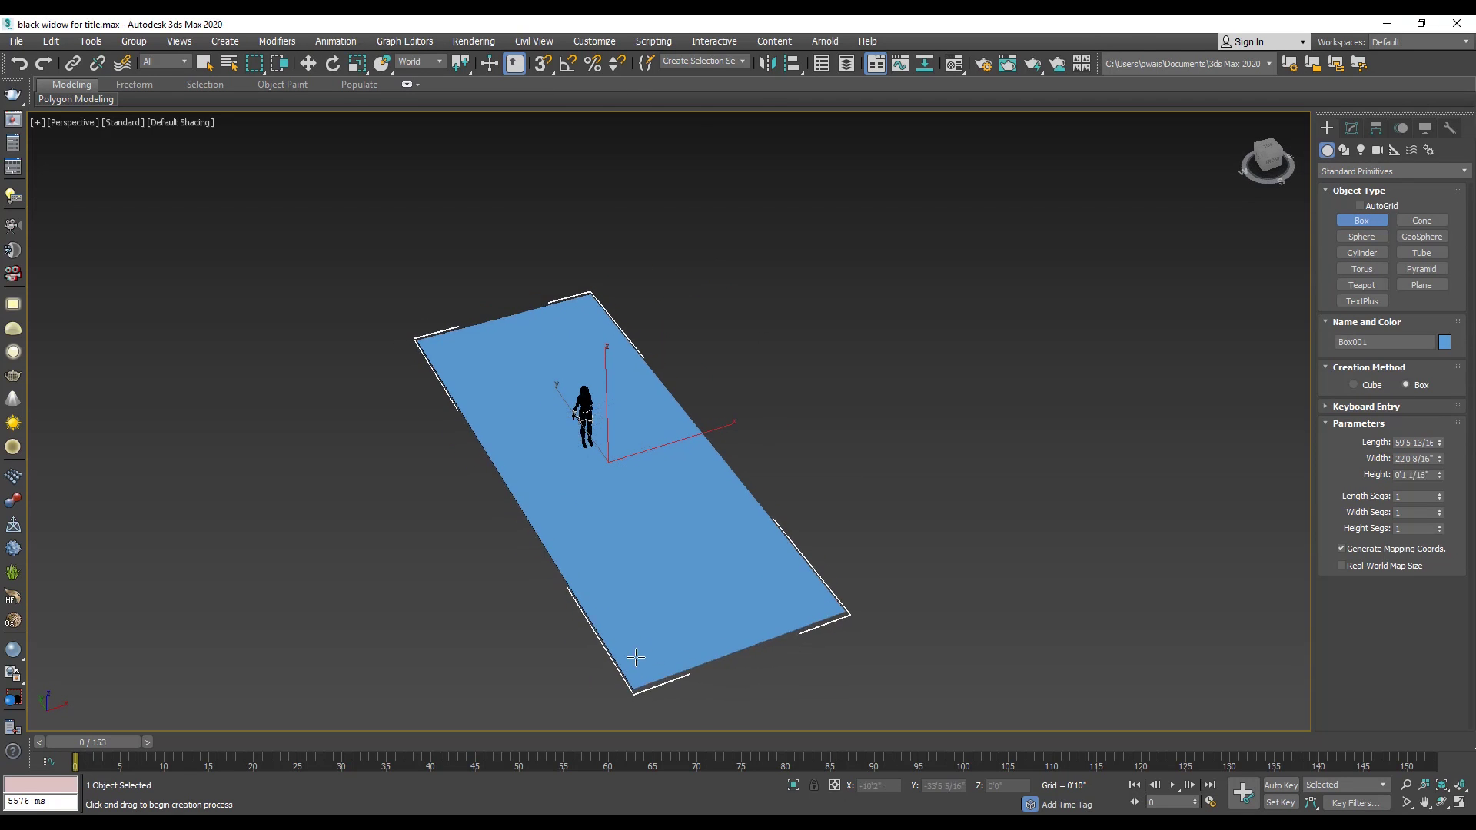
{"action": "left_click", "coordinate": [654, 533]}
{"action": "right_click", "coordinate": [654, 533]}
{"action": "middle_click_drag", "start_coordinate": [653, 532], "coordinate": [667, 415], "text": "alt"}
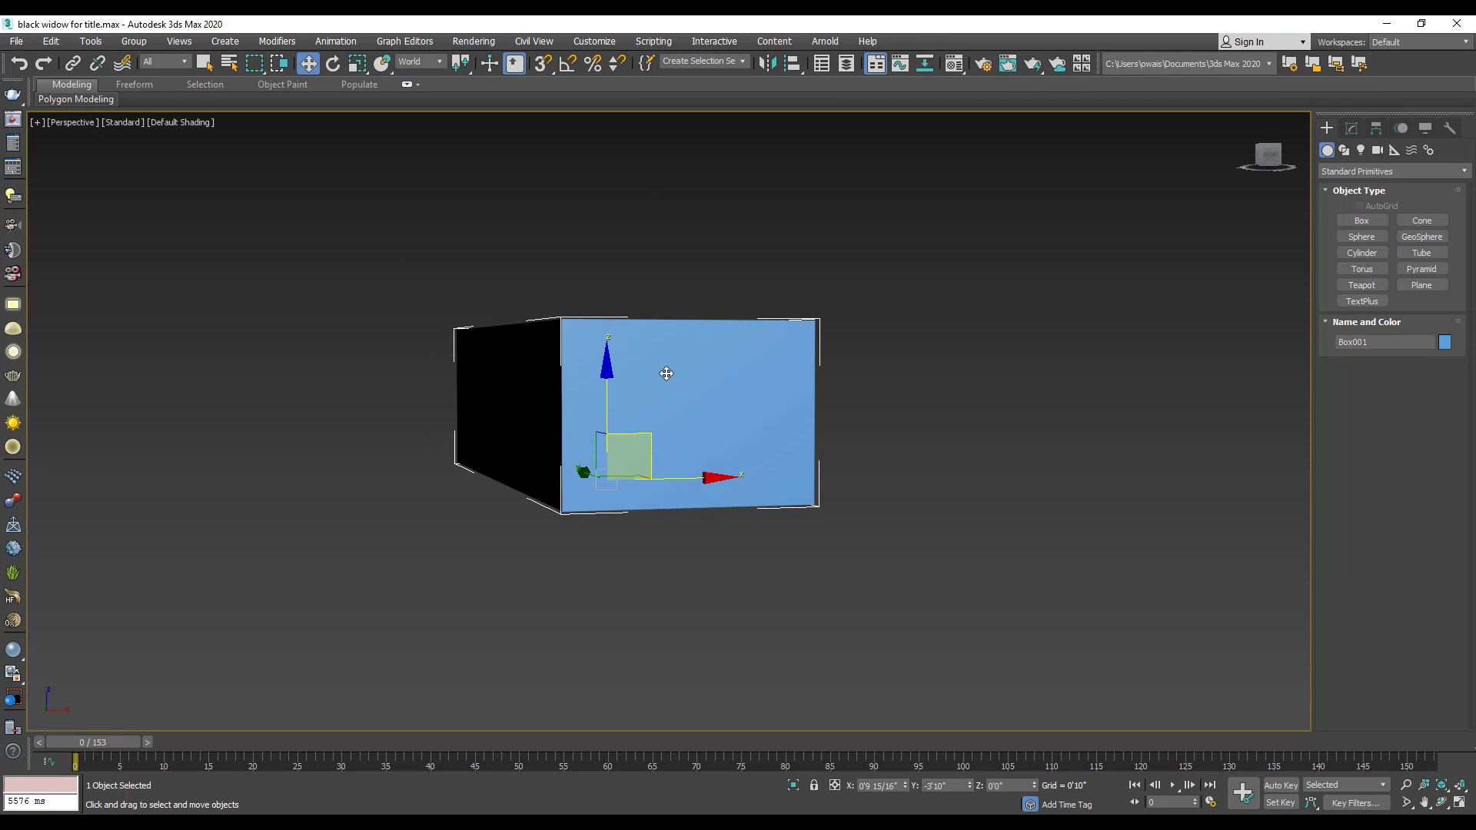
Convert the corridor box to Editable Poly and delete its front end polygon
{"action": "right_click", "coordinate": [666, 374]}
{"action": "mouse_move", "coordinate": [741, 528]}
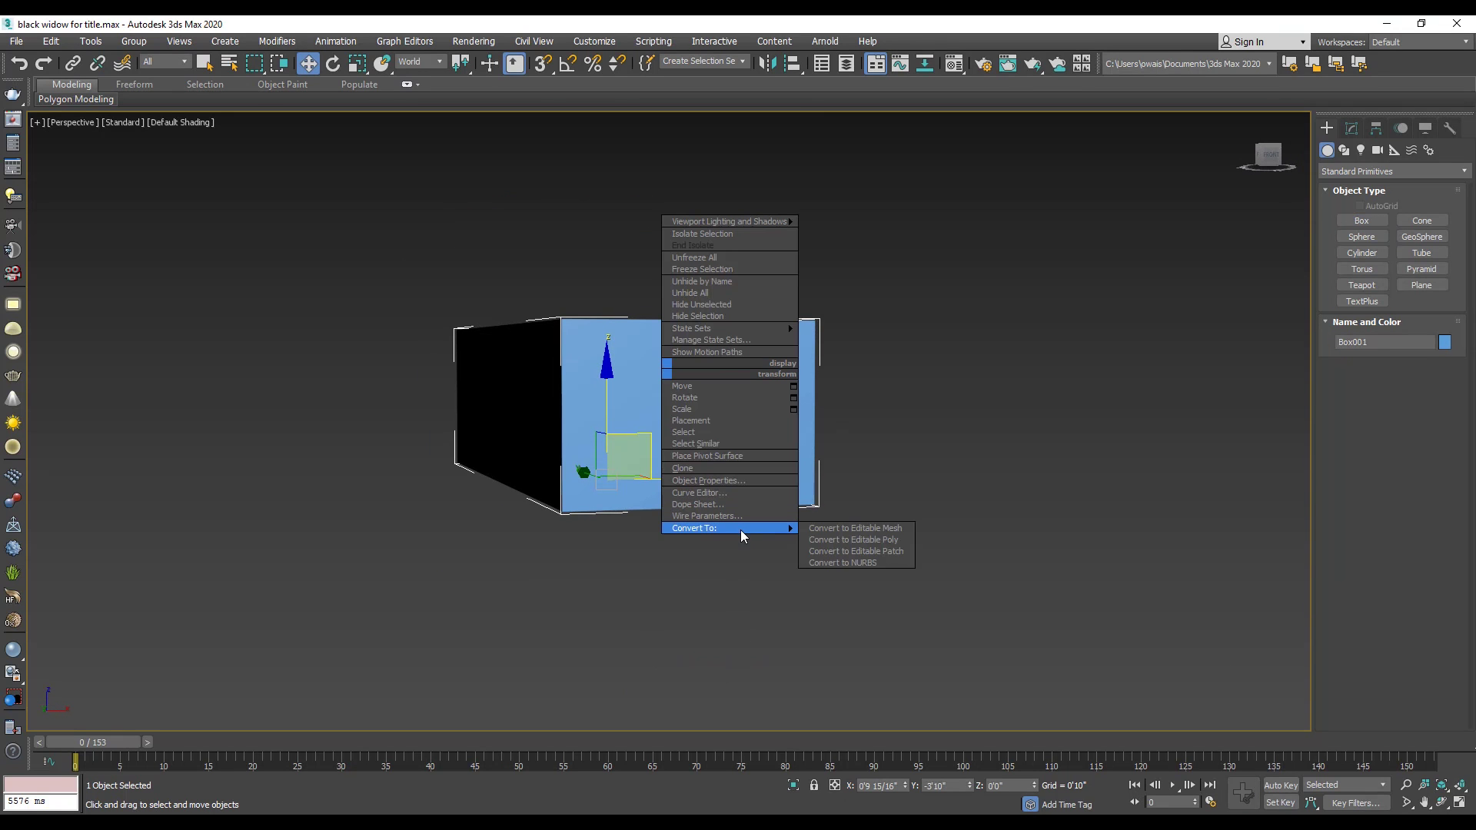
{"action": "left_click", "coordinate": [869, 540]}
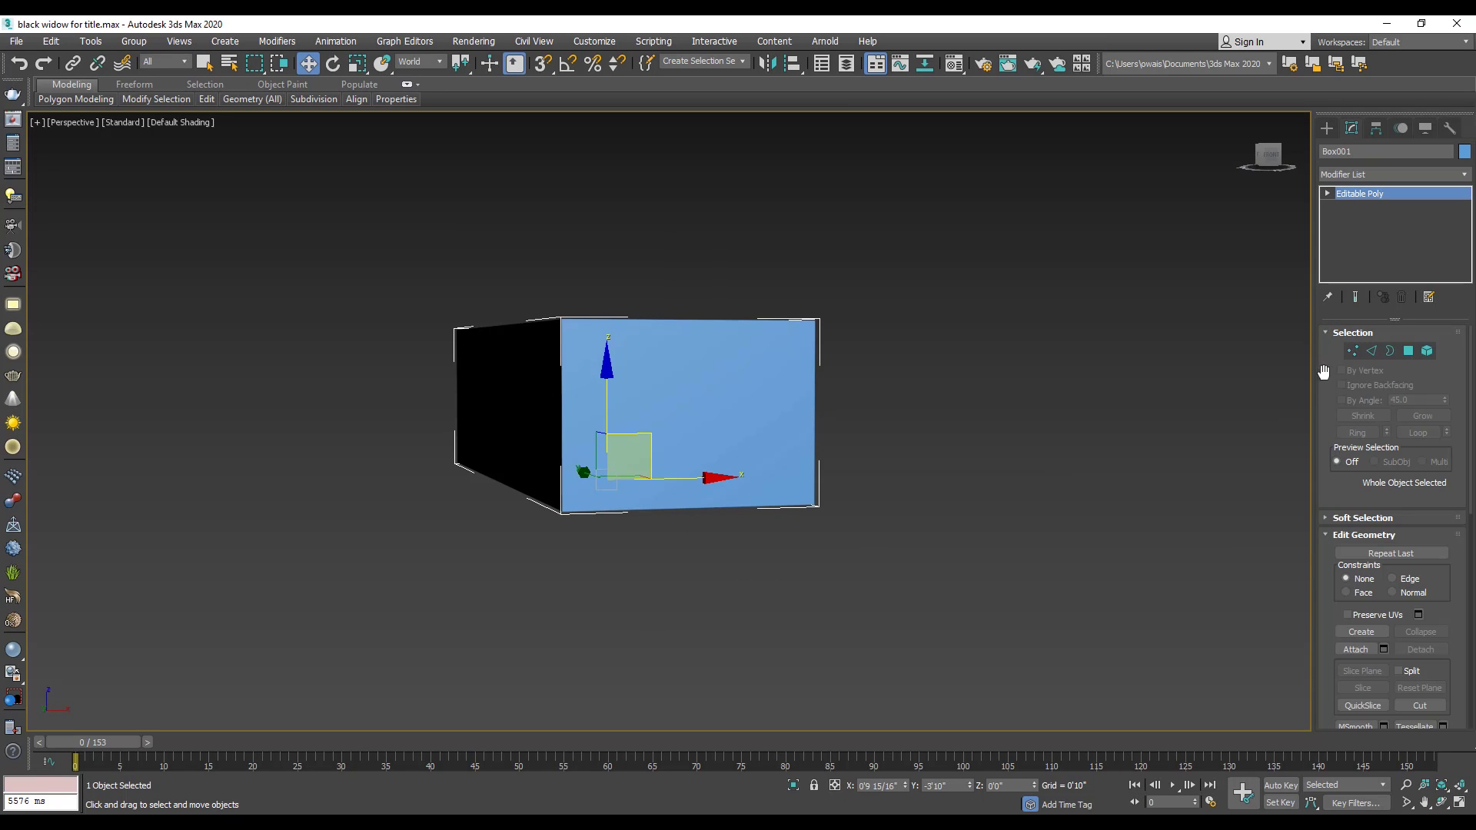
{"action": "left_click", "coordinate": [1410, 351]}
{"action": "left_click", "coordinate": [744, 381]}
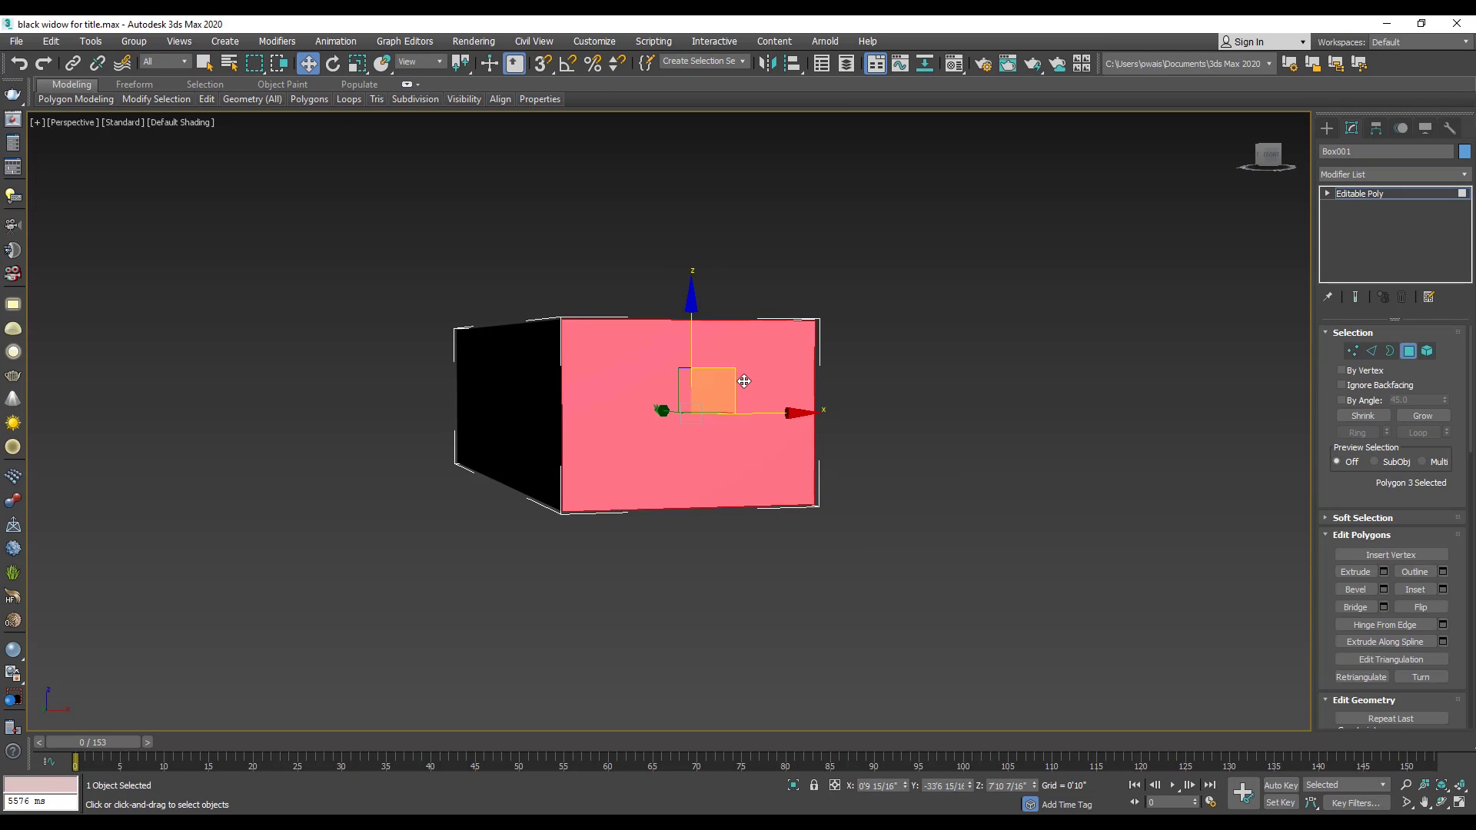
{"action": "key", "text": "Delete"}
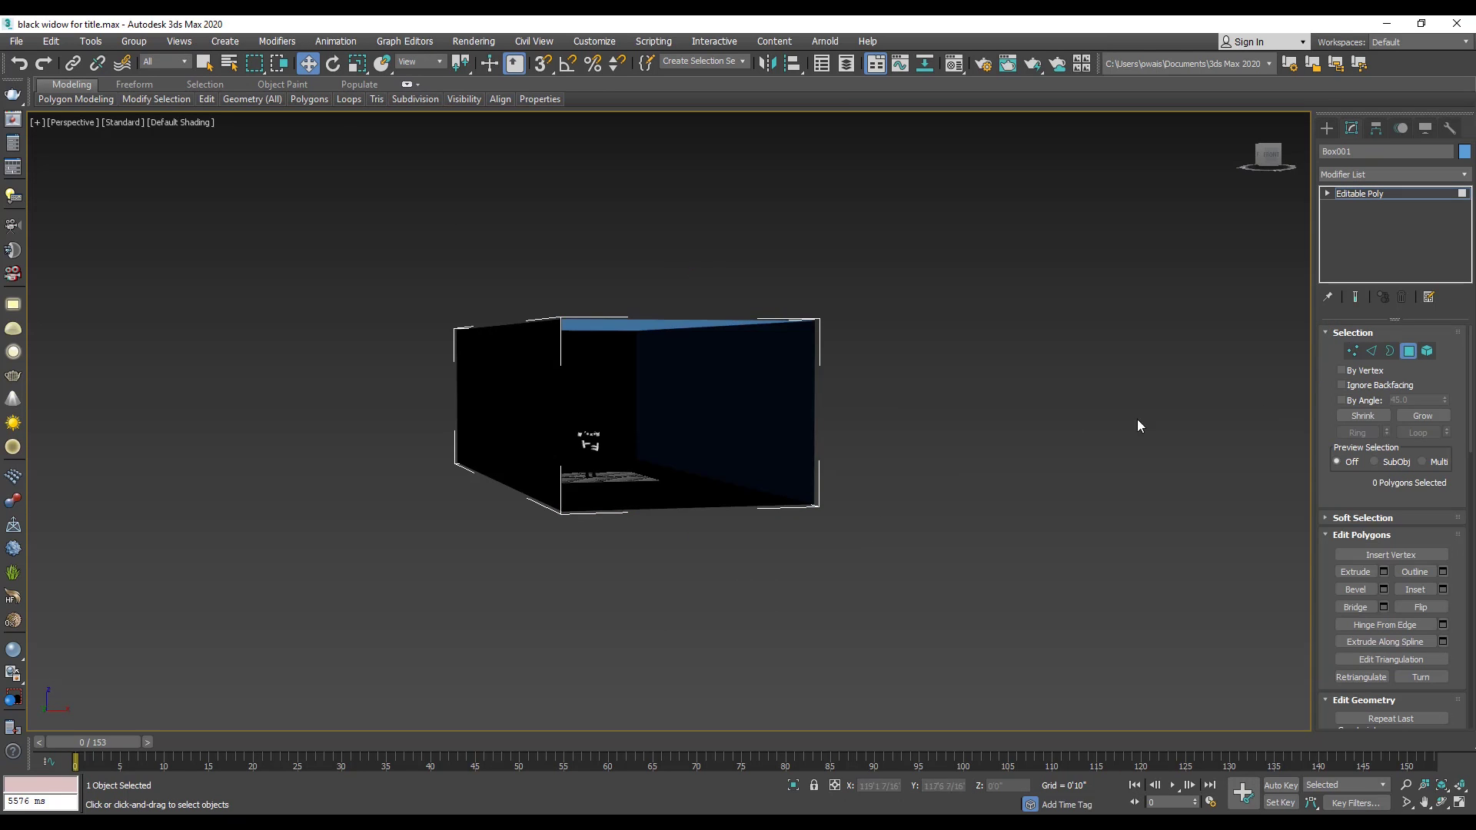
{"action": "left_click", "coordinate": [1408, 352]}
Apply a Shell modifier to the corridor box and convert the result to Editable Poly
{"action": "middle_click_drag", "start_coordinate": [745, 418], "coordinate": [669, 428], "text": "alt"}
{"action": "scroll", "coordinate": [640, 441], "scroll_direction": "up", "scroll_amount": 3}
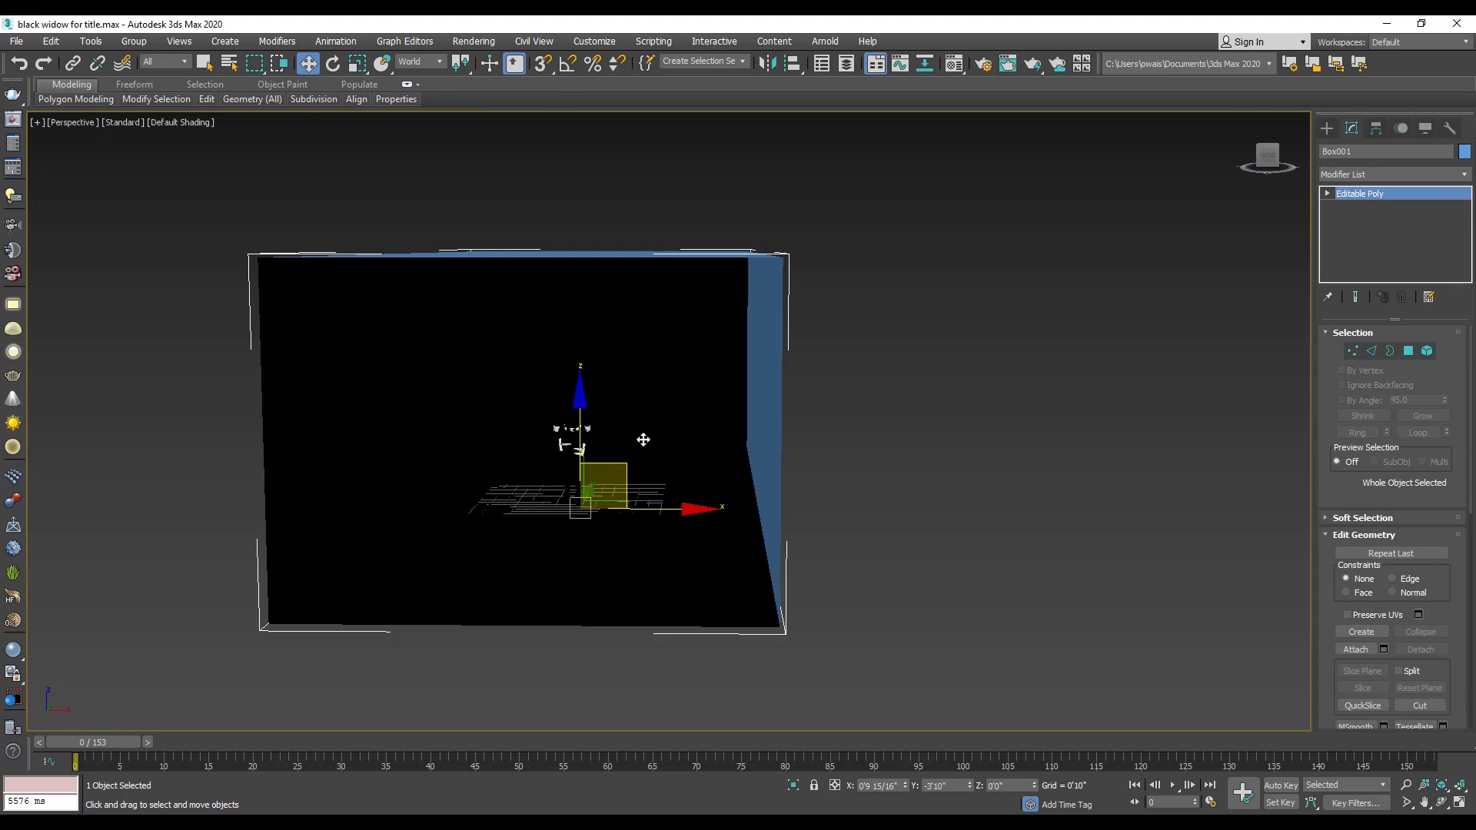
{"action": "scroll", "coordinate": [738, 448], "scroll_direction": "up", "scroll_amount": 6}
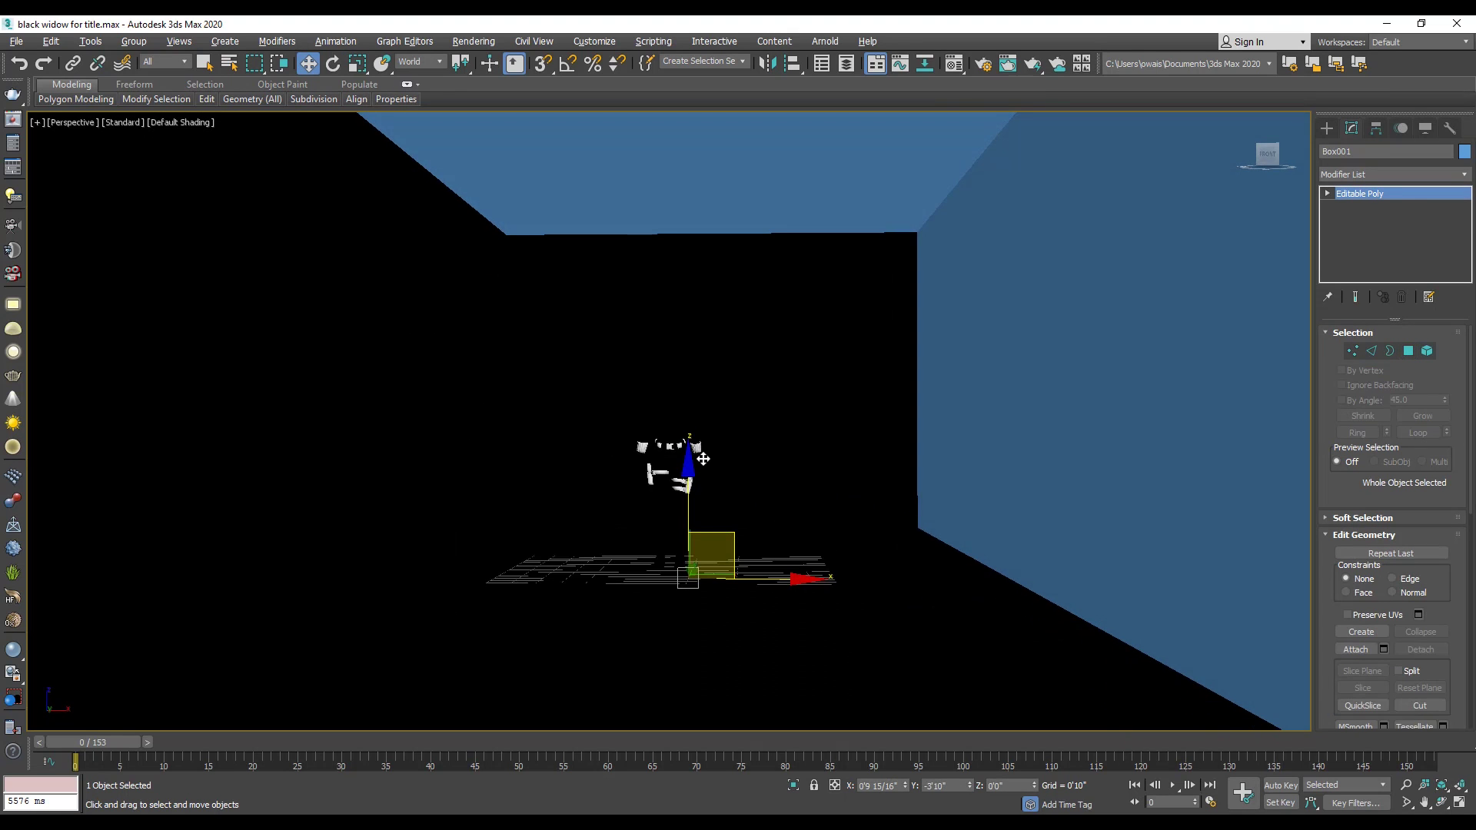
{"action": "middle_click_drag", "start_coordinate": [704, 458], "coordinate": [737, 460]}
{"action": "left_click", "coordinate": [1362, 177]}
{"action": "type", "text": "sh"}
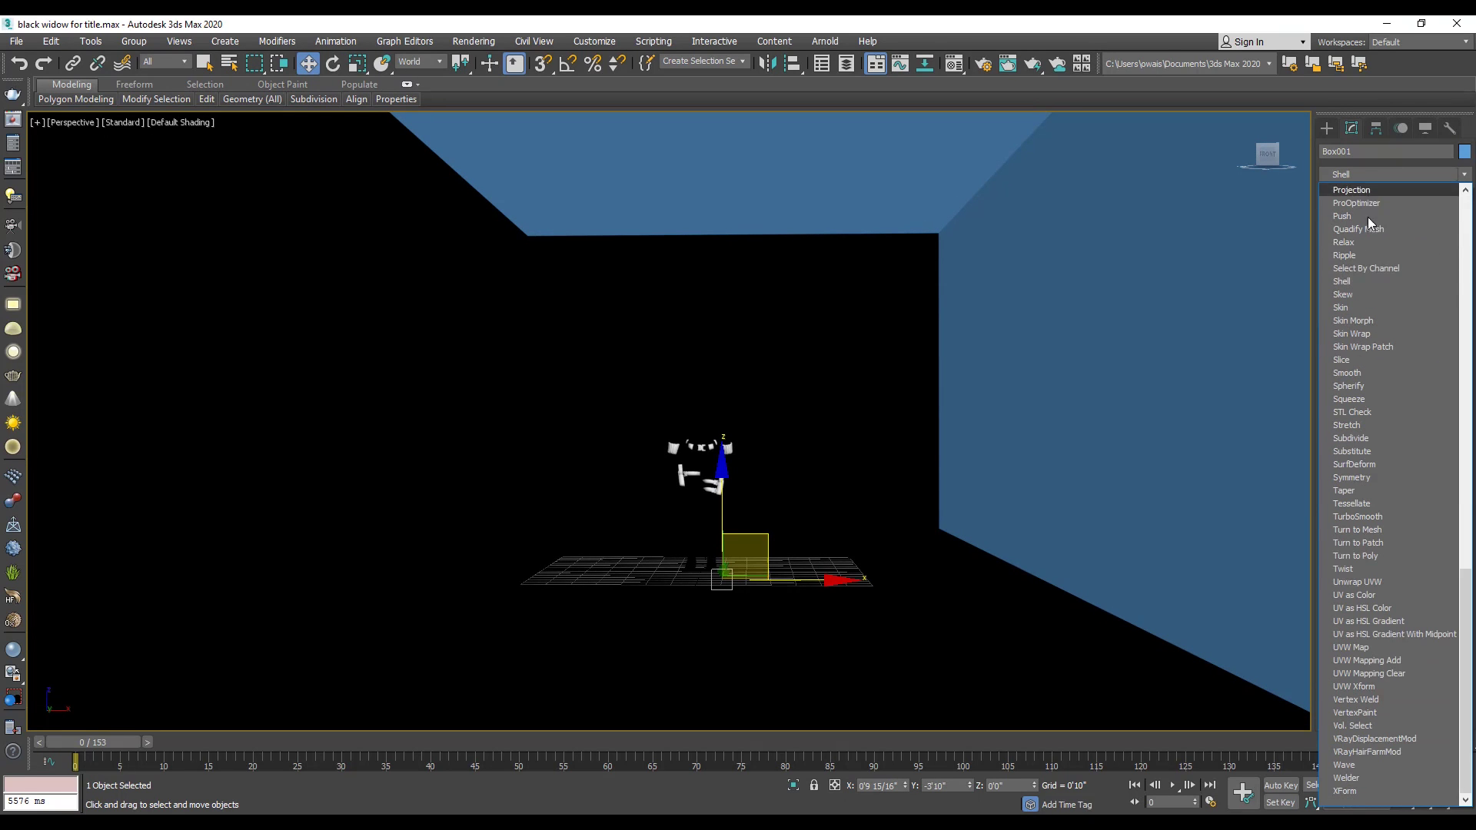
{"action": "left_click", "coordinate": [1359, 281]}
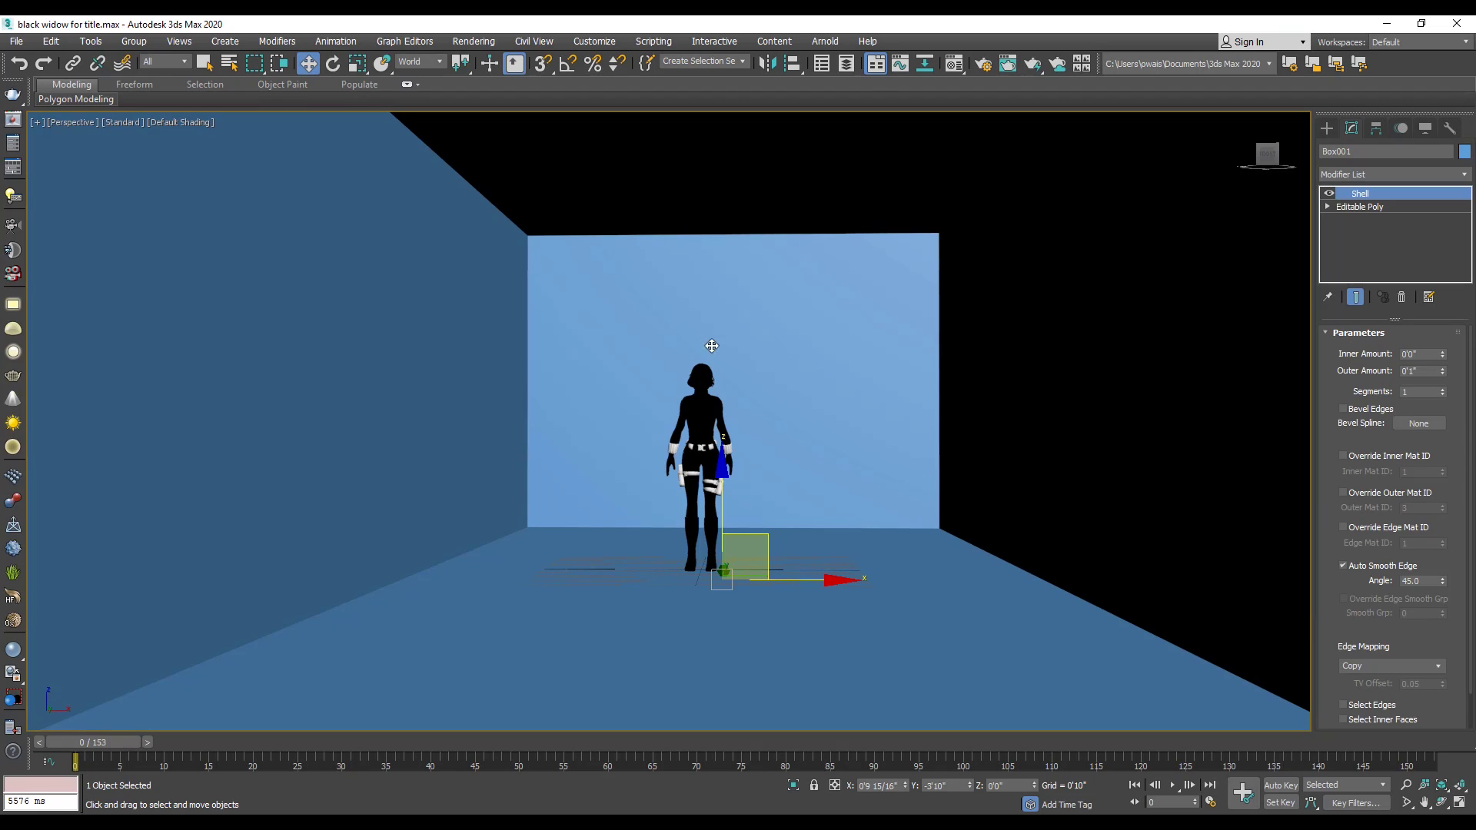
{"action": "right_click", "coordinate": [868, 362]}
{"action": "mouse_move", "coordinate": [943, 519]}
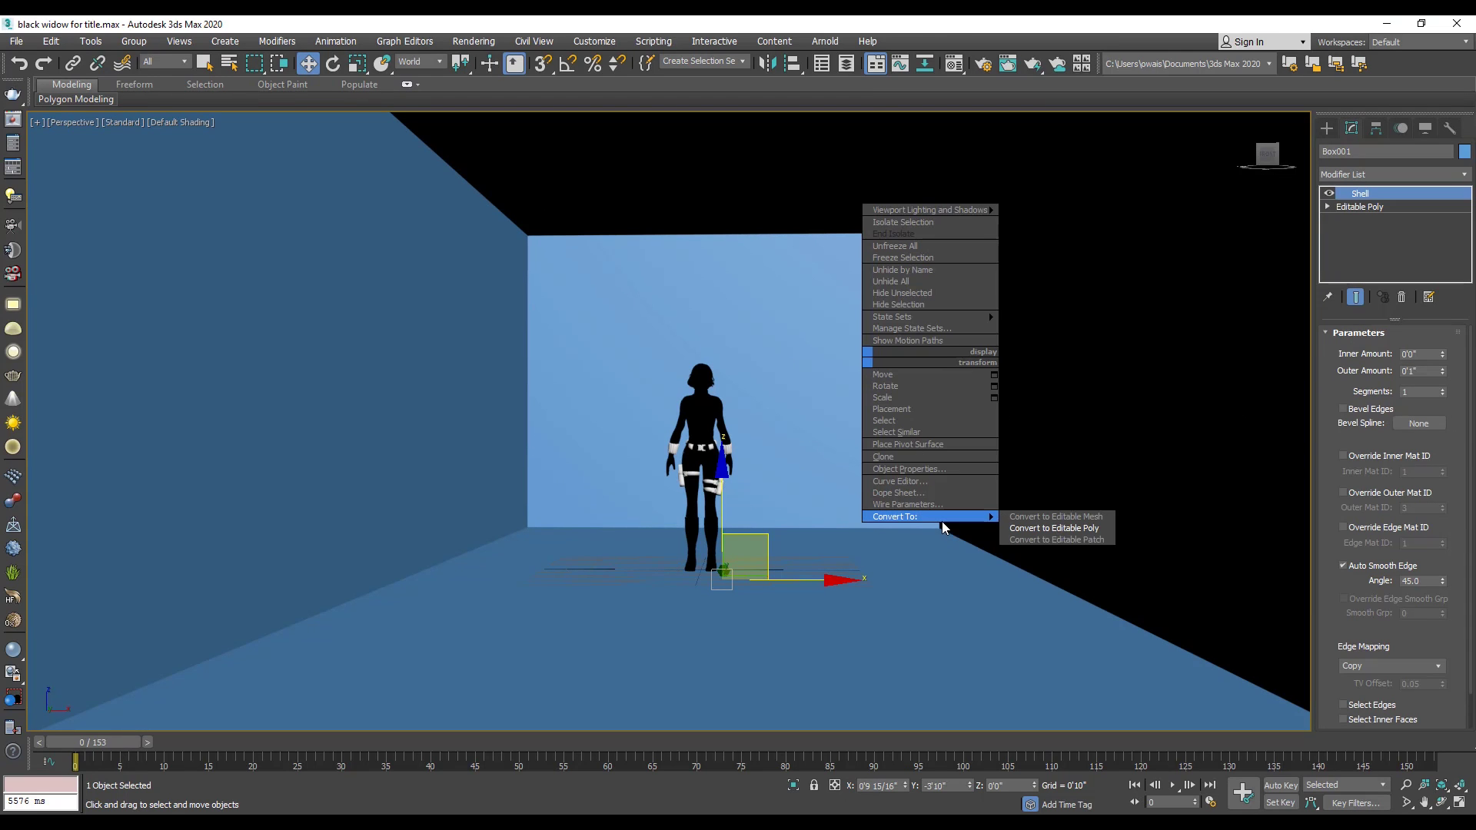
{"action": "left_click", "coordinate": [1068, 528]}
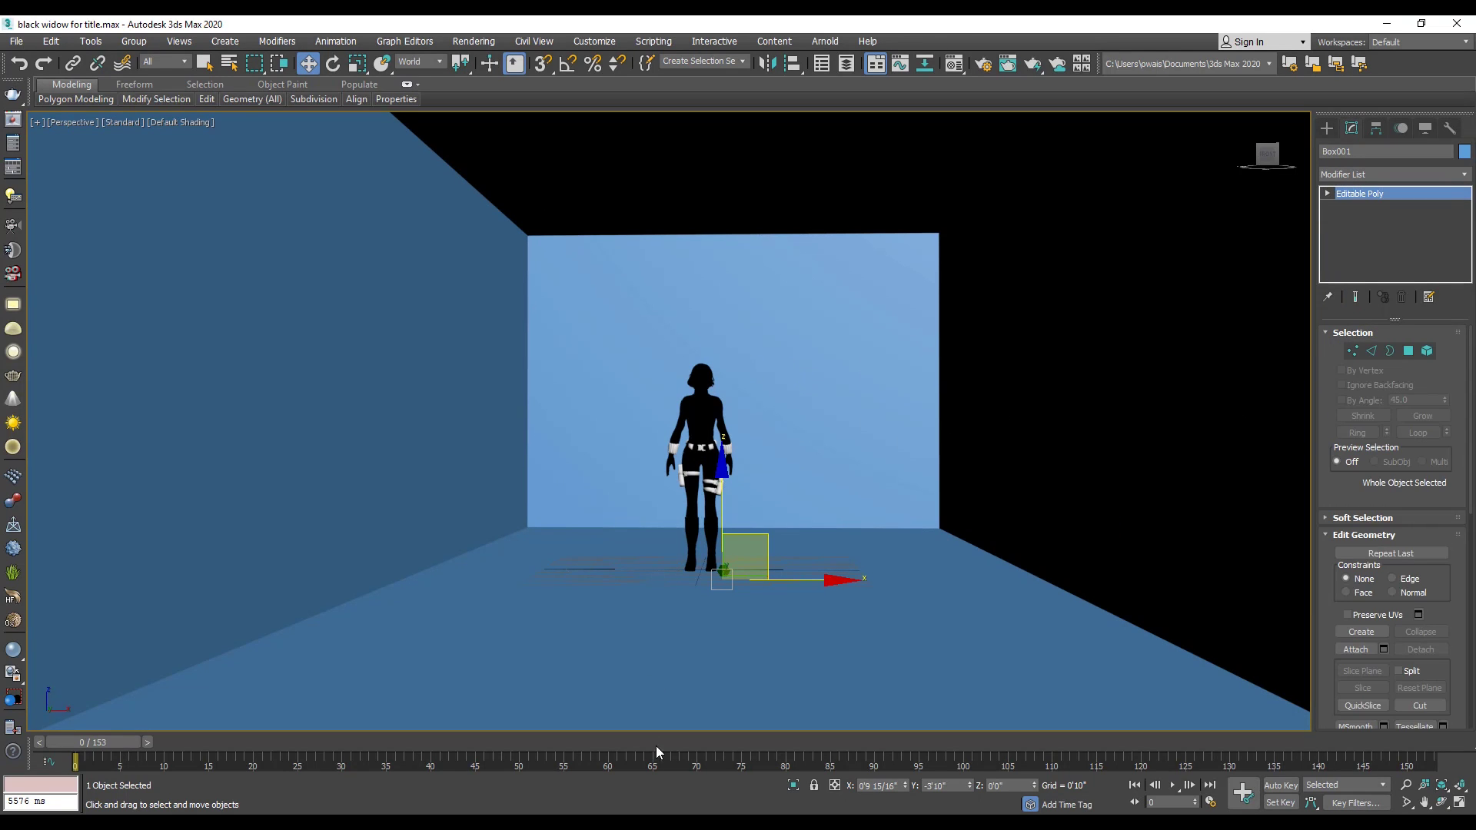
Check the corridor reference image, and scale the corridor box narrower to about 65% along X
{"action": "key", "text": "alt+Tab"}
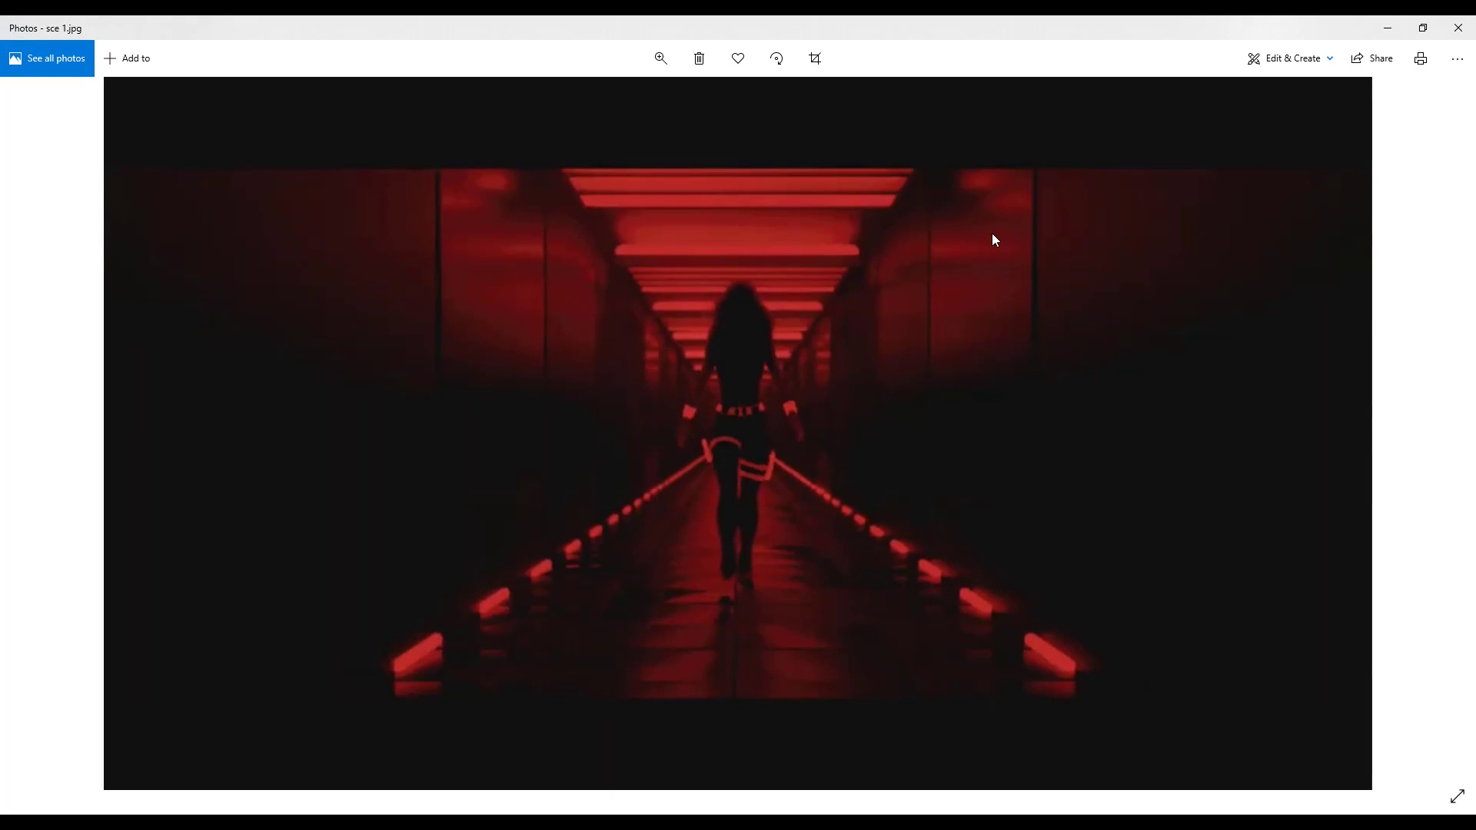
{"action": "left_click", "coordinate": [1389, 22]}
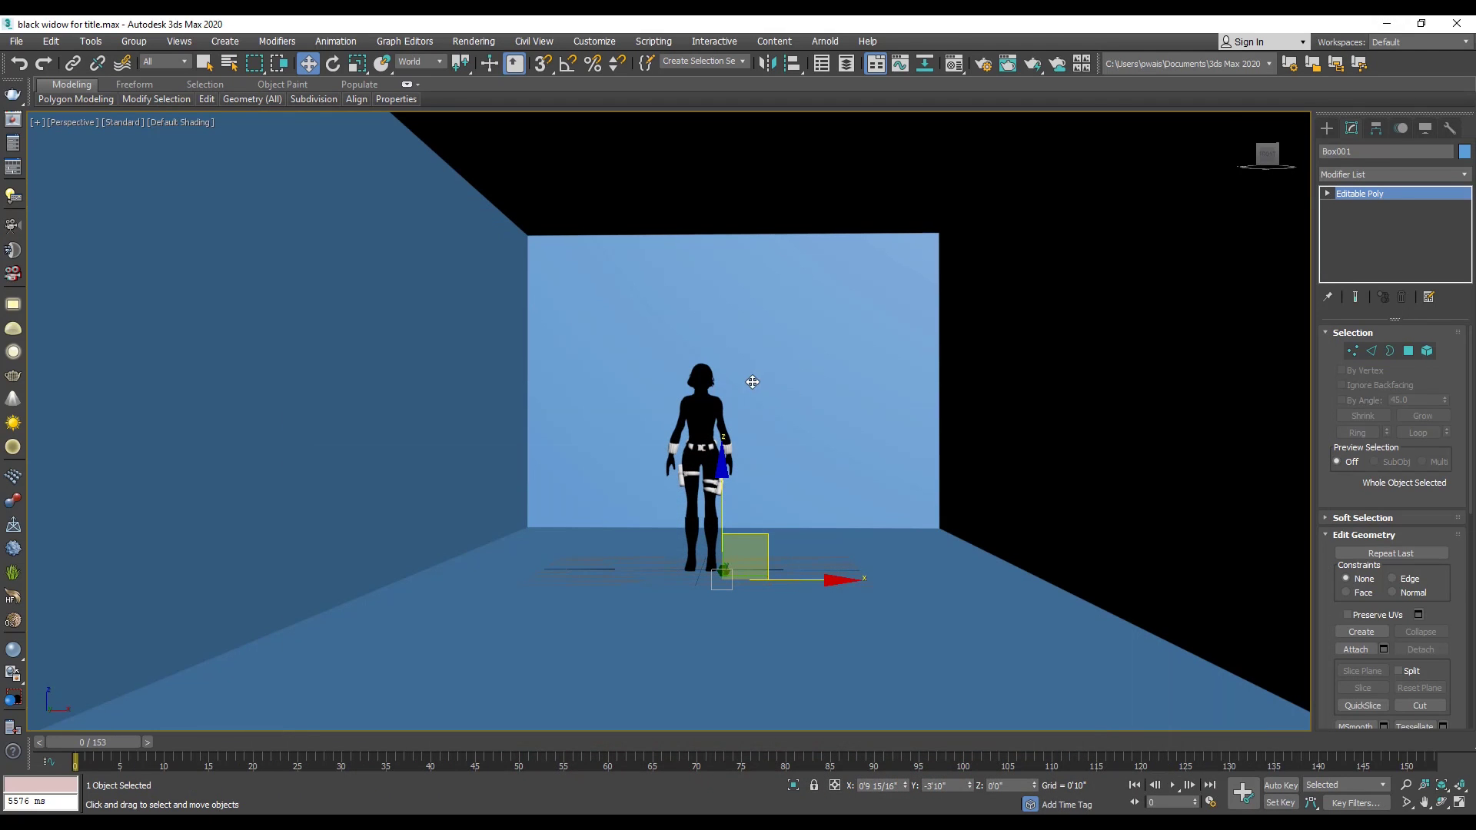
{"action": "scroll", "coordinate": [740, 379], "scroll_direction": "down", "scroll_amount": 4}
{"action": "middle_click_drag", "start_coordinate": [740, 379], "coordinate": [694, 409], "text": "alt"}
{"action": "key", "text": "r"}
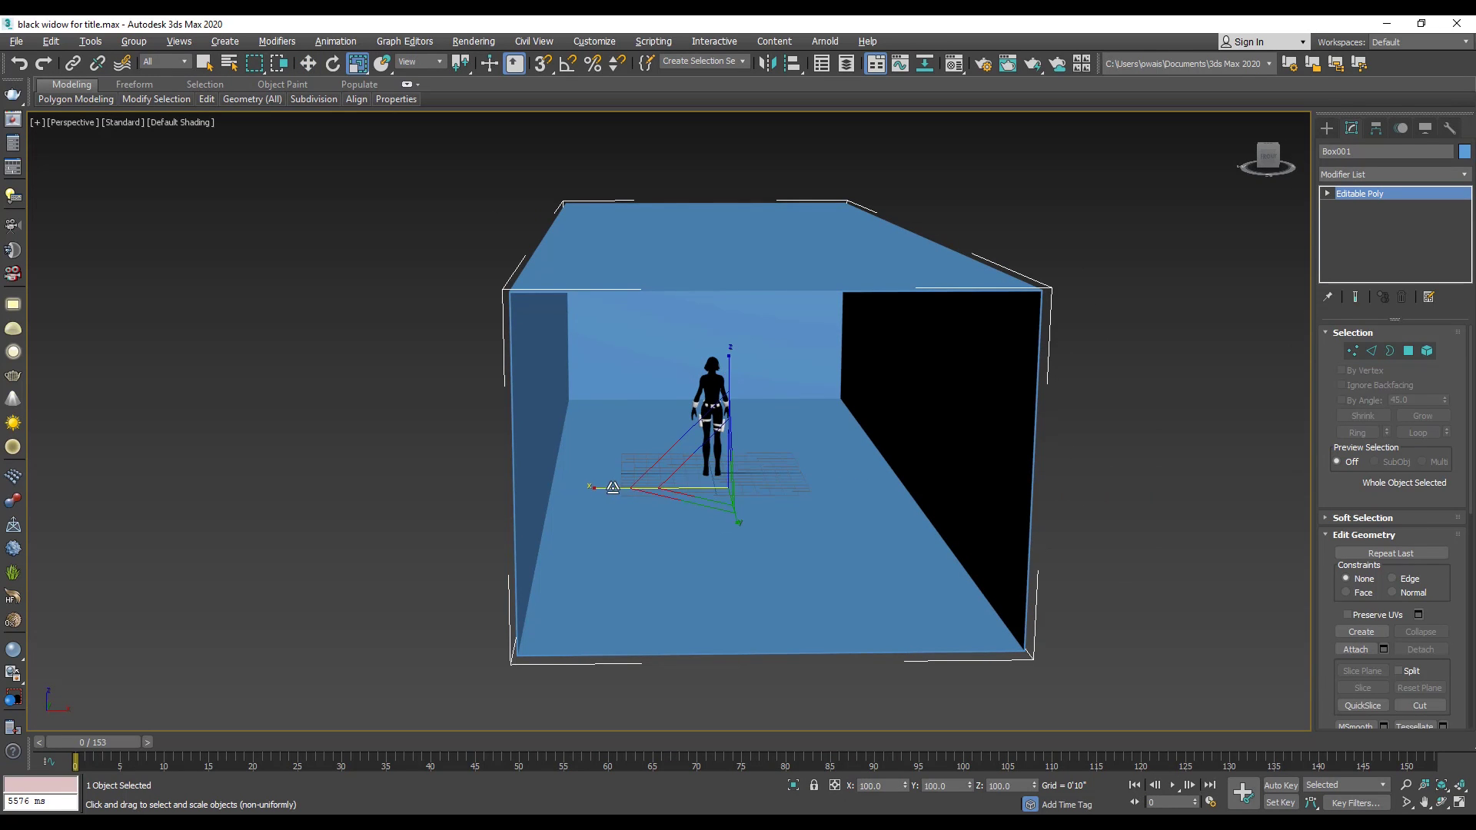
{"action": "left_click_drag", "start_coordinate": [611, 487], "coordinate": [647, 487]}
{"action": "scroll", "coordinate": [715, 440], "scroll_direction": "up", "scroll_amount": 4}
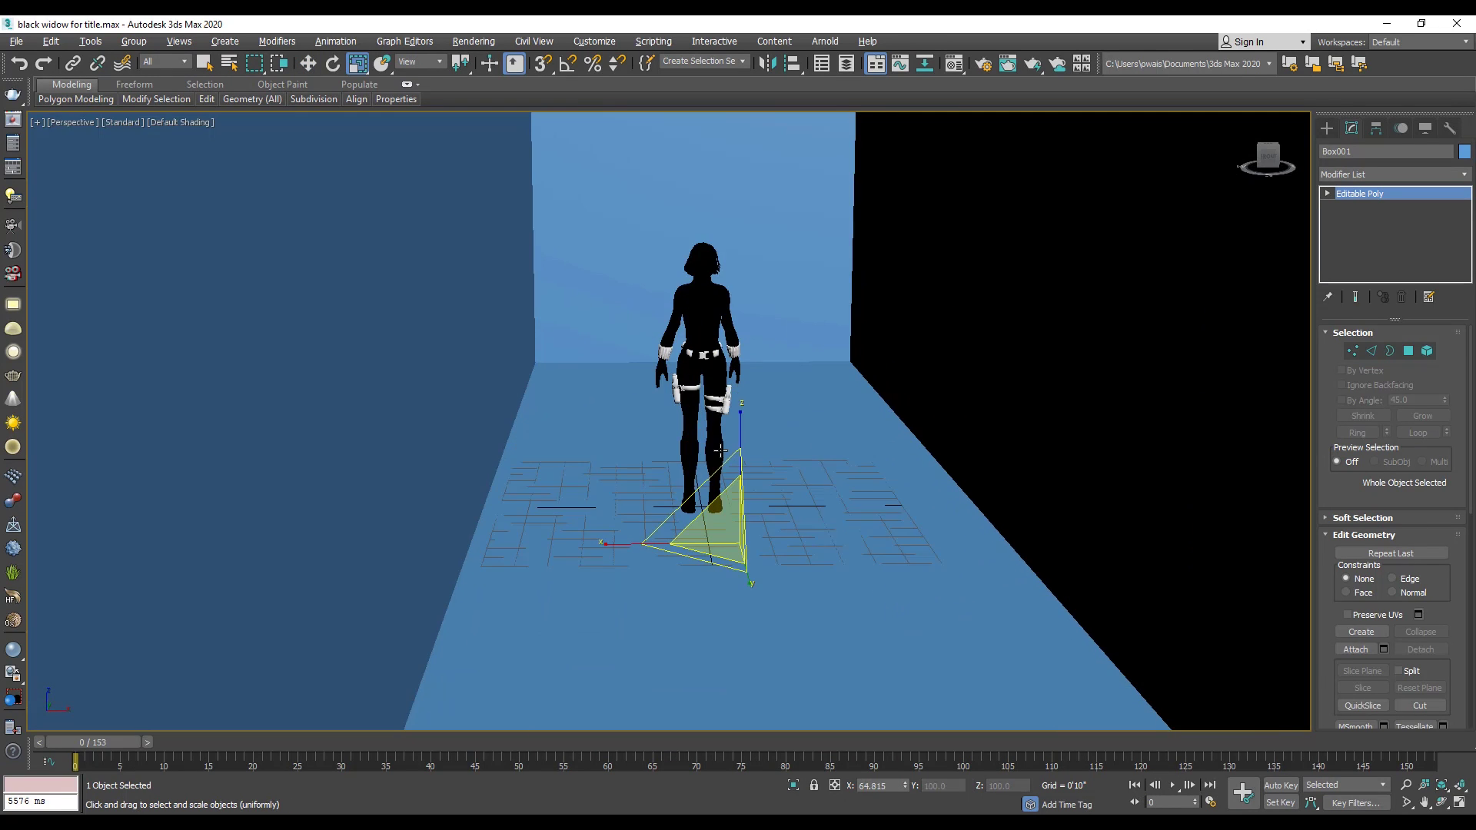
{"action": "middle_click_drag", "start_coordinate": [715, 466], "coordinate": [756, 434], "text": "alt"}
Create a thin upright box panel about 10'2" long and 10'11" high beside the character, and place it against the corridor's side wall
{"action": "middle_click_drag", "start_coordinate": [736, 702], "coordinate": [741, 673], "text": "alt"}
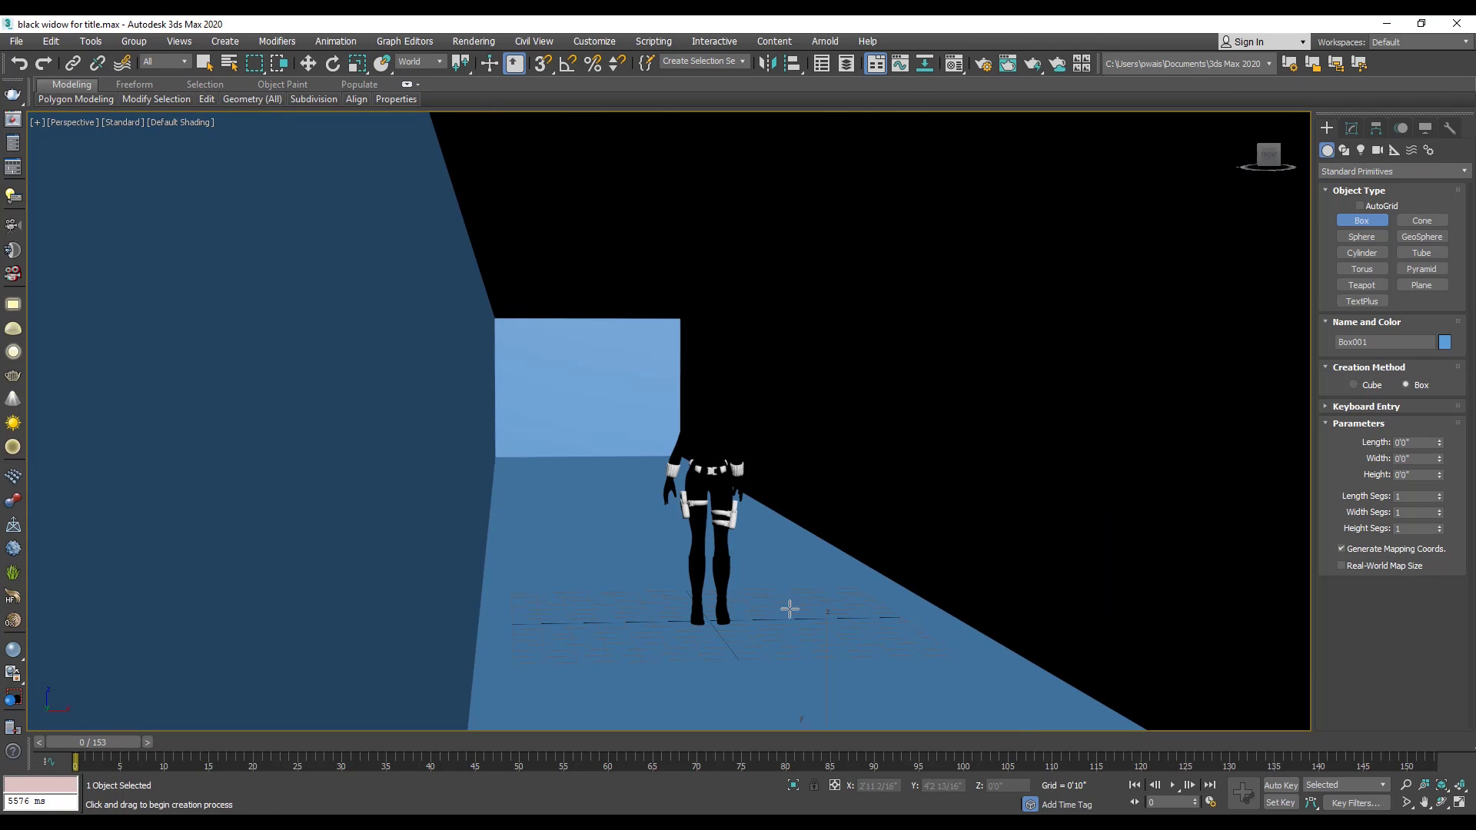
{"action": "left_click_drag", "start_coordinate": [790, 609], "coordinate": [849, 653]}
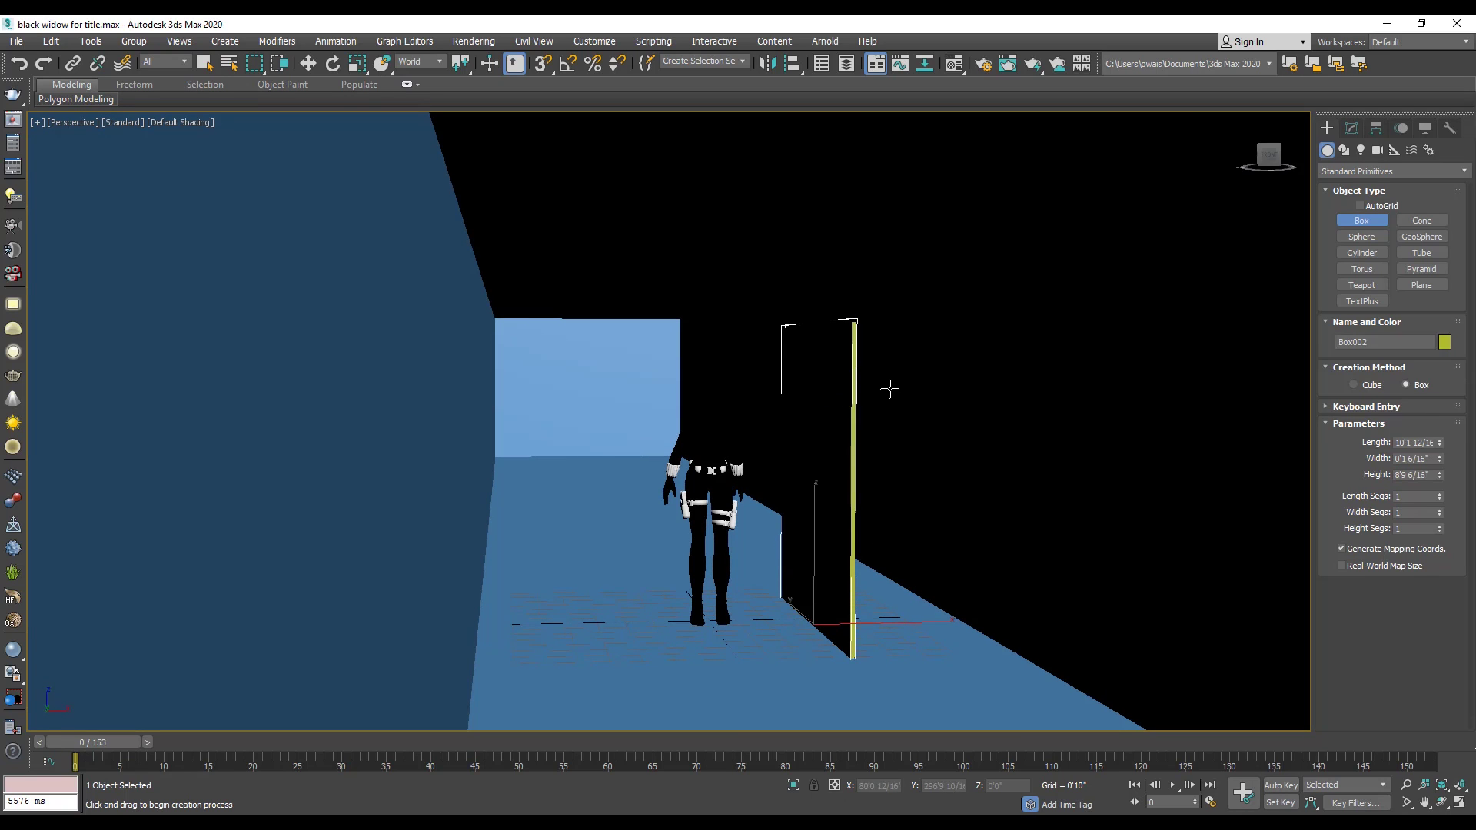
{"action": "key", "text": "w"}
{"action": "left_click_drag", "start_coordinate": [879, 622], "coordinate": [1035, 613]}
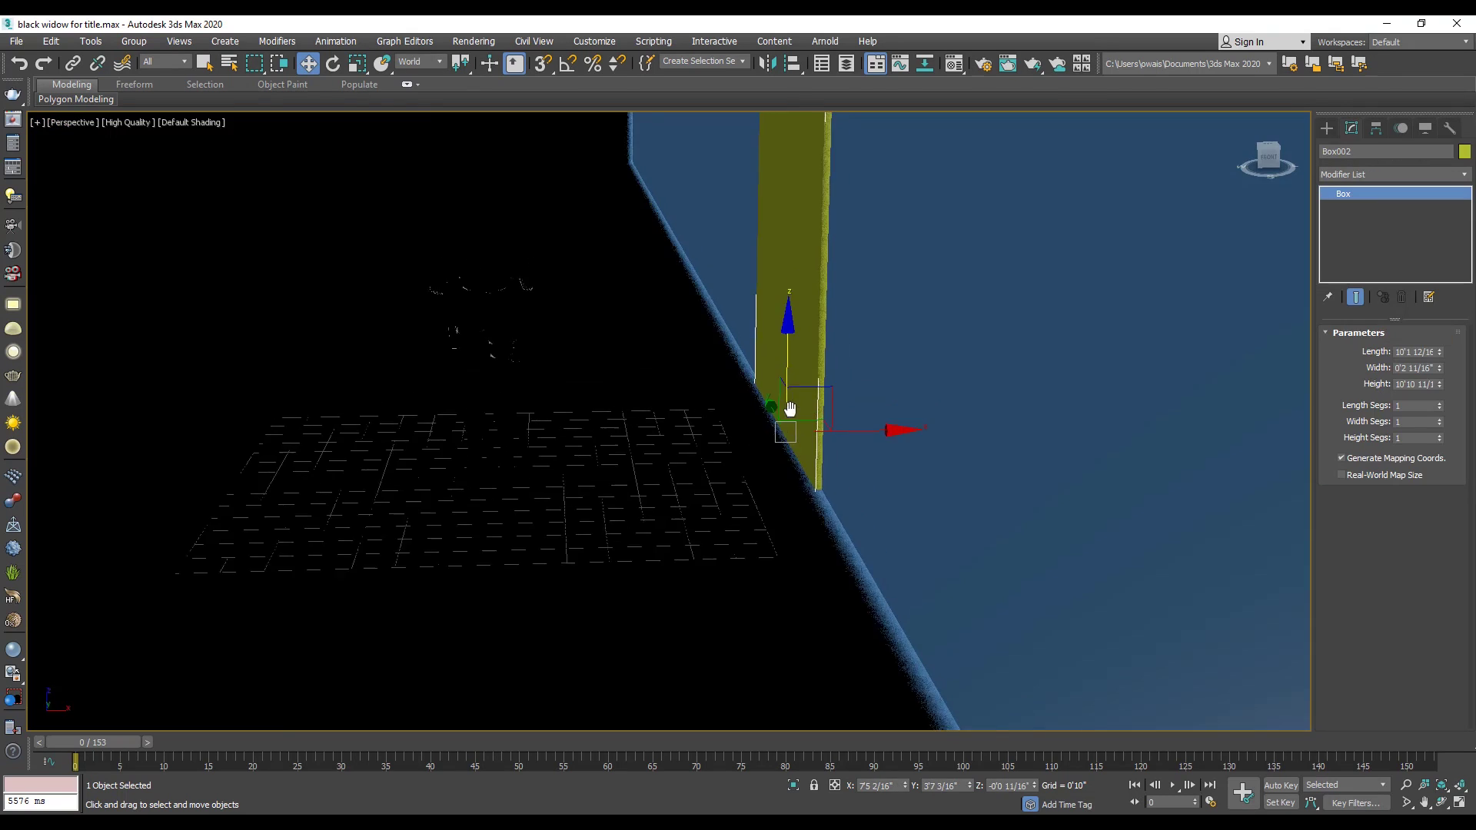
In the Top view, move the wall panel along Y until its end meets the corridor's far corner
{"action": "scroll", "coordinate": [778, 413], "scroll_direction": "down", "scroll_amount": 3}
{"action": "key", "text": "t"}
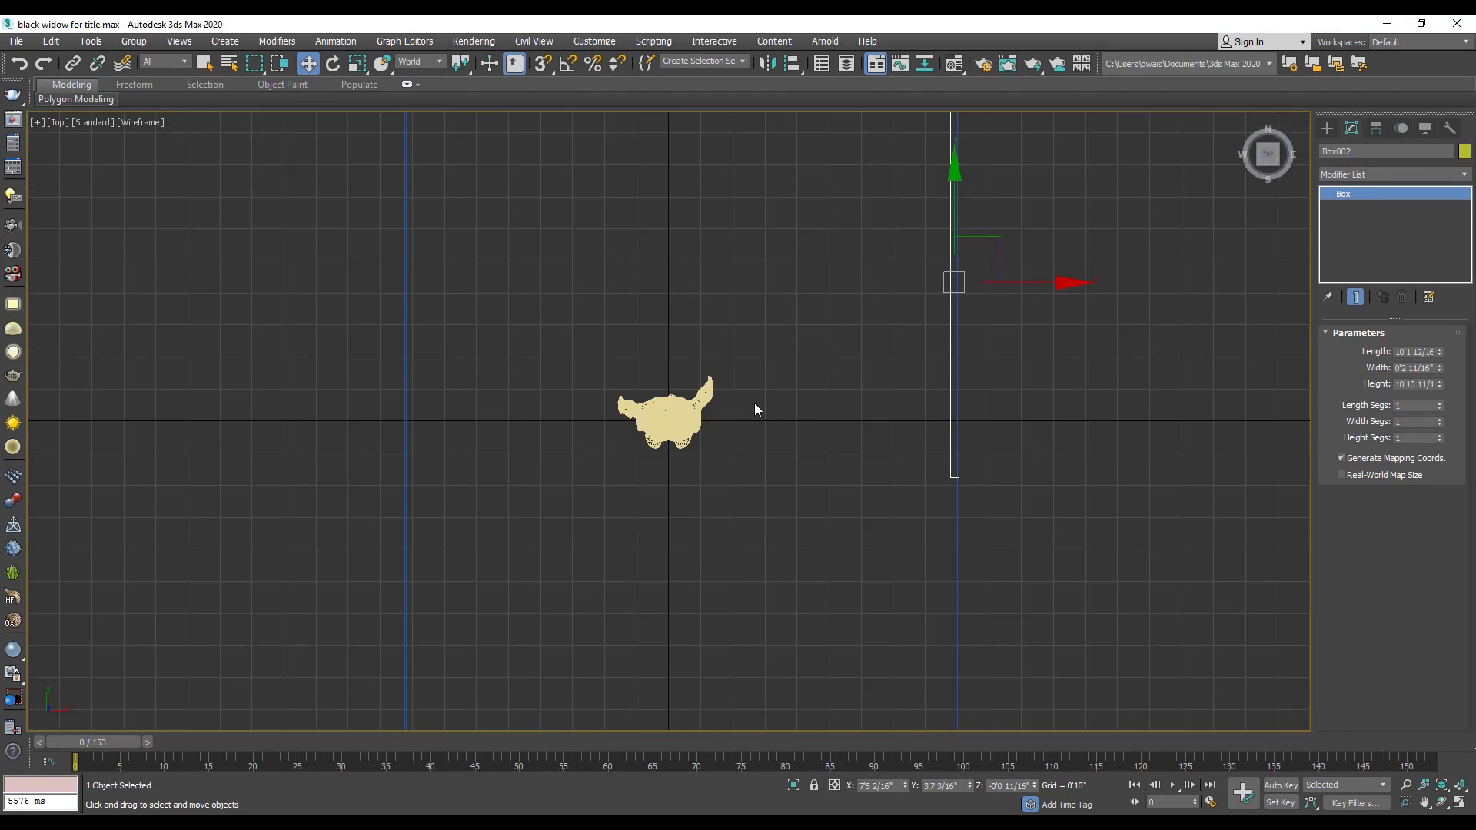
{"action": "middle_click_drag", "start_coordinate": [753, 424], "coordinate": [727, 514]}
{"action": "scroll", "coordinate": [726, 514], "scroll_direction": "down", "scroll_amount": 3}
{"action": "scroll", "coordinate": [763, 523], "scroll_direction": "down", "scroll_amount": 3}
{"action": "middle_click_drag", "start_coordinate": [806, 369], "coordinate": [759, 584]}
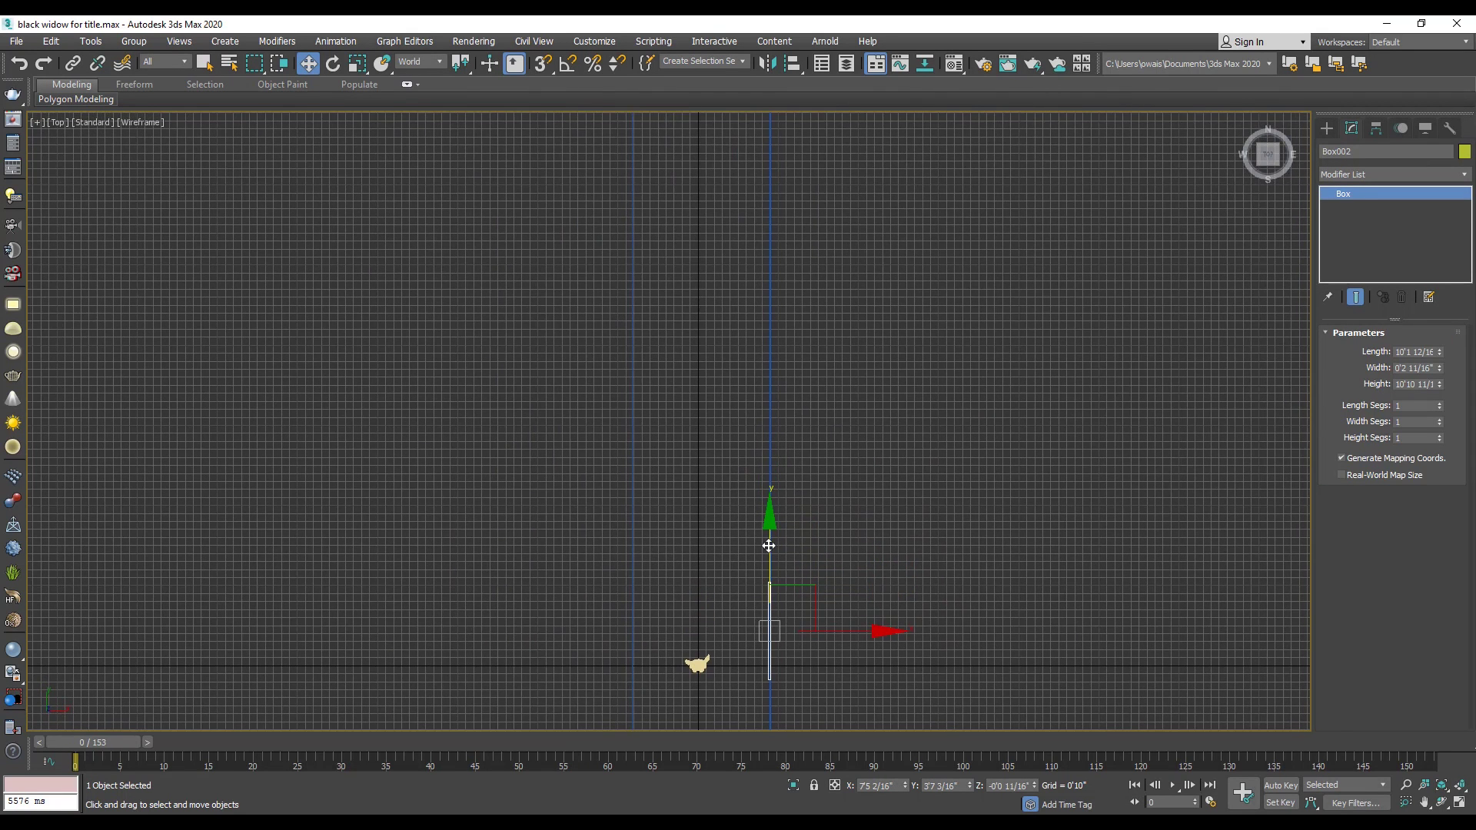
{"action": "left_click_drag", "start_coordinate": [769, 546], "coordinate": [785, 148]}
{"action": "middle_click_drag", "start_coordinate": [784, 154], "coordinate": [801, 491]}
{"action": "scroll", "coordinate": [789, 461], "scroll_direction": "up", "scroll_amount": 3}
{"action": "left_click_drag", "start_coordinate": [784, 568], "coordinate": [826, 132]}
{"action": "scroll", "coordinate": [801, 428], "scroll_direction": "up", "scroll_amount": 4}
{"action": "left_click_drag", "start_coordinate": [769, 511], "coordinate": [779, 447]}
{"action": "middle_click_drag", "start_coordinate": [777, 419], "coordinate": [766, 289]}
{"action": "scroll", "coordinate": [766, 289], "scroll_direction": "down", "scroll_amount": 2}
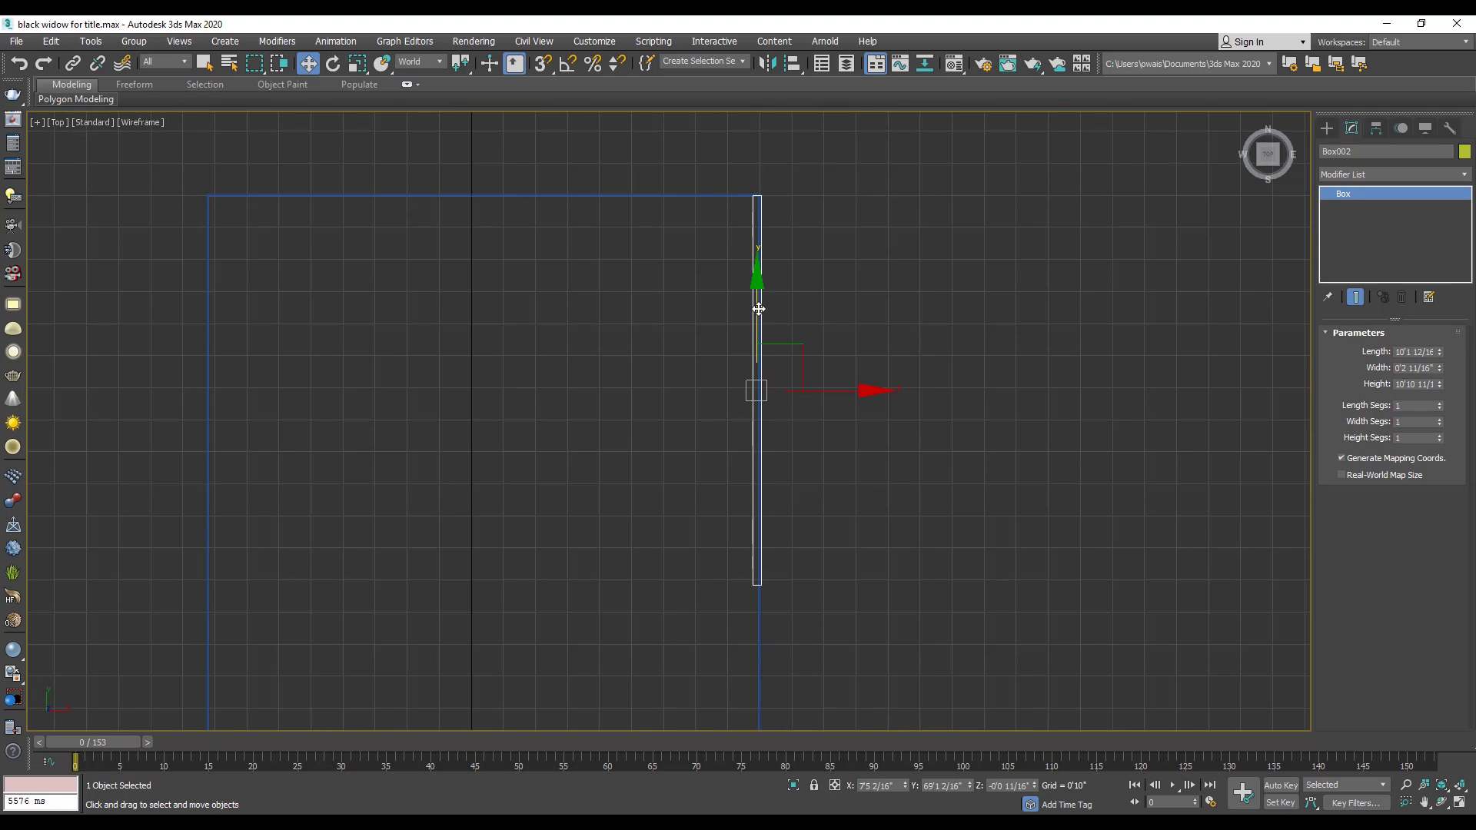
Copy the wall panel along Y with a narrow gap between panels, making 10 copies to line the side wall
{"action": "left_click_drag", "start_coordinate": [757, 290], "coordinate": [784, 716], "text": "shift"}
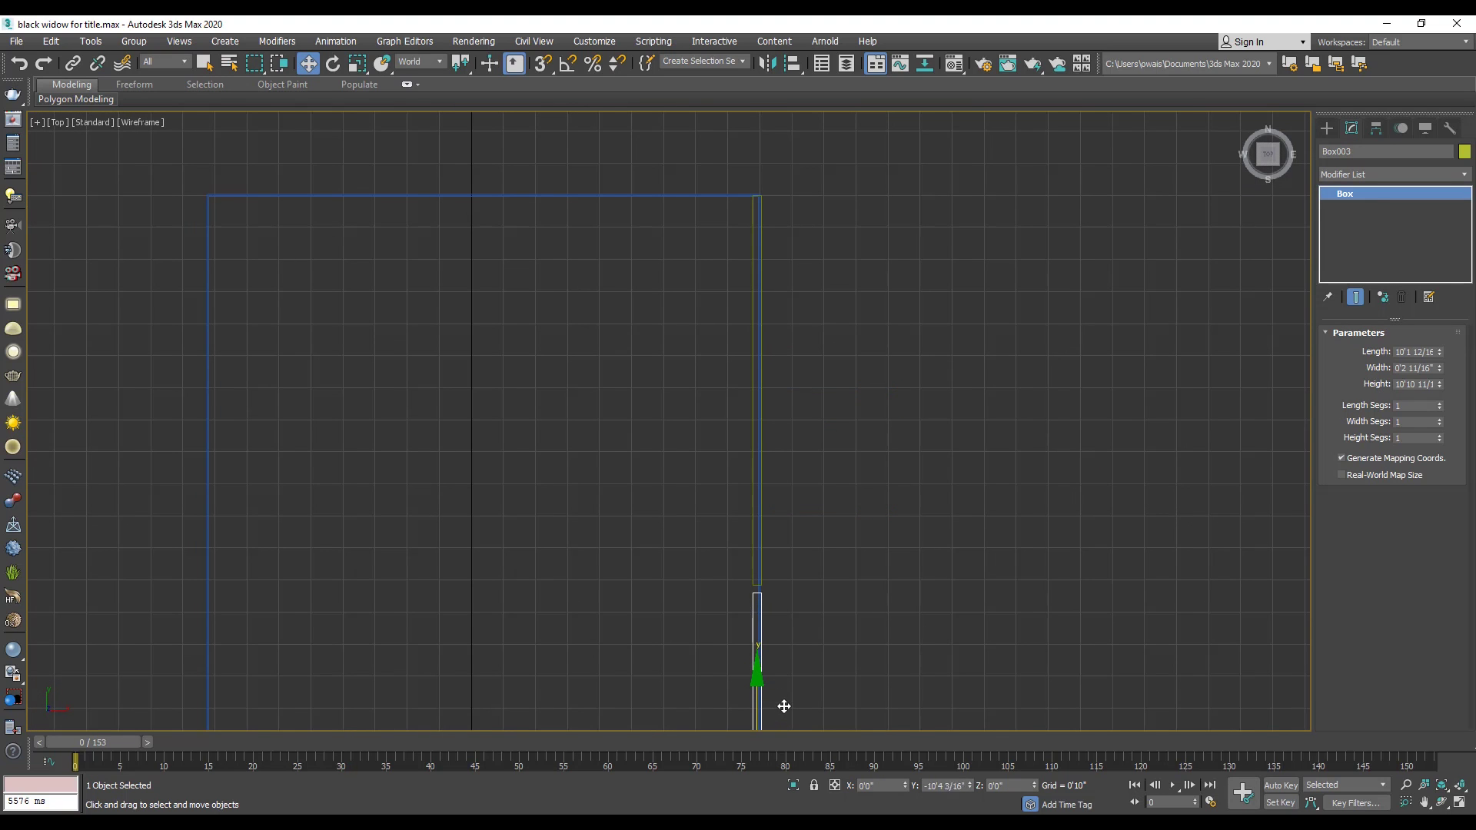
{"action": "key", "text": "ctrl+v"}
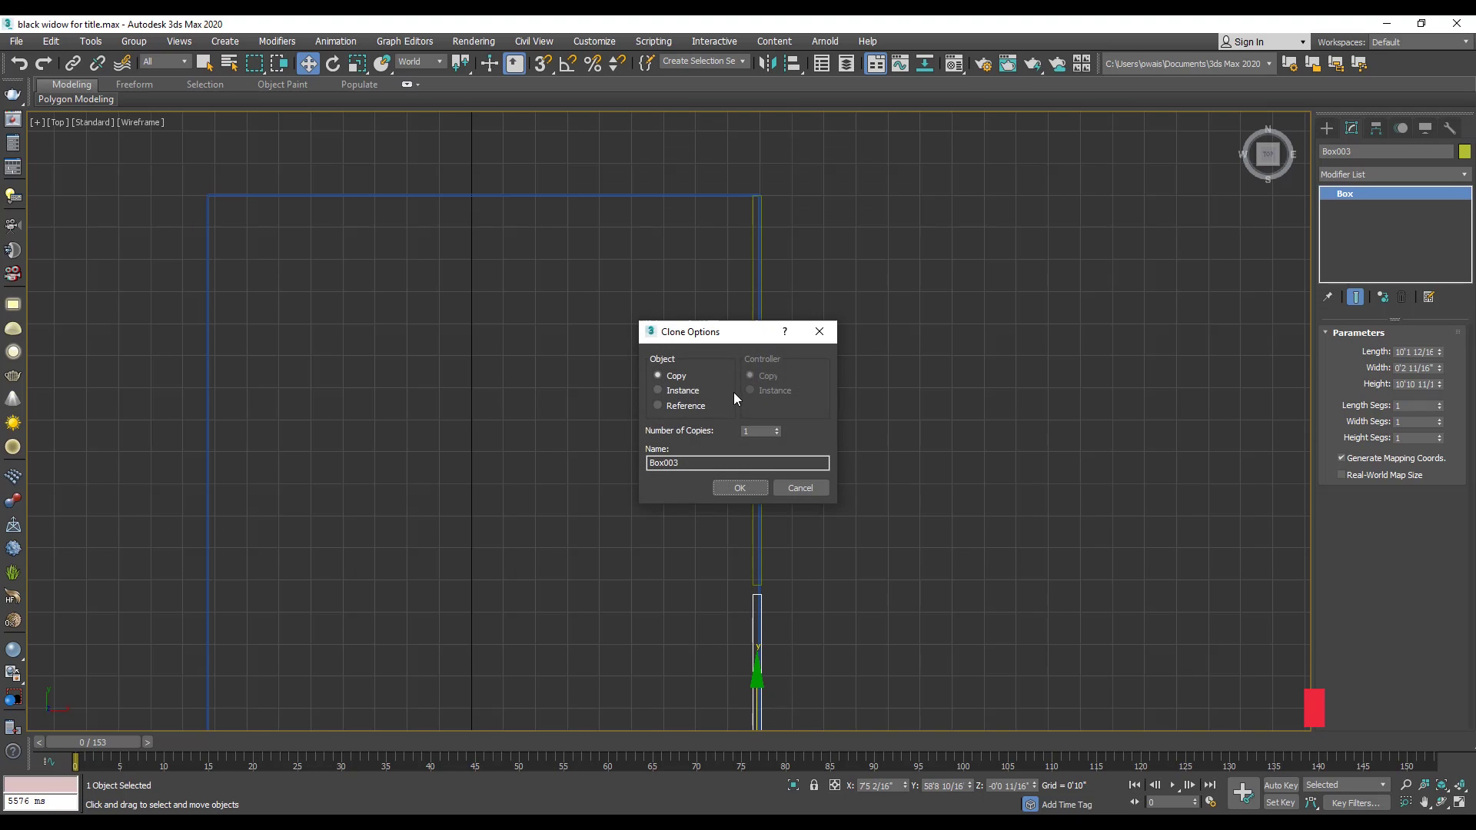
{"action": "left_click_drag", "start_coordinate": [759, 431], "coordinate": [715, 429]}
{"action": "type", "text": "10"}
{"action": "left_click", "coordinate": [740, 487]}
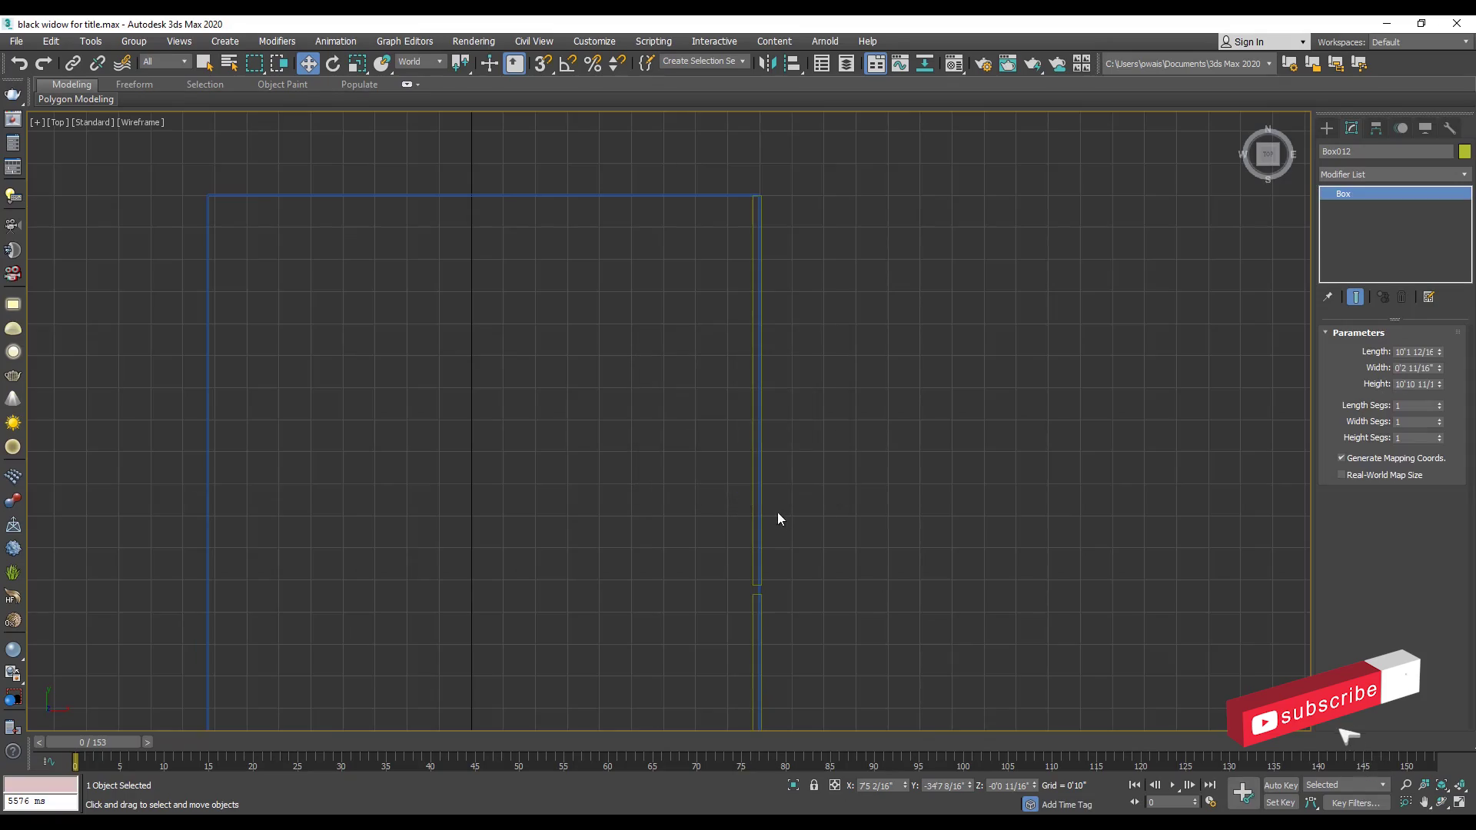
Select all eleven side-wall panels, copy them along X, and align the copies with the corridor's opposite wall
{"action": "scroll", "coordinate": [774, 515], "scroll_direction": "down", "scroll_amount": 8}
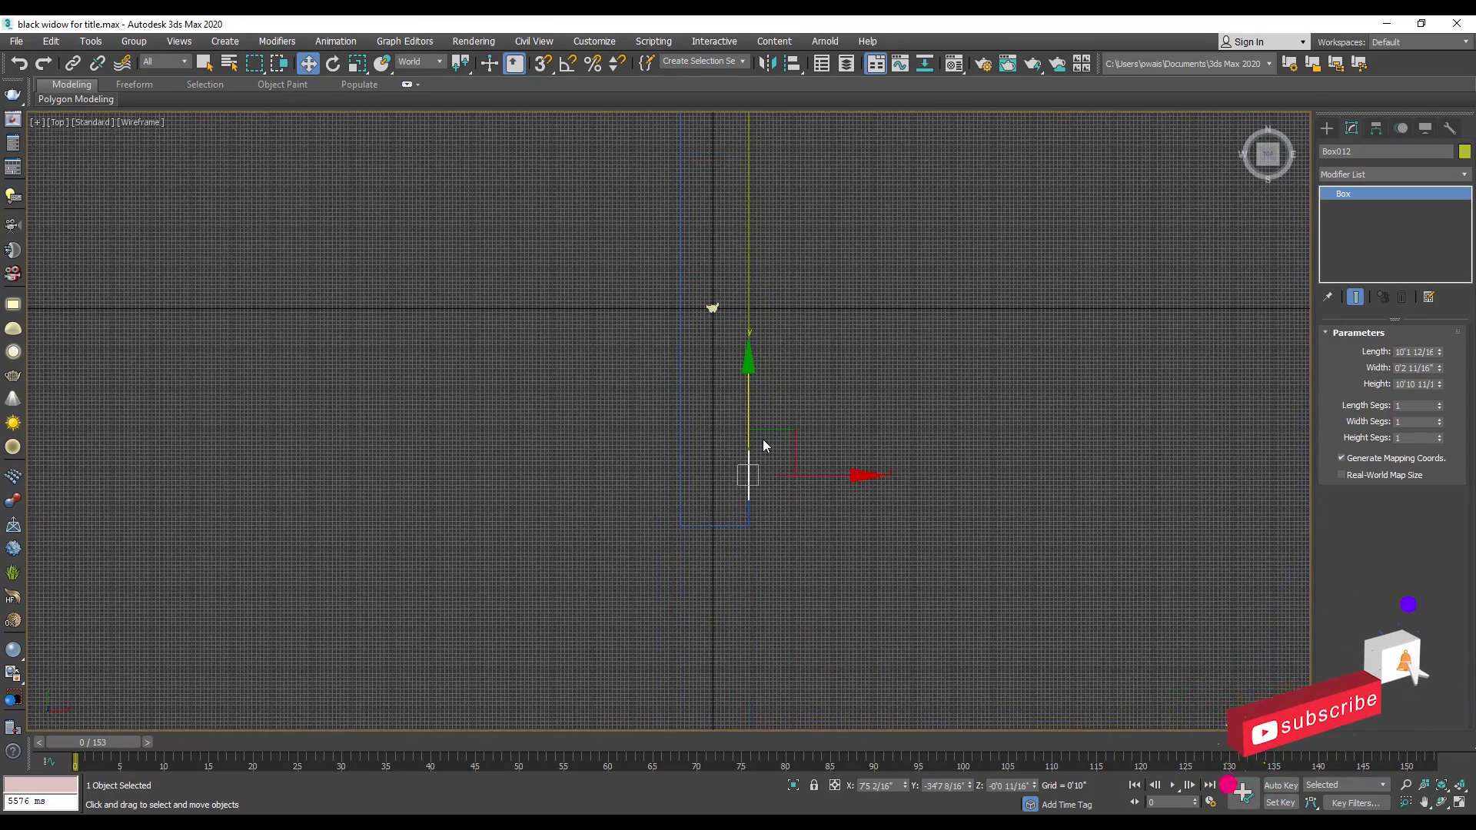
{"action": "scroll", "coordinate": [763, 439], "scroll_direction": "up", "scroll_amount": 4}
{"action": "middle_click_drag", "start_coordinate": [773, 428], "coordinate": [785, 537]}
{"action": "middle_click_drag", "start_coordinate": [821, 375], "coordinate": [793, 507]}
{"action": "scroll", "coordinate": [795, 479], "scroll_direction": "down", "scroll_amount": 4}
{"action": "middle_click_drag", "start_coordinate": [791, 422], "coordinate": [780, 450]}
{"action": "scroll", "coordinate": [779, 451], "scroll_direction": "down", "scroll_amount": 2}
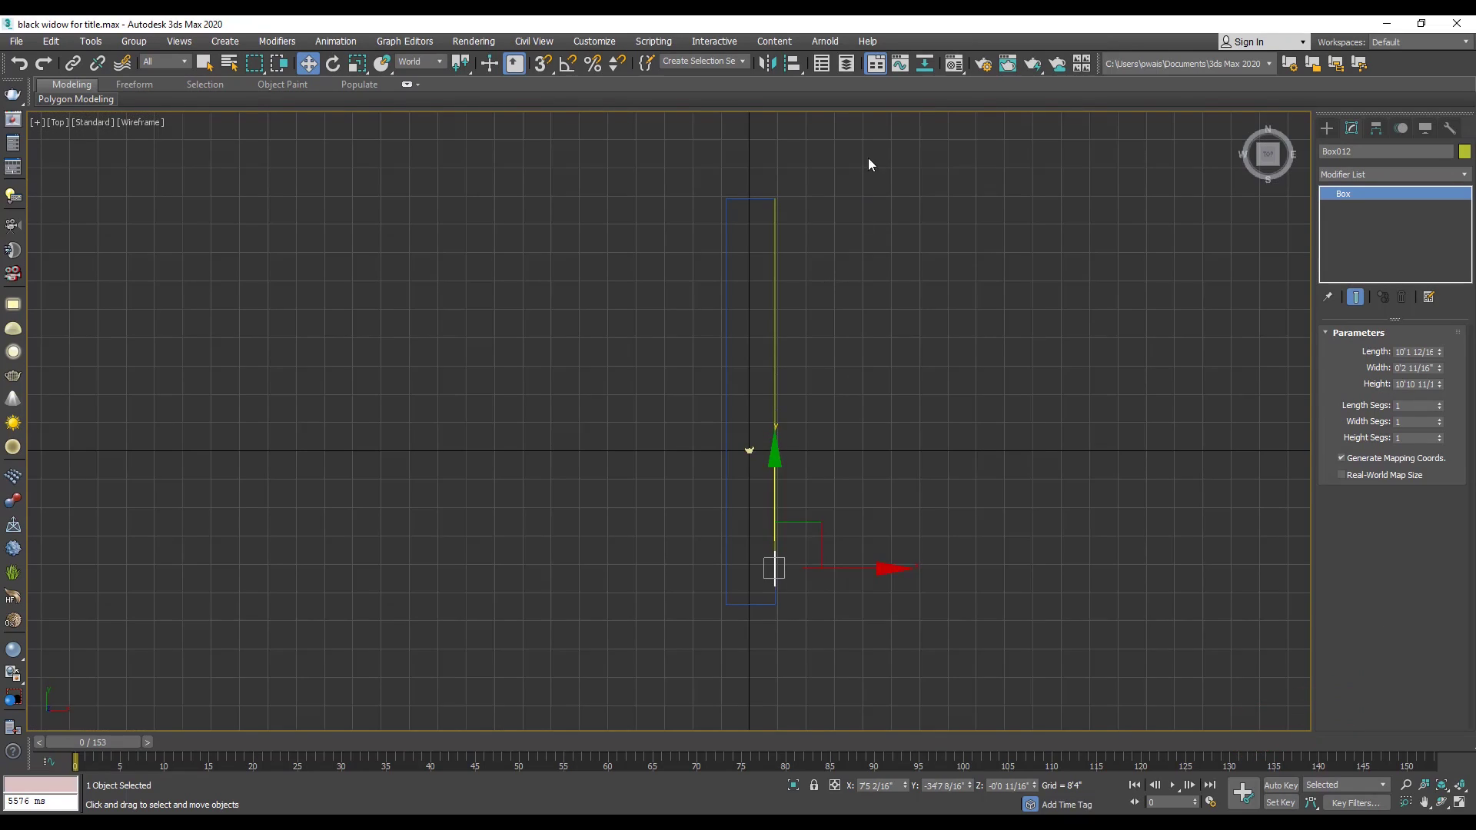
{"action": "left_click_drag", "start_coordinate": [779, 635], "coordinate": [749, 583]}
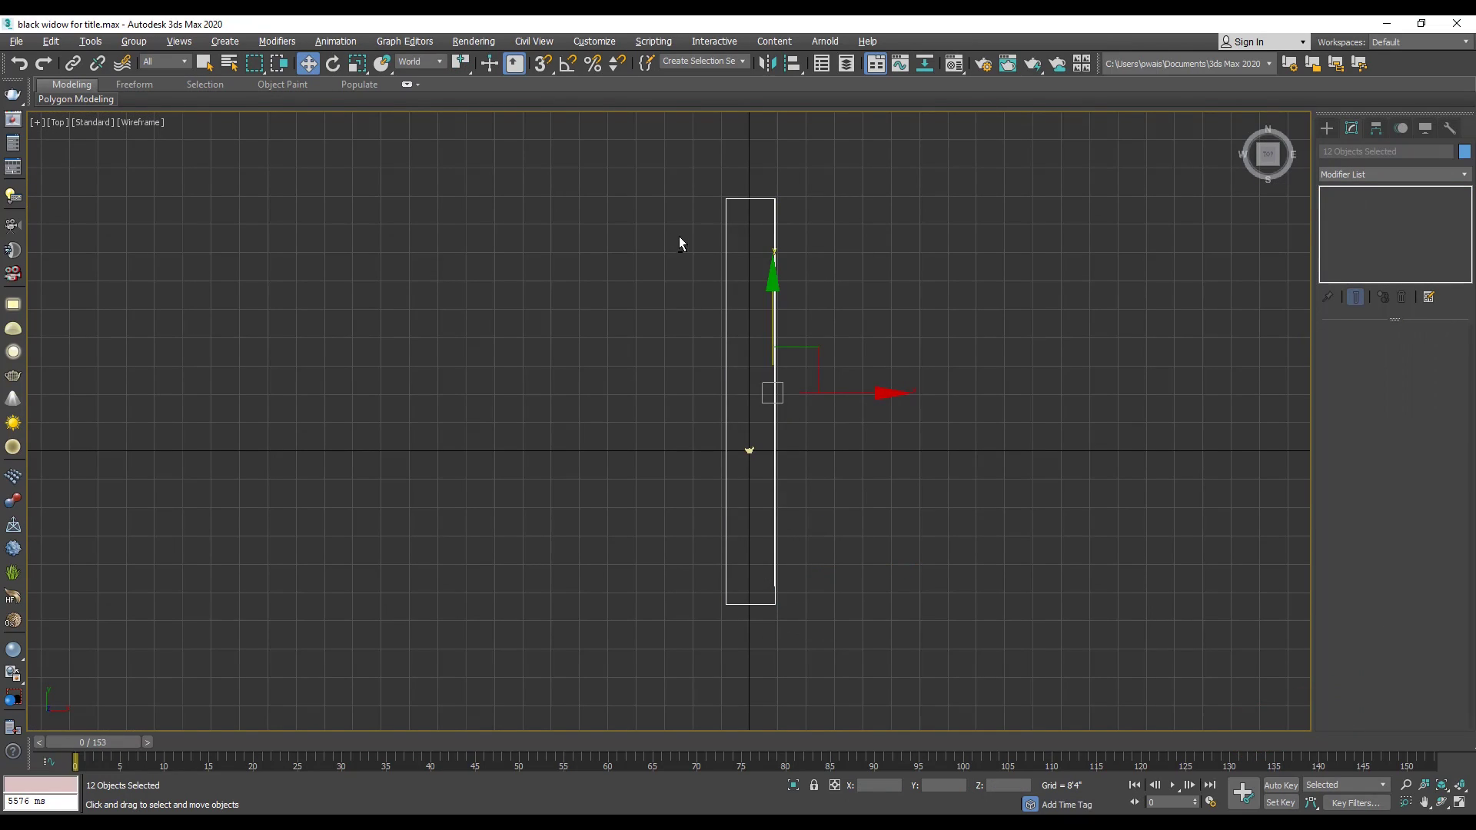
{"action": "scroll", "coordinate": [745, 396], "scroll_direction": "up", "scroll_amount": 4}
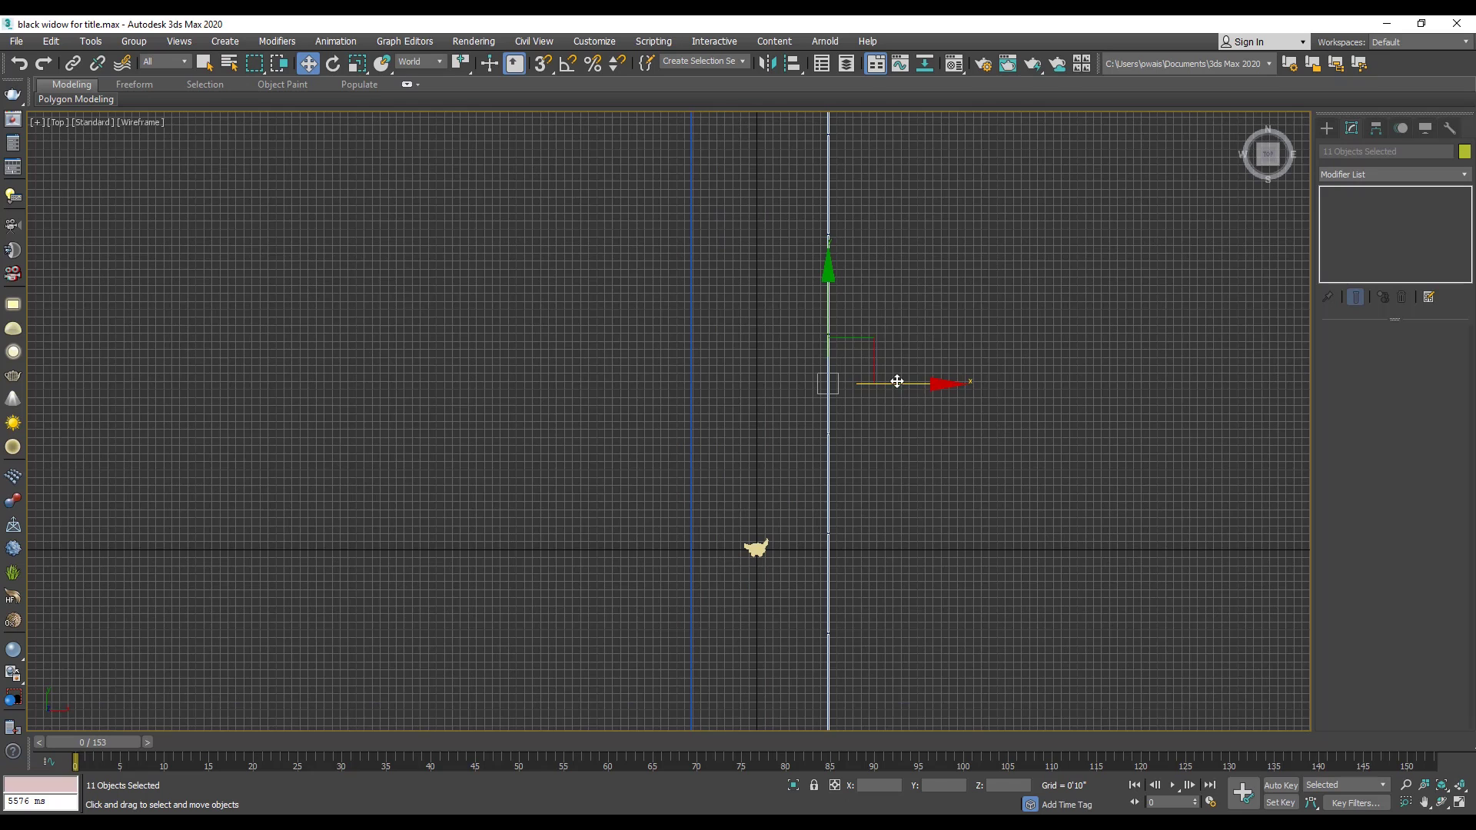
{"action": "left_click_drag", "start_coordinate": [896, 381], "coordinate": [765, 382], "text": "shift"}
{"action": "left_click", "coordinate": [734, 483]}
{"action": "scroll", "coordinate": [725, 382], "scroll_direction": "up", "scroll_amount": 6}
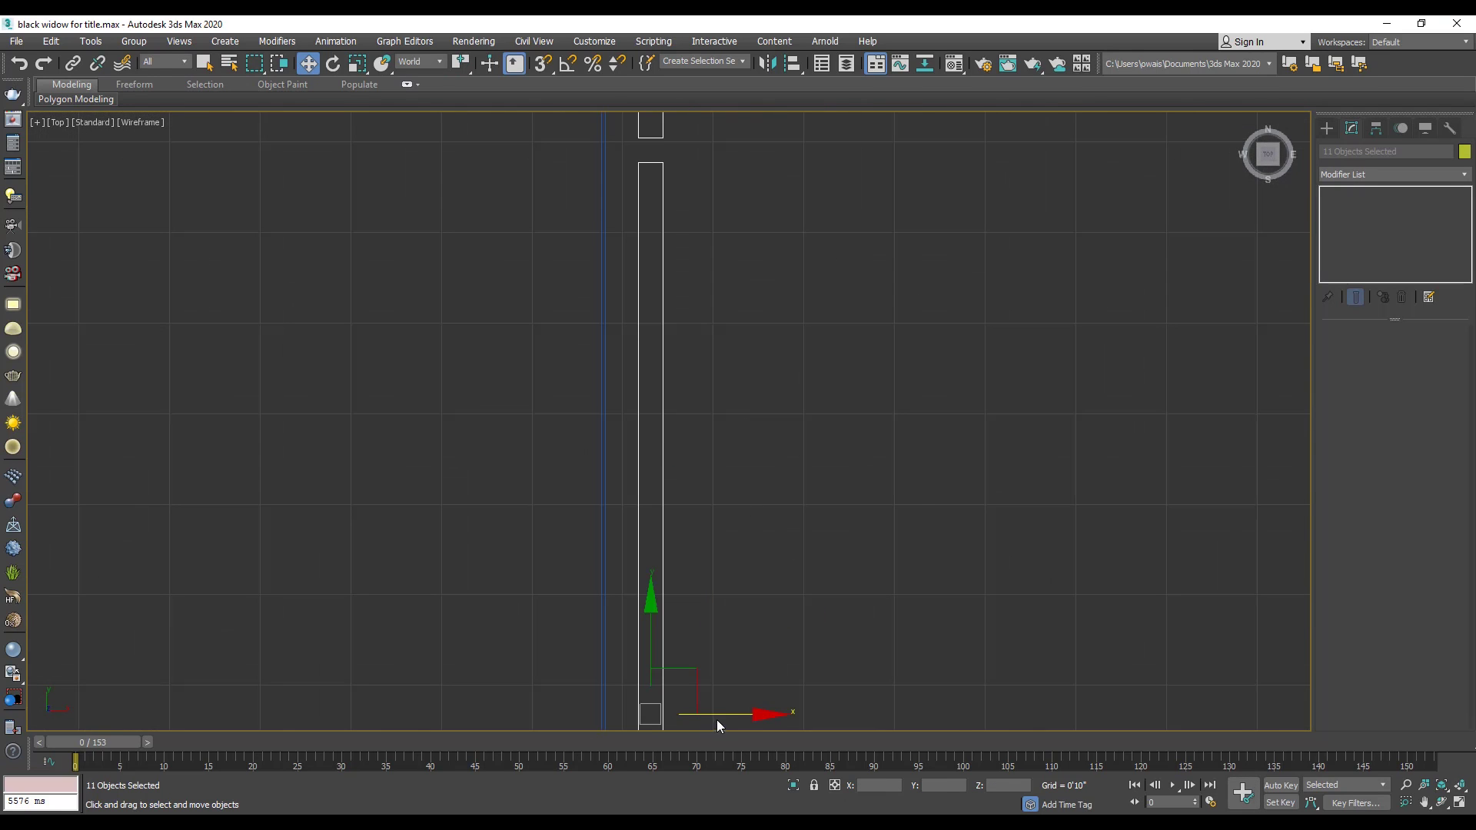
{"action": "left_click_drag", "start_coordinate": [716, 720], "coordinate": [669, 706]}
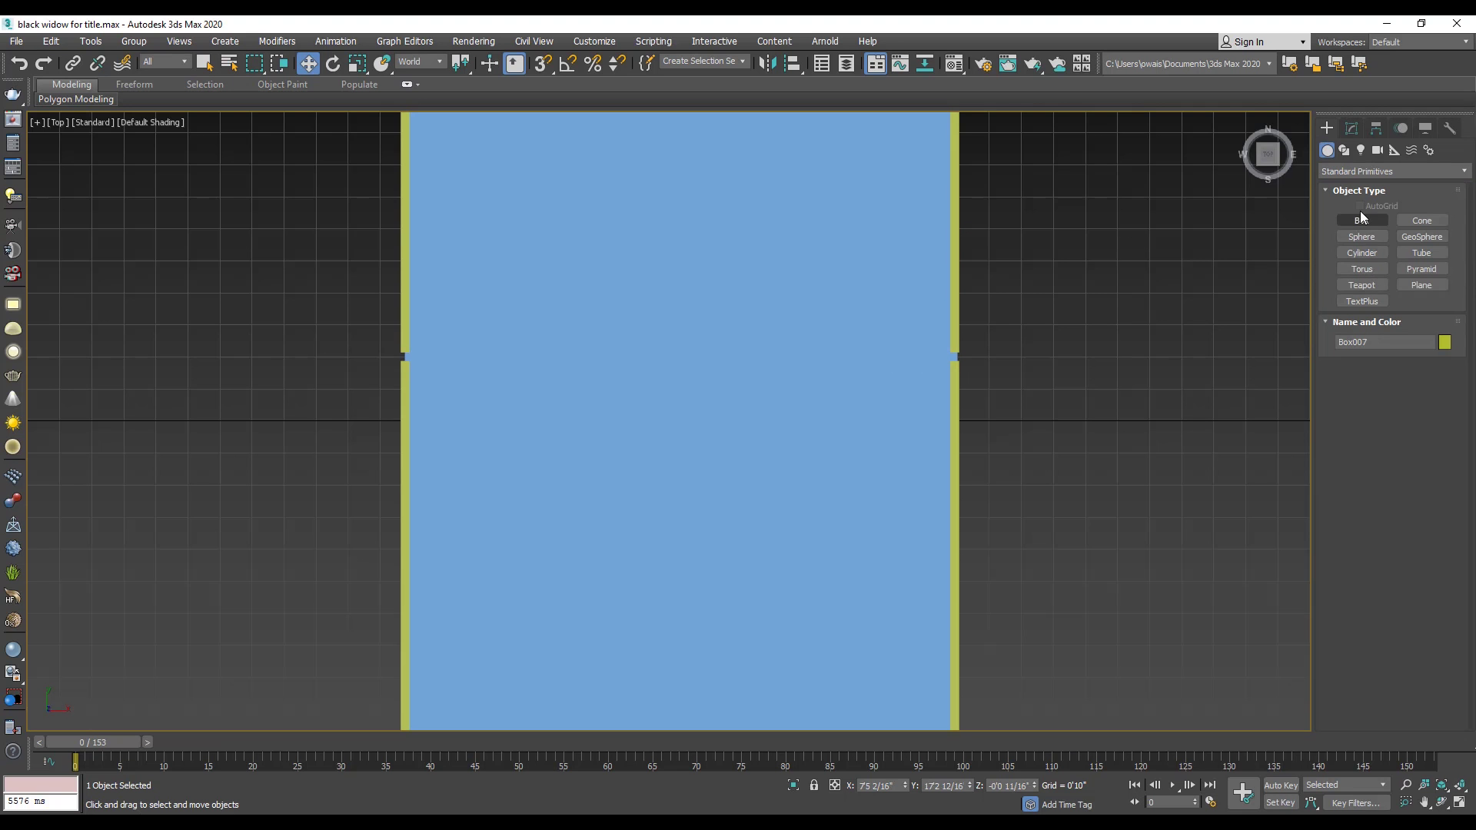
Create a box about 1'9" long and 14'4" wide across the corridor between the walls, and convert it to Editable Poly
{"action": "left_click", "coordinate": [1361, 220]}
{"action": "key", "text": "F3"}
{"action": "left_click_drag", "start_coordinate": [481, 416], "coordinate": [1031, 483]}
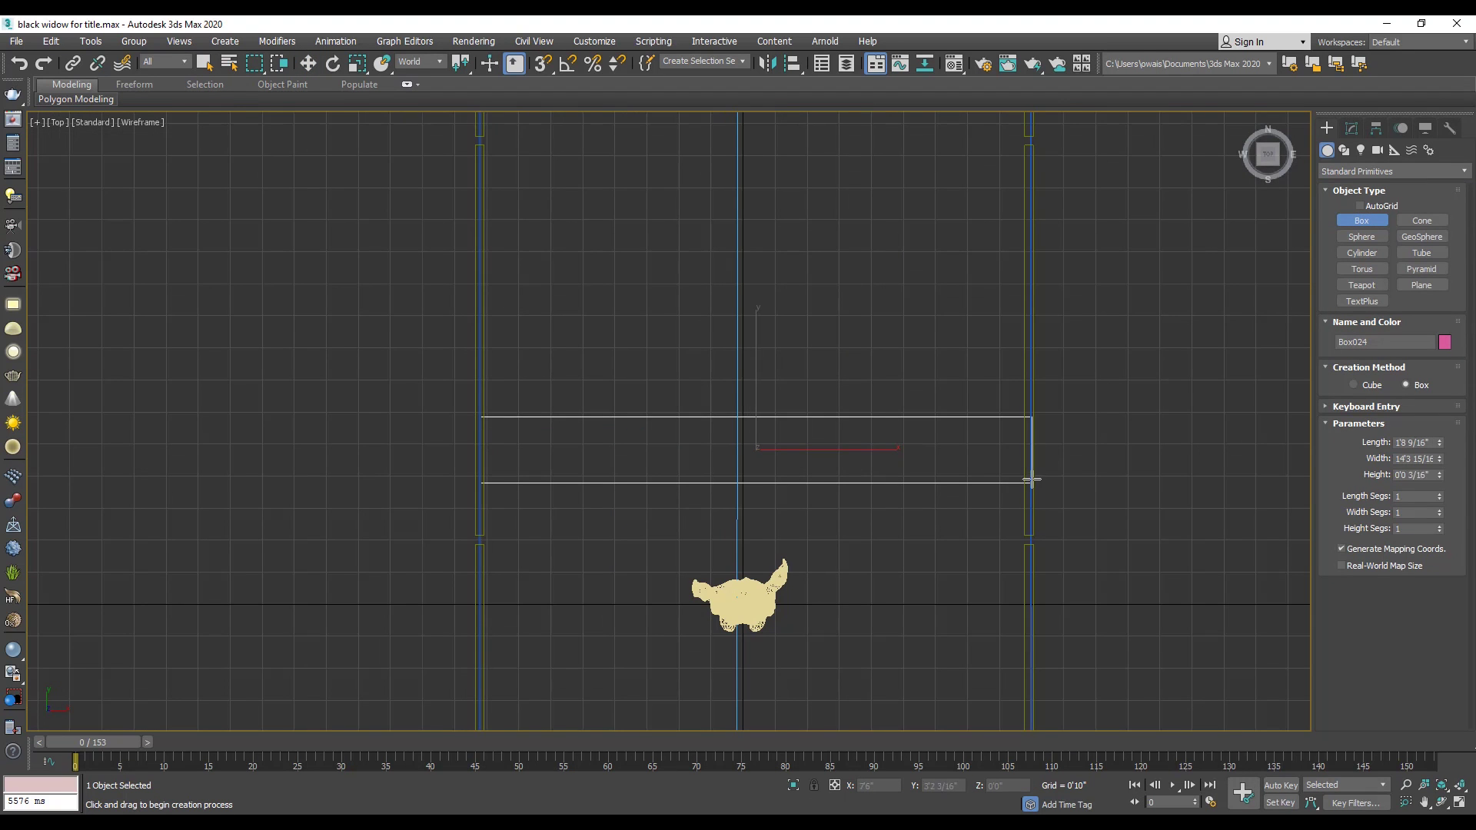
{"action": "key", "text": "p"}
{"action": "key", "text": "w"}
{"action": "scroll", "coordinate": [759, 450], "scroll_direction": "down", "scroll_amount": 3}
{"action": "middle_click_drag", "start_coordinate": [759, 450], "coordinate": [597, 466]}
{"action": "left_click_drag", "start_coordinate": [597, 466], "coordinate": [1054, 443]}
{"action": "key", "text": "z"}
{"action": "key", "text": "F3"}
{"action": "right_click", "coordinate": [851, 395]}
{"action": "mouse_move", "coordinate": [884, 548]}
{"action": "left_click", "coordinate": [1050, 559]}
Scale and move the cross box's upper vertices at both ends, and set its object color to dark blue
{"action": "left_click", "coordinate": [1352, 351]}
{"action": "left_click_drag", "start_coordinate": [1023, 346], "coordinate": [919, 396]}
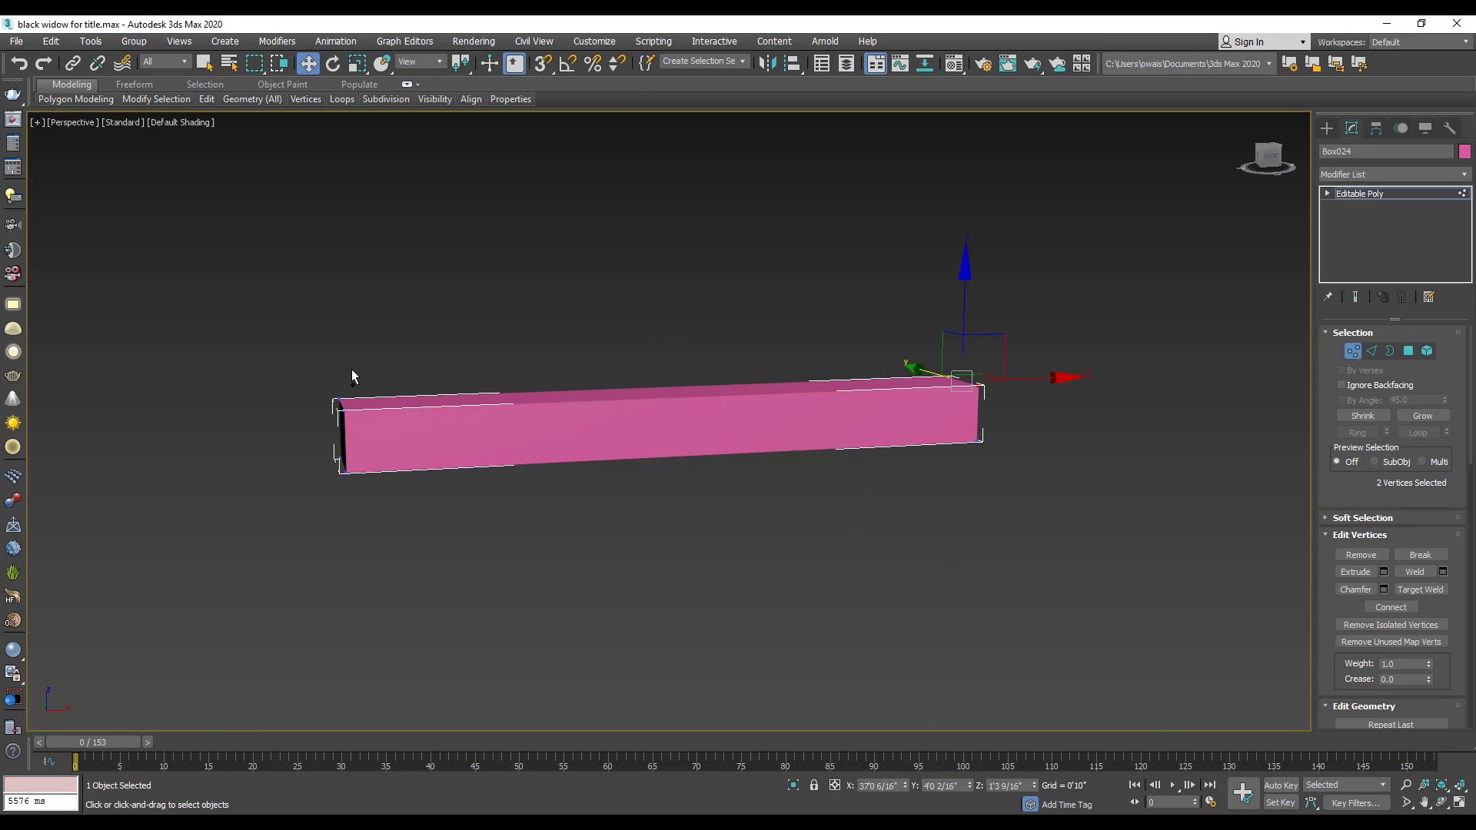
{"action": "left_click_drag", "start_coordinate": [300, 375], "coordinate": [381, 419], "text": "ctrl"}
{"action": "key", "text": "r"}
{"action": "left_click_drag", "start_coordinate": [626, 396], "coordinate": [665, 385]}
{"action": "key", "text": "w"}
{"action": "left_click_drag", "start_coordinate": [668, 332], "coordinate": [667, 350]}
{"action": "left_click", "coordinate": [1356, 348]}
{"action": "left_click", "coordinate": [1352, 351]}
{"action": "left_click", "coordinate": [1464, 151]}
{"action": "left_click", "coordinate": [774, 379]}
{"action": "left_click", "coordinate": [813, 504]}
Copy the blue beam along Y, make the copy narrower, and move it close beside the original
{"action": "mouse_move", "coordinate": [810, 510]}
{"action": "middle_mouse_down", "text": "alt"}
{"action": "mouse_move", "coordinate": [700, 440]}
{"action": "mouse_move", "coordinate": [720, 485]}
{"action": "mouse_move", "coordinate": [703, 460]}
{"action": "middle_mouse_up", "text": "alt"}
{"action": "left_click_drag", "start_coordinate": [737, 450], "coordinate": [821, 451], "text": "shift"}
{"action": "left_click", "coordinate": [752, 484]}
{"action": "key", "text": "r"}
{"action": "key", "text": "w"}
{"action": "middle_click_drag", "start_coordinate": [619, 442], "coordinate": [755, 378], "text": "alt"}
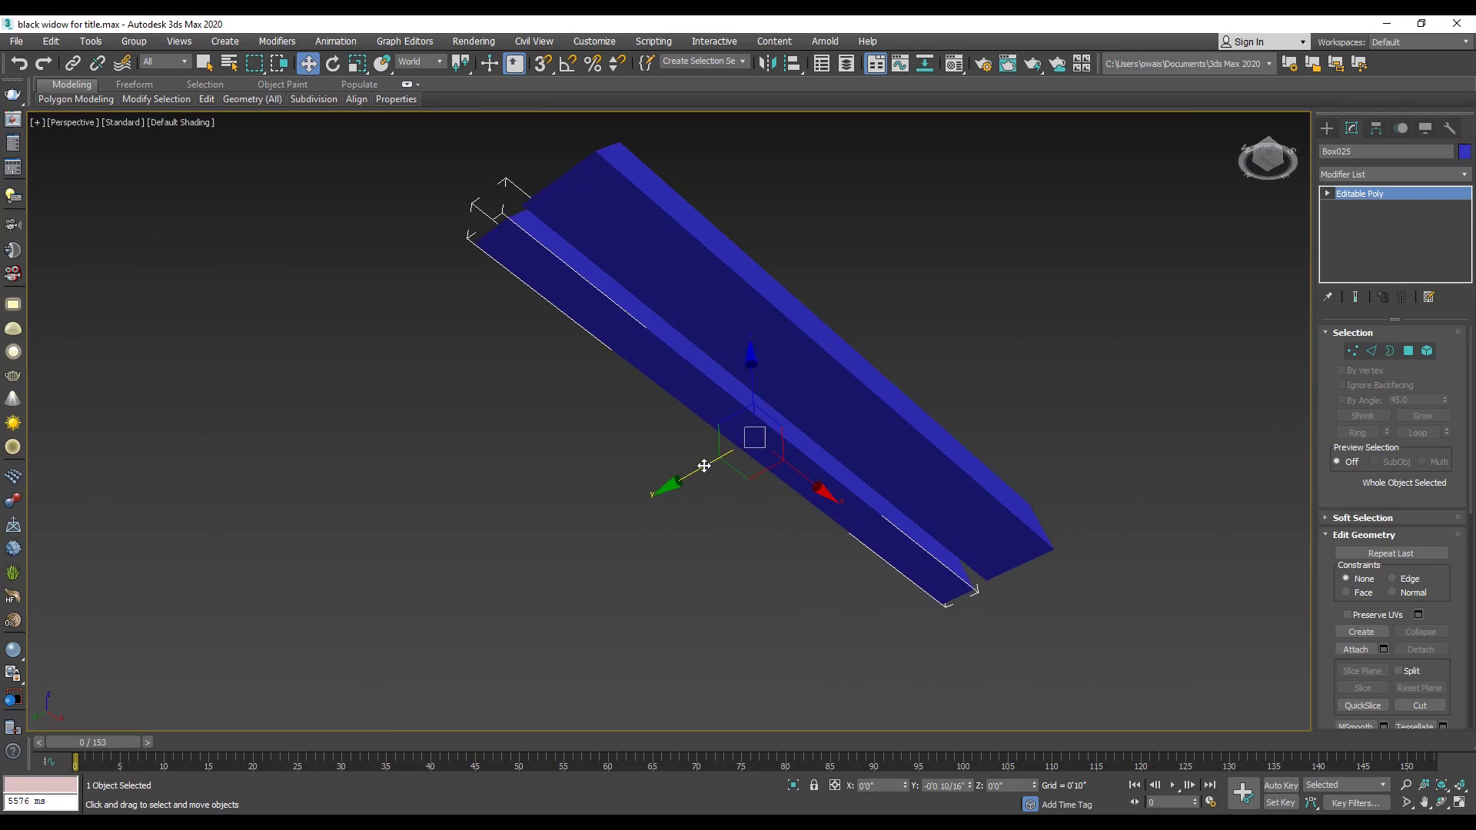
{"action": "left_click_drag", "start_coordinate": [708, 466], "coordinate": [718, 460]}
Make three more copies of the narrow beam along Y with even gaps between them
{"action": "middle_click_drag", "start_coordinate": [719, 461], "coordinate": [615, 531], "text": "alt"}
{"action": "mouse_move", "coordinate": [734, 462]}
{"action": "left_mouse_down", "text": "shift"}
{"action": "mouse_move", "coordinate": [879, 462]}
{"action": "mouse_move", "coordinate": [850, 461]}
{"action": "left_mouse_up", "text": "shift"}
{"action": "left_click", "coordinate": [754, 493]}
{"action": "left_click", "coordinate": [787, 495]}
Select the wide beam with its four narrow beams and group them under the name Group001
{"action": "middle_click_drag", "start_coordinate": [787, 495], "coordinate": [734, 542]}
{"action": "left_click_drag", "start_coordinate": [861, 431], "coordinate": [550, 574]}
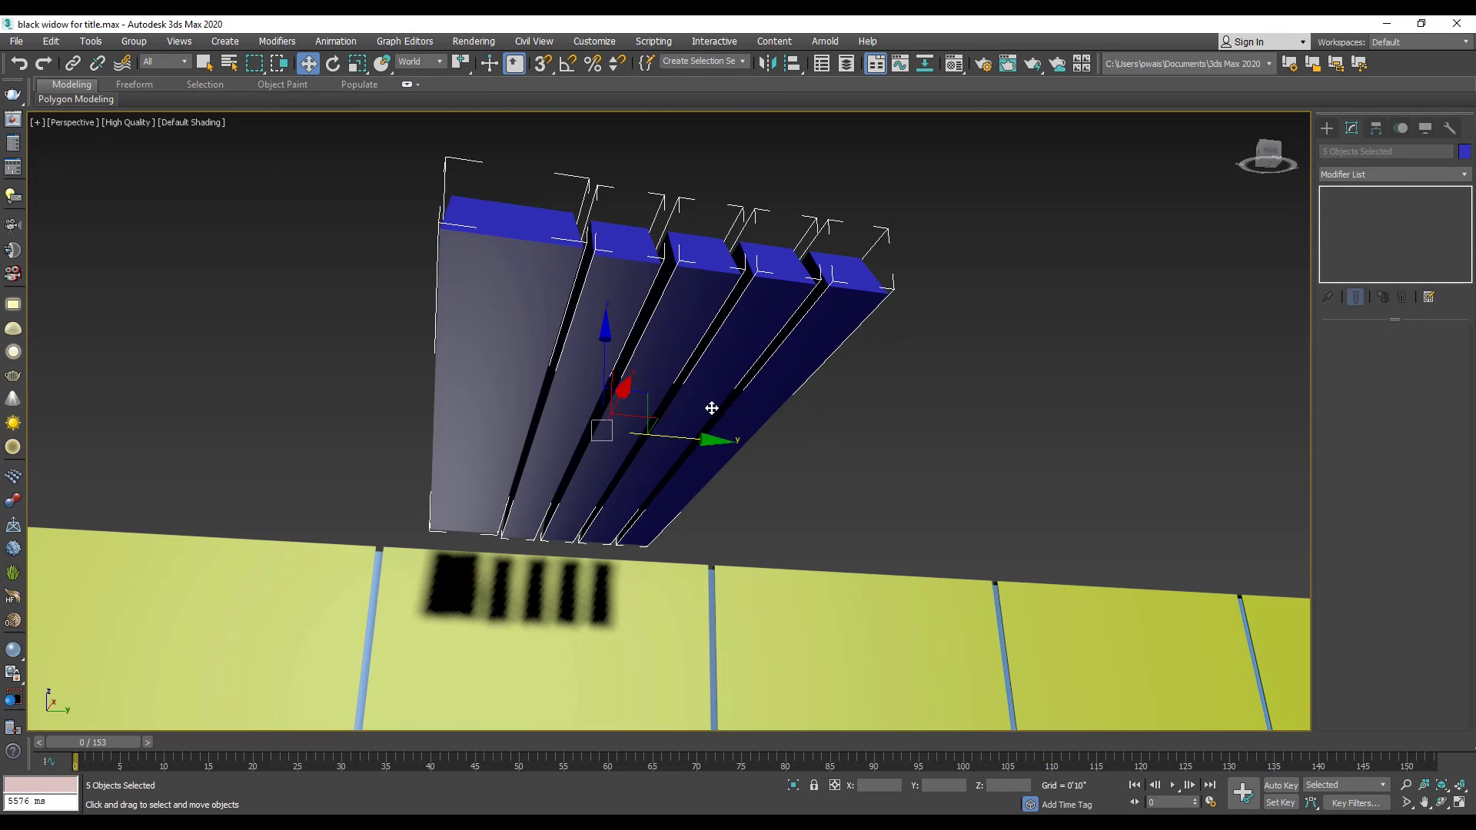
{"action": "left_click", "coordinate": [133, 42]}
{"action": "left_click", "coordinate": [142, 58]}
{"action": "left_click", "coordinate": [746, 453]}
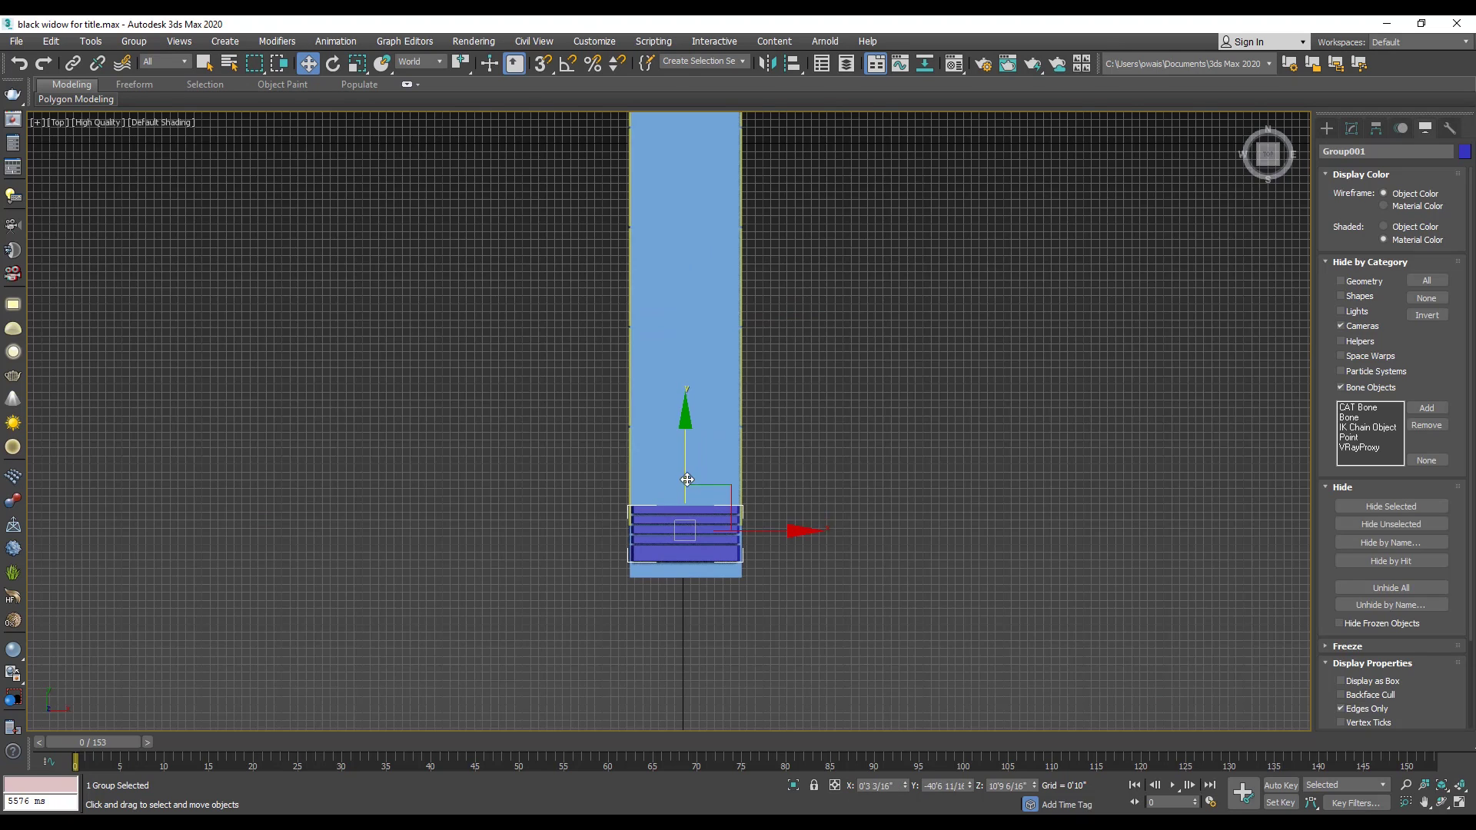
Copy the beam group repeatedly along Y over the corridor's length in the Top view, and delete the surplus copy
{"action": "left_click_drag", "start_coordinate": [685, 469], "coordinate": [697, 355], "text": "shift"}
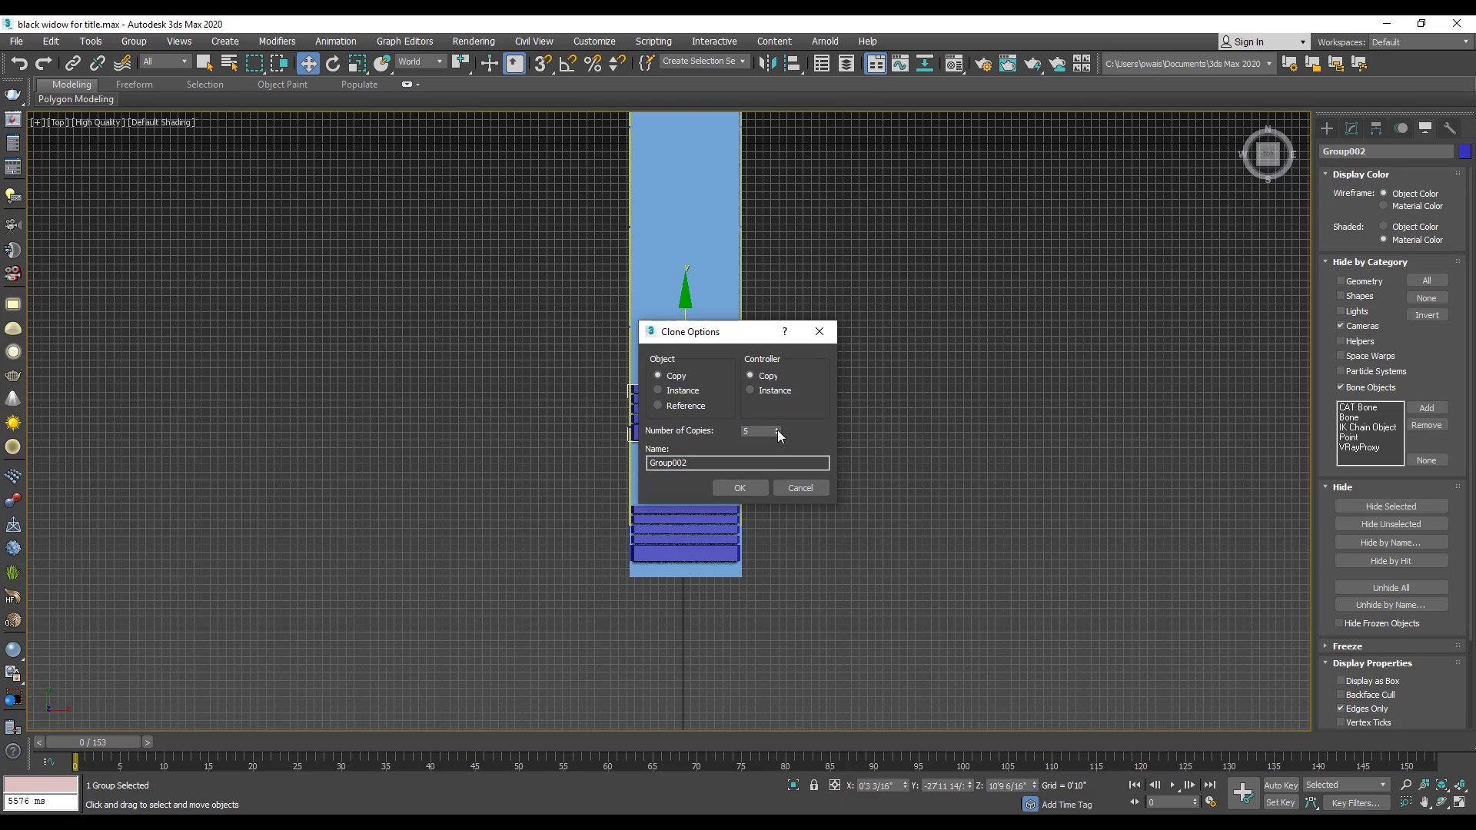
{"action": "left_click", "coordinate": [776, 428]}
{"action": "left_click", "coordinate": [776, 427]}
{"action": "left_click", "coordinate": [739, 488]}
{"action": "scroll", "coordinate": [733, 487], "scroll_direction": "down", "scroll_amount": 5}
{"action": "middle_click_drag", "start_coordinate": [735, 192], "coordinate": [736, 355]}
{"action": "key", "text": "Delete"}
Check the corridor reference image, and create a small box about 1'2" long, 7" wide and 8" high at the side wall's foot
{"action": "key", "text": "c"}
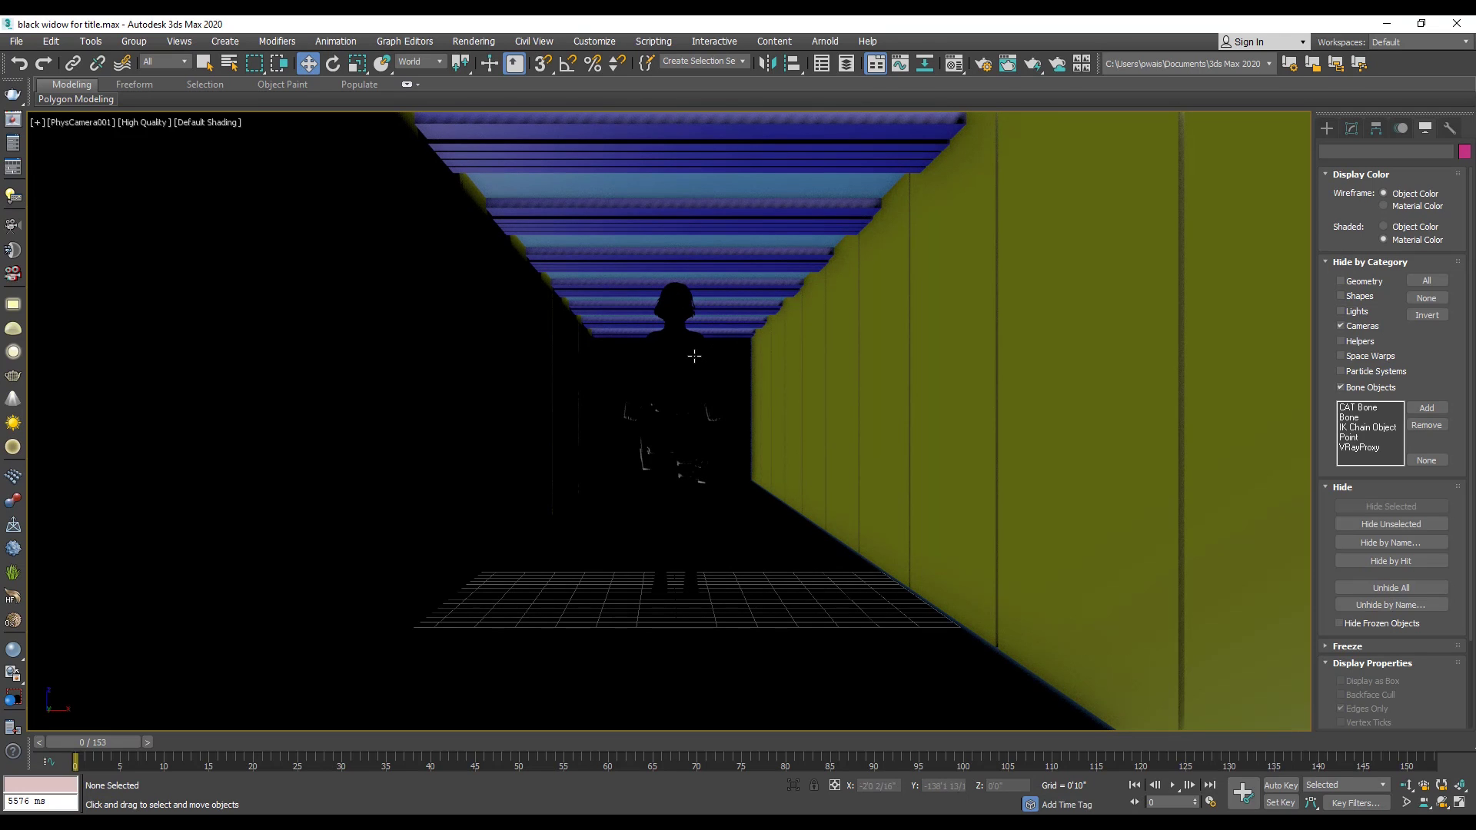
{"action": "key", "text": "alt+Tab"}
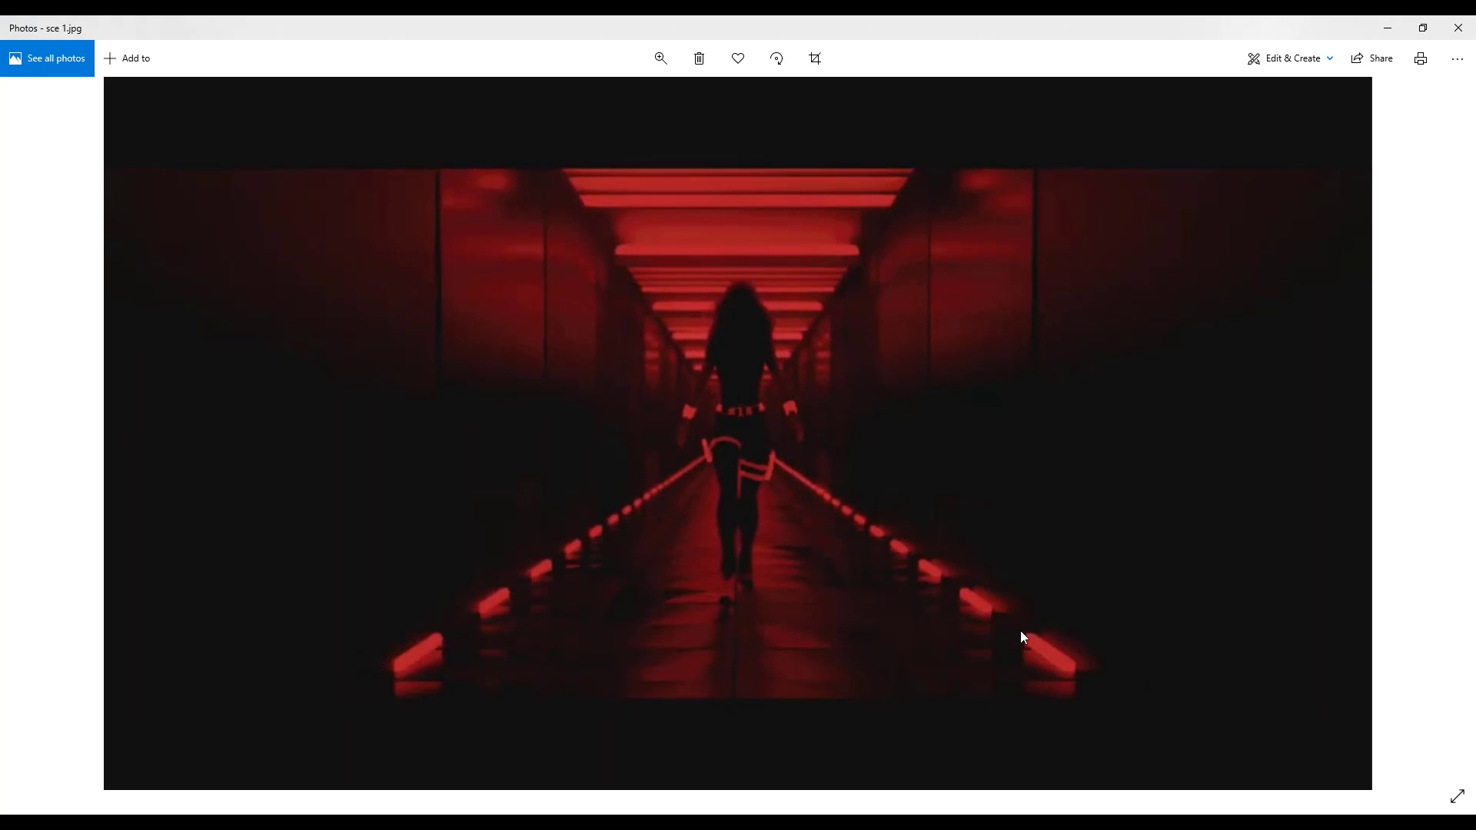
{"action": "key", "text": "alt+Tab"}
{"action": "left_click", "coordinate": [1362, 220]}
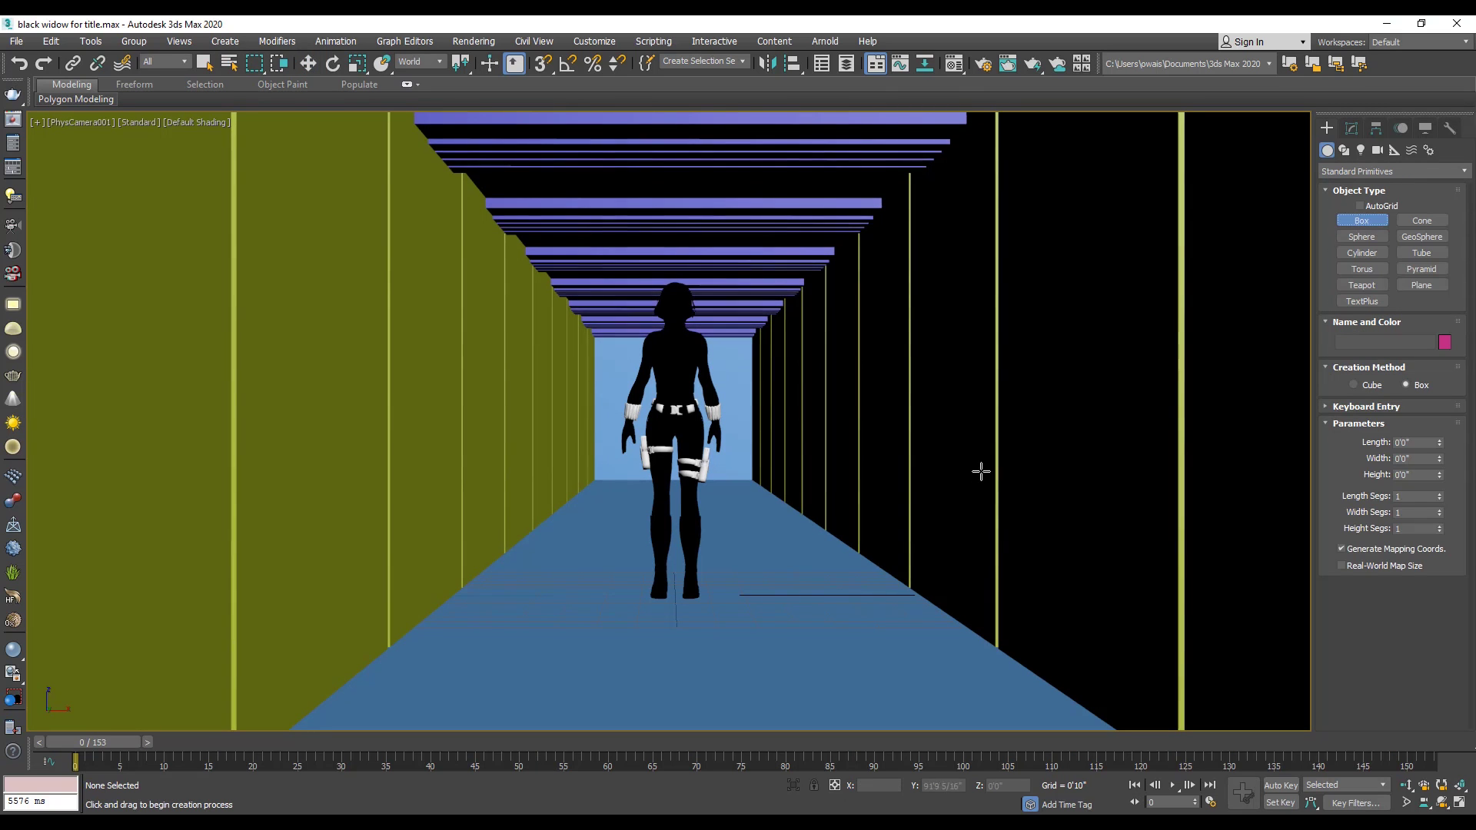
{"action": "key", "text": "p"}
{"action": "middle_click_drag", "start_coordinate": [941, 525], "coordinate": [872, 494]}
{"action": "middle_click_drag", "start_coordinate": [966, 582], "coordinate": [951, 494]}
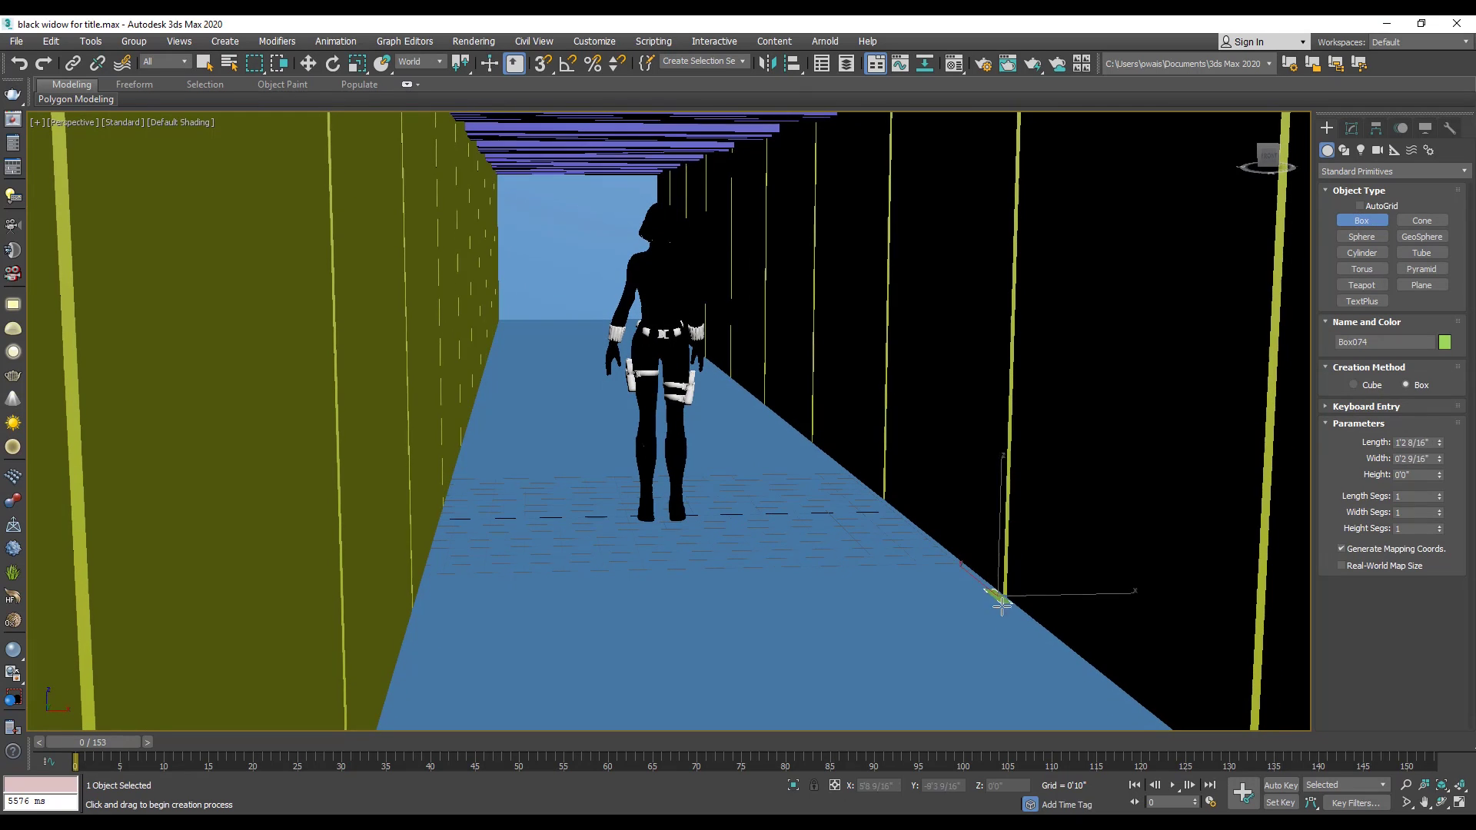
{"action": "left_click_drag", "start_coordinate": [989, 593], "coordinate": [984, 605]}
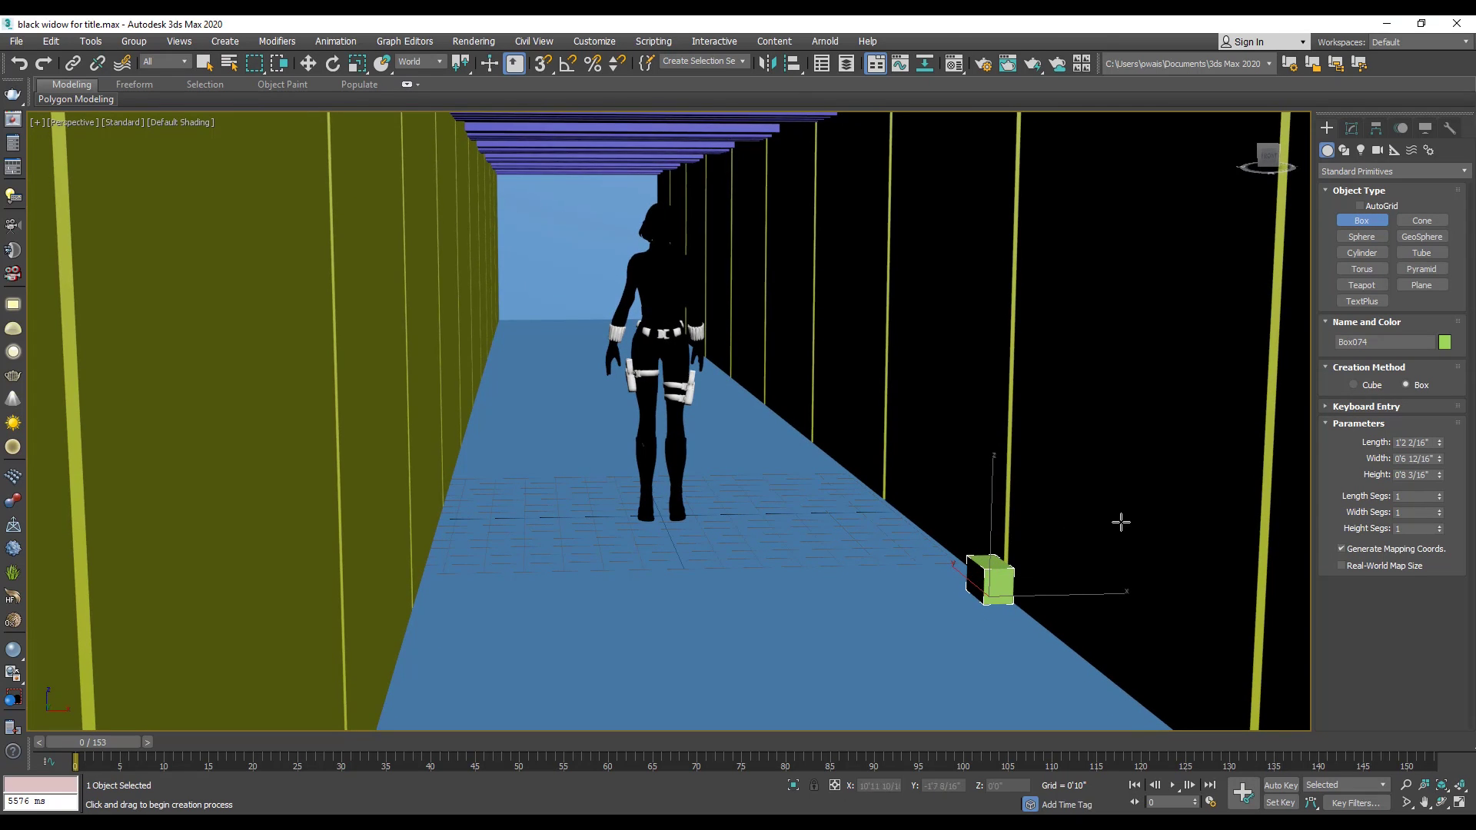
Create an upright cylinder about 4'10" high beside the small box, and reduce its radius to about 1 7/16"
{"action": "left_click", "coordinate": [1363, 253]}
{"action": "left_click_drag", "start_coordinate": [1015, 626], "coordinate": [1028, 589]}
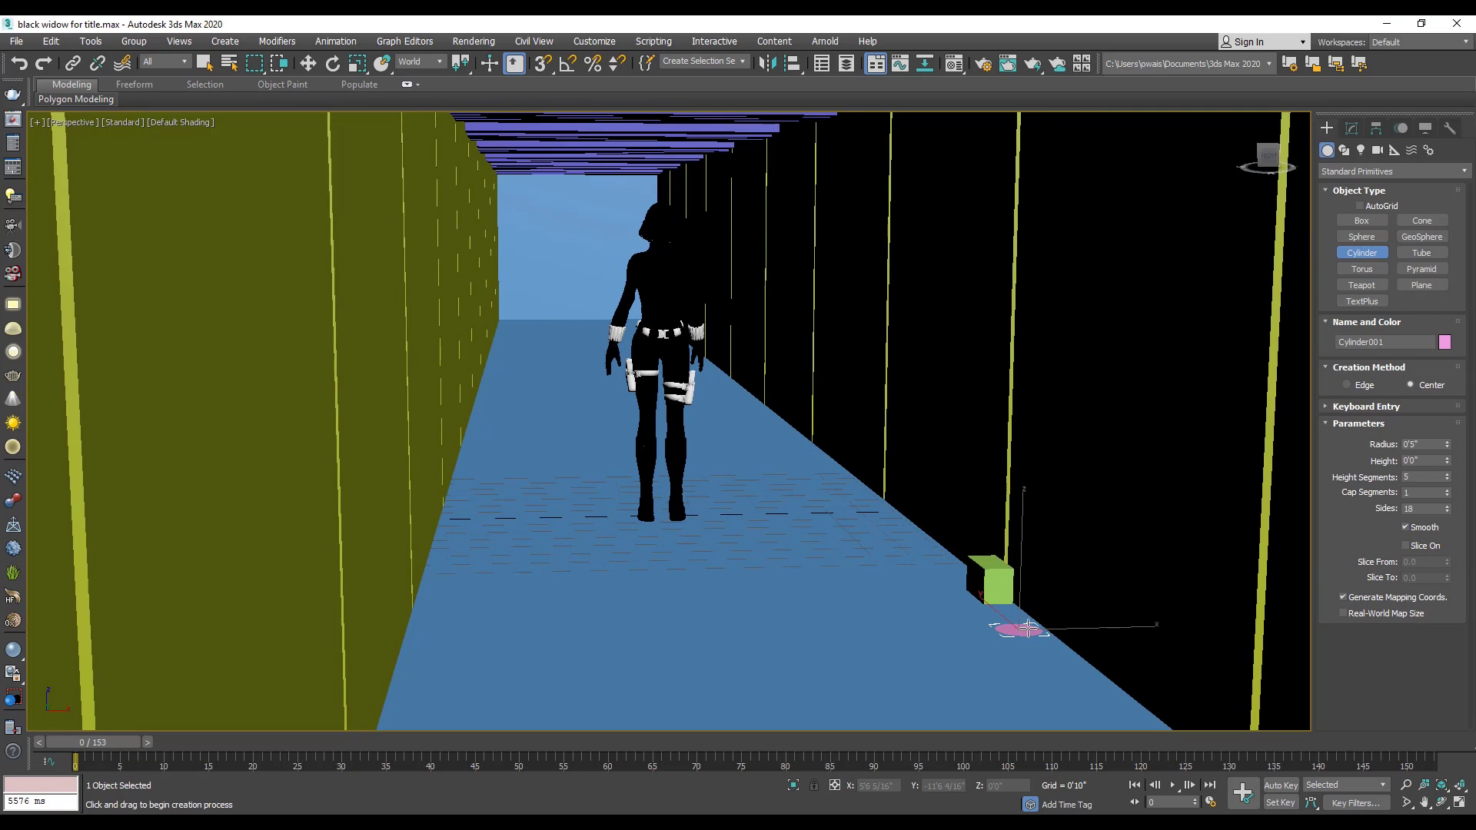
{"action": "left_click", "coordinate": [1190, 357]}
{"action": "left_click", "coordinate": [1351, 129]}
{"action": "left_click_drag", "start_coordinate": [1447, 358], "coordinate": [1449, 407]}
Rotate the cylinder with angle snap to lie along the corridor, move it against the box face, and set its radius to 1 14/16"
{"action": "key", "text": "e"}
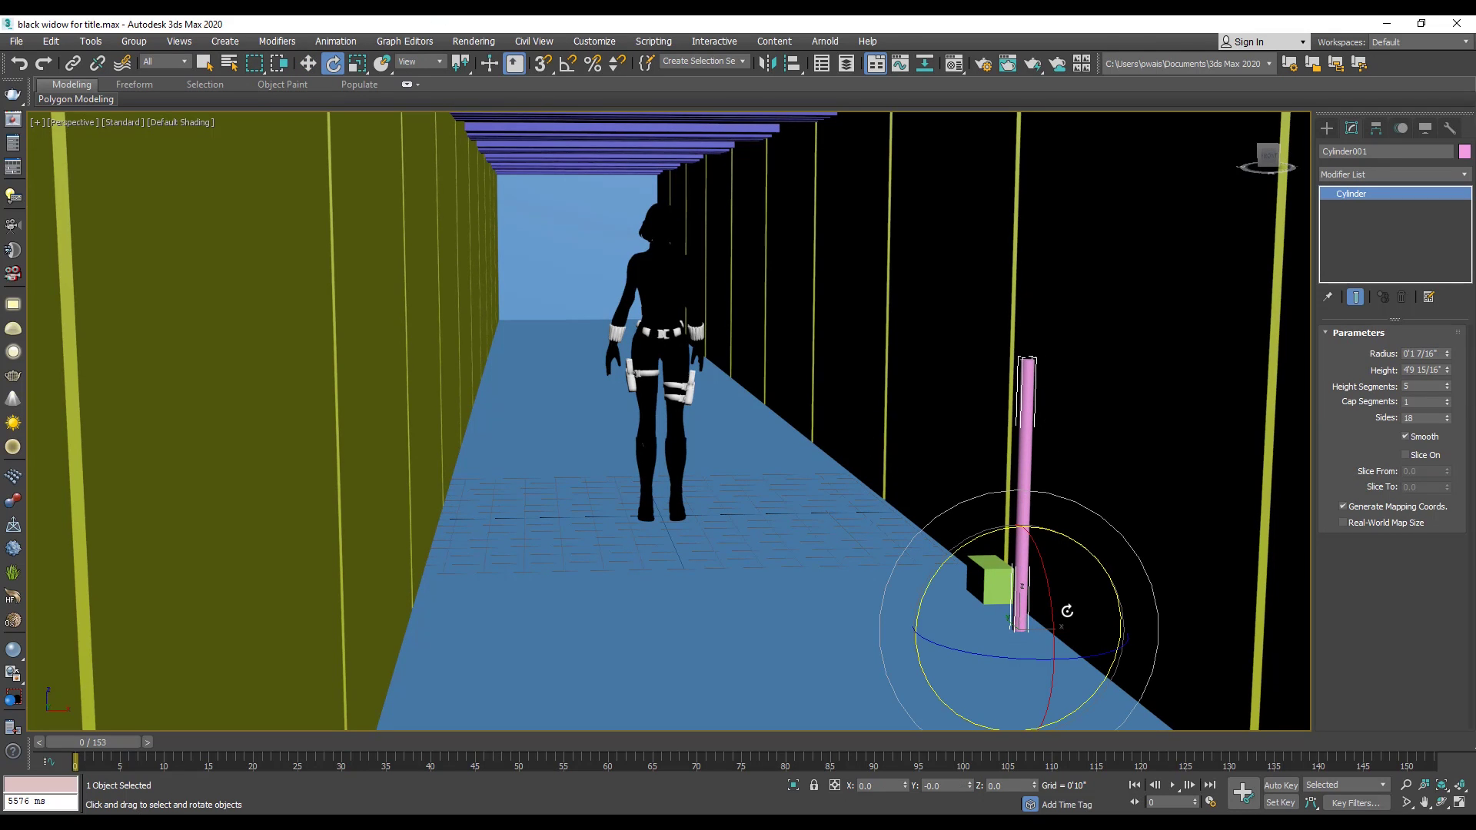
{"action": "left_click", "coordinate": [568, 63]}
{"action": "left_click_drag", "start_coordinate": [1053, 561], "coordinate": [954, 573]}
{"action": "key", "text": "w"}
{"action": "left_click_drag", "start_coordinate": [1038, 598], "coordinate": [1049, 596]}
{"action": "left_click_drag", "start_coordinate": [998, 523], "coordinate": [998, 514]}
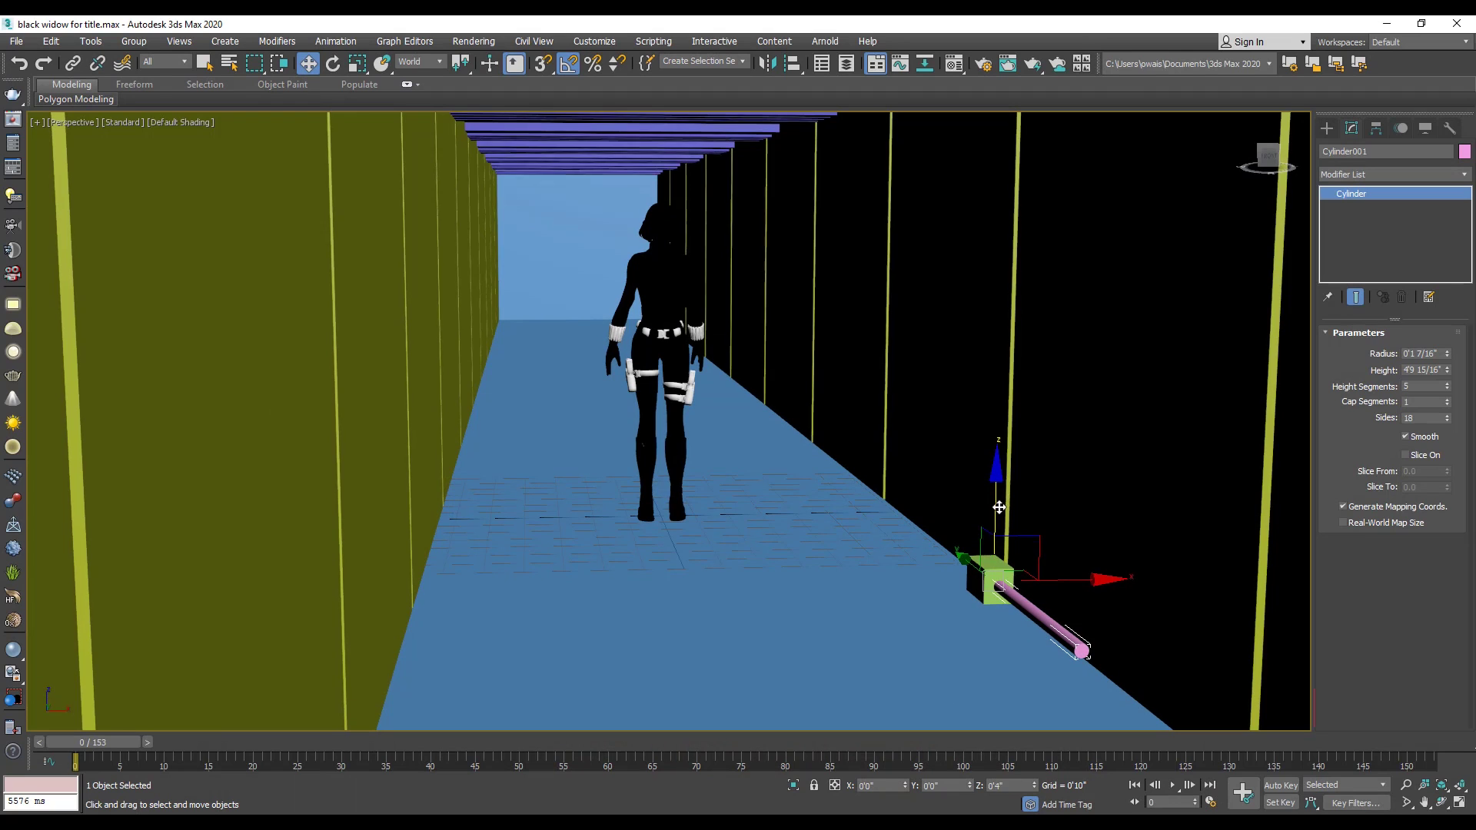
{"action": "left_click_drag", "start_coordinate": [1447, 354], "coordinate": [1449, 331]}
Select the small box and cylinder together, and move them along the side wall to the corridor's far end
{"action": "left_click", "coordinate": [981, 590], "text": "ctrl"}
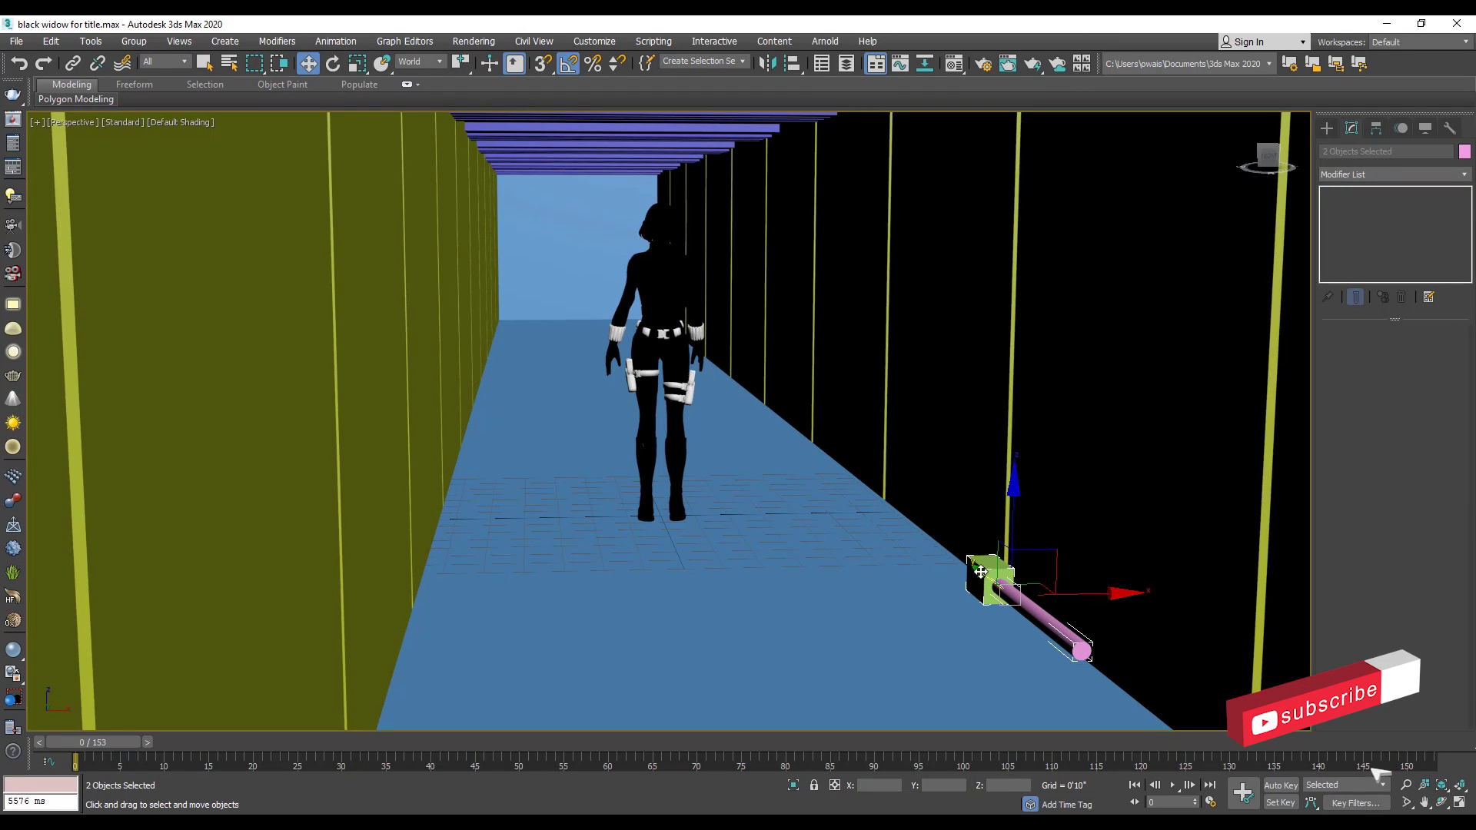
{"action": "left_click_drag", "start_coordinate": [981, 589], "coordinate": [931, 501]}
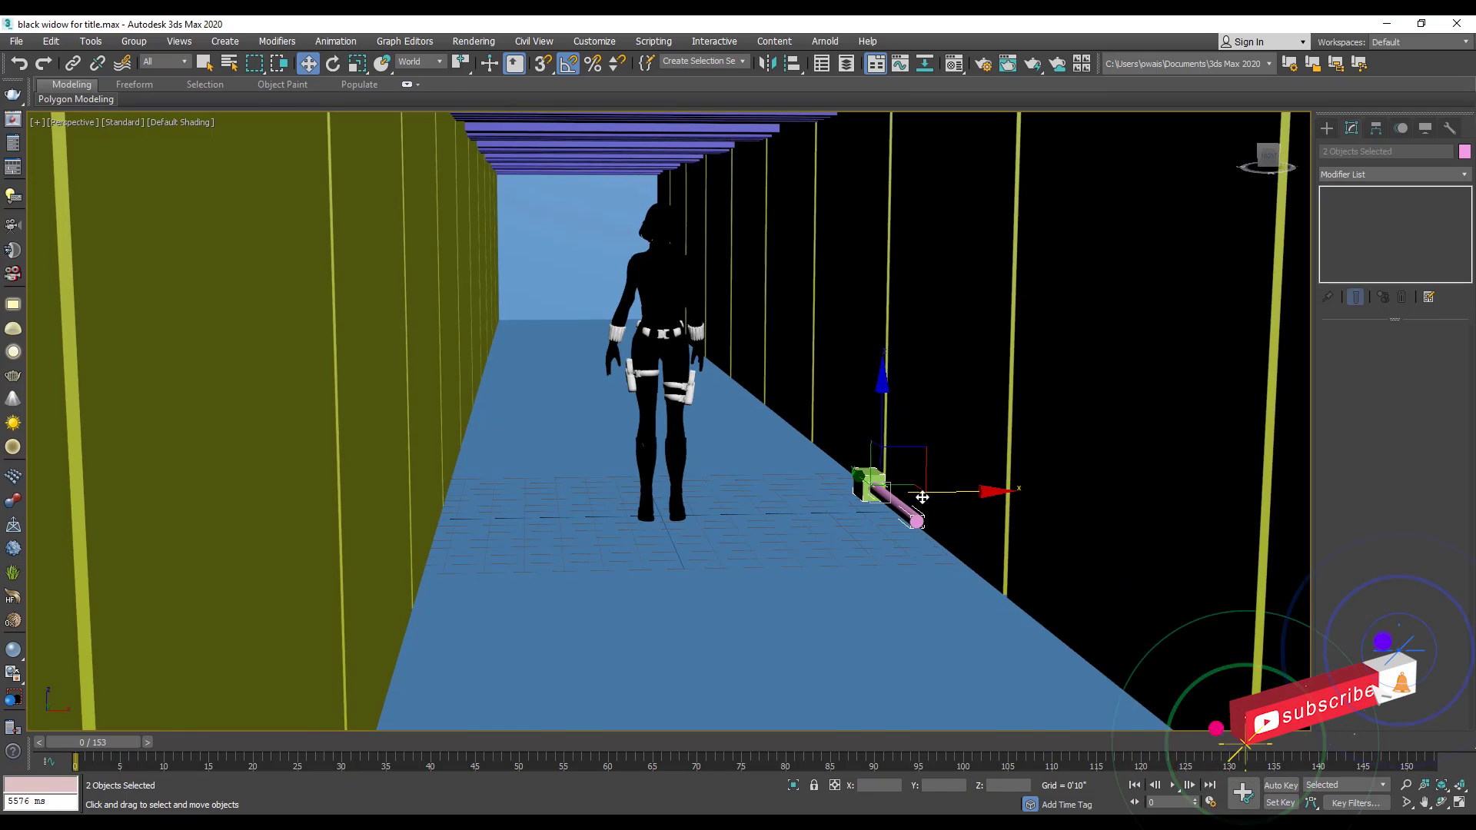
{"action": "key", "text": "t"}
{"action": "key", "text": "F3"}
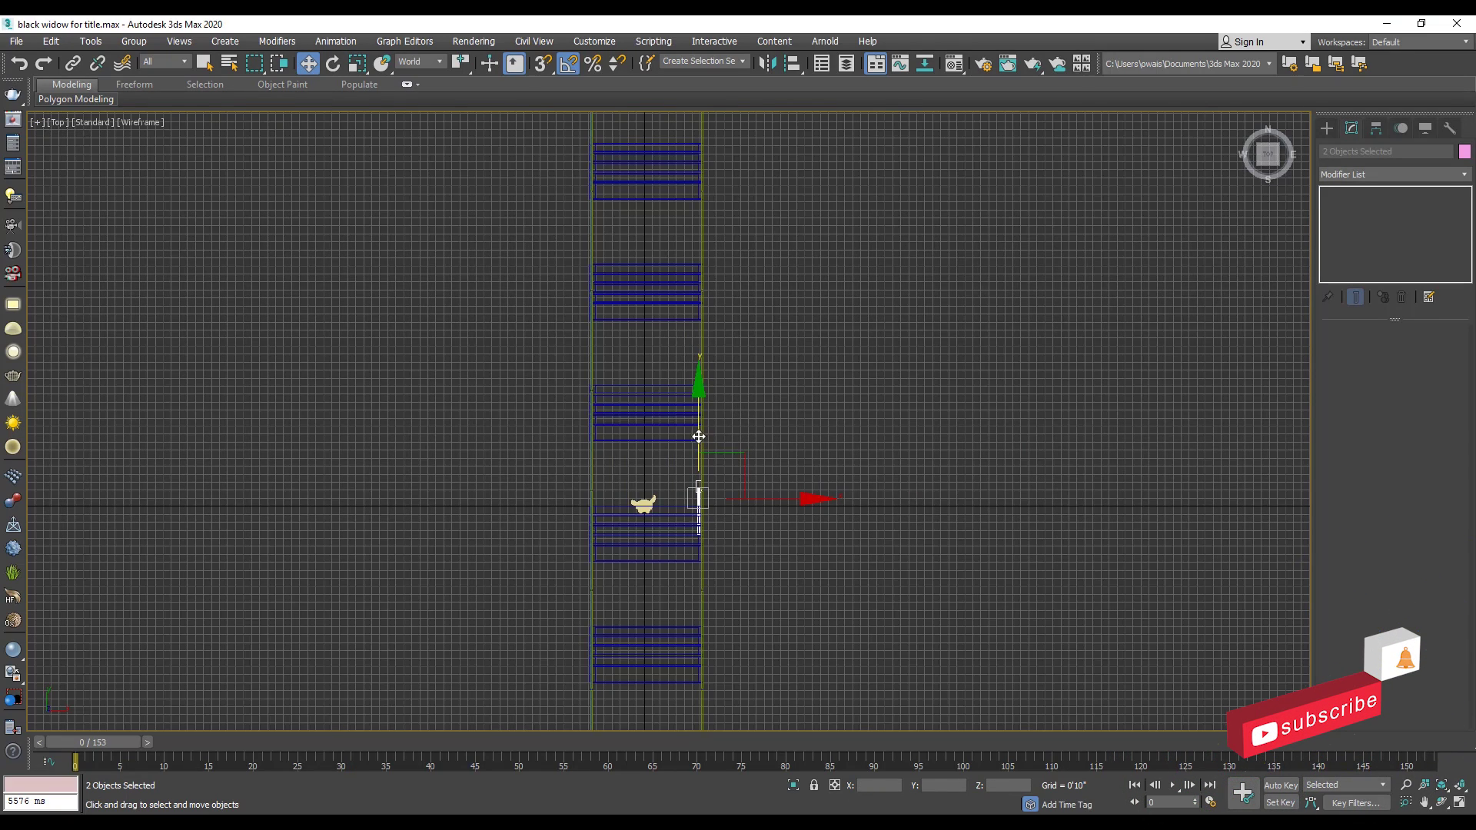
{"action": "left_click_drag", "start_coordinate": [699, 418], "coordinate": [699, 66]}
{"action": "middle_click_drag", "start_coordinate": [724, 219], "coordinate": [806, 580]}
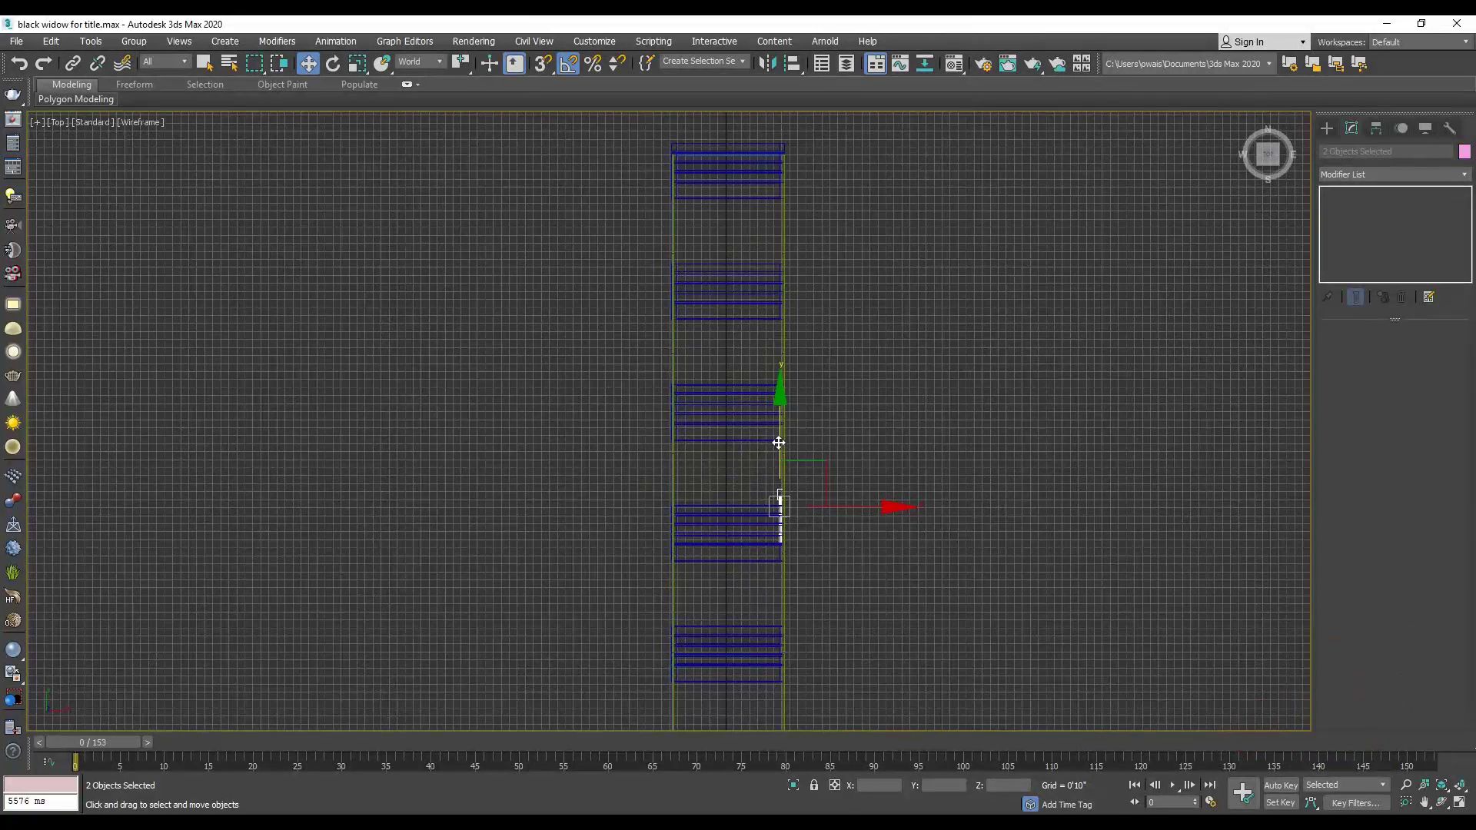
{"action": "left_click_drag", "start_coordinate": [778, 429], "coordinate": [818, 114]}
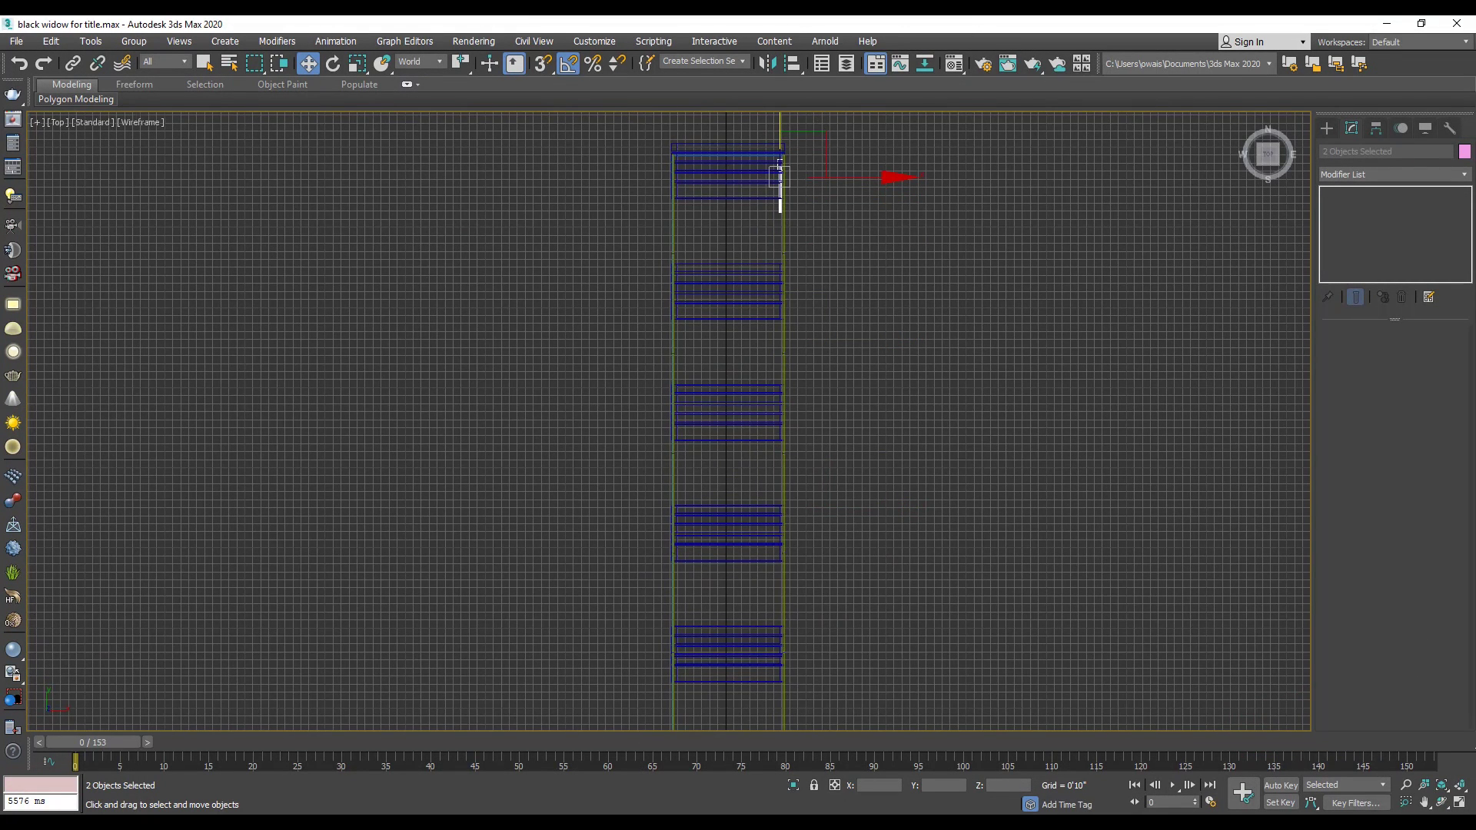
Isolate the small box and cylinder in a shaded Perspective view
{"action": "key", "text": "z"}
{"action": "key", "text": "p"}
{"action": "key", "text": "z"}
{"action": "middle_click_drag", "start_coordinate": [656, 479], "coordinate": [681, 382], "text": "alt"}
{"action": "left_click_drag", "start_coordinate": [725, 310], "coordinate": [1274, 277]}
{"action": "key", "text": "z"}
{"action": "middle_click_drag", "start_coordinate": [862, 393], "coordinate": [870, 359], "text": "alt"}
{"action": "key", "text": "F3"}
{"action": "left_click", "coordinate": [685, 331]}
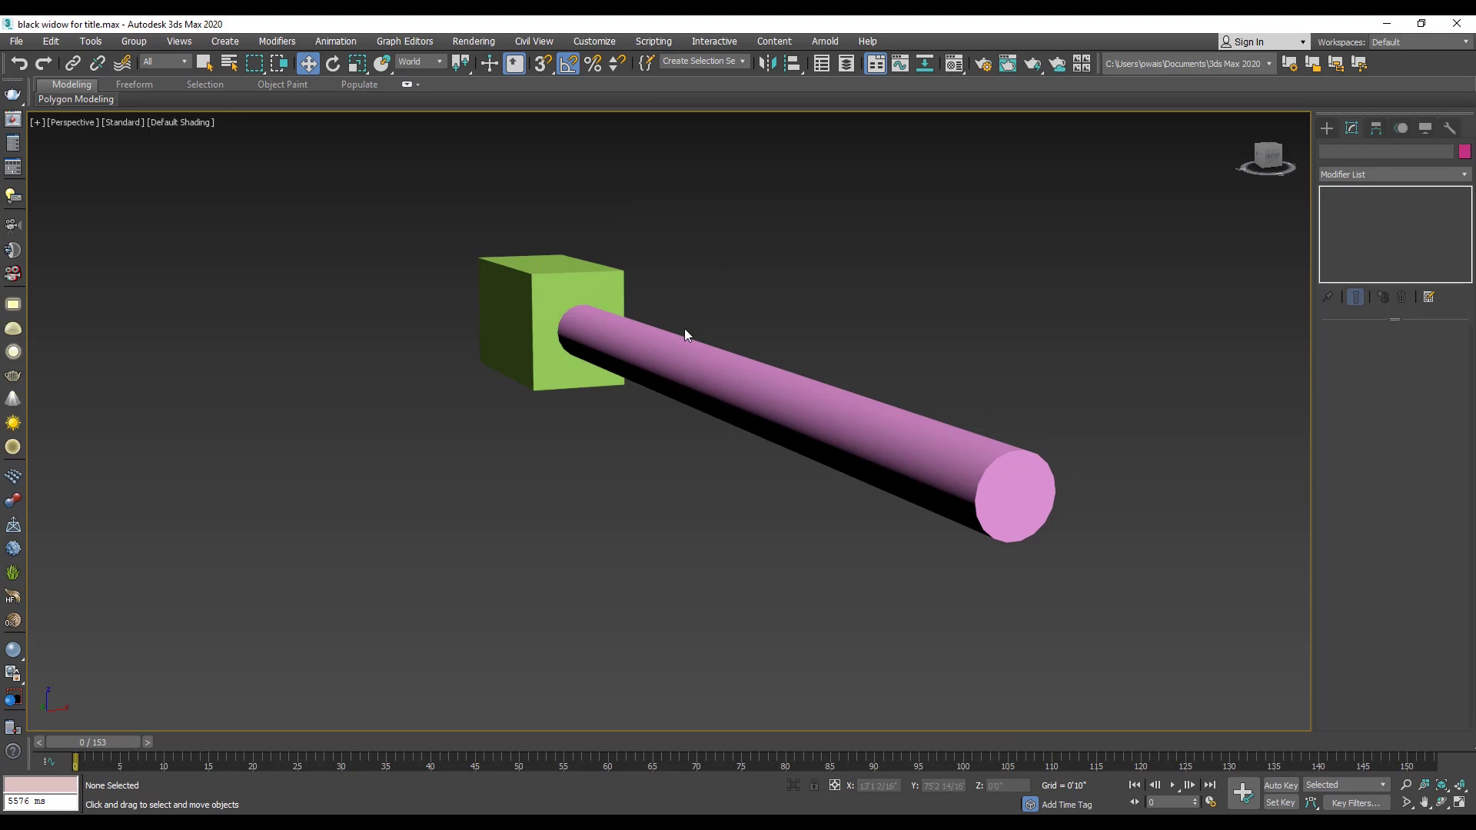
Assign the 03 - Default material to the small box, and set its diffuse color to dark gray with value 18
{"action": "left_click", "coordinate": [526, 273]}
{"action": "key", "text": "m"}
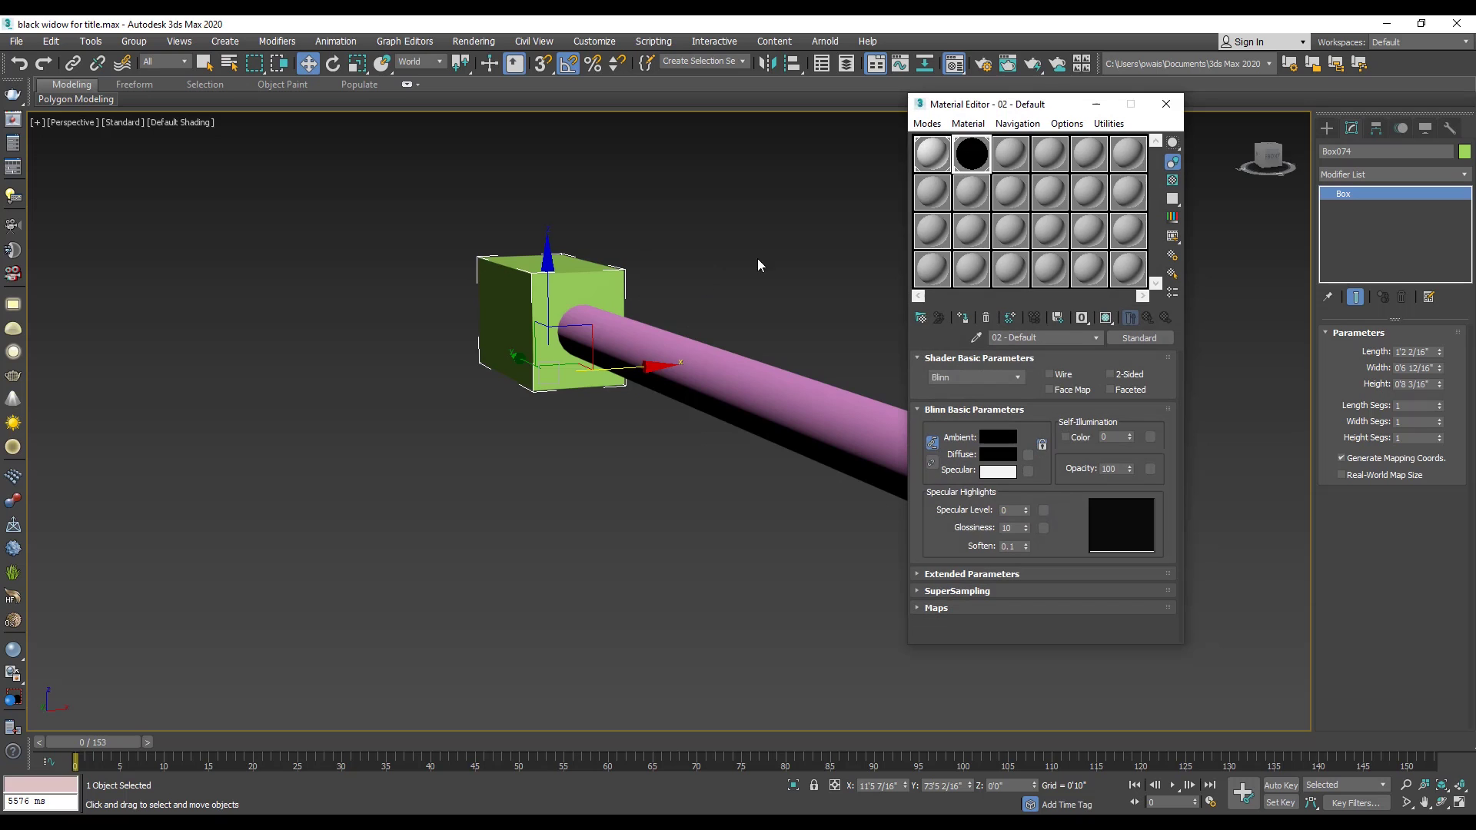
{"action": "left_click", "coordinate": [1024, 157]}
{"action": "left_click", "coordinate": [963, 318]}
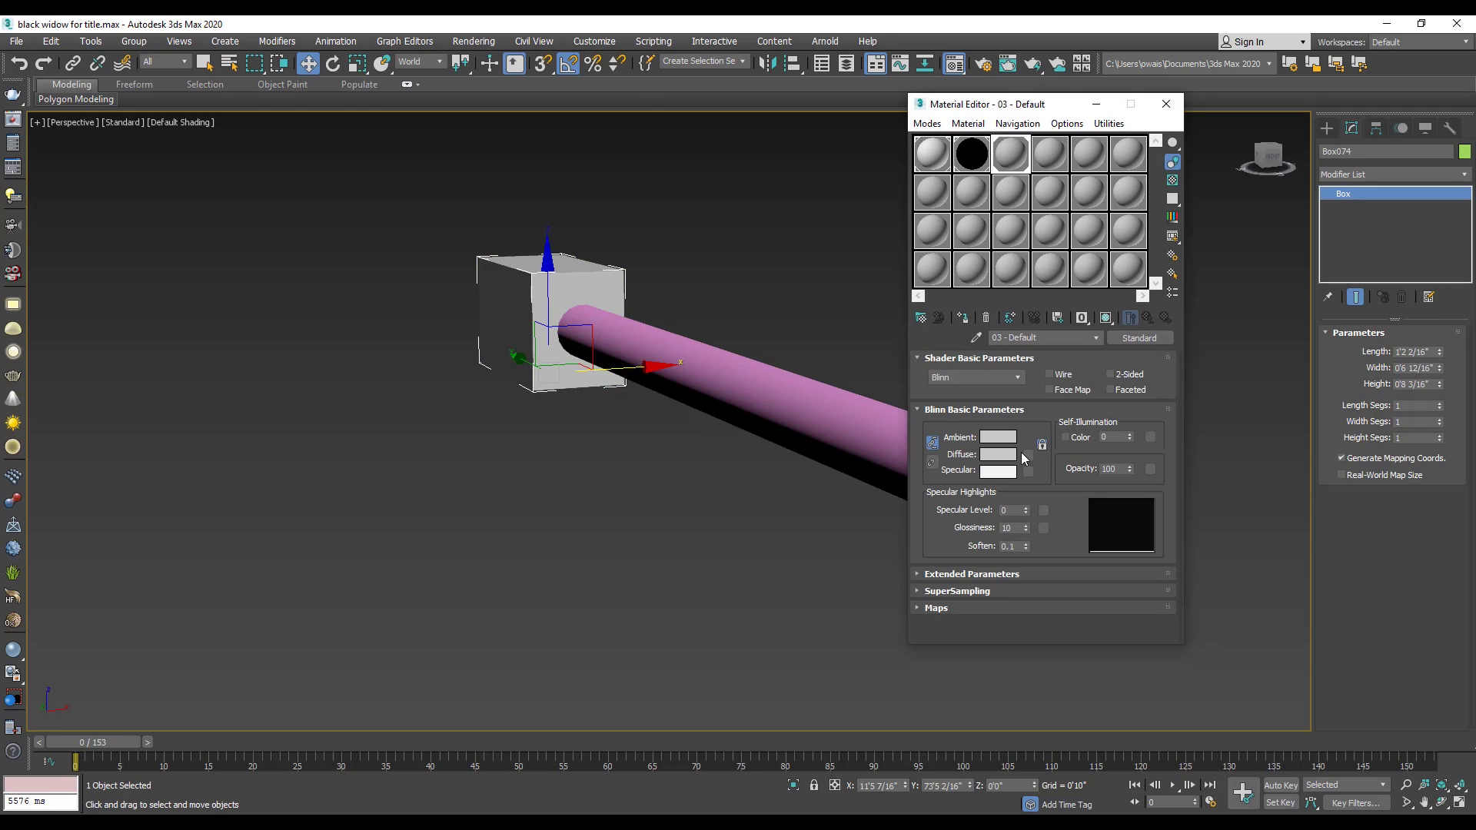
{"action": "left_click", "coordinate": [1004, 455]}
{"action": "left_click", "coordinate": [444, 129]}
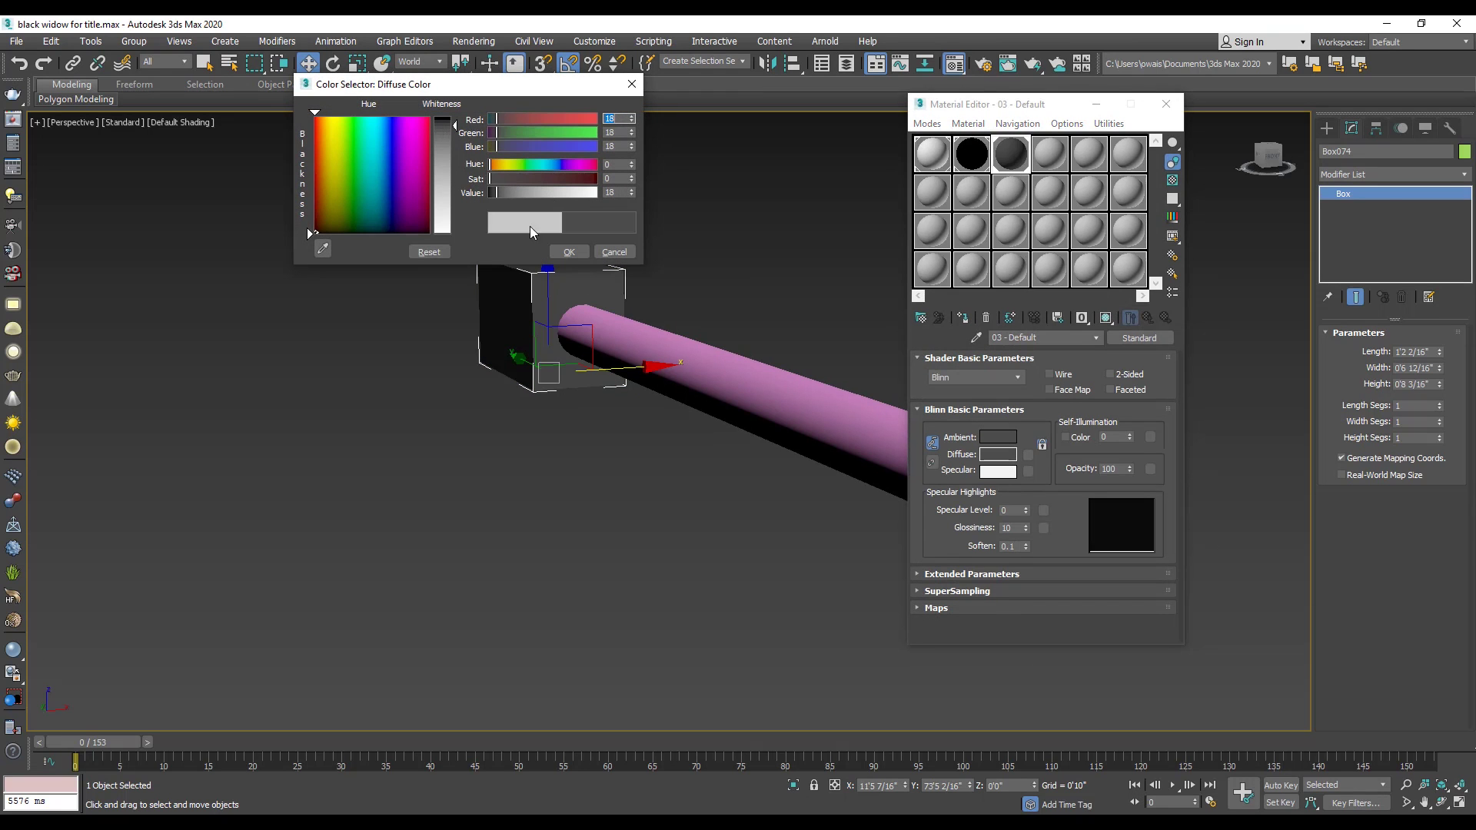
{"action": "left_click", "coordinate": [569, 253]}
Assign the 04 - Default material to the cylinder, and set its diffuse color to pale yellow with RGB 251, 252, 133
{"action": "left_click", "coordinate": [760, 400]}
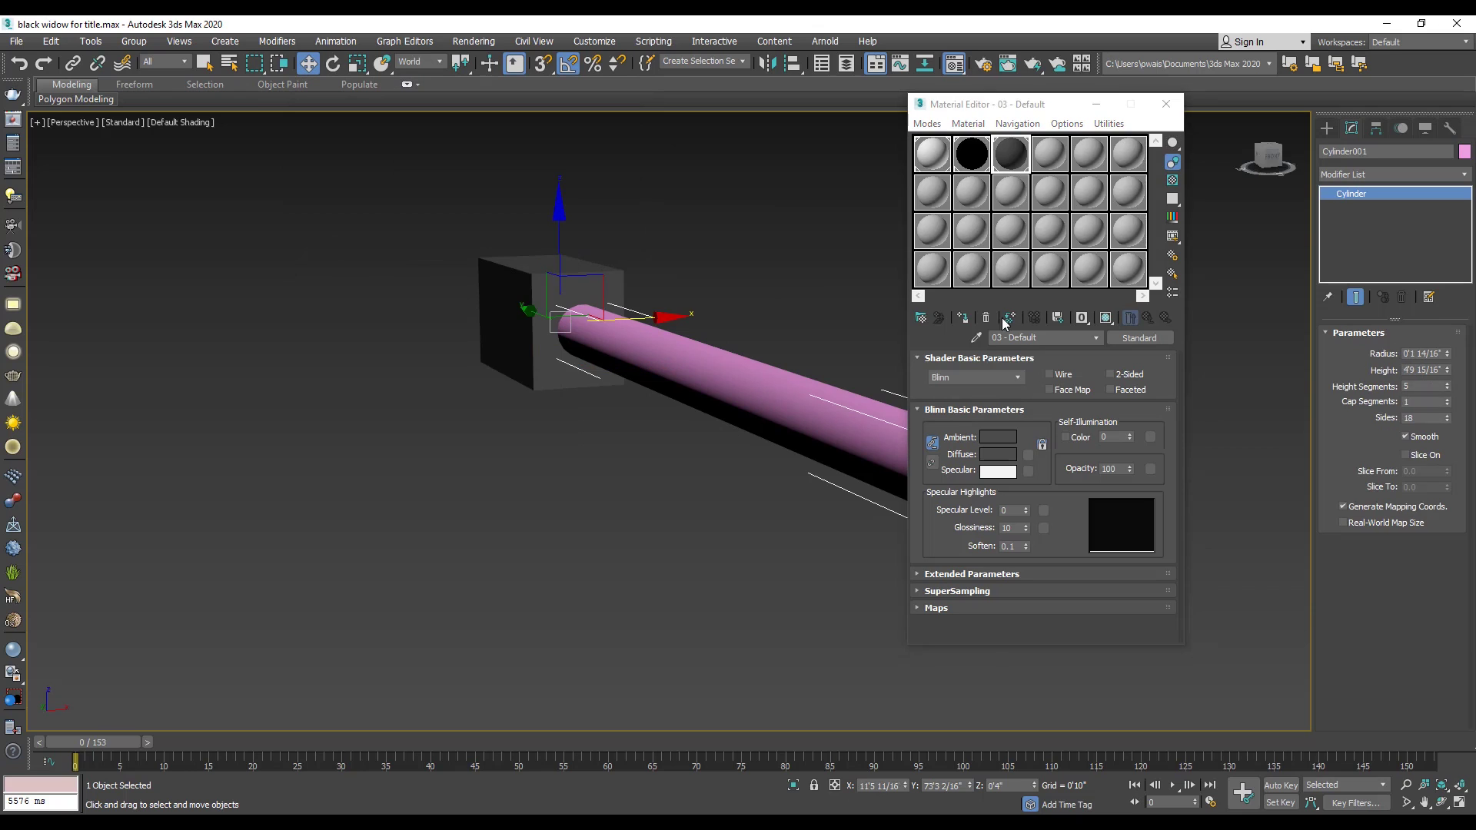
{"action": "left_click", "coordinate": [1058, 159]}
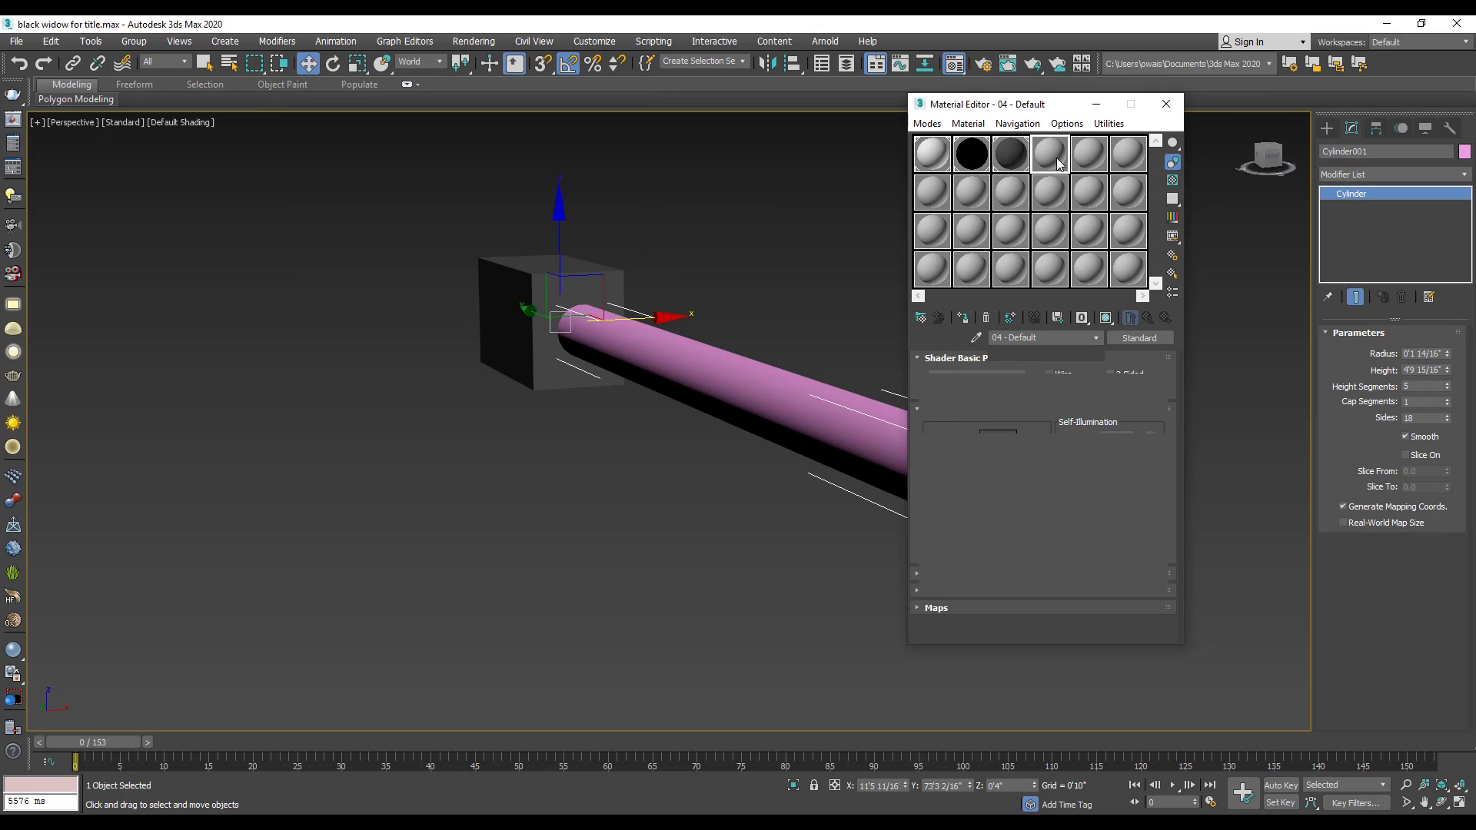
{"action": "left_click", "coordinate": [965, 317]}
{"action": "left_click", "coordinate": [998, 454]}
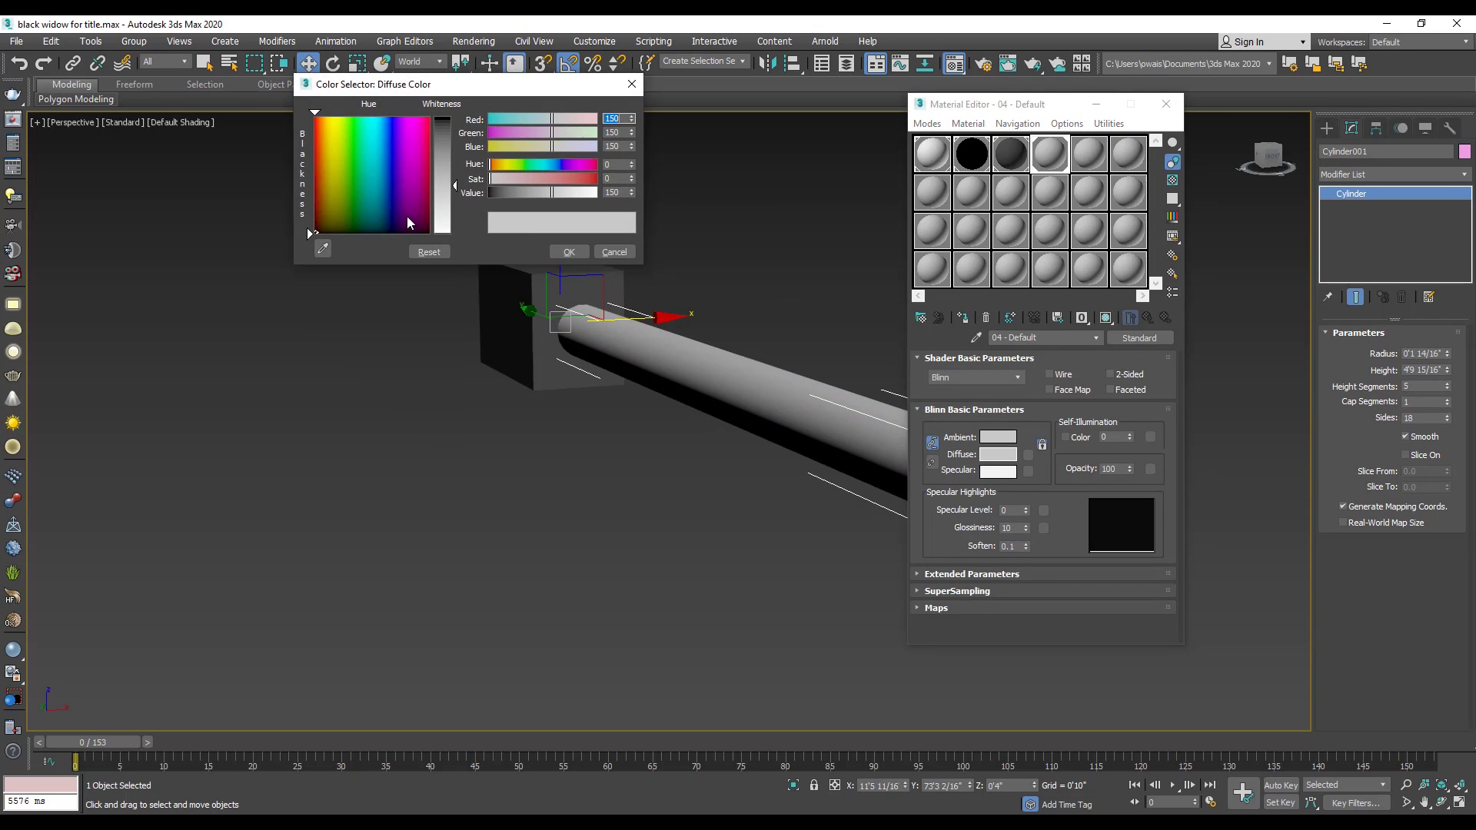
{"action": "left_click", "coordinate": [334, 220]}
{"action": "left_click_drag", "start_coordinate": [454, 182], "coordinate": [454, 179]}
{"action": "left_click_drag", "start_coordinate": [321, 201], "coordinate": [334, 117]}
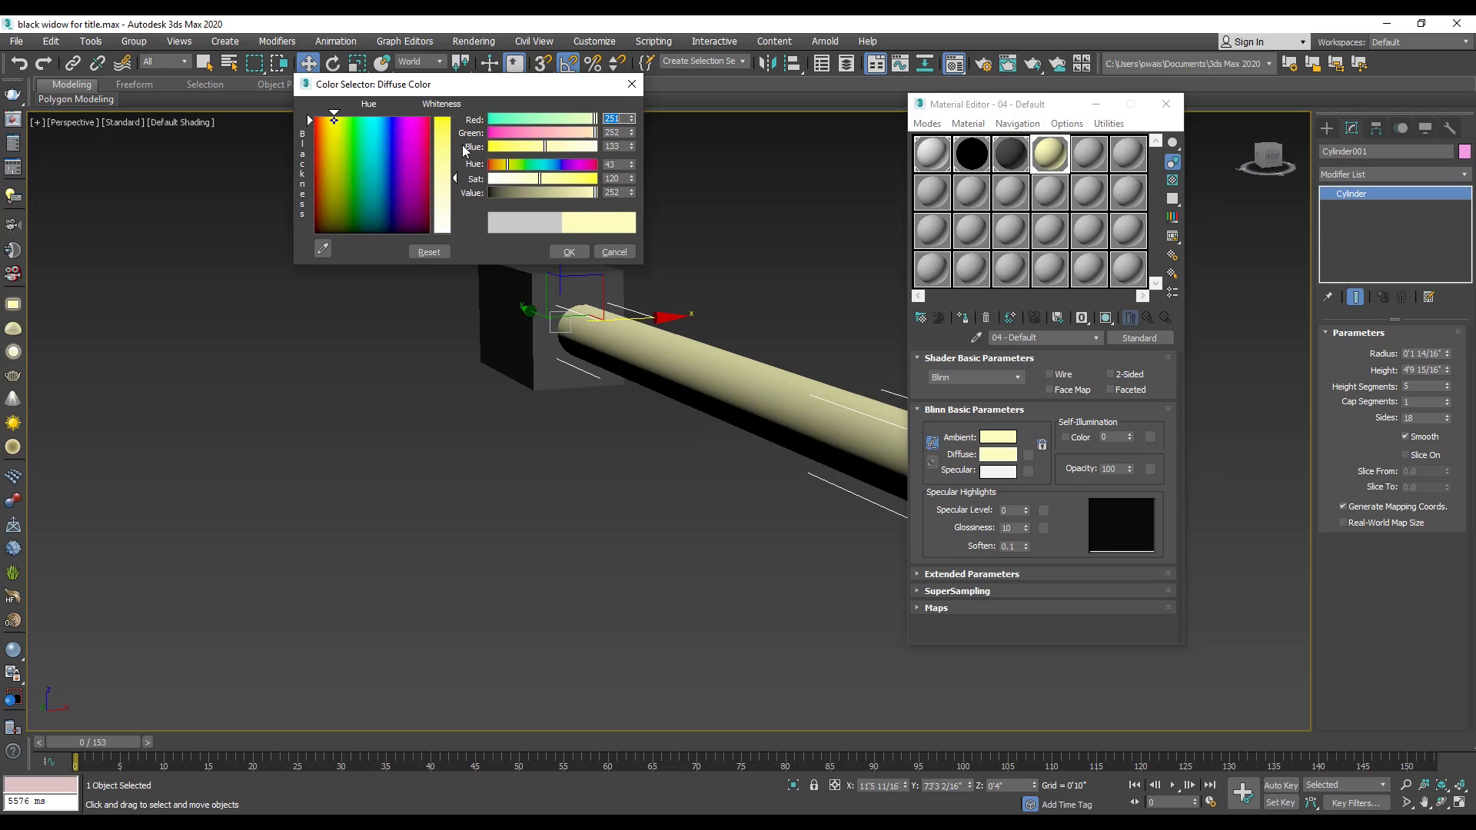
{"action": "left_click", "coordinate": [569, 253]}
{"action": "left_click", "coordinate": [1165, 105]}
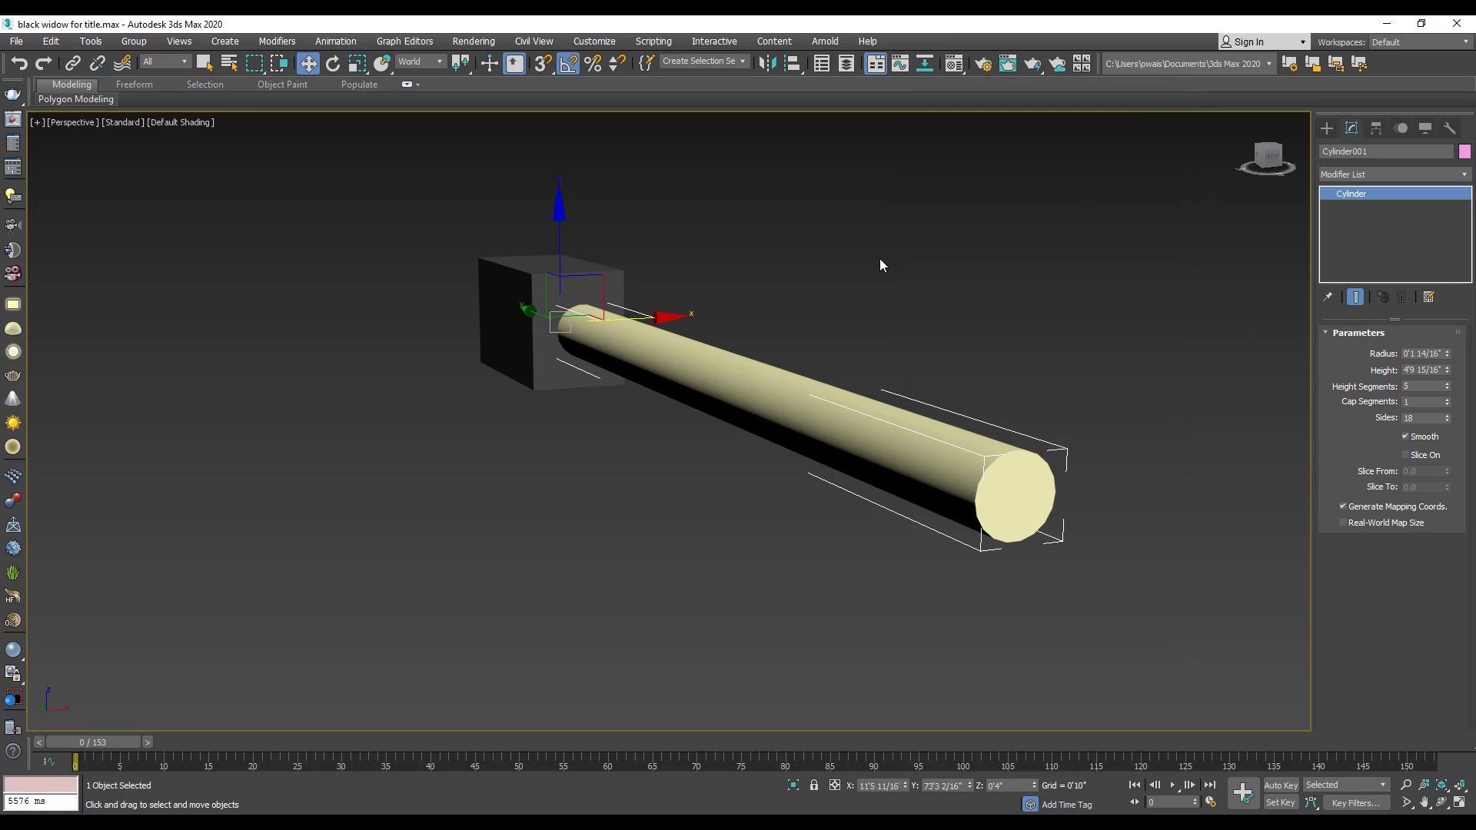
Select the box and cylinder, and clone them in the Top view as 10 copies spaced end to end along the side wall
{"action": "key", "text": "ctrl+a"}
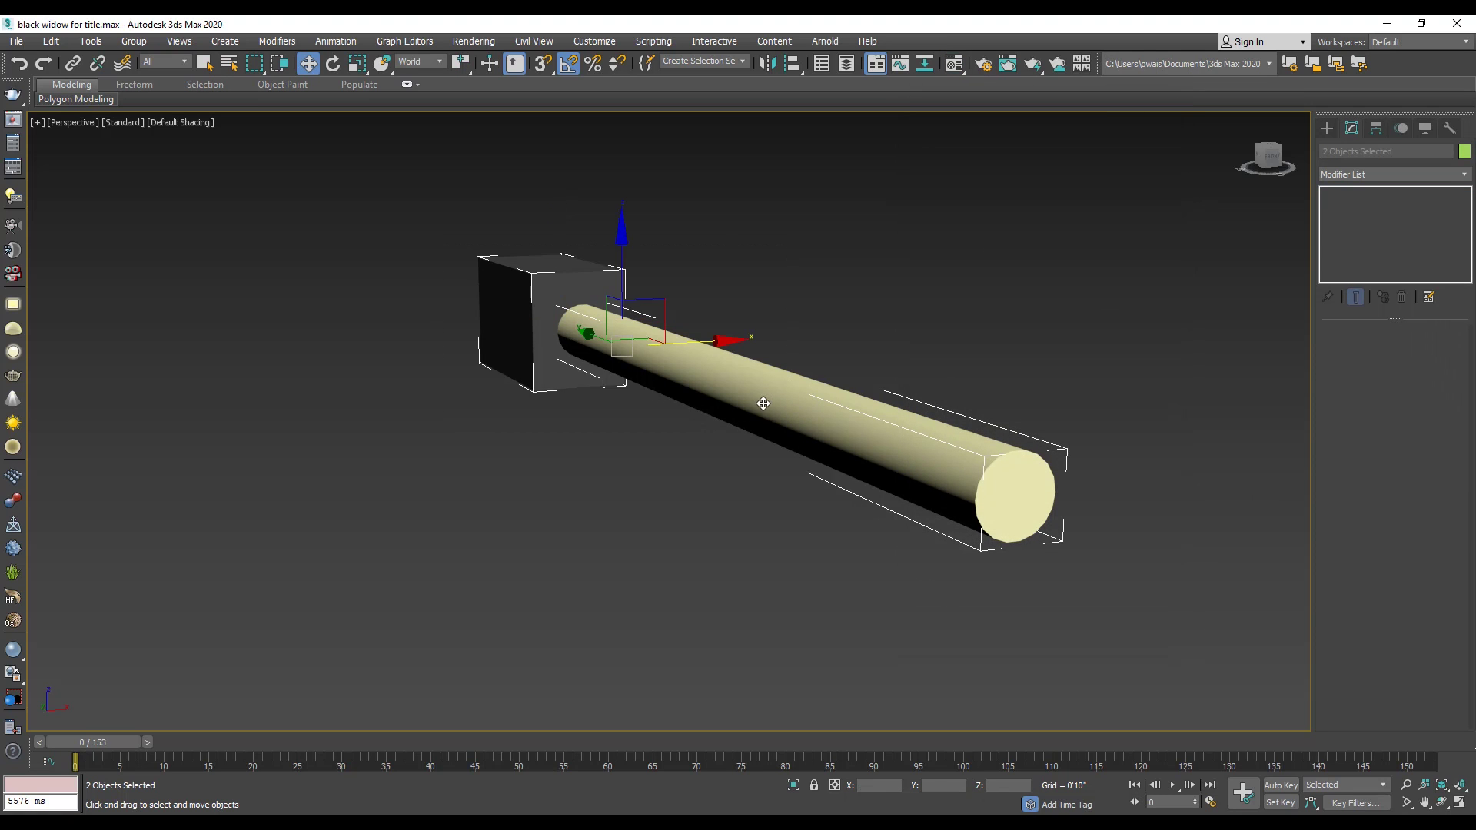
{"action": "key", "text": "t"}
{"action": "left_click_drag", "start_coordinate": [1031, 326], "coordinate": [847, 326]}
{"action": "scroll", "coordinate": [744, 148], "scroll_direction": "down", "scroll_amount": 5}
{"action": "mouse_move", "coordinate": [760, 144]}
{"action": "left_mouse_down", "text": "shift"}
{"action": "mouse_move", "coordinate": [787, 234]}
{"action": "mouse_move", "coordinate": [792, 215]}
{"action": "left_mouse_up", "text": "shift"}
{"action": "left_click_drag", "start_coordinate": [757, 432], "coordinate": [681, 436]}
{"action": "type", "text": "10"}
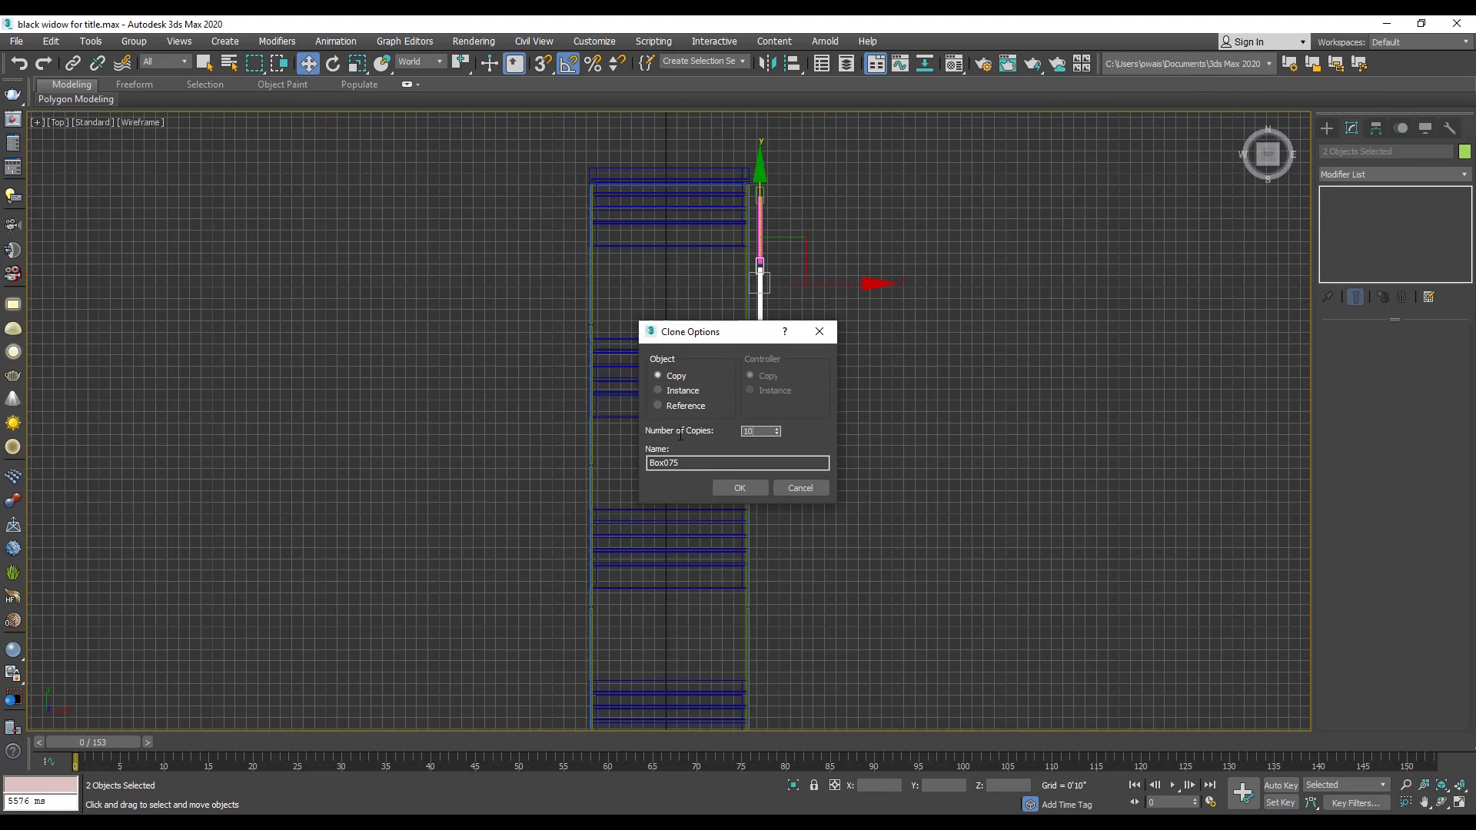
{"action": "left_click", "coordinate": [739, 488]}
Select the row of floor-light boxes and cylinders, and copy it farther along the wall to extend the row toward the character
{"action": "scroll", "coordinate": [752, 514], "scroll_direction": "down", "scroll_amount": 2}
{"action": "middle_click_drag", "start_coordinate": [812, 518], "coordinate": [806, 730]}
{"action": "left_click_drag", "start_coordinate": [840, 135], "coordinate": [755, 712]}
{"action": "left_click_drag", "start_coordinate": [820, 132], "coordinate": [744, 727]}
{"action": "scroll", "coordinate": [762, 163], "scroll_direction": "down", "scroll_amount": 2}
{"action": "left_click_drag", "start_coordinate": [763, 259], "coordinate": [785, 643], "text": "shift"}
{"action": "left_click", "coordinate": [743, 488]}
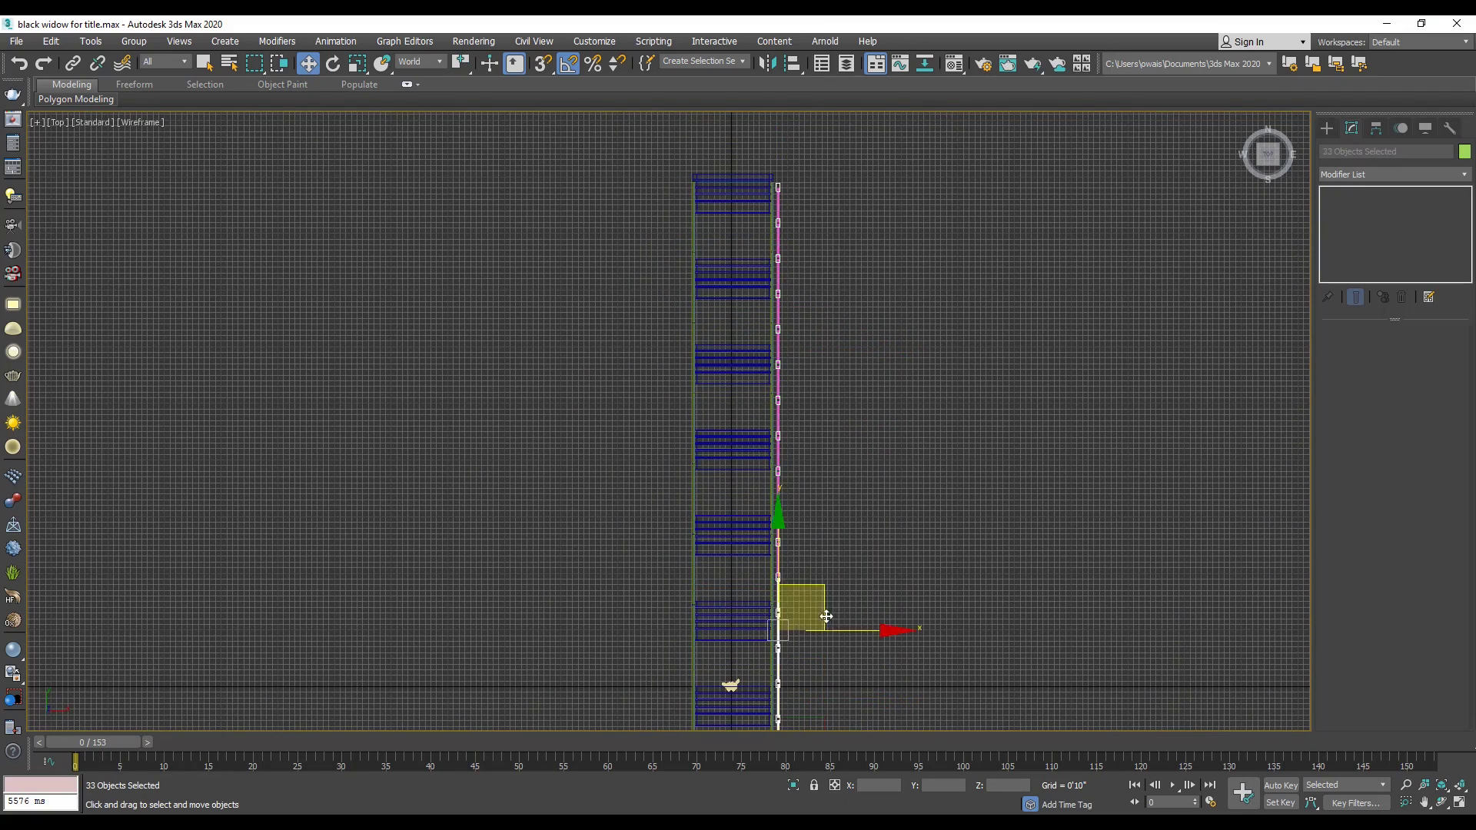
Complete the selection of the floor-light row and combine its boxes and cylinders into one group
{"action": "left_click", "coordinate": [780, 570], "text": "ctrl"}
{"action": "scroll", "coordinate": [801, 213], "scroll_direction": "up", "scroll_amount": 5}
{"action": "middle_click_drag", "start_coordinate": [767, 692], "coordinate": [812, 89]}
{"action": "left_click", "coordinate": [133, 41]}
{"action": "left_click", "coordinate": [143, 58]}
{"action": "left_click", "coordinate": [727, 455]}
Move the floor-light group inward against the base of the side wall, and fine-tune its position in the shaded camera view
{"action": "scroll", "coordinate": [730, 290], "scroll_direction": "down", "scroll_amount": 5}
{"action": "middle_click_drag", "start_coordinate": [752, 323], "coordinate": [765, 296]}
{"action": "left_click_drag", "start_coordinate": [818, 258], "coordinate": [810, 258]}
{"action": "key", "text": "c"}
{"action": "key", "text": "F3"}
{"action": "left_click_drag", "start_coordinate": [844, 453], "coordinate": [850, 463]}
Copy the floor-light group to the base of the opposite wall, and raise both groups slightly
{"action": "key", "text": "alt+Tab"}
{"action": "key", "text": "alt+Tab"}
{"action": "left_click_drag", "start_coordinate": [934, 544], "coordinate": [608, 543], "text": "shift"}
{"action": "key", "text": "Return"}
{"action": "left_click", "coordinate": [701, 465], "text": "ctrl"}
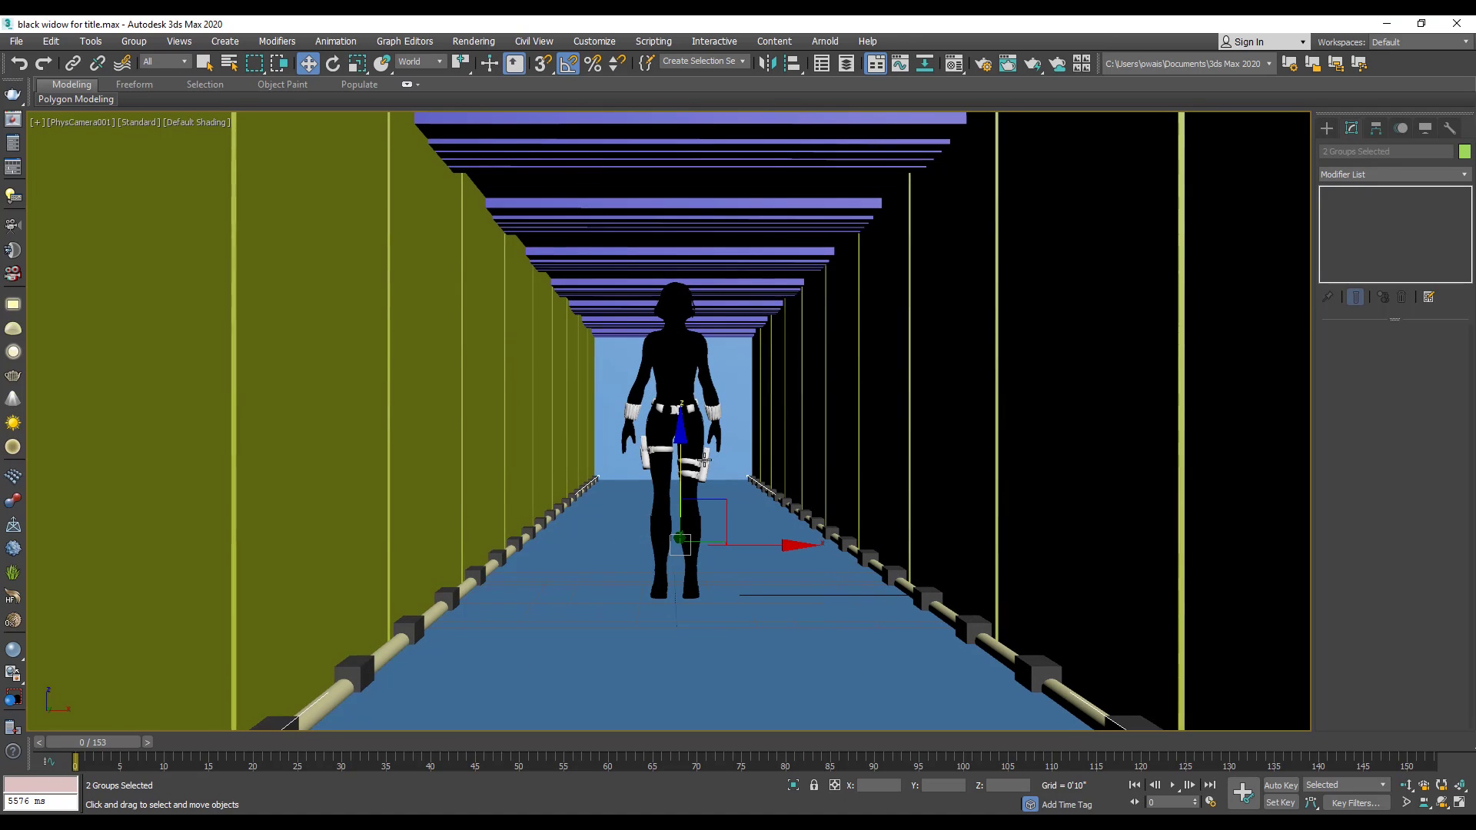
{"action": "left_click_drag", "start_coordinate": [684, 465], "coordinate": [684, 461]}
Isolate the Black Widow character, and set the render output size to HDTV (video) at 1920 × 1080
{"action": "left_click", "coordinate": [867, 552]}
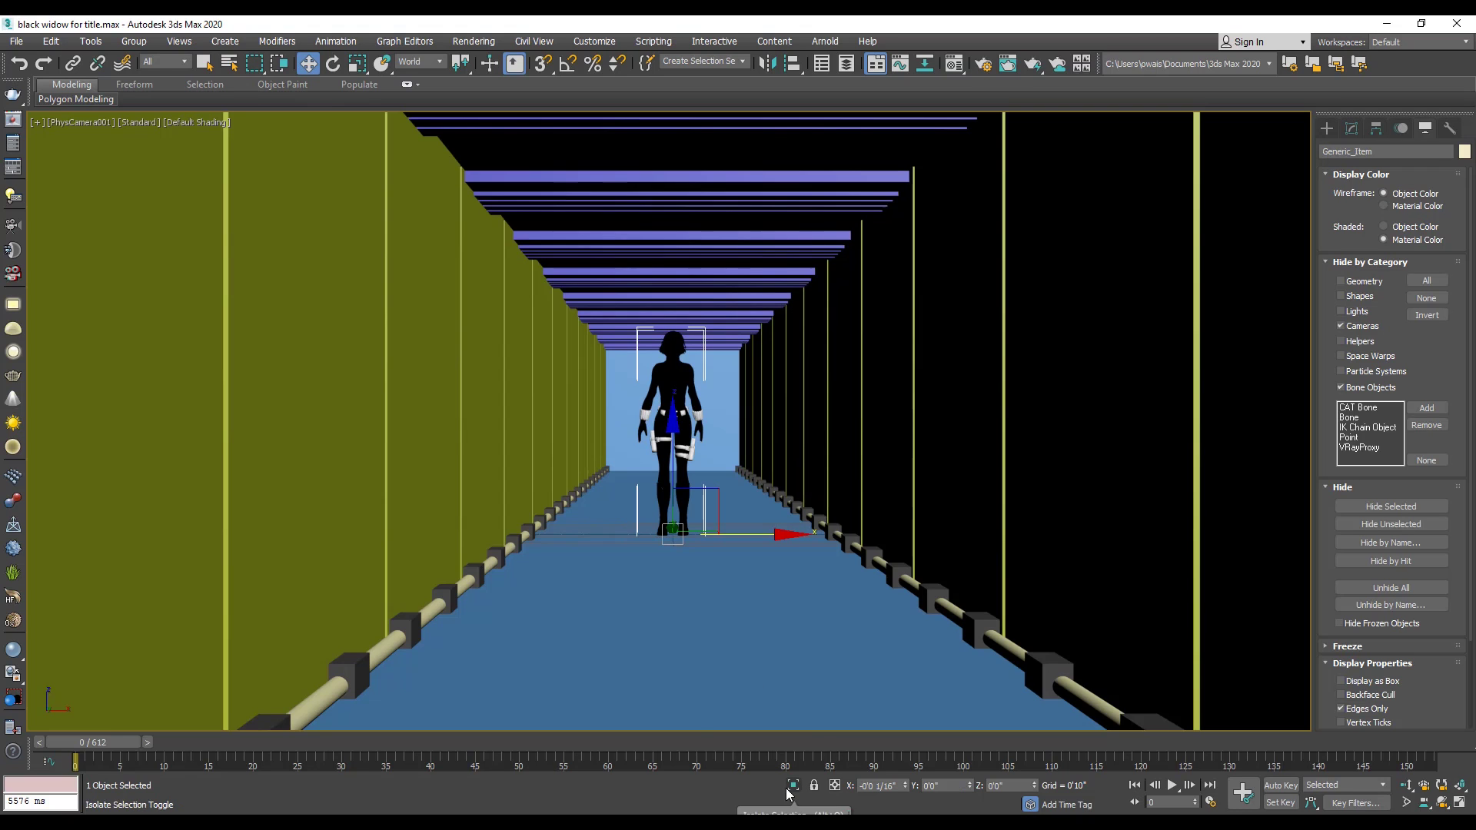
{"action": "left_click", "coordinate": [790, 789]}
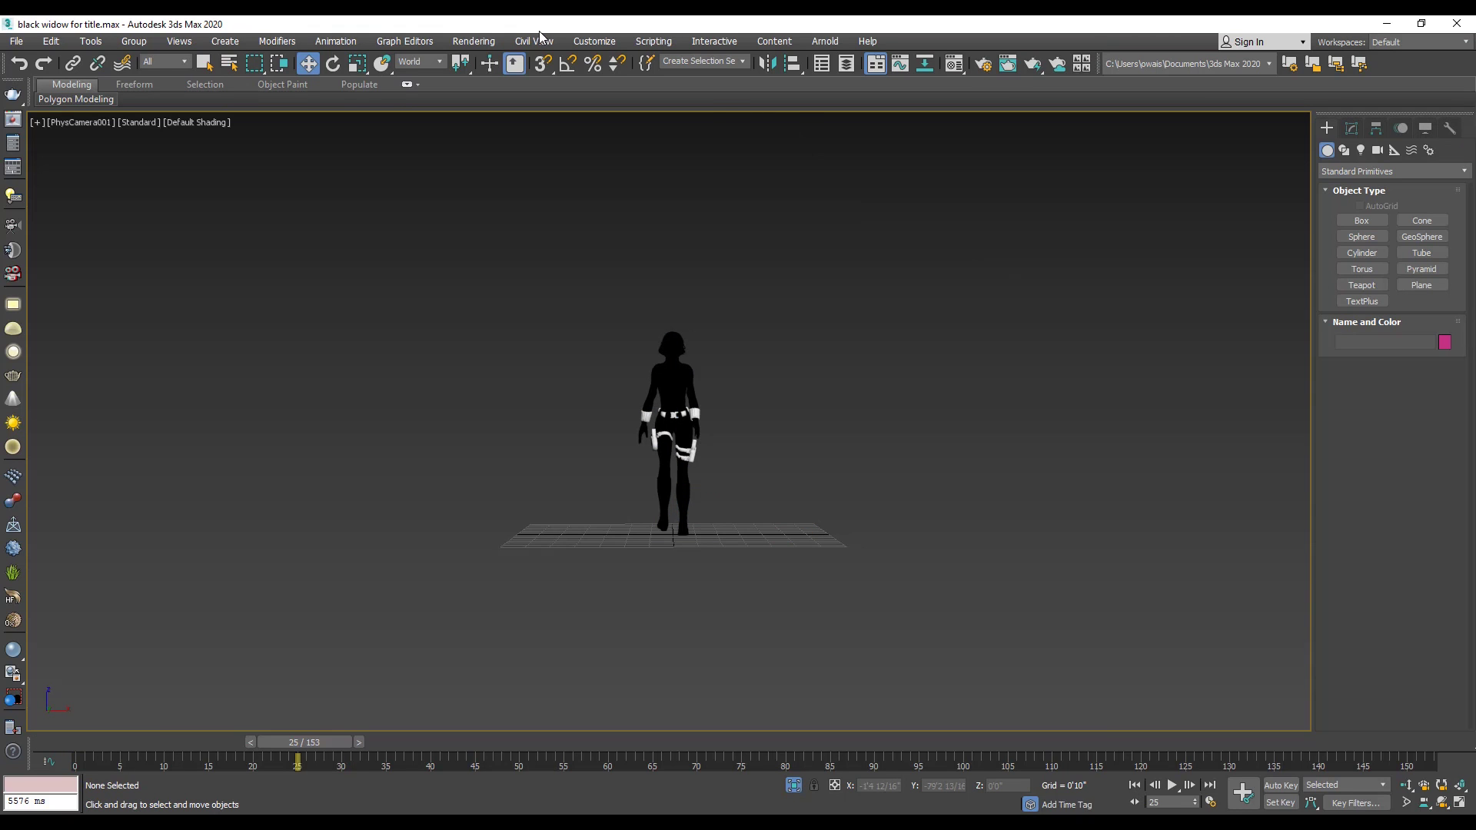
{"action": "left_click", "coordinate": [473, 41]}
{"action": "left_click", "coordinate": [662, 121]}
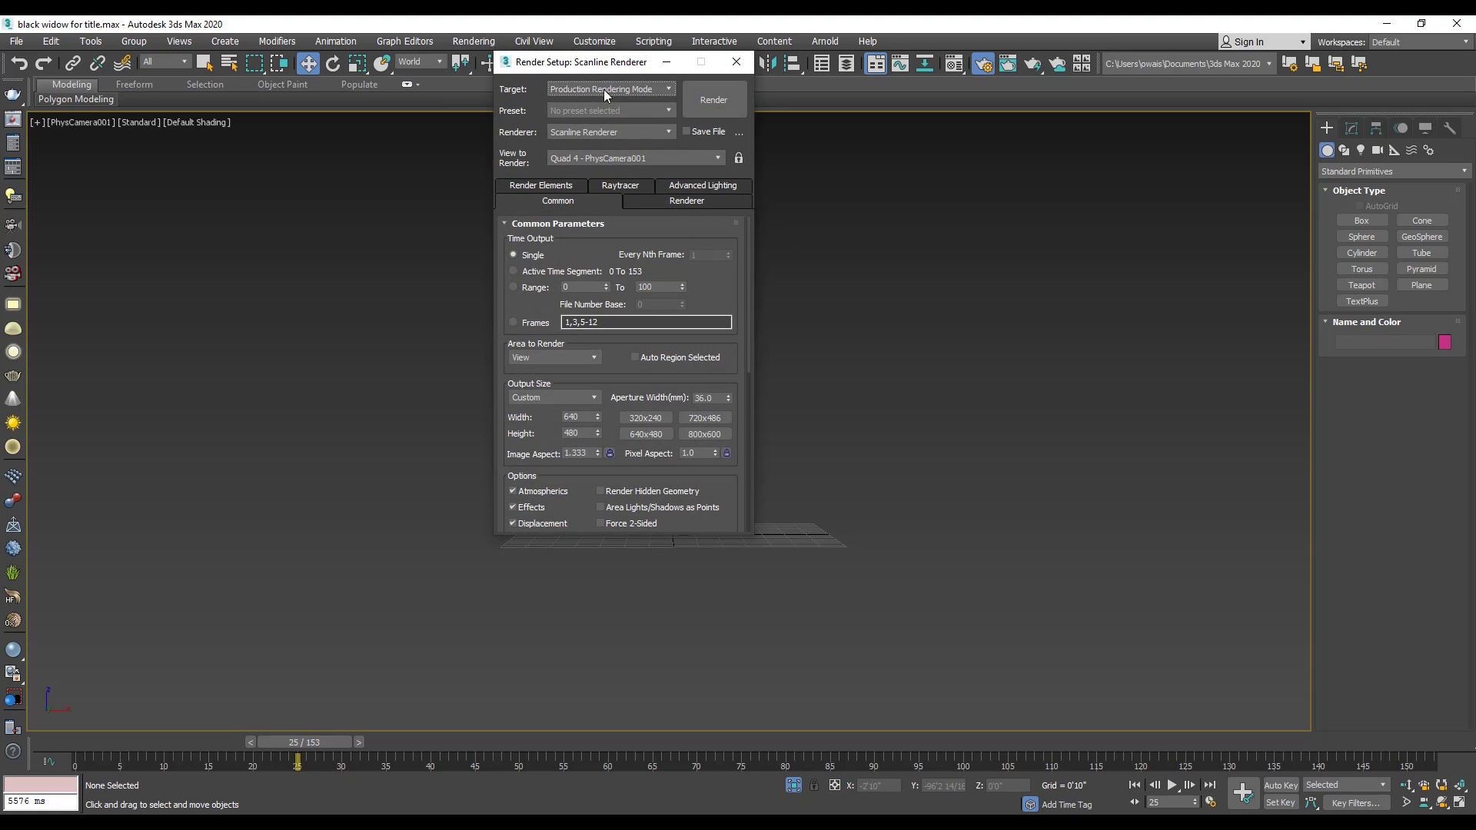
{"action": "left_click_drag", "start_coordinate": [617, 68], "coordinate": [1082, 196]}
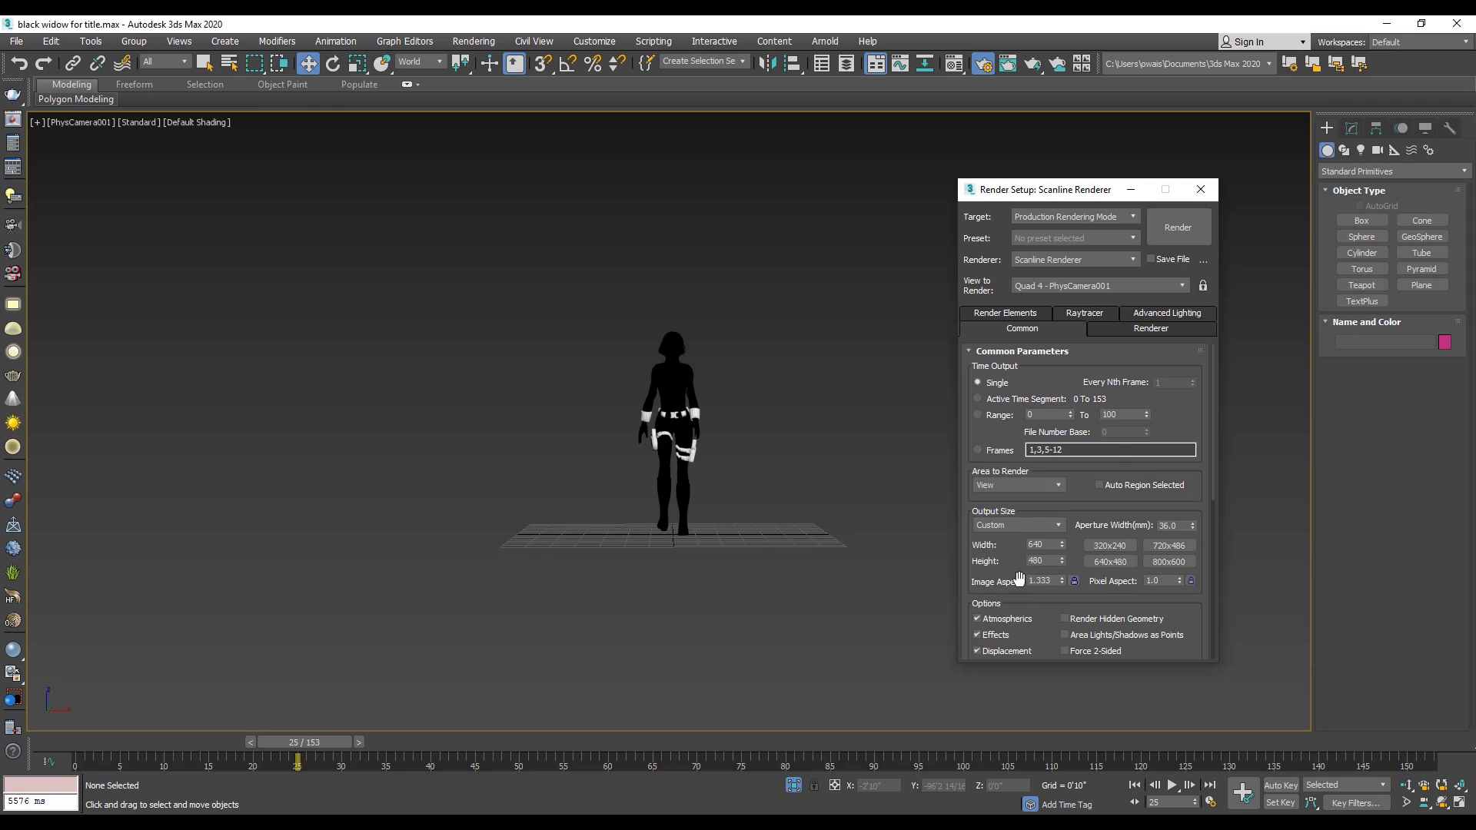
{"action": "left_click", "coordinate": [1014, 524]}
{"action": "left_click", "coordinate": [1026, 719]}
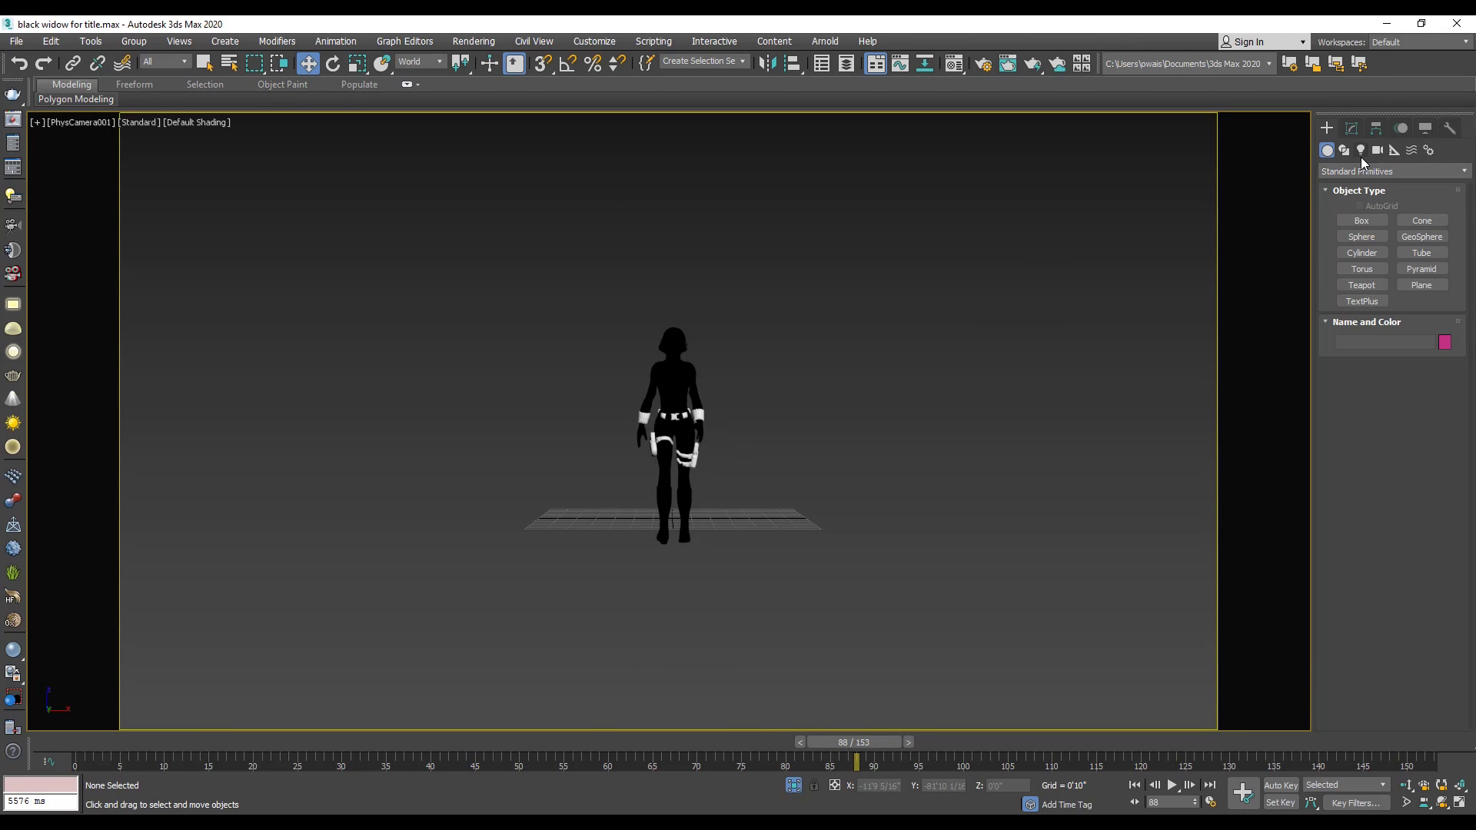
Create a standard Omni light at the character's feet in the camera view
{"action": "left_click", "coordinate": [1361, 150]}
{"action": "left_click", "coordinate": [1359, 173]}
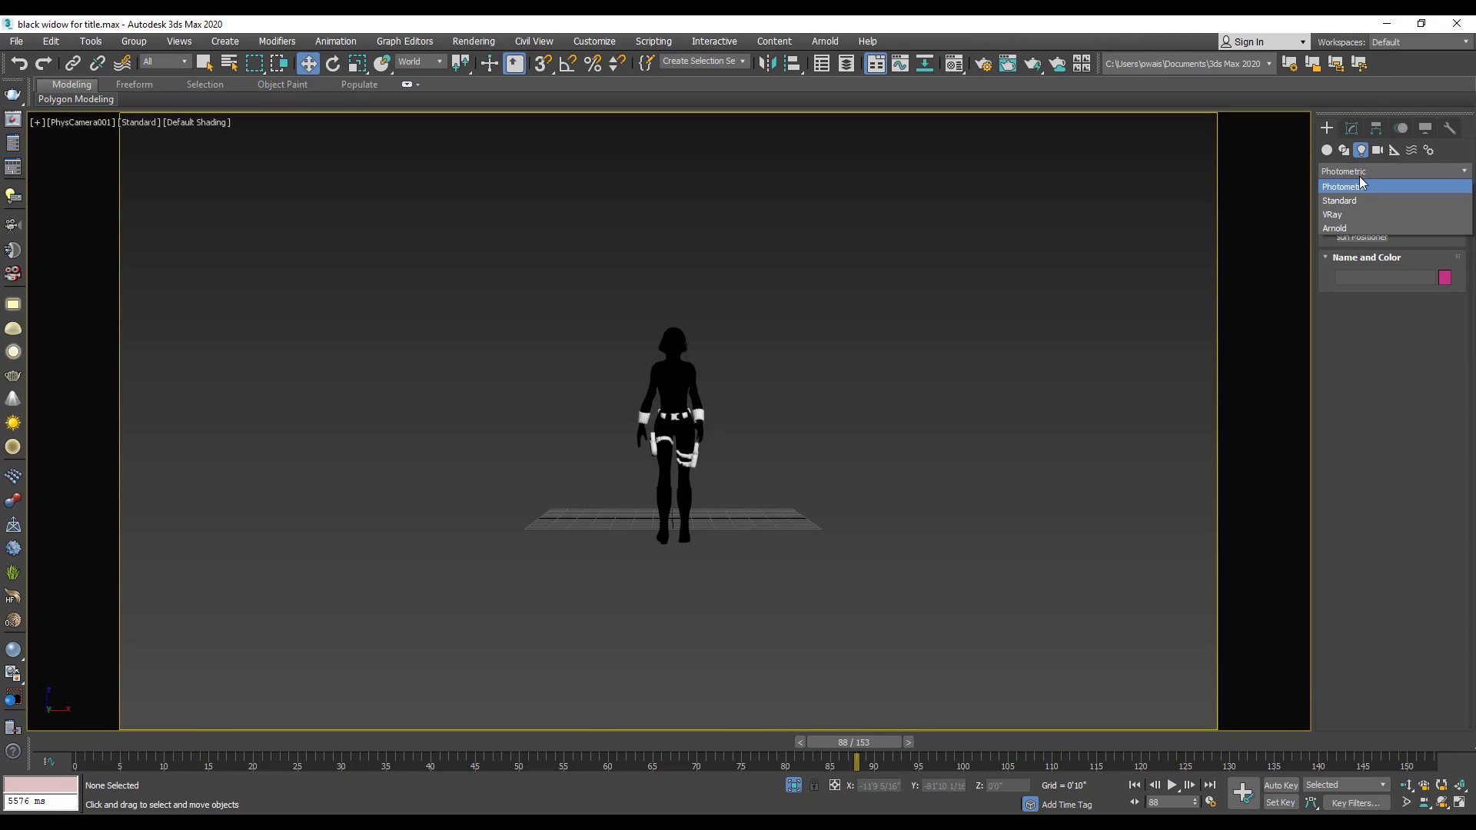
{"action": "left_click", "coordinate": [1346, 204]}
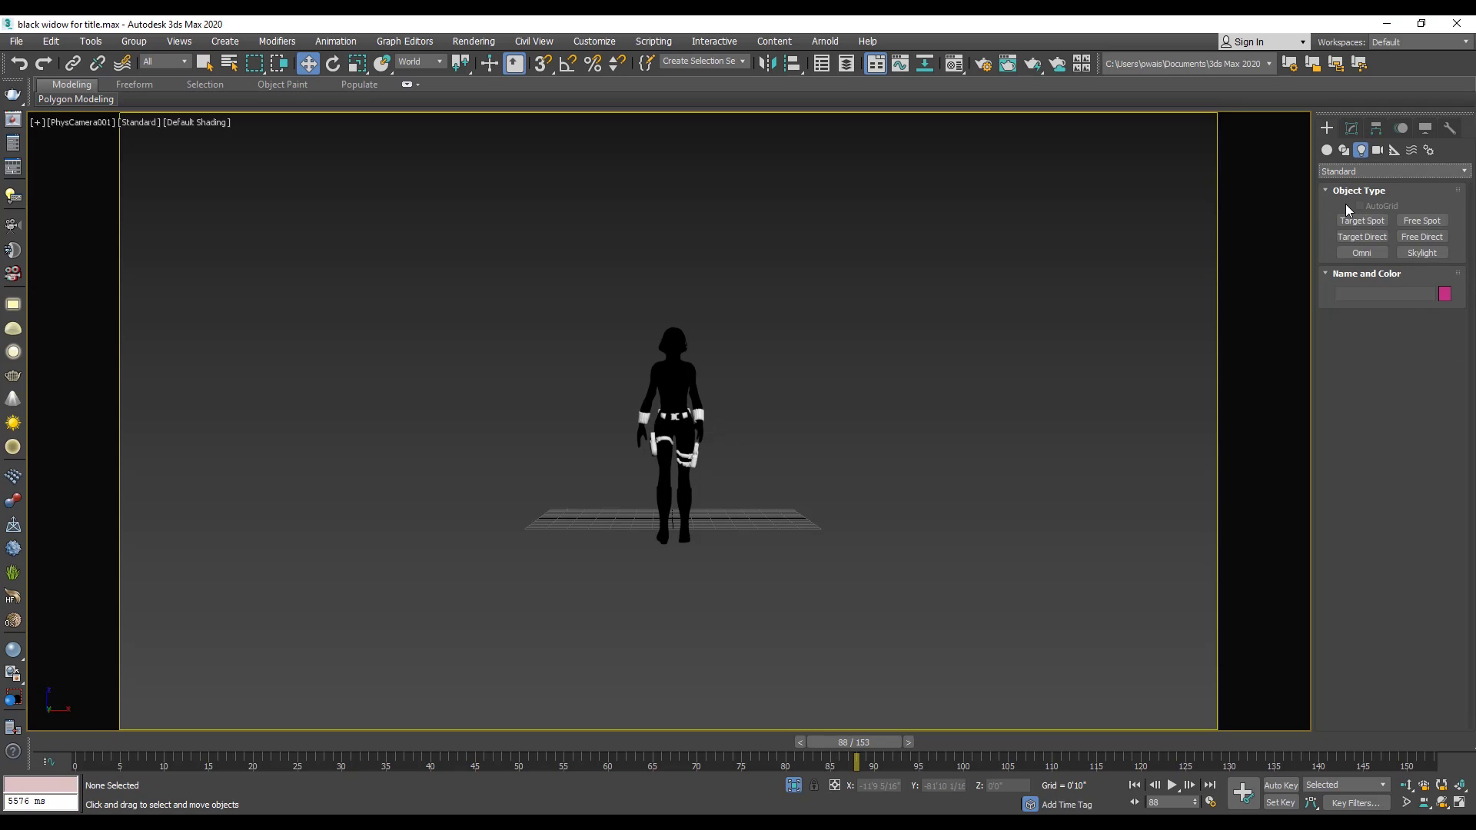
{"action": "left_click", "coordinate": [1367, 252]}
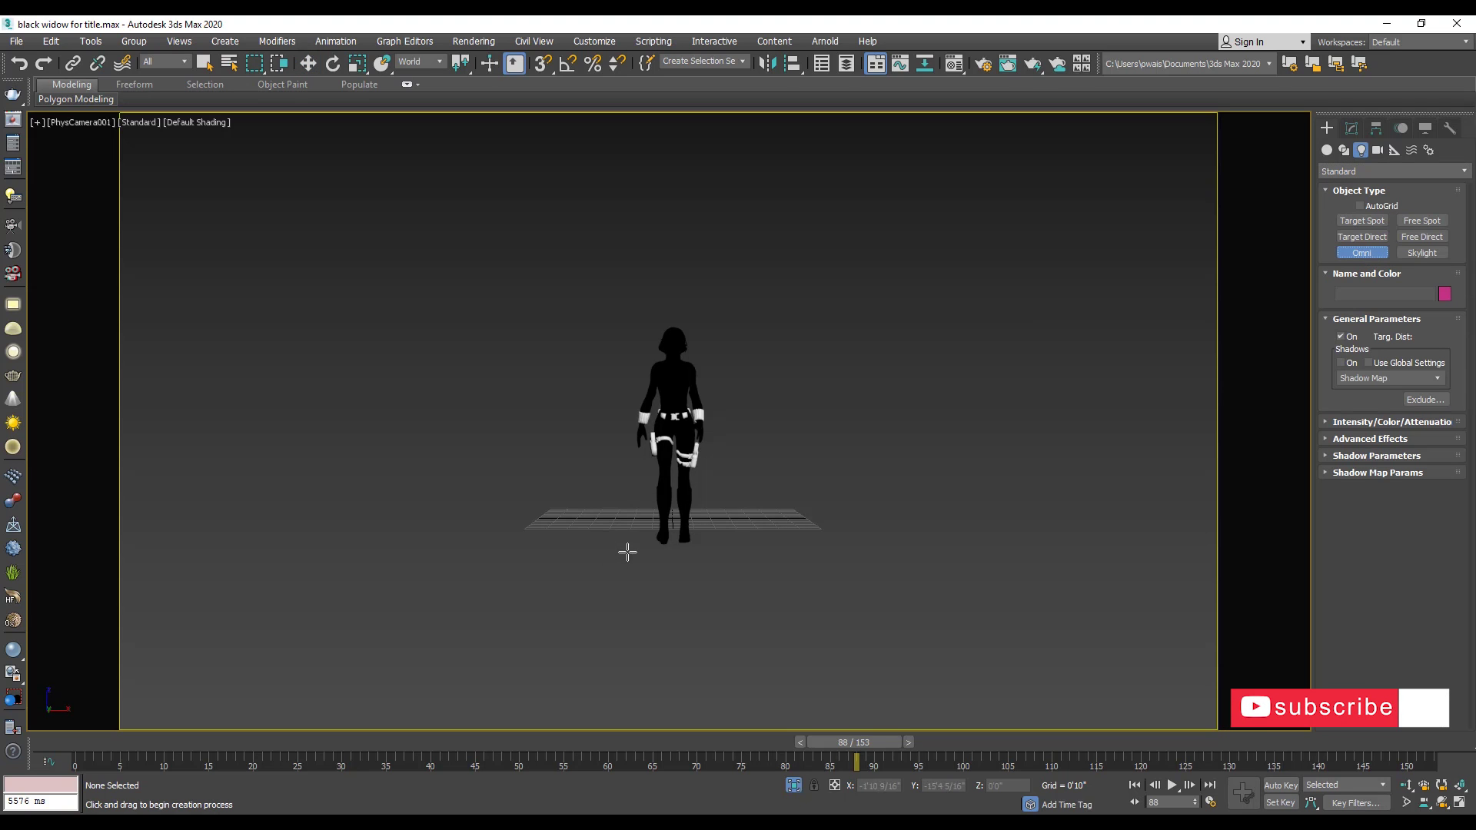
{"action": "left_click", "coordinate": [679, 555]}
Move the Omni light above and in front of the character's head, and test-render the camera view at frame 105
{"action": "left_click", "coordinate": [308, 65]}
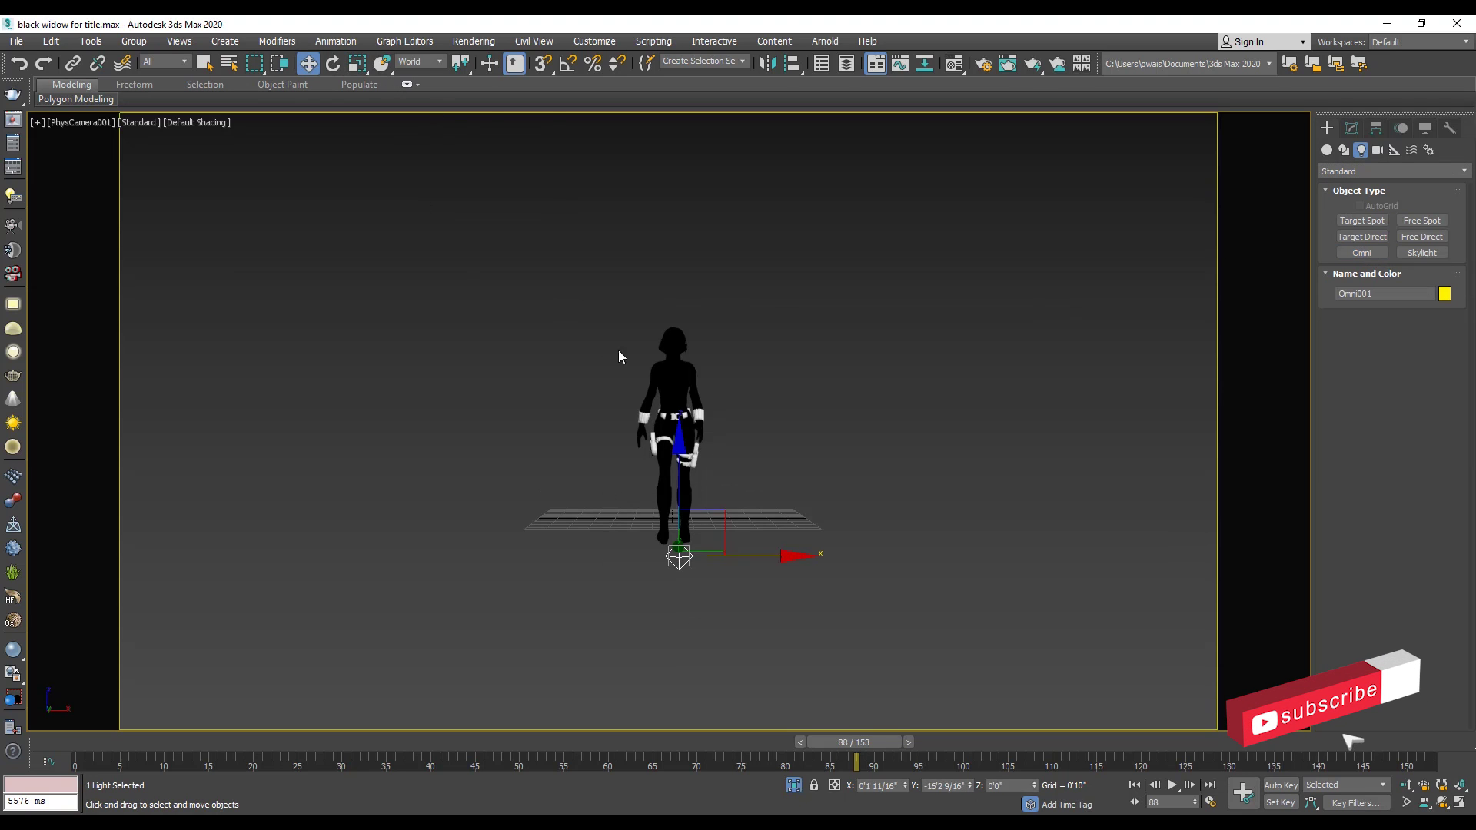
{"action": "key", "text": "p"}
{"action": "middle_click_drag", "start_coordinate": [680, 368], "coordinate": [648, 465], "text": "alt"}
{"action": "left_click_drag", "start_coordinate": [679, 495], "coordinate": [718, 280]}
{"action": "left_click_drag", "start_coordinate": [612, 319], "coordinate": [1009, 748]}
{"action": "key", "text": "w"}
{"action": "key", "text": "c"}
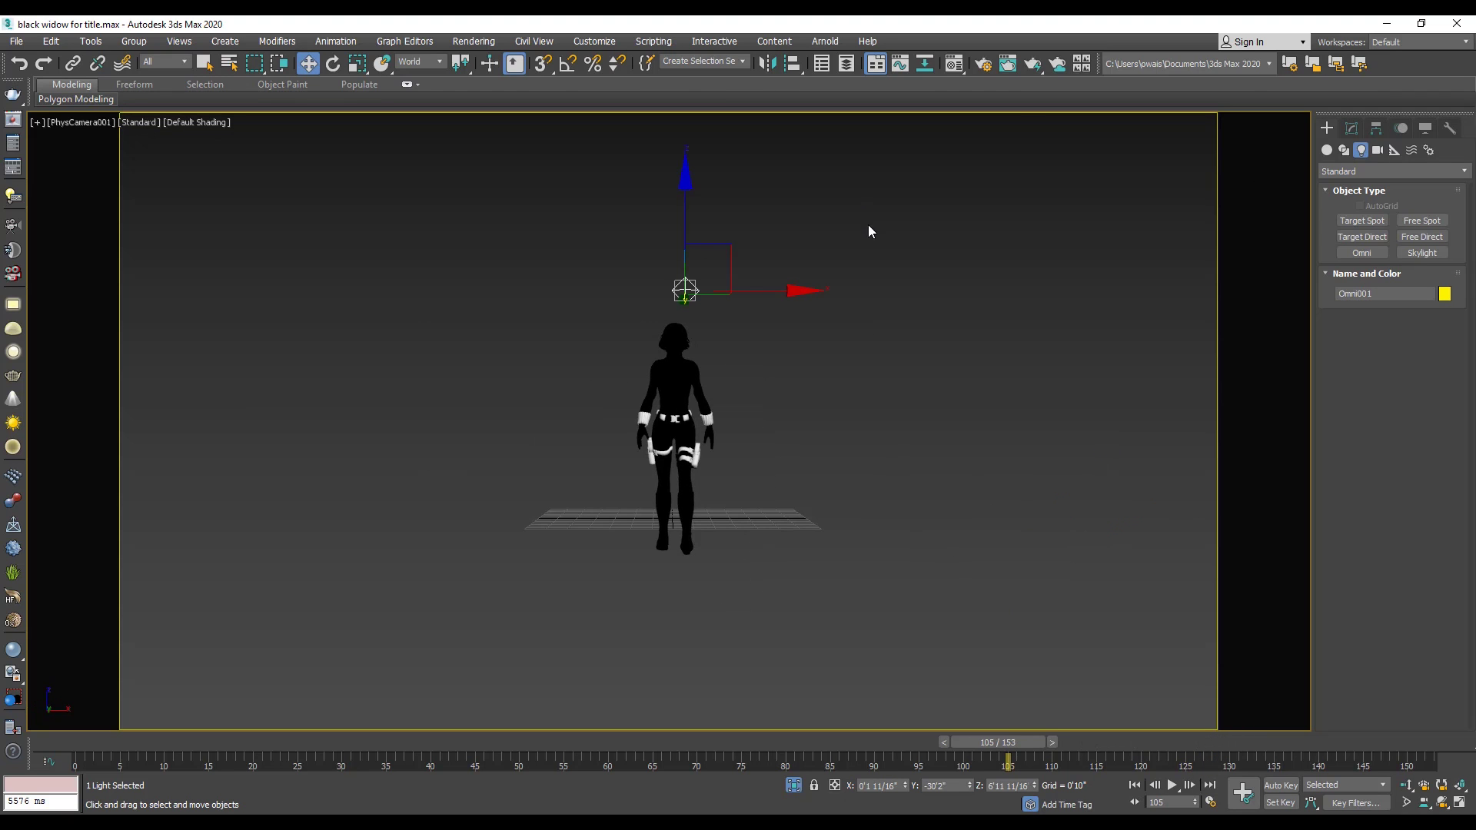
{"action": "left_click", "coordinate": [1027, 68]}
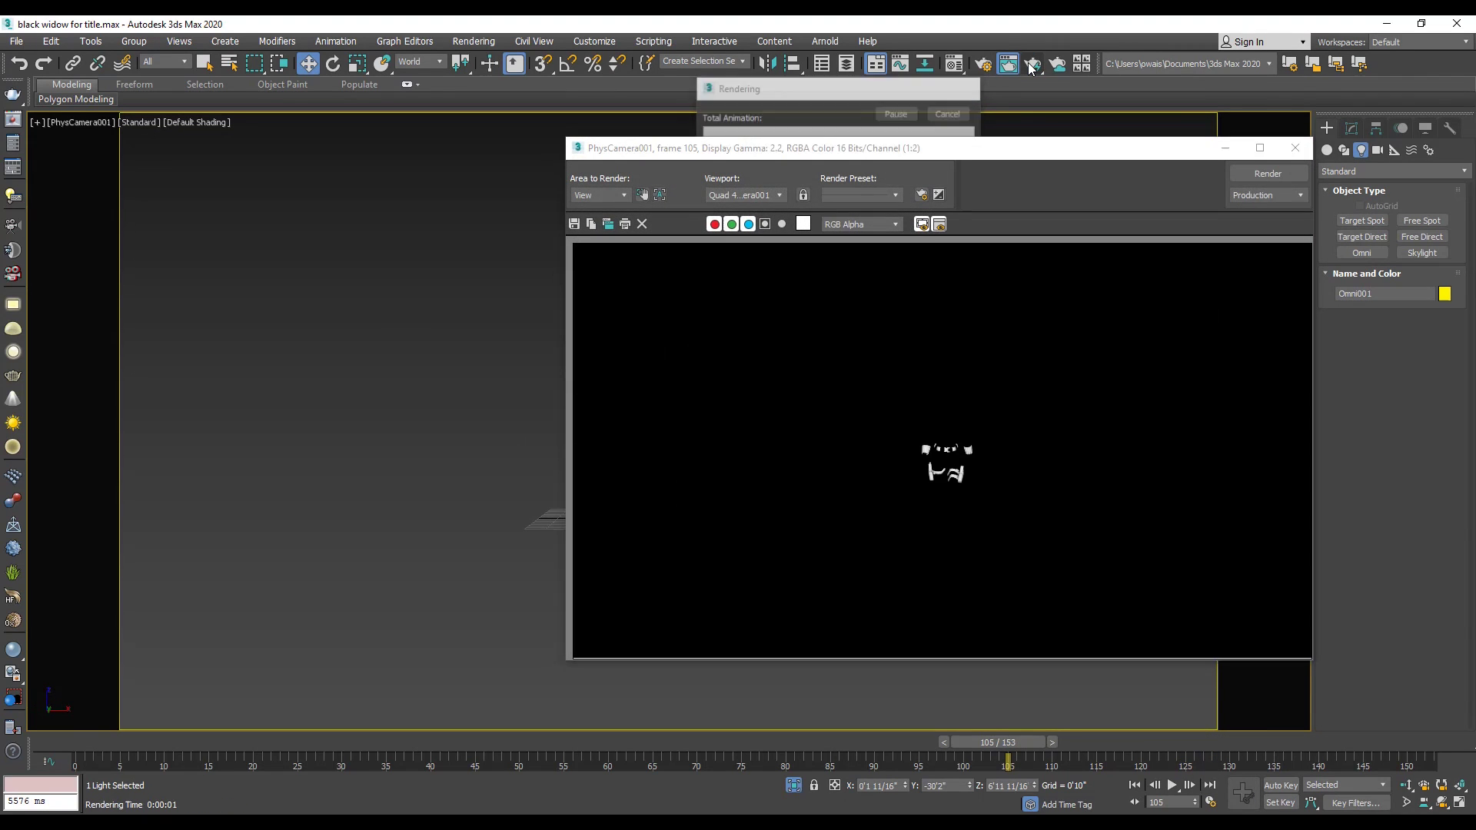
{"action": "left_click", "coordinate": [1292, 148]}
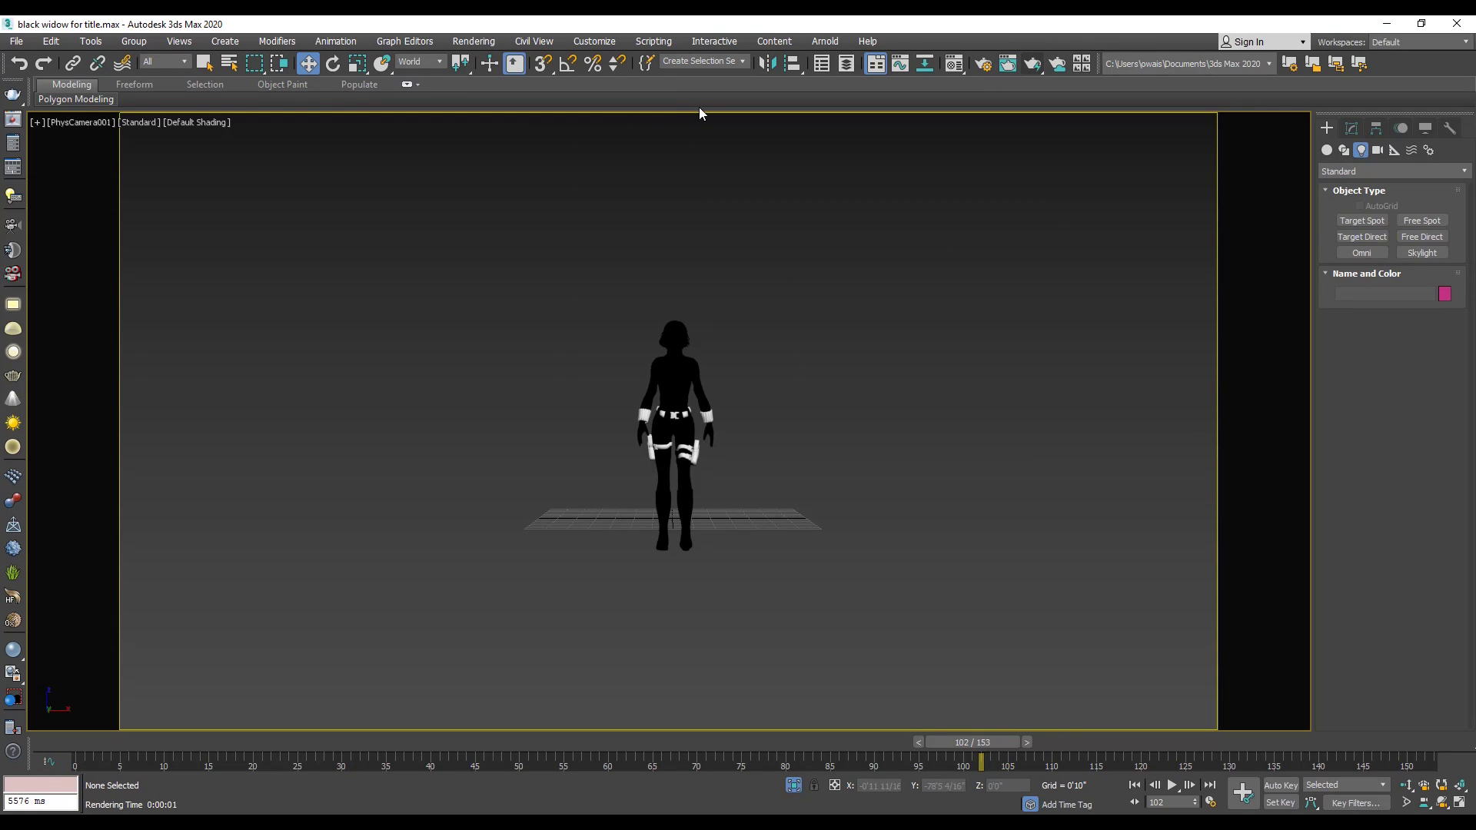
Set the environment background color to near-black gray with value 3, and test-render the camera view
{"action": "key", "text": "8"}
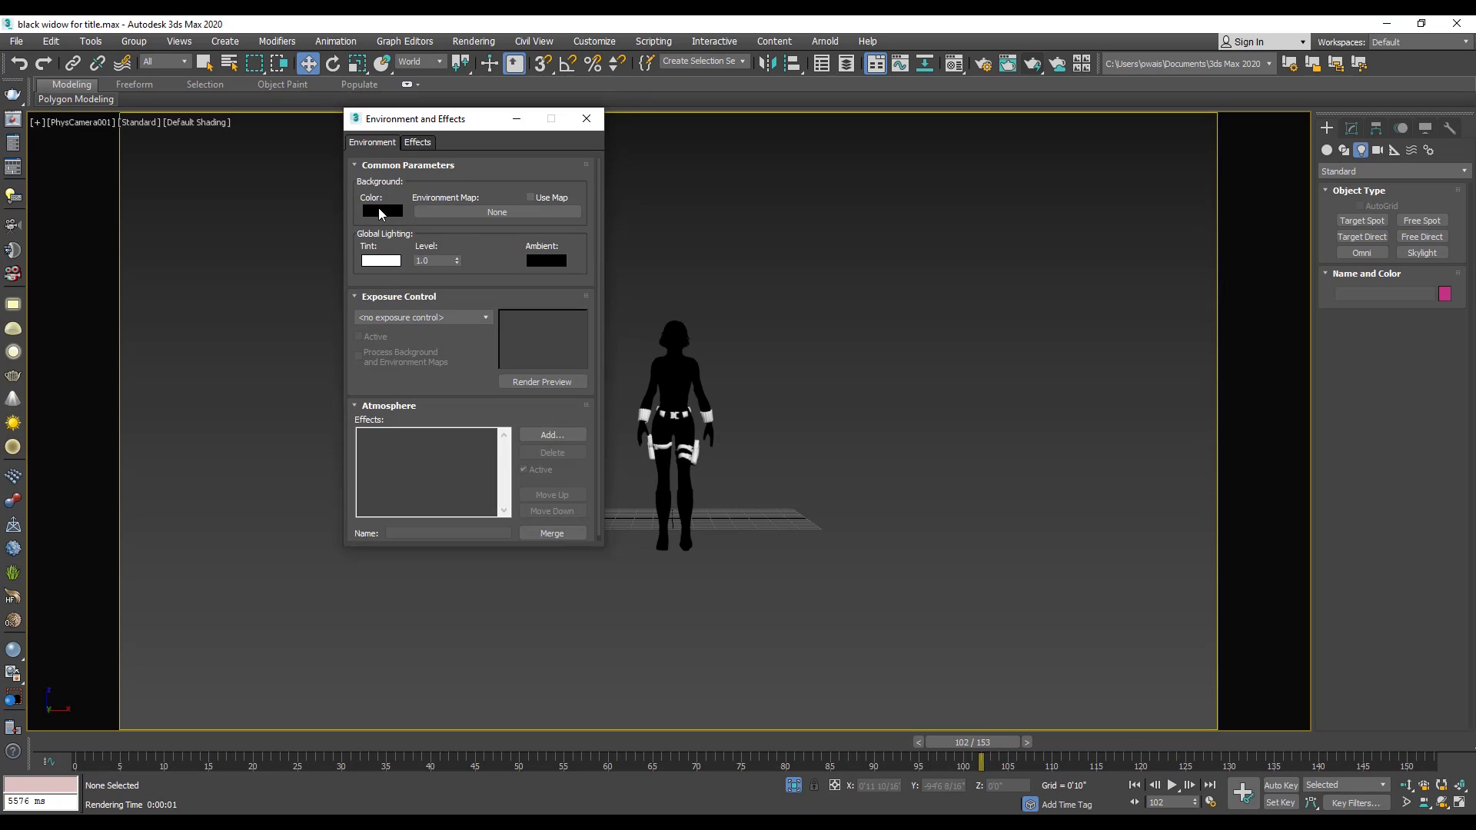
{"action": "left_click", "coordinate": [378, 208]}
{"action": "left_click", "coordinate": [307, 228]}
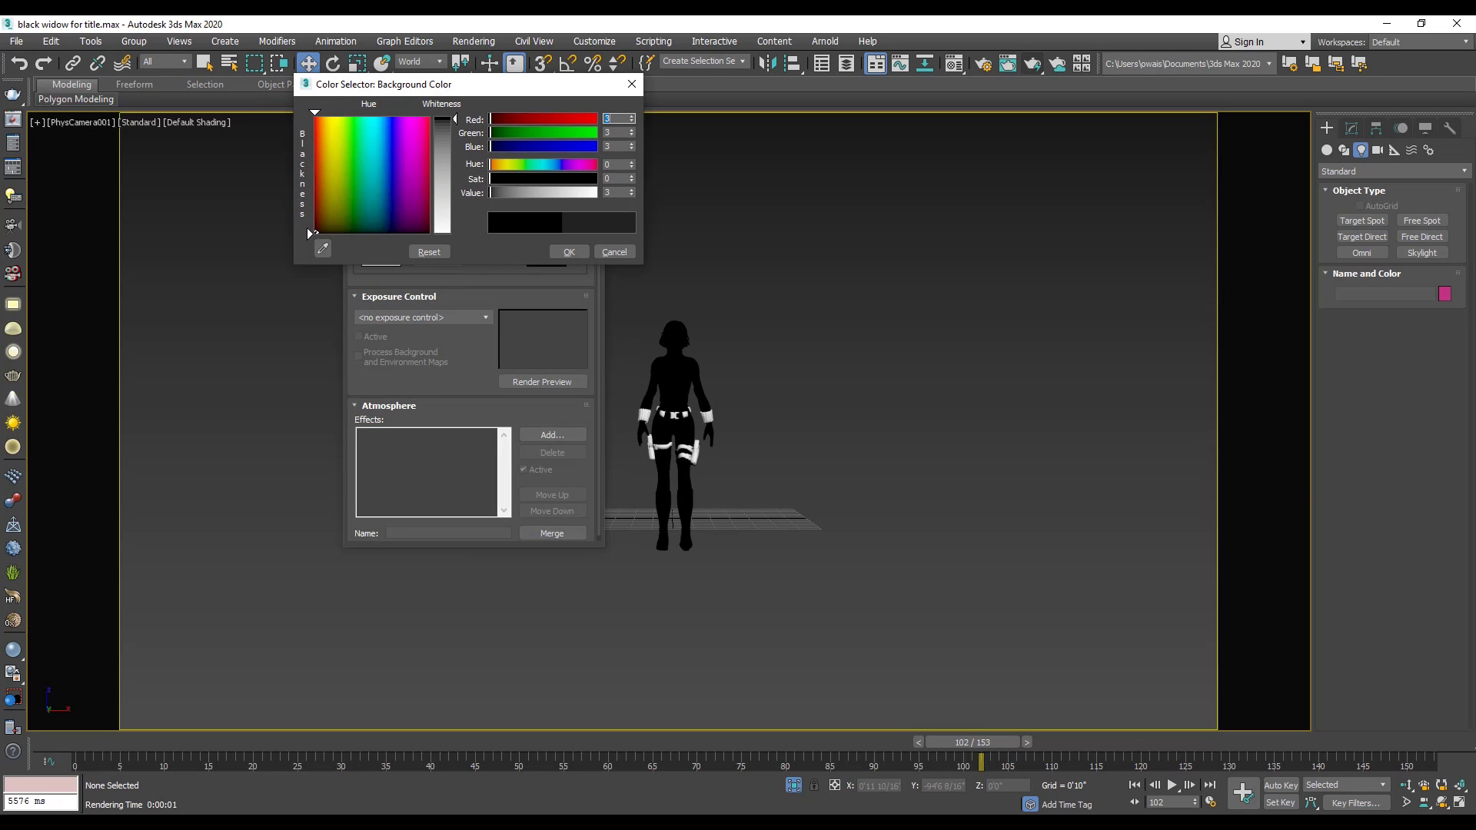
{"action": "left_click", "coordinate": [569, 251]}
{"action": "left_click", "coordinate": [590, 121]}
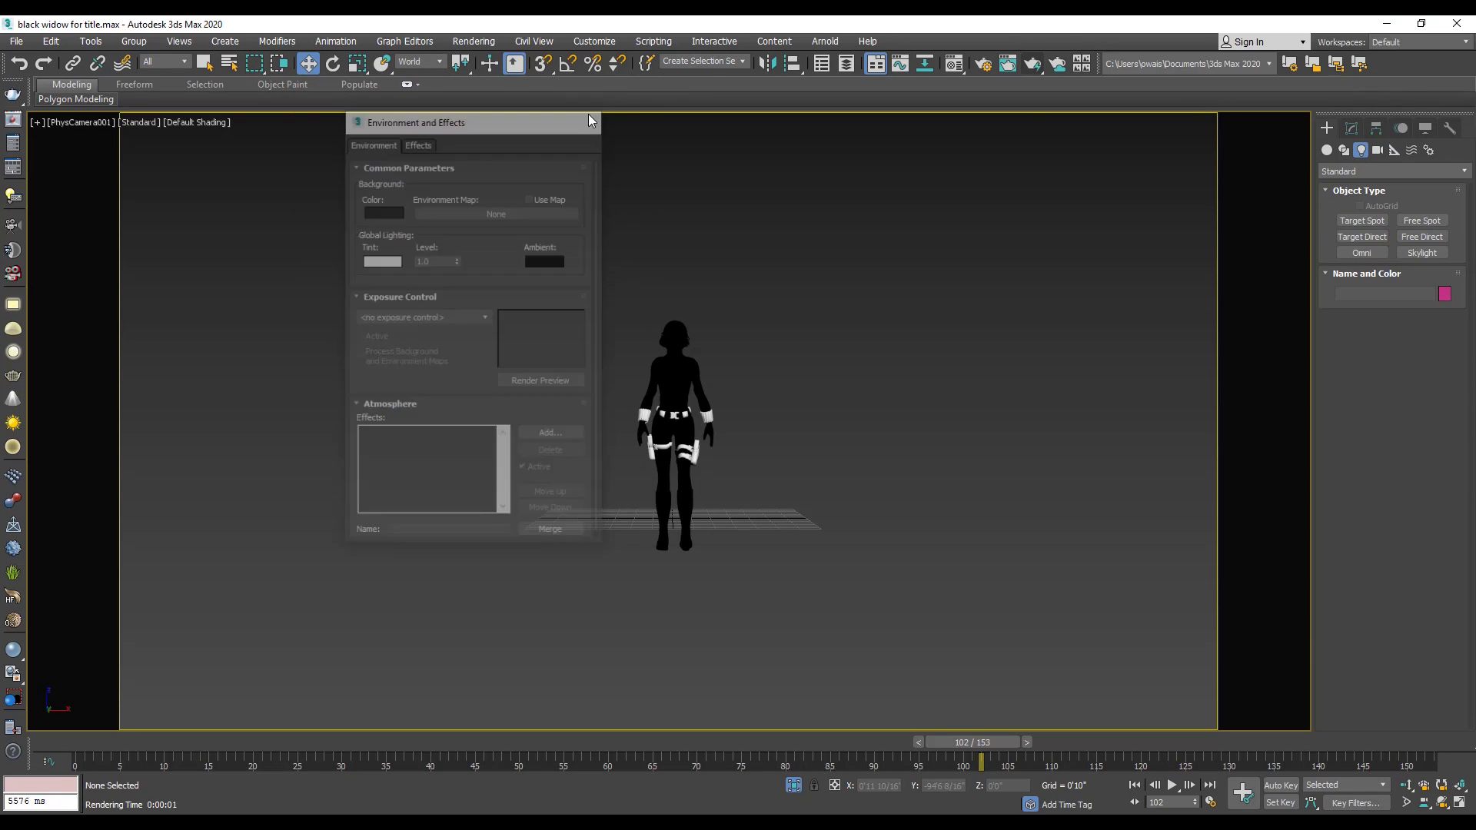
{"action": "left_click", "coordinate": [1034, 66]}
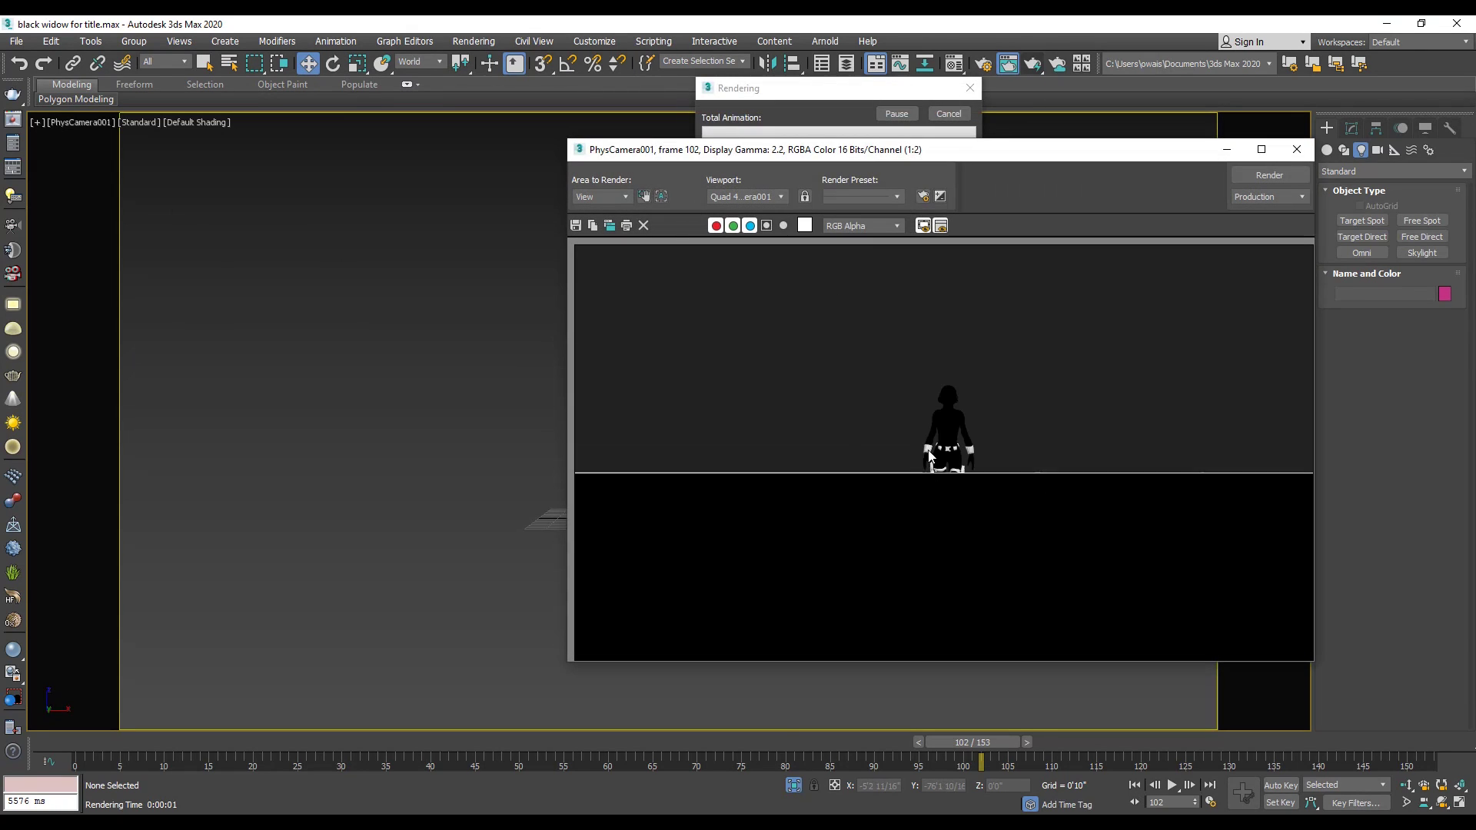
{"action": "left_click", "coordinate": [1299, 151]}
Bring the camera view closer to the character, and check her framing at frame 84
{"action": "key", "text": "Home"}
{"action": "key", "text": "alt+z"}
{"action": "left_click_drag", "start_coordinate": [959, 573], "coordinate": [700, 445]}
{"action": "left_click_drag", "start_coordinate": [93, 742], "coordinate": [812, 743]}
{"action": "key", "text": "w"}
{"action": "key", "text": "shift+q"}
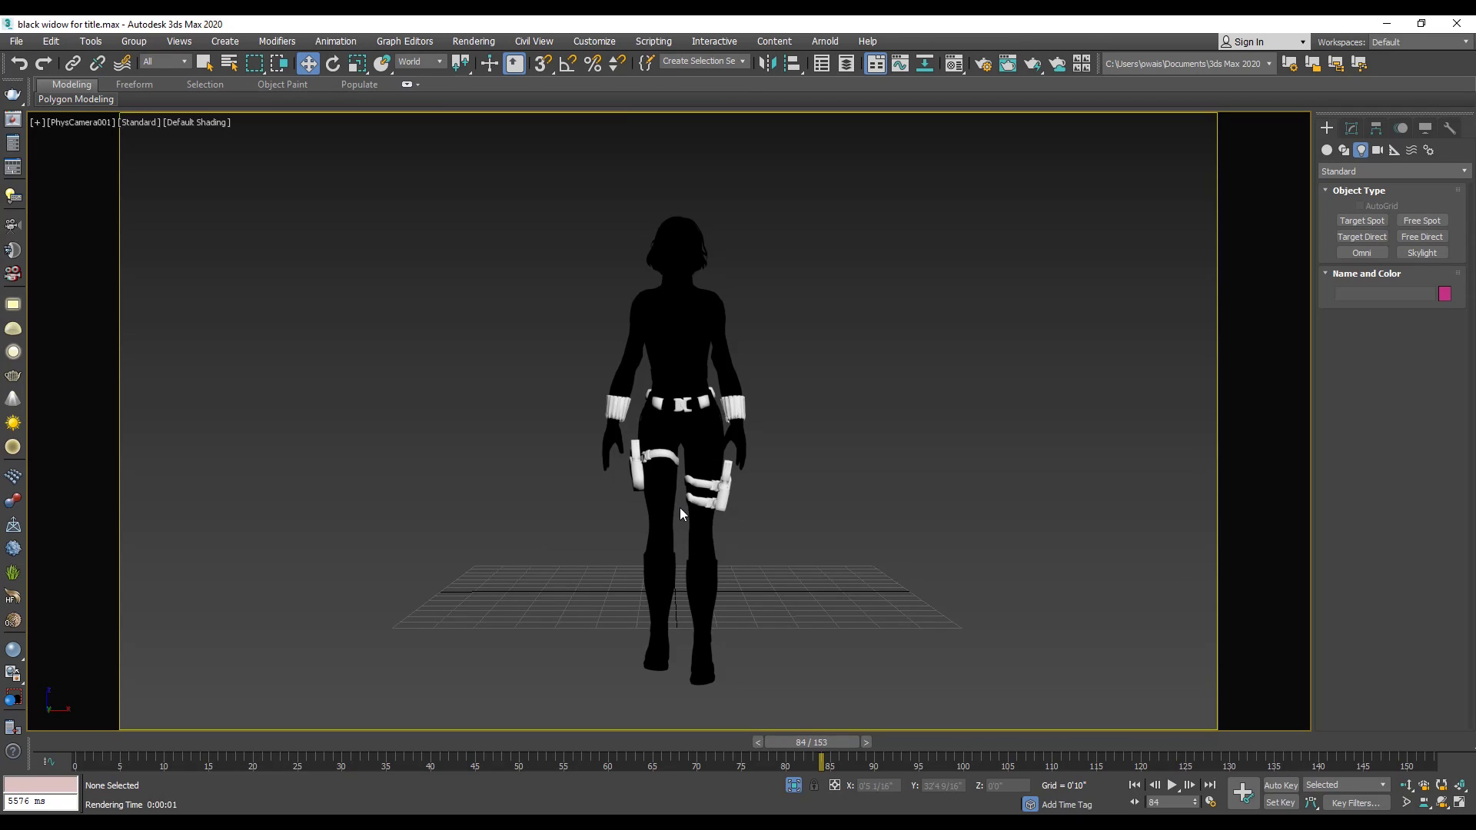
Set a custom frame rate of 120 FPS, and set the render range to frames 80 to 400
{"action": "left_click", "coordinate": [1211, 803]}
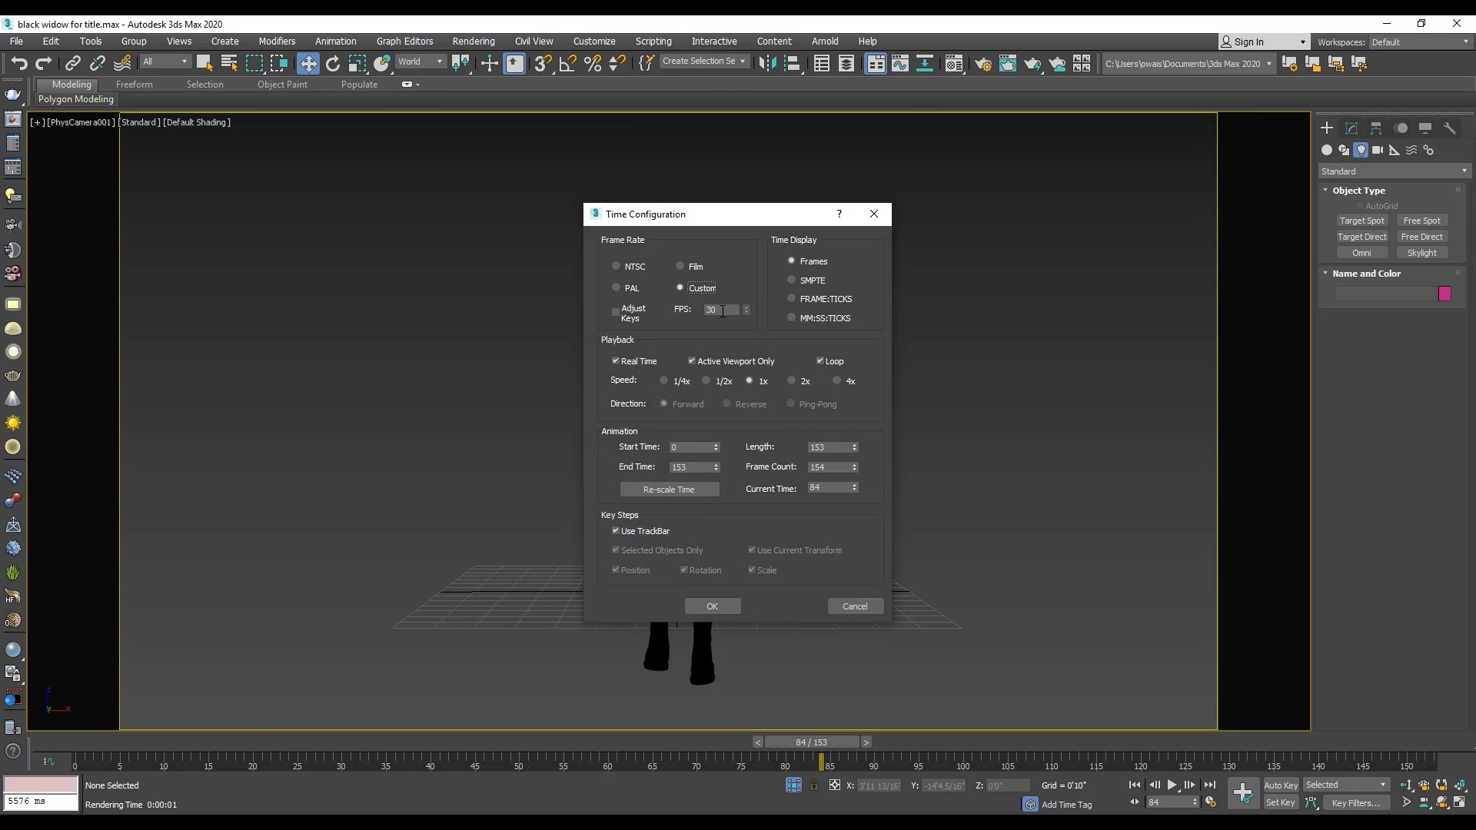
{"action": "type", "text": "120"}
{"action": "left_click", "coordinate": [712, 606]}
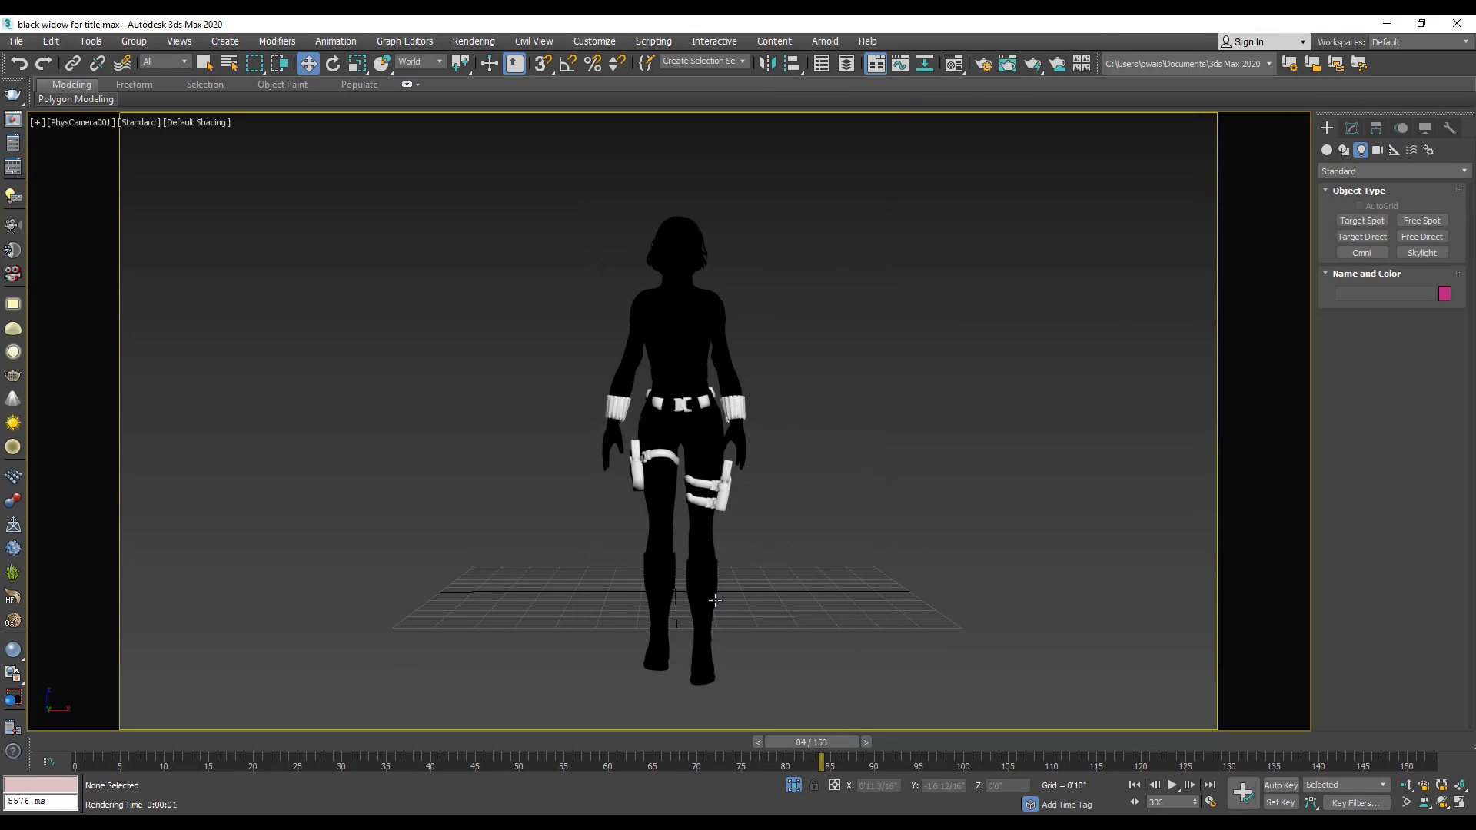
{"action": "left_click", "coordinate": [466, 42]}
{"action": "left_click", "coordinate": [553, 123]}
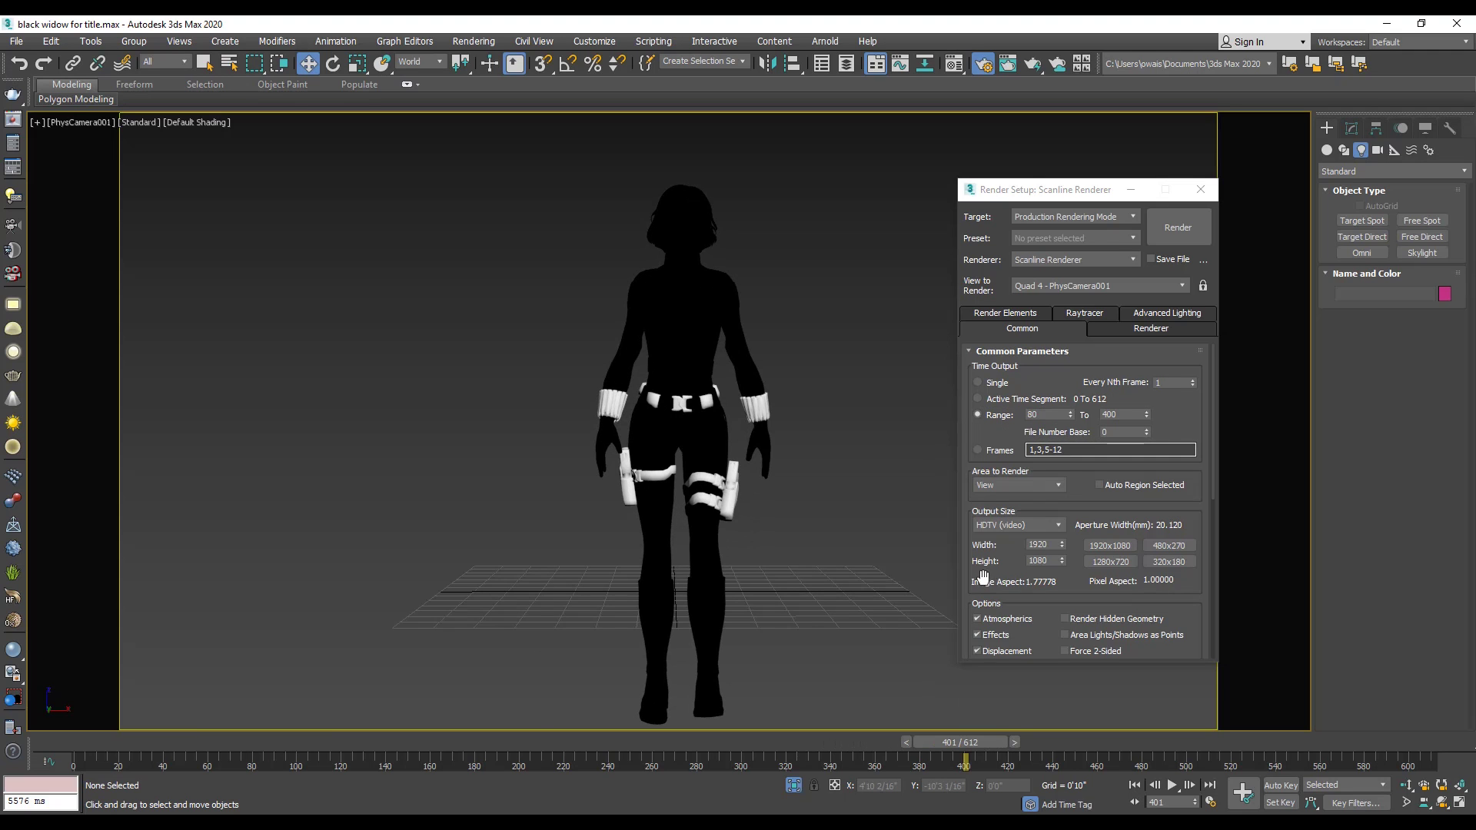
Set the render output to 1.png in the render folder as RGB 48 bit with alpha channel, and render the sequence
{"action": "scroll", "coordinate": [984, 577], "scroll_direction": "down", "scroll_amount": 5}
{"action": "left_click", "coordinate": [1170, 549]}
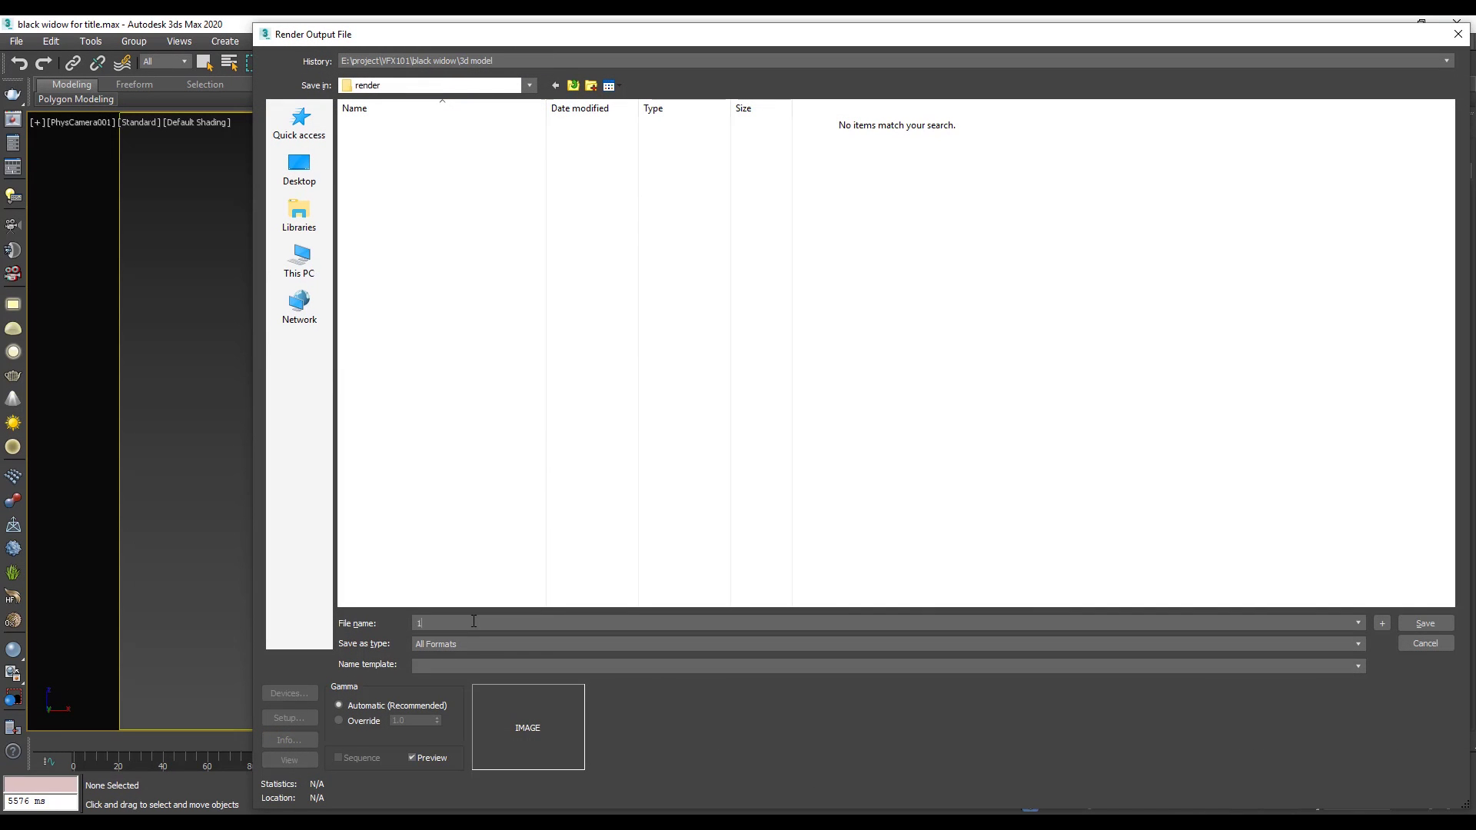
{"action": "left_click", "coordinate": [464, 643]}
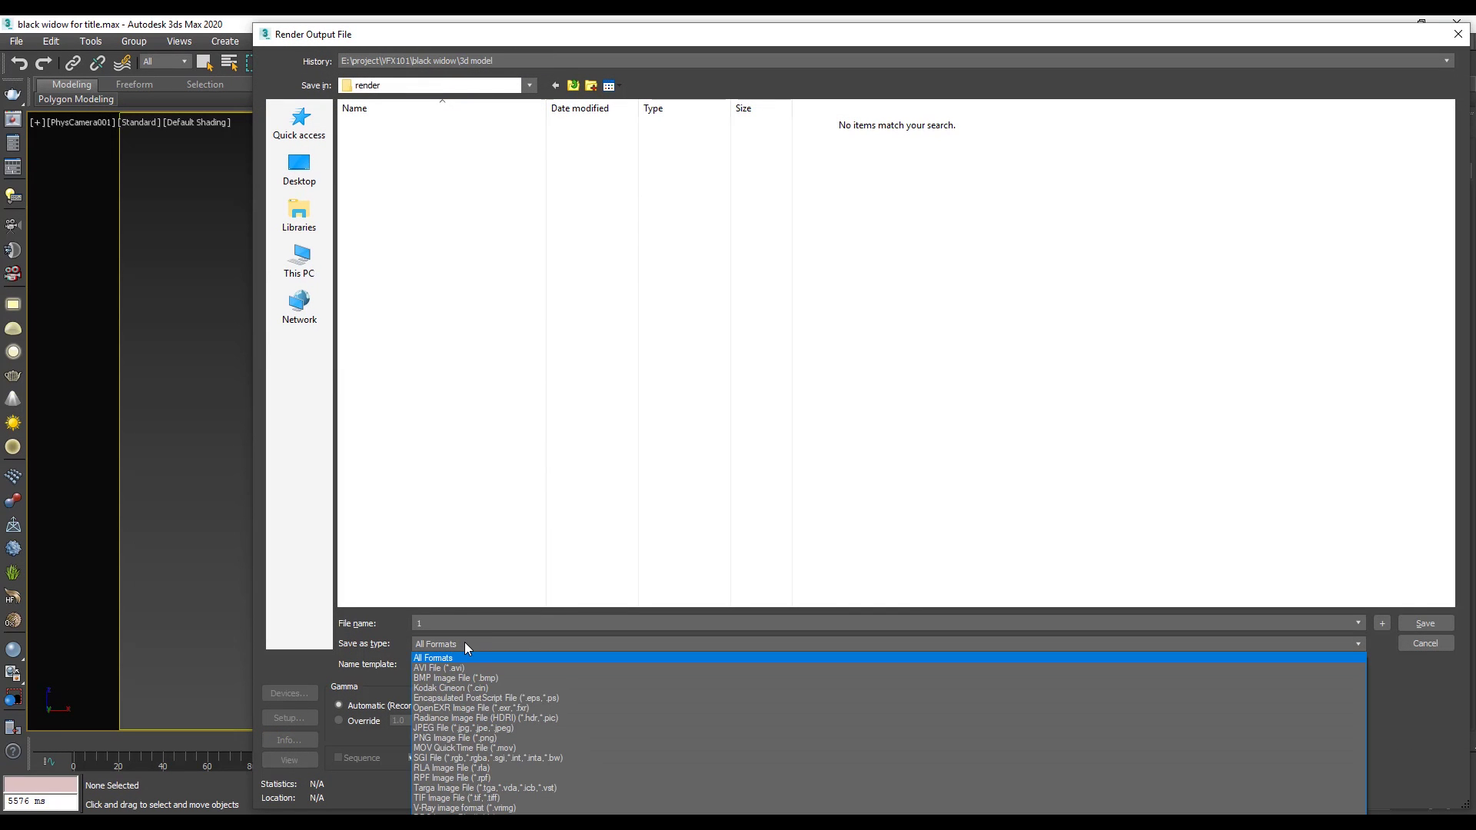
{"action": "left_click", "coordinate": [484, 739]}
{"action": "left_click", "coordinate": [1426, 624]}
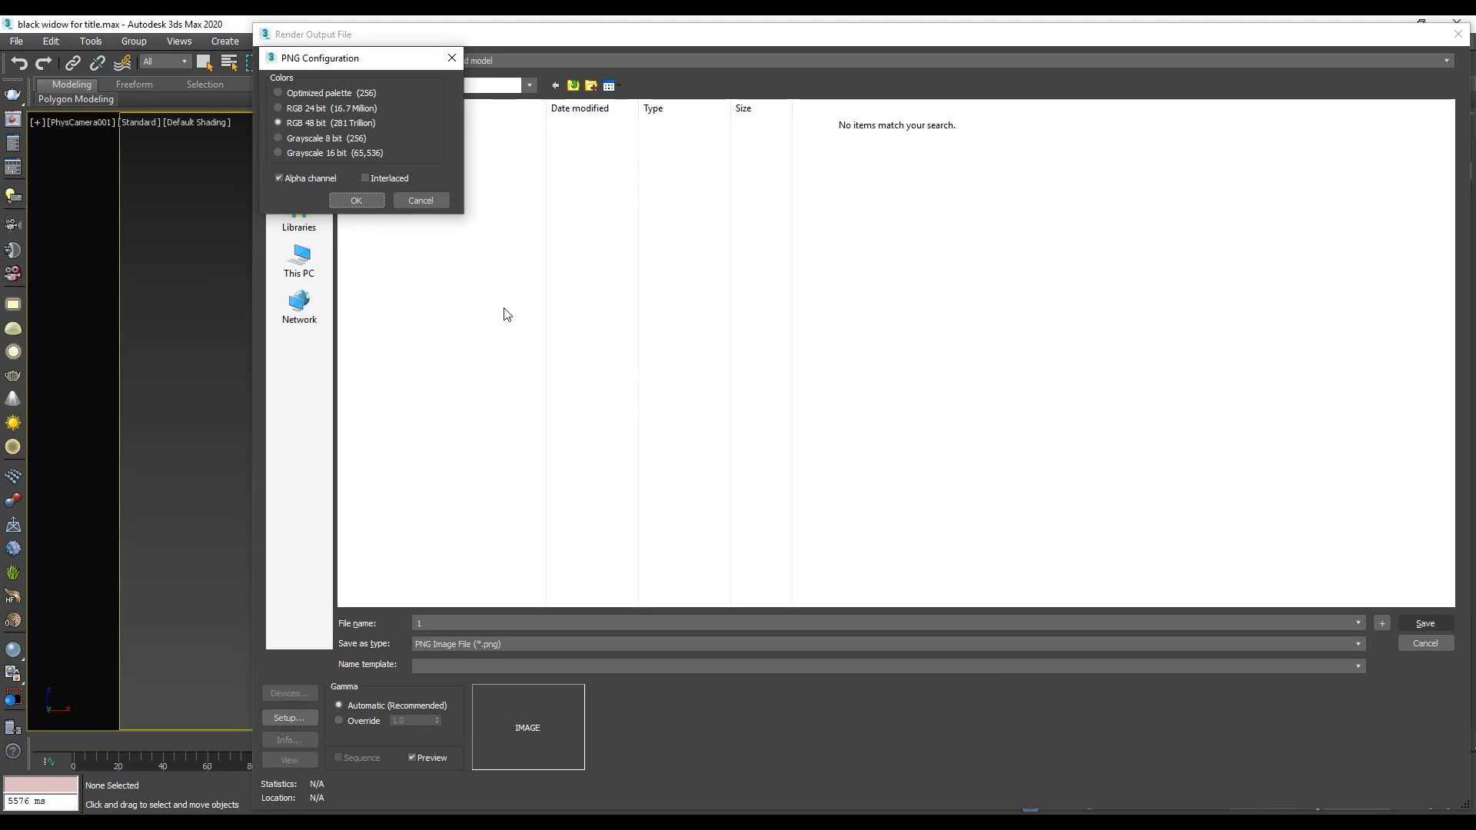
{"action": "left_click", "coordinate": [356, 201]}
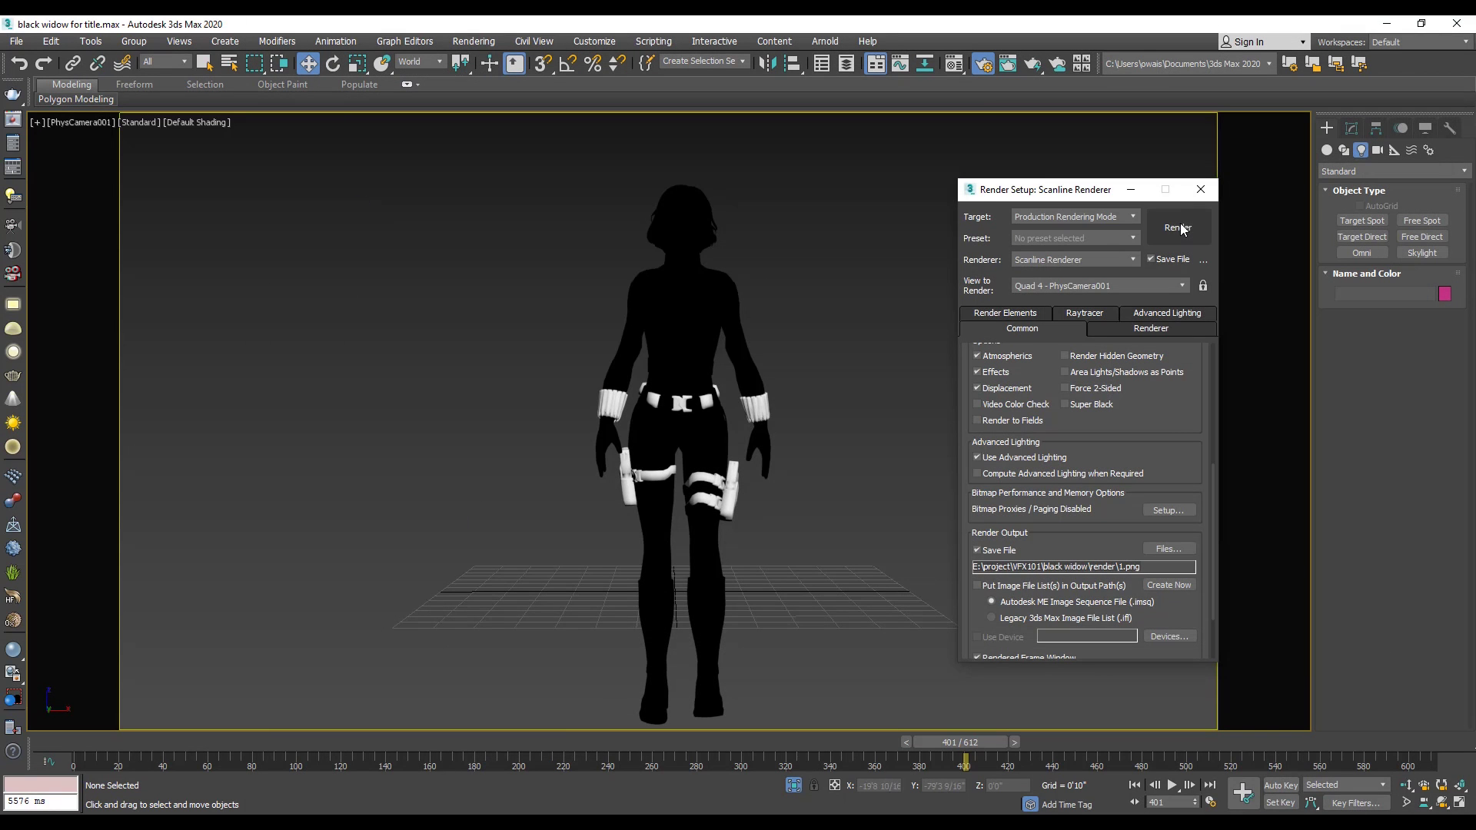
{"action": "left_click", "coordinate": [1180, 227]}
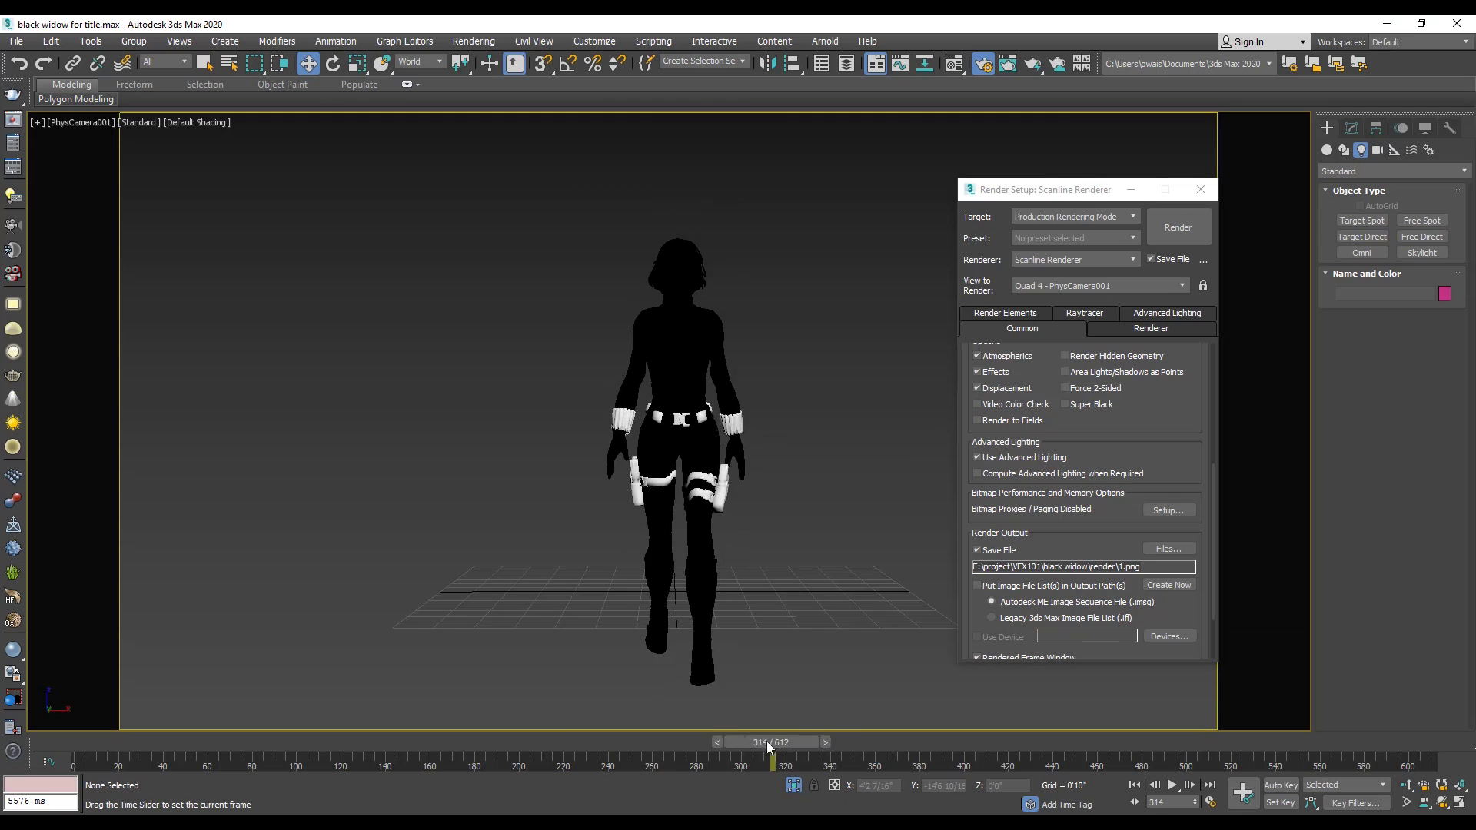
Go to frame 247, end the isolation to bring back the corridor, and hide the Black Widow character
{"action": "left_click_drag", "start_coordinate": [785, 743], "coordinate": [648, 746]}
{"action": "key", "text": "w"}
{"action": "left_click", "coordinate": [793, 785]}
{"action": "key", "text": "F10"}
{"action": "left_click", "coordinate": [665, 394]}
{"action": "right_click", "coordinate": [671, 388]}
{"action": "left_click", "coordinate": [705, 334]}
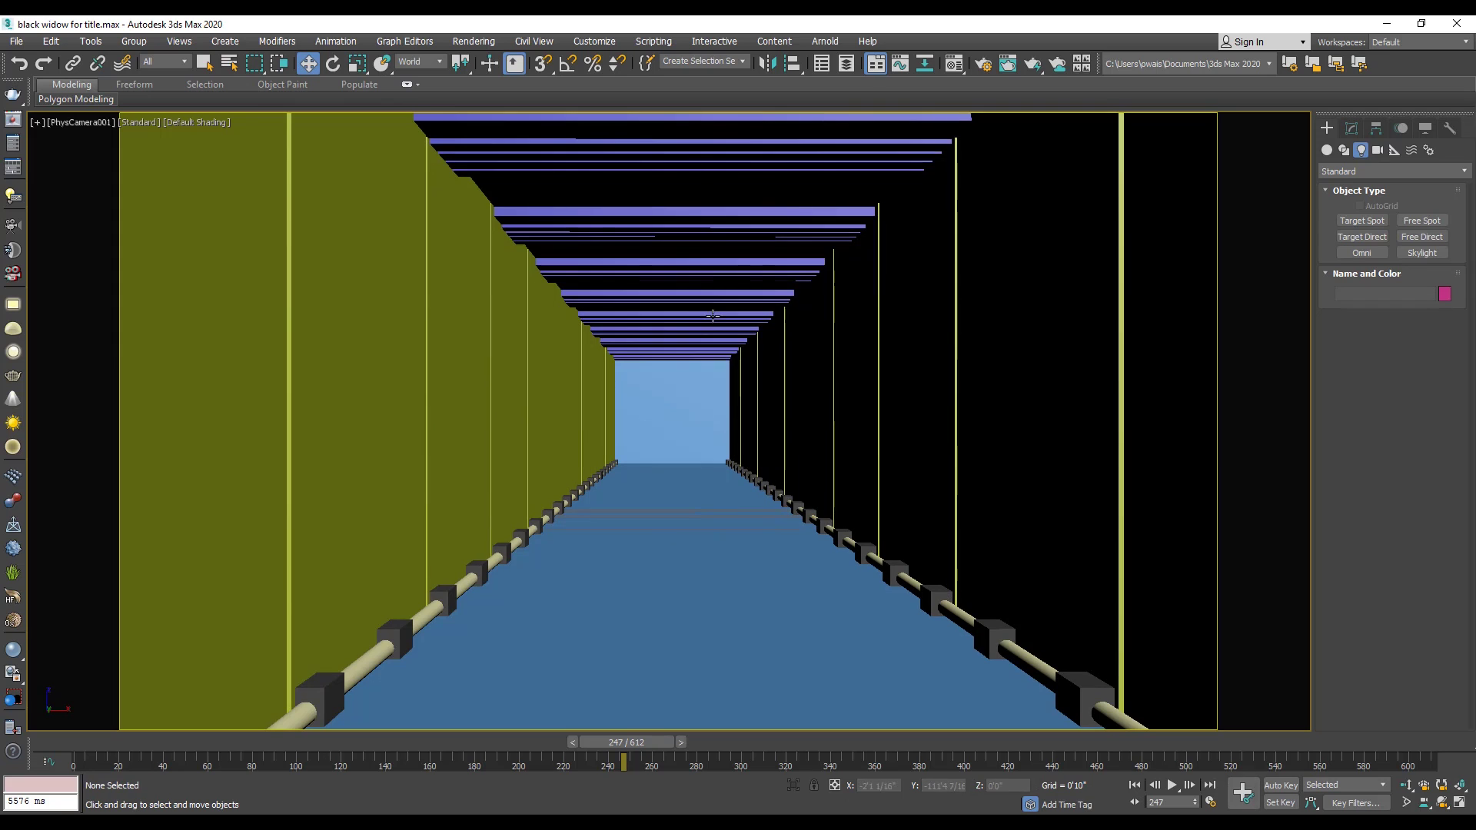
Select the corridor's wall objects and assign them a new material with a dark diffuse colour
{"action": "left_click", "coordinate": [673, 355]}
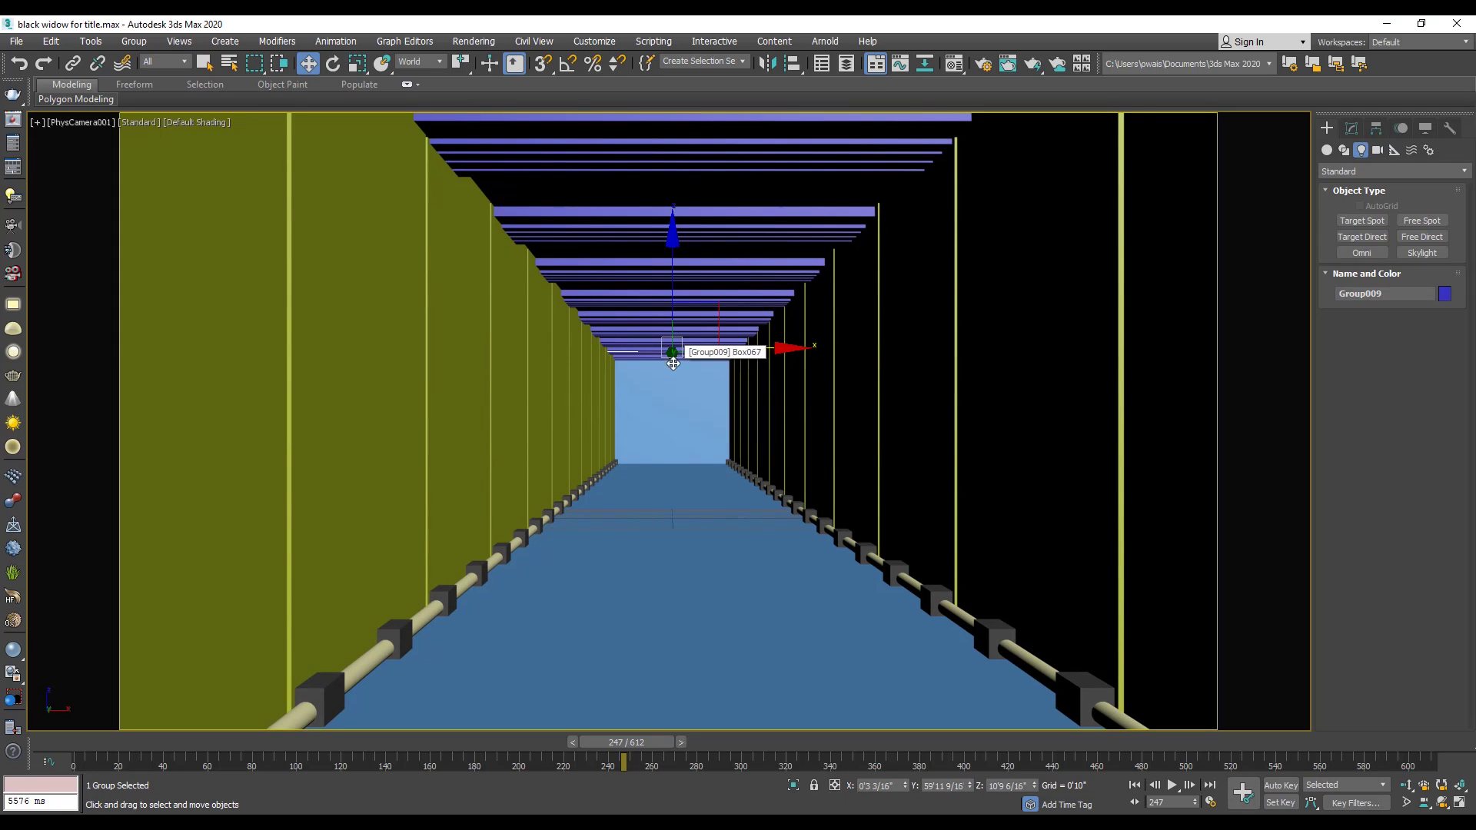
{"action": "left_click", "coordinate": [709, 228]}
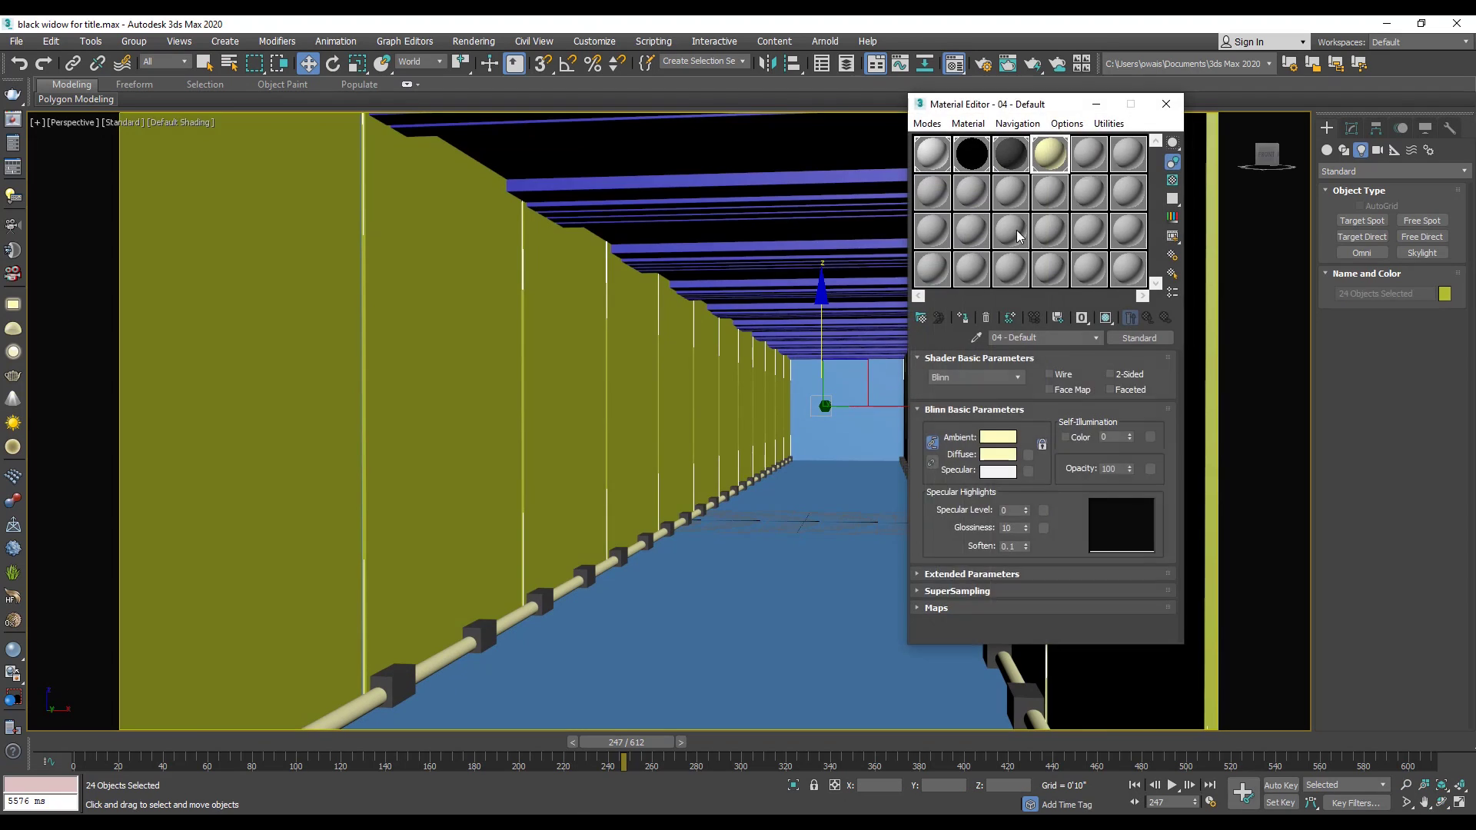
{"action": "left_click", "coordinate": [962, 317]}
{"action": "left_click", "coordinate": [998, 455]}
{"action": "left_click_drag", "start_coordinate": [442, 123], "coordinate": [450, 130]}
{"action": "left_click", "coordinate": [569, 252]}
{"action": "left_click", "coordinate": [1165, 103]}
Give the corridor floor its own material from the sixth sample slot, with a grey diffuse colour
{"action": "left_click", "coordinate": [823, 514]}
{"action": "key", "text": "m"}
{"action": "left_click", "coordinate": [1128, 153]}
{"action": "left_click", "coordinate": [998, 454]}
{"action": "left_click", "coordinate": [569, 252]}
Export the corridor scene to the export folder as an OBJ file named box cage
{"action": "left_click", "coordinate": [15, 41]}
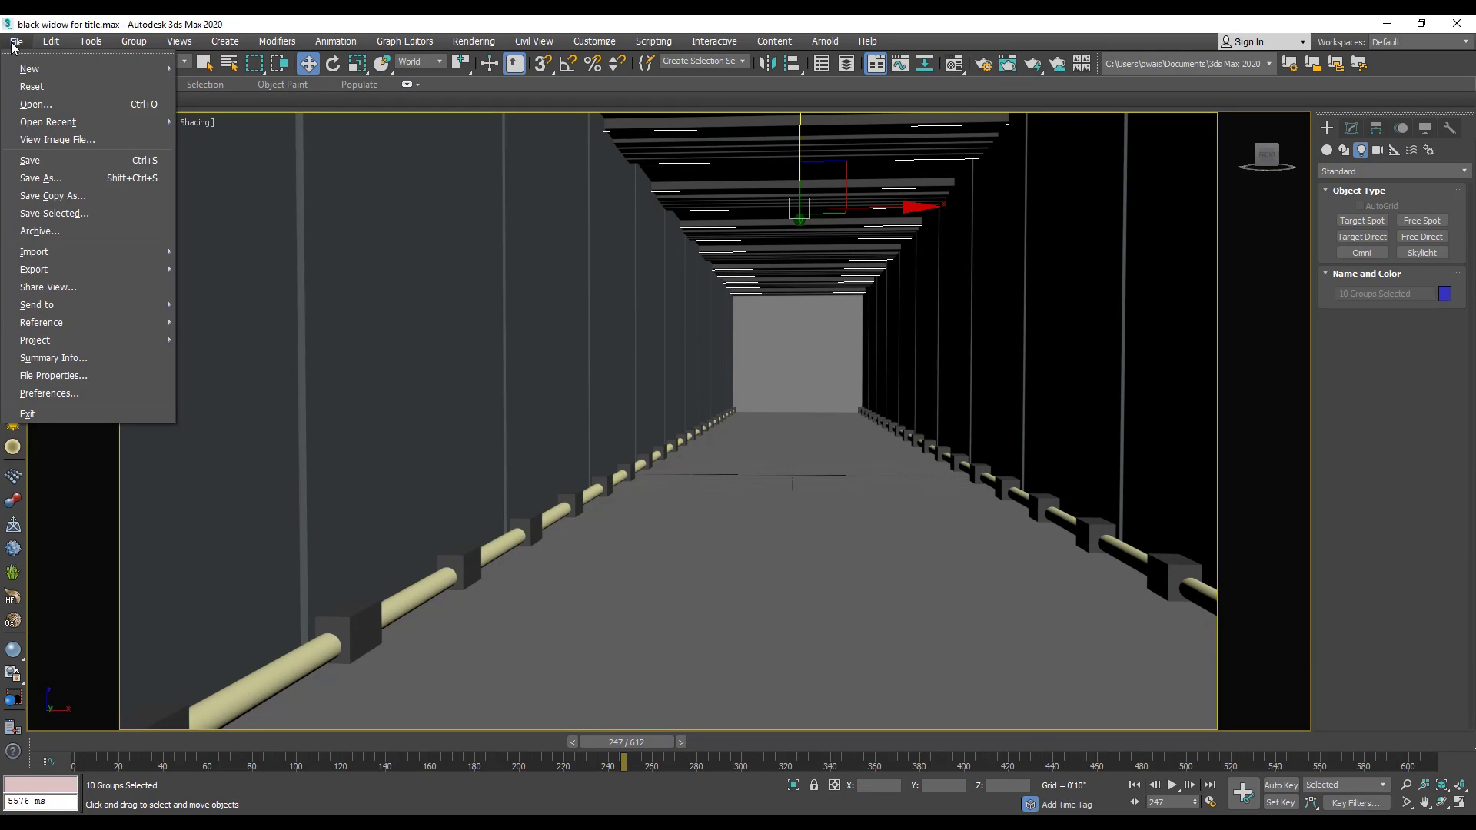
{"action": "mouse_move", "coordinate": [108, 271]}
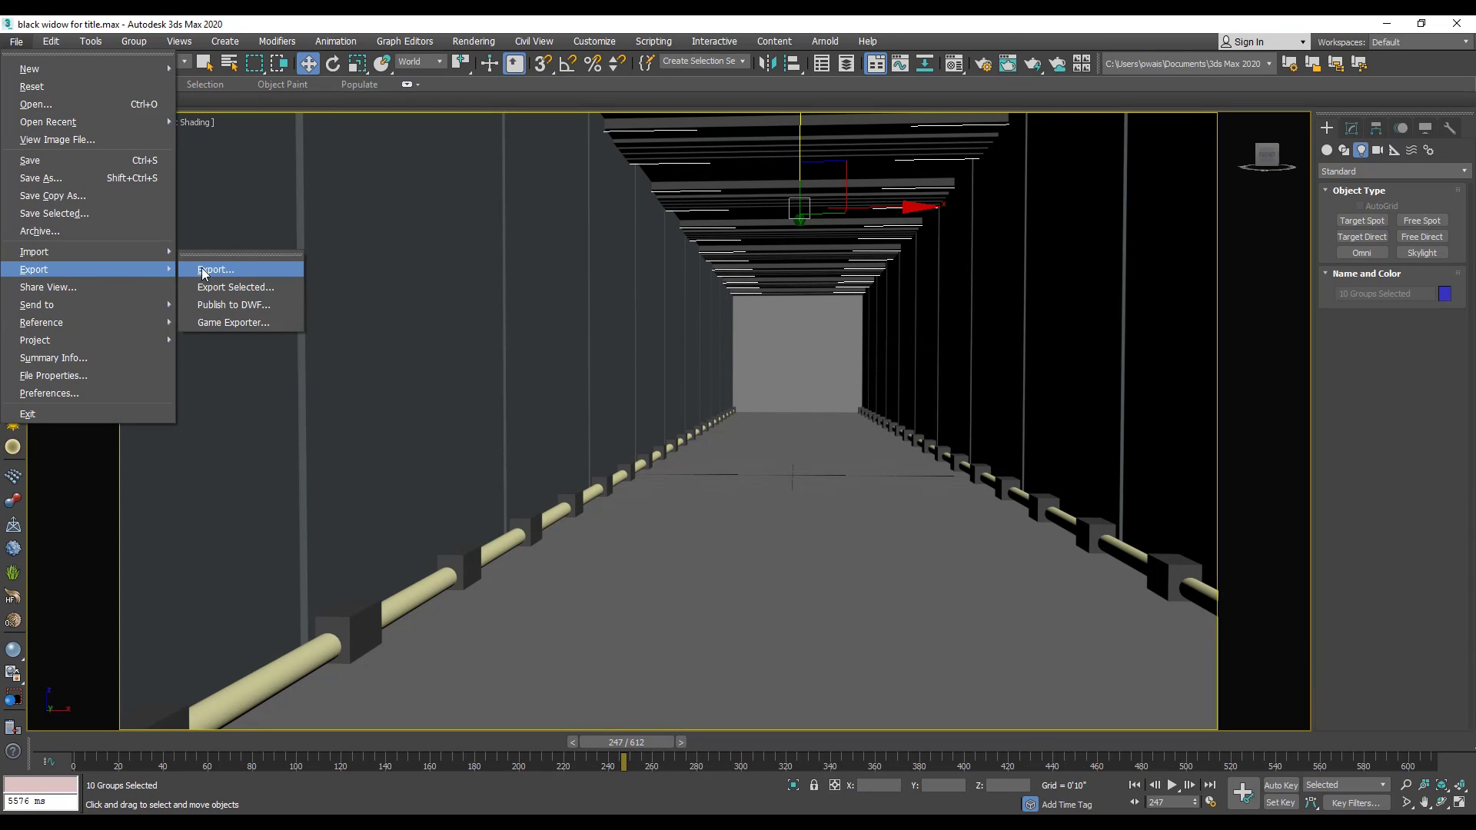
{"action": "left_click", "coordinate": [234, 272]}
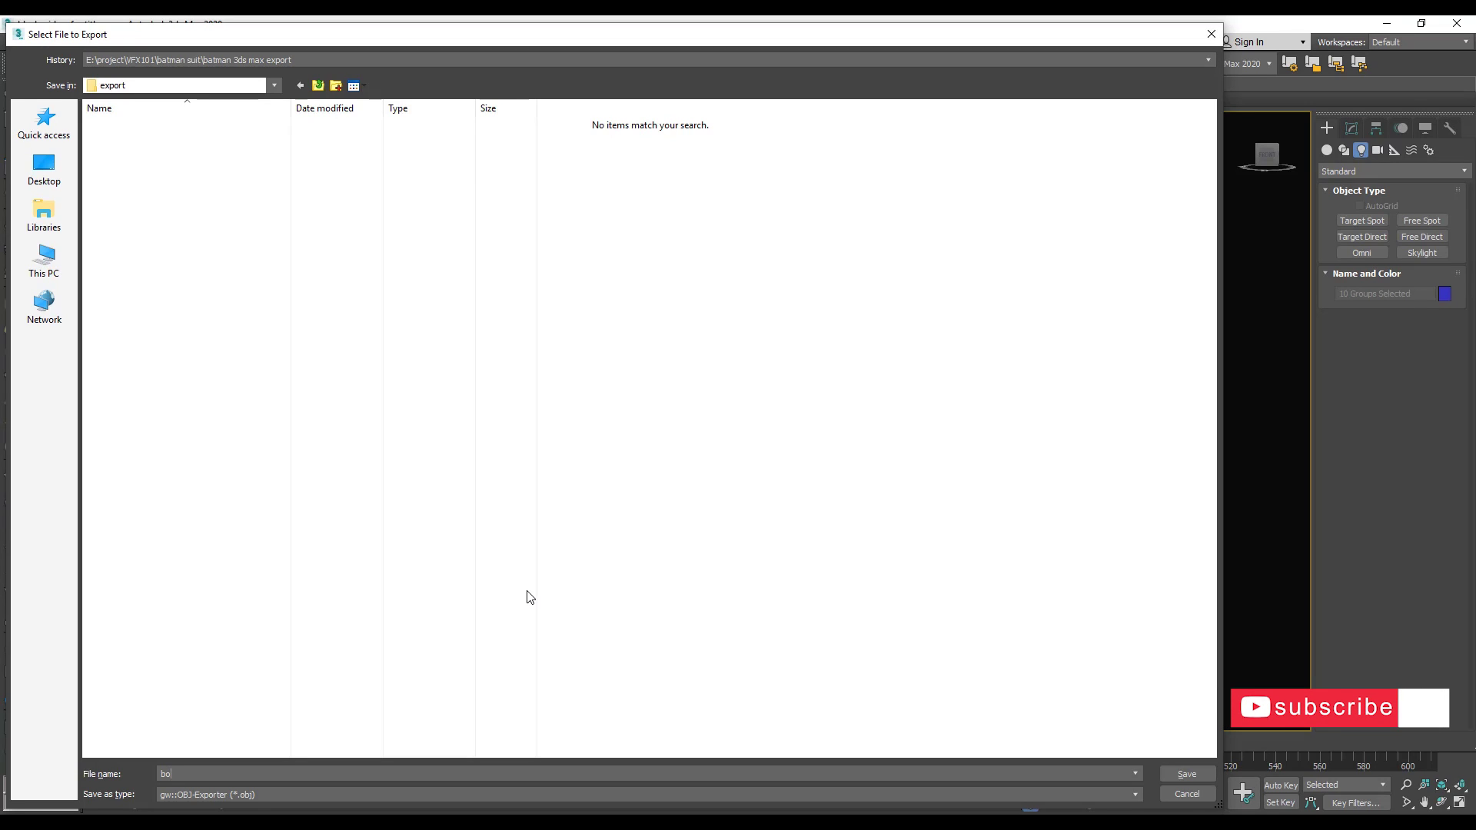
{"action": "type", "text": "box "}
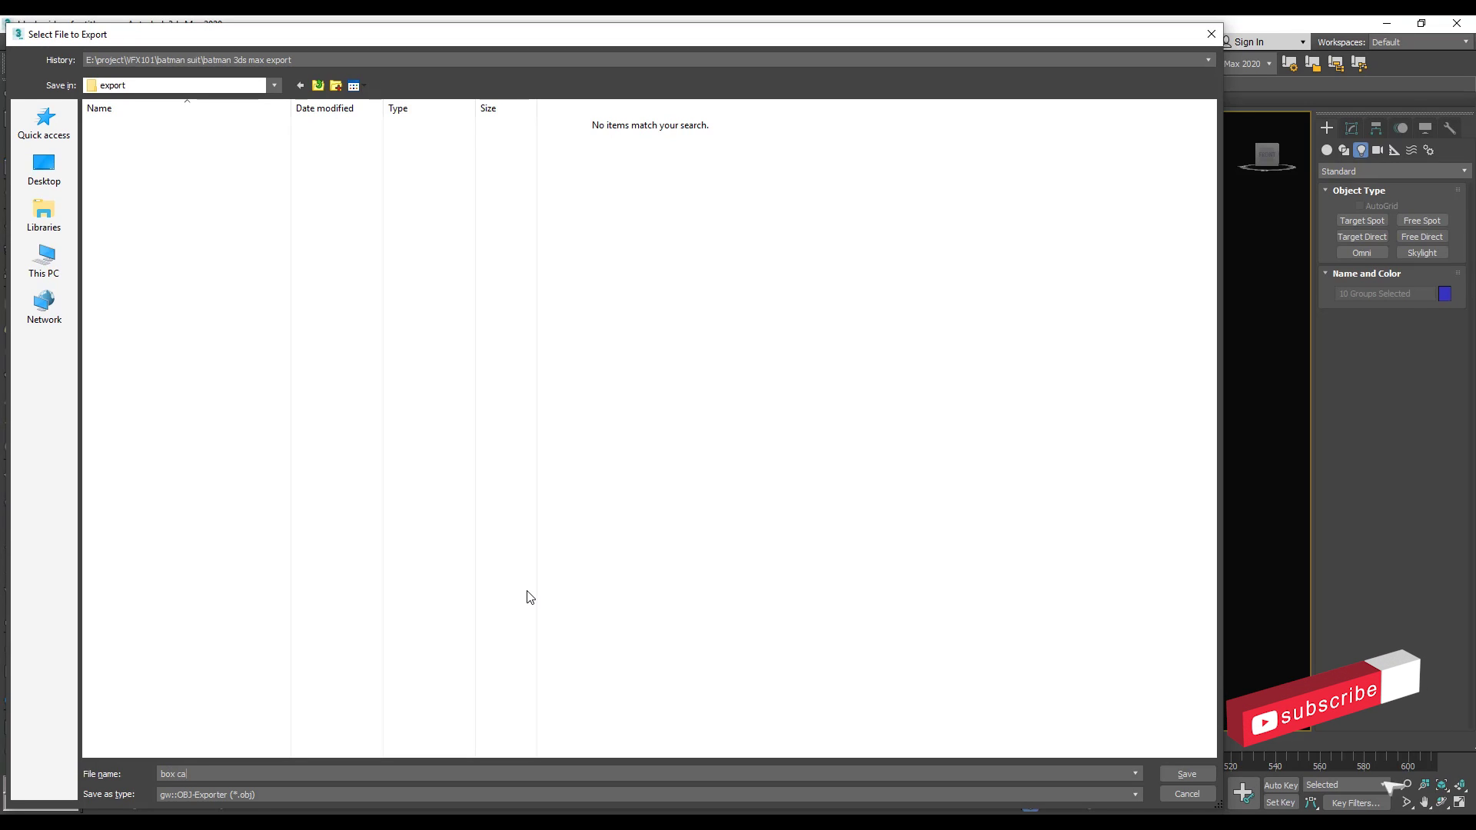
{"action": "type", "text": "cage"}
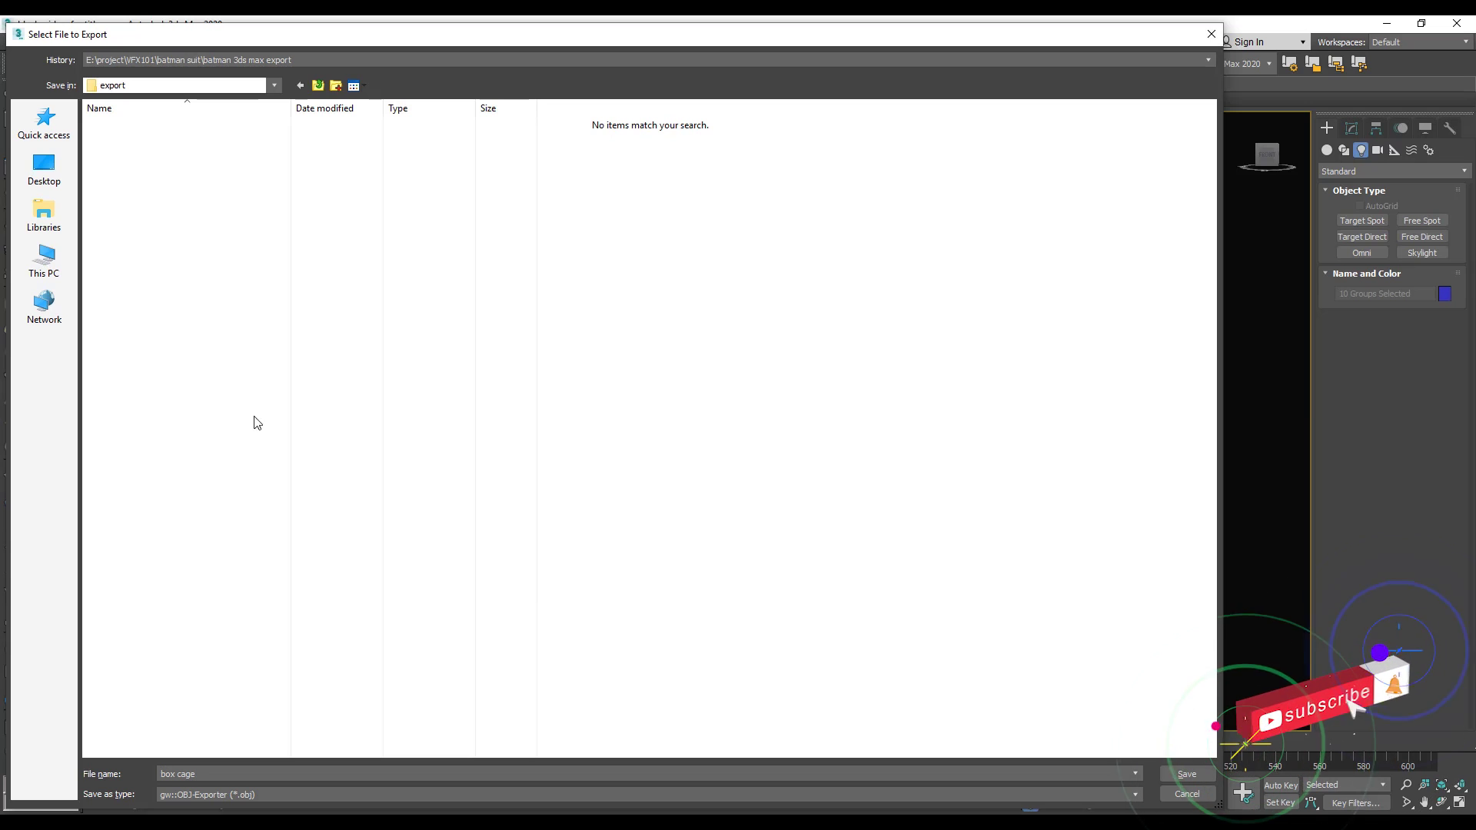
{"action": "left_click", "coordinate": [1187, 774]}
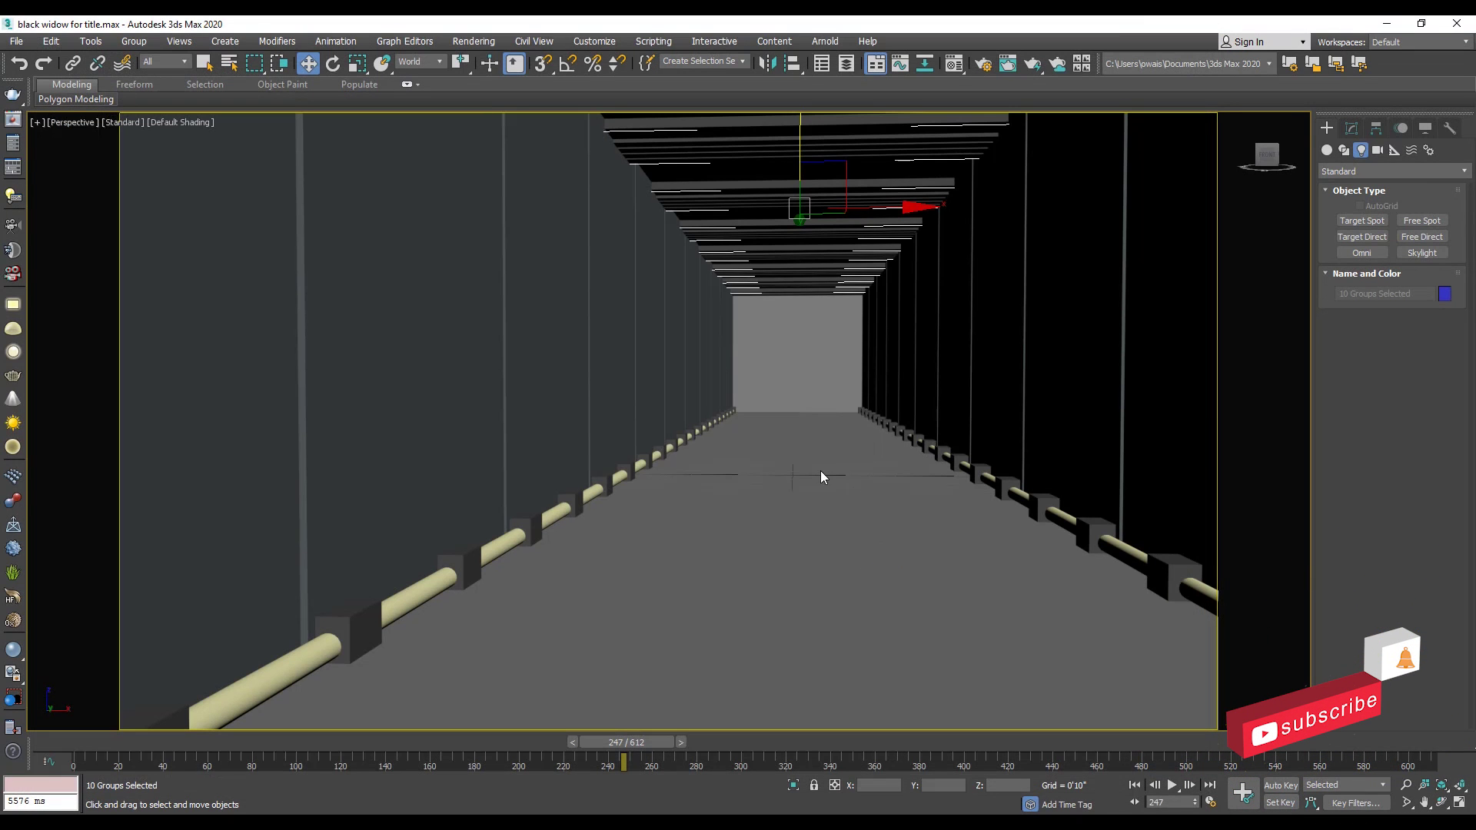
{"action": "left_click", "coordinate": [651, 543]}
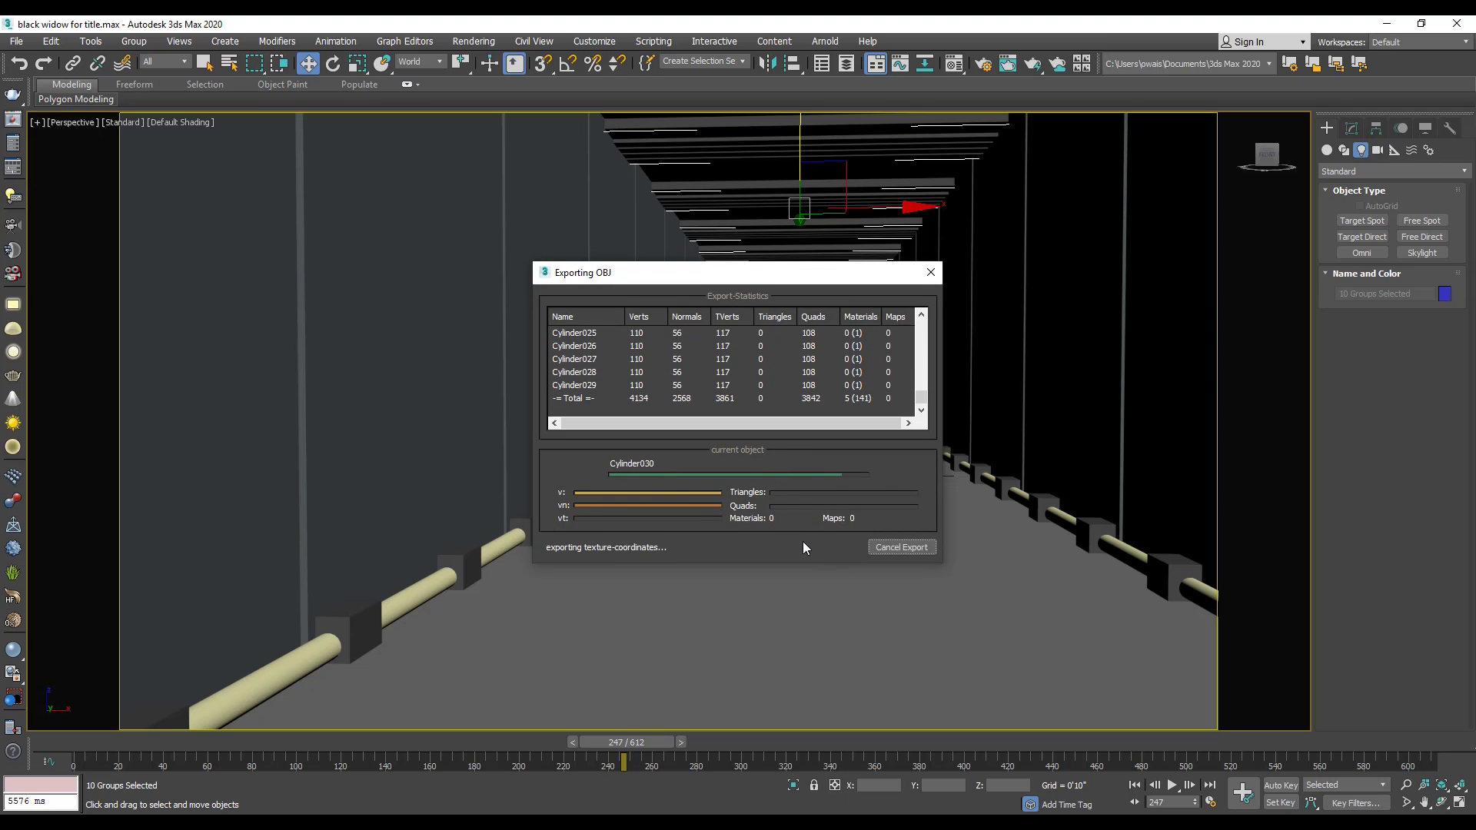
{"action": "left_click", "coordinate": [891, 542]}
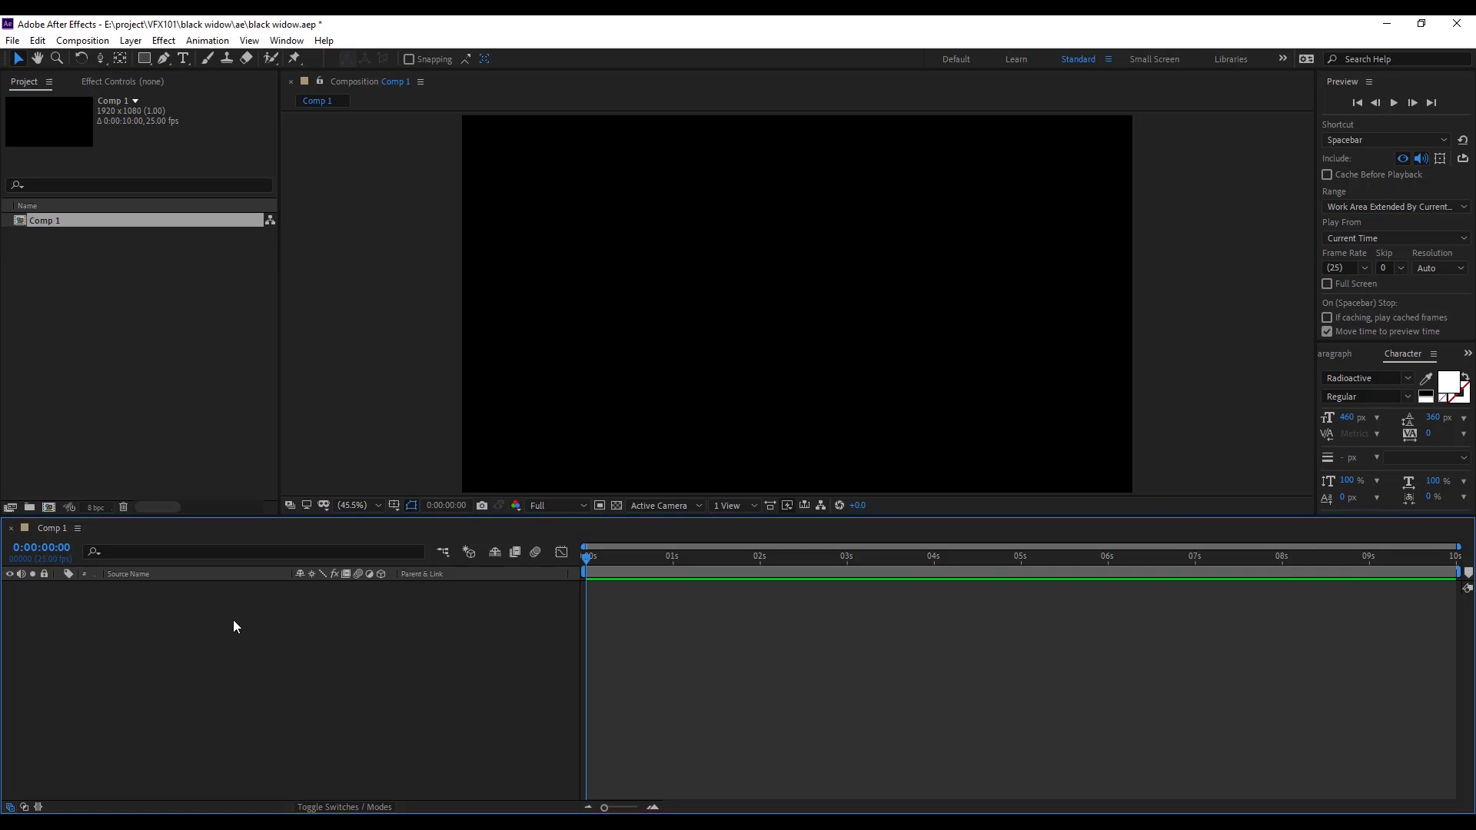
In After Effects, create a solid named 3d box in Comp 1 and apply the Video Copilot Element effect to it
{"action": "key", "text": "ctrl+y"}
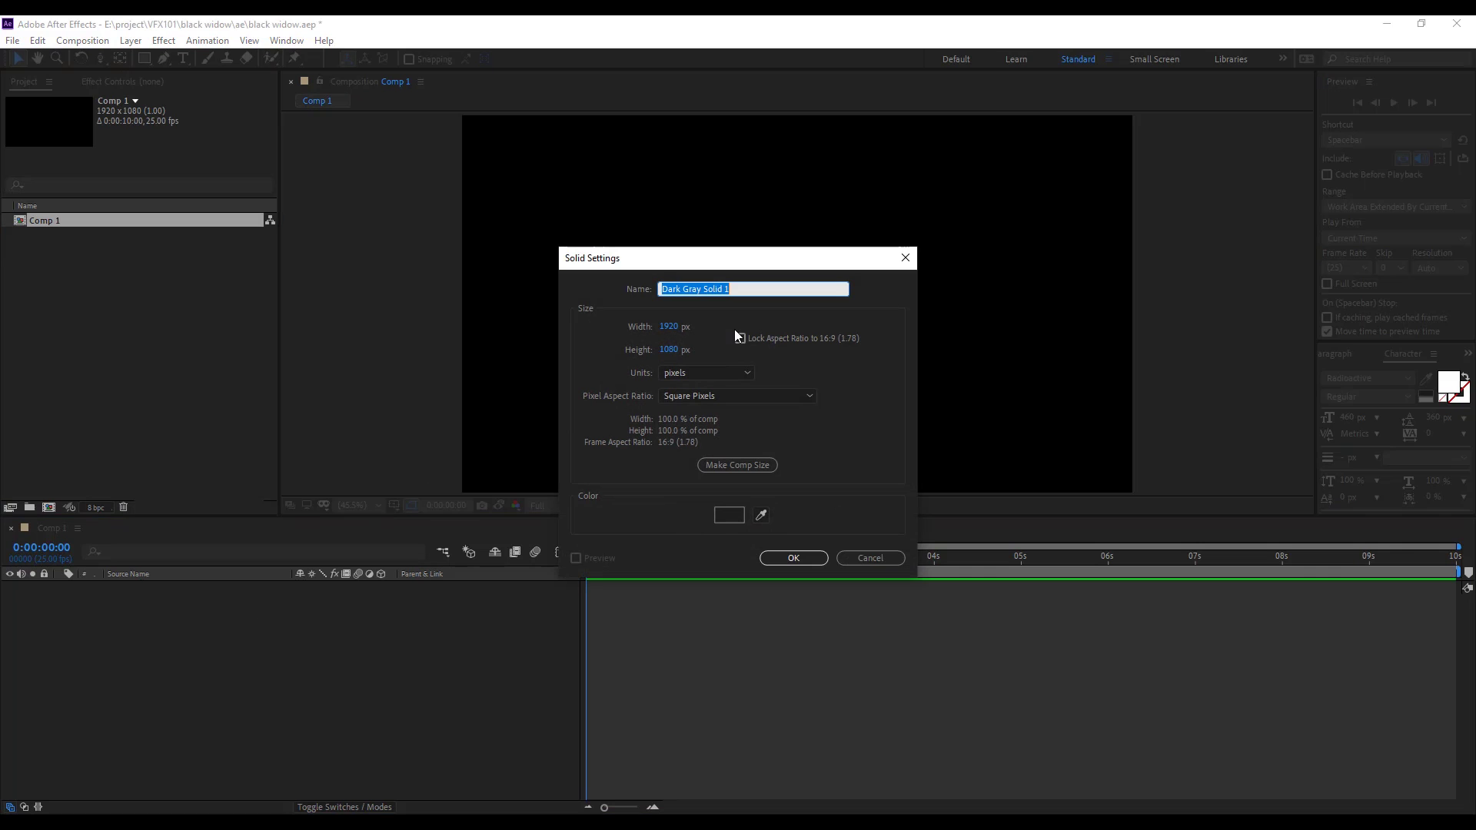
{"action": "type", "text": "3d box"}
{"action": "key", "text": "Return"}
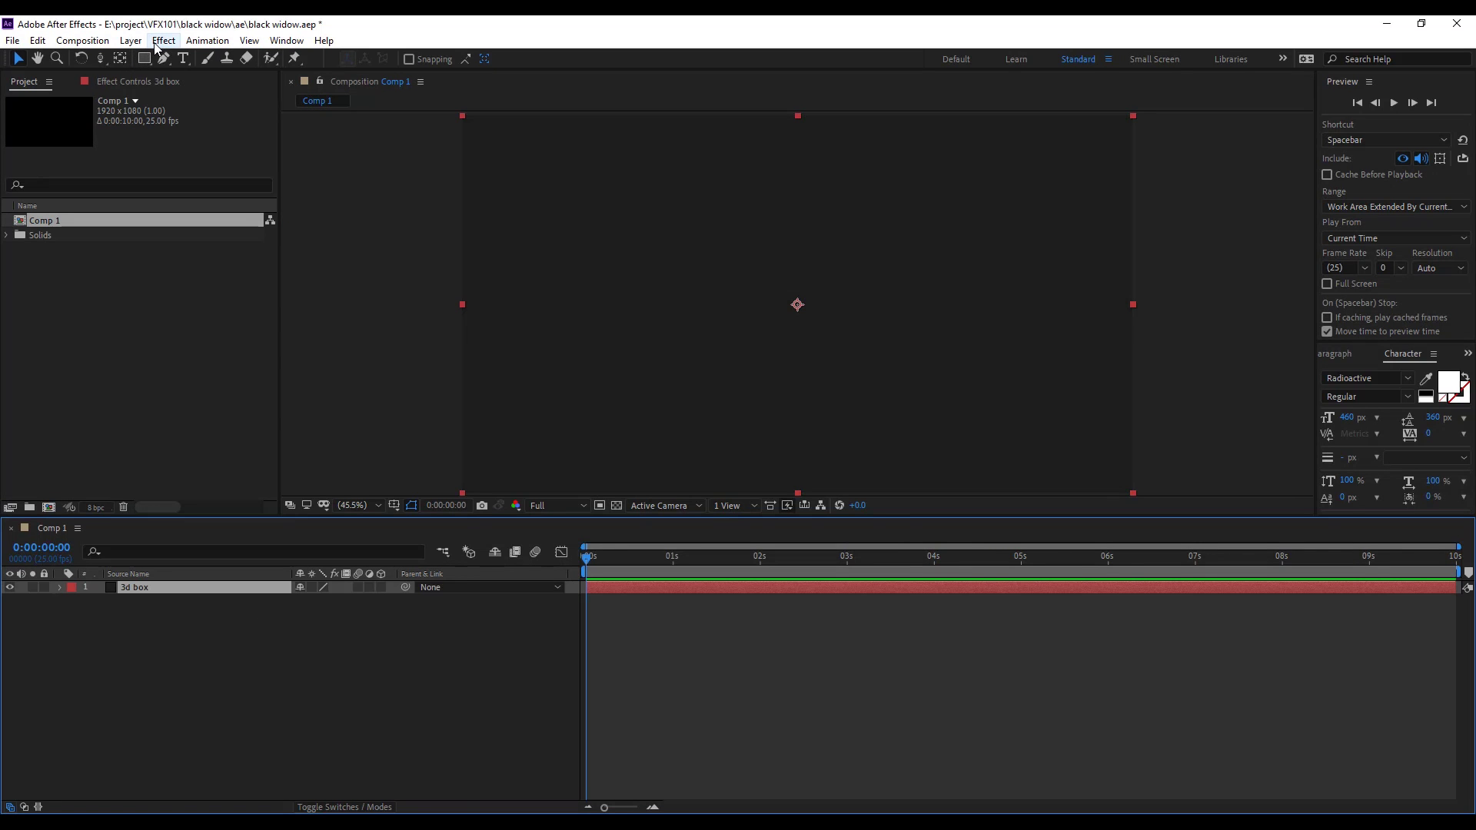
{"action": "left_click", "coordinate": [162, 40]}
{"action": "mouse_move", "coordinate": [417, 178]}
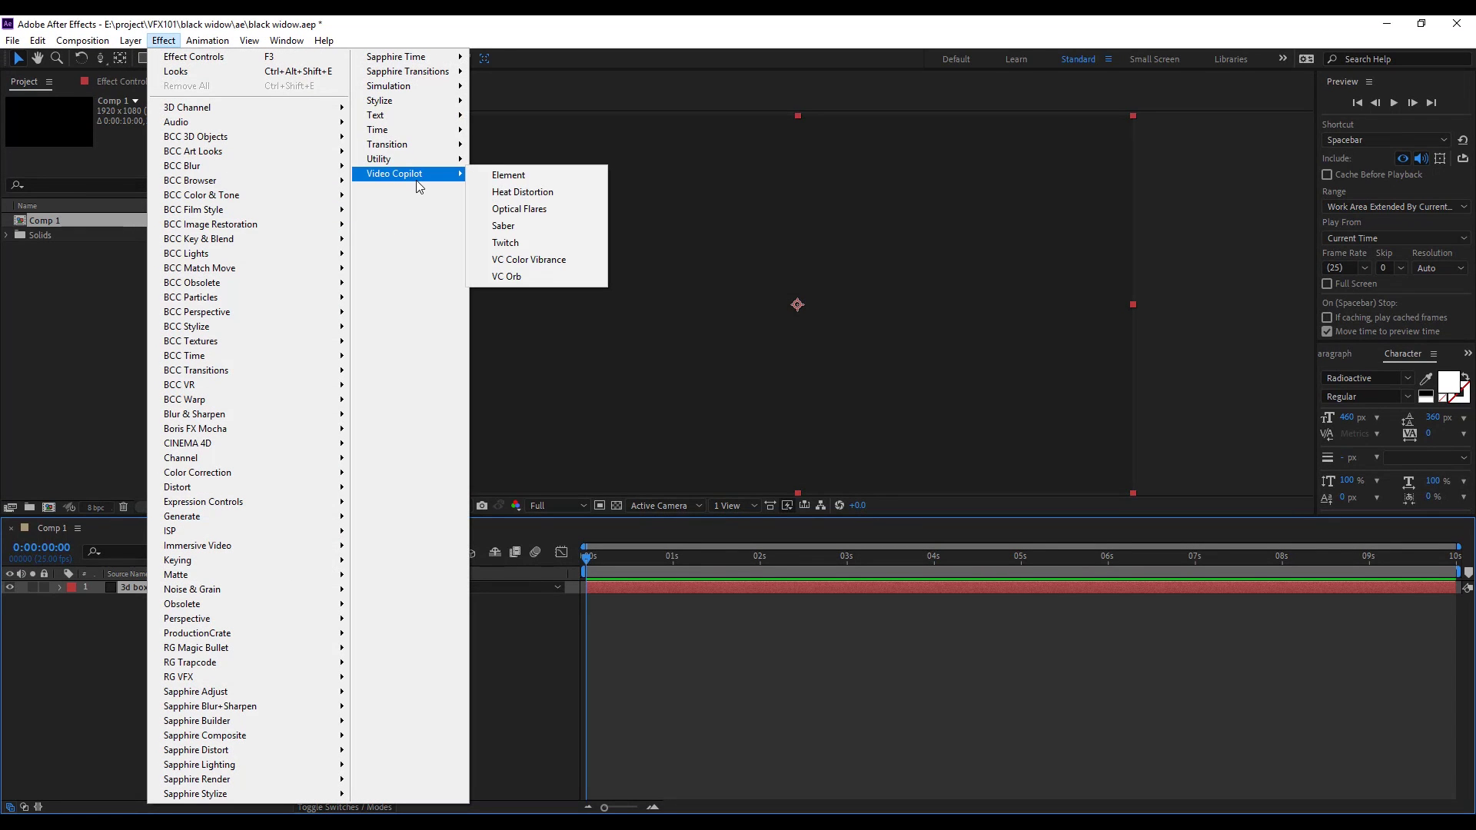
{"action": "left_click", "coordinate": [557, 176]}
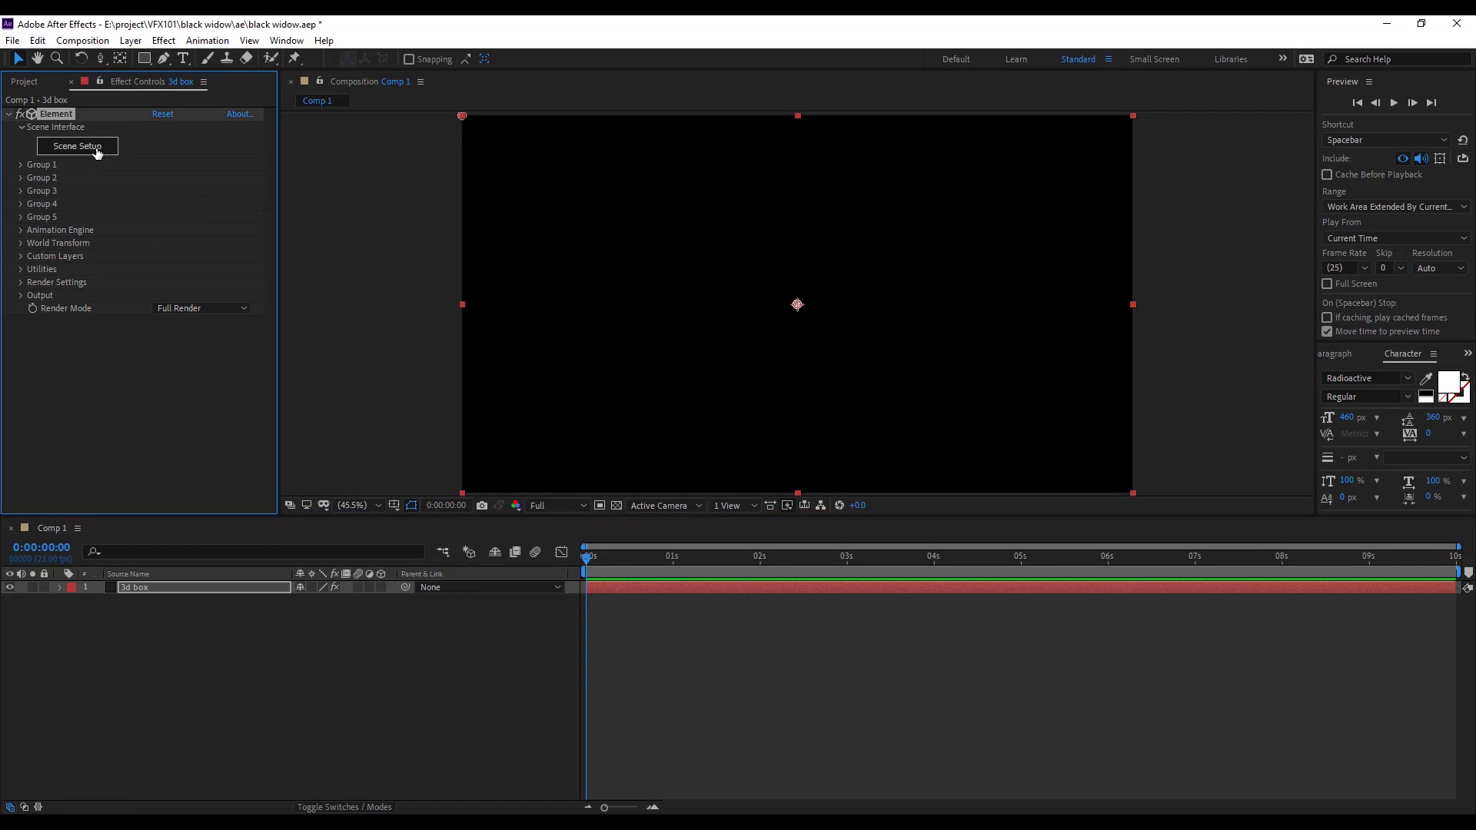
Import box cage.obj into the Element scene setup and raise the model to about 0.74 in Y
{"action": "left_click", "coordinate": [78, 146]}
{"action": "left_click", "coordinate": [54, 74]}
{"action": "left_click", "coordinate": [180, 171]}
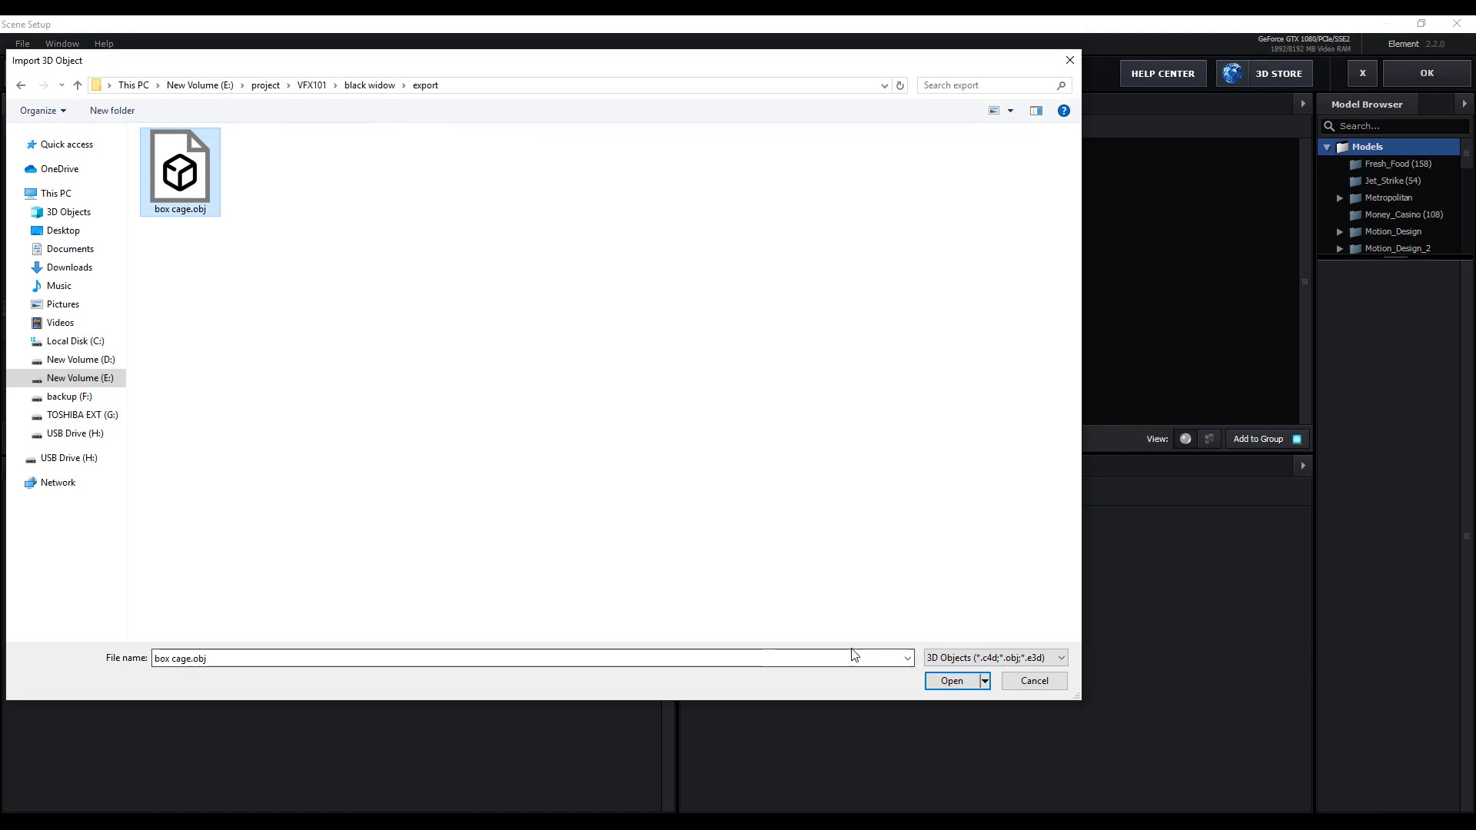
{"action": "left_click", "coordinate": [961, 682]}
{"action": "left_click", "coordinate": [849, 575]}
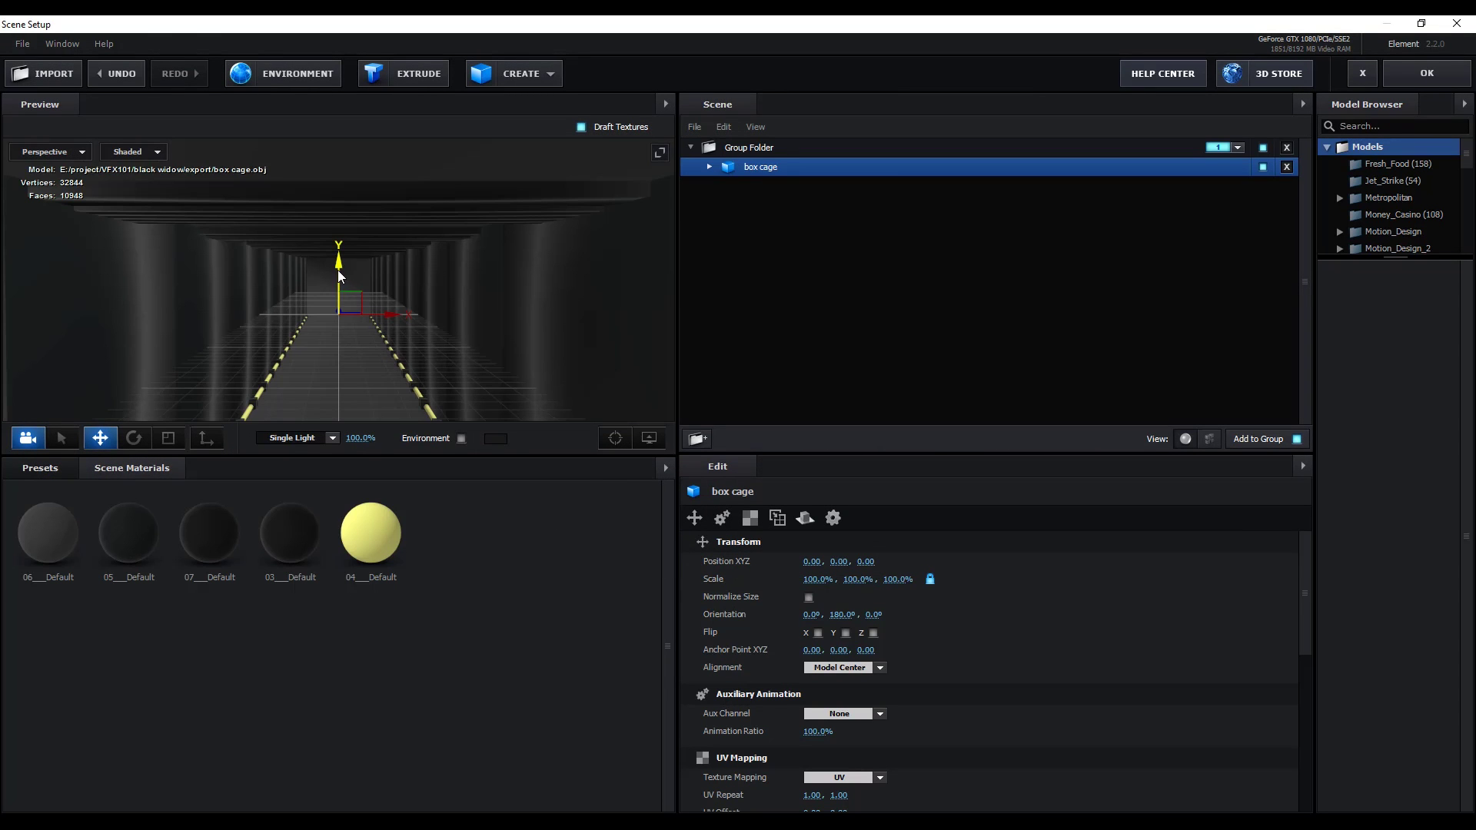
{"action": "left_click_drag", "start_coordinate": [338, 275], "coordinate": [339, 189]}
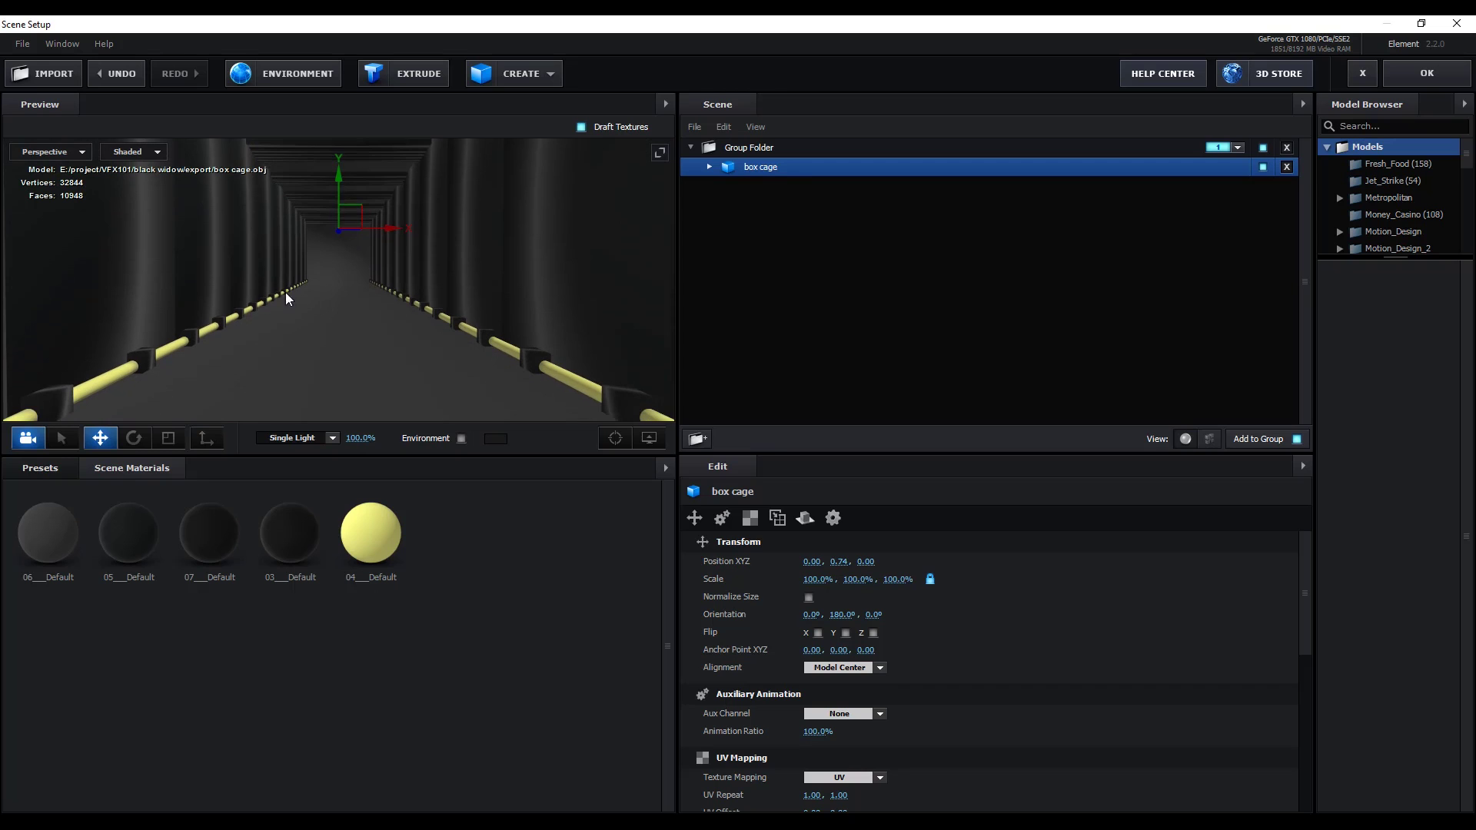
{"action": "left_click_drag", "start_coordinate": [380, 302], "coordinate": [375, 302]}
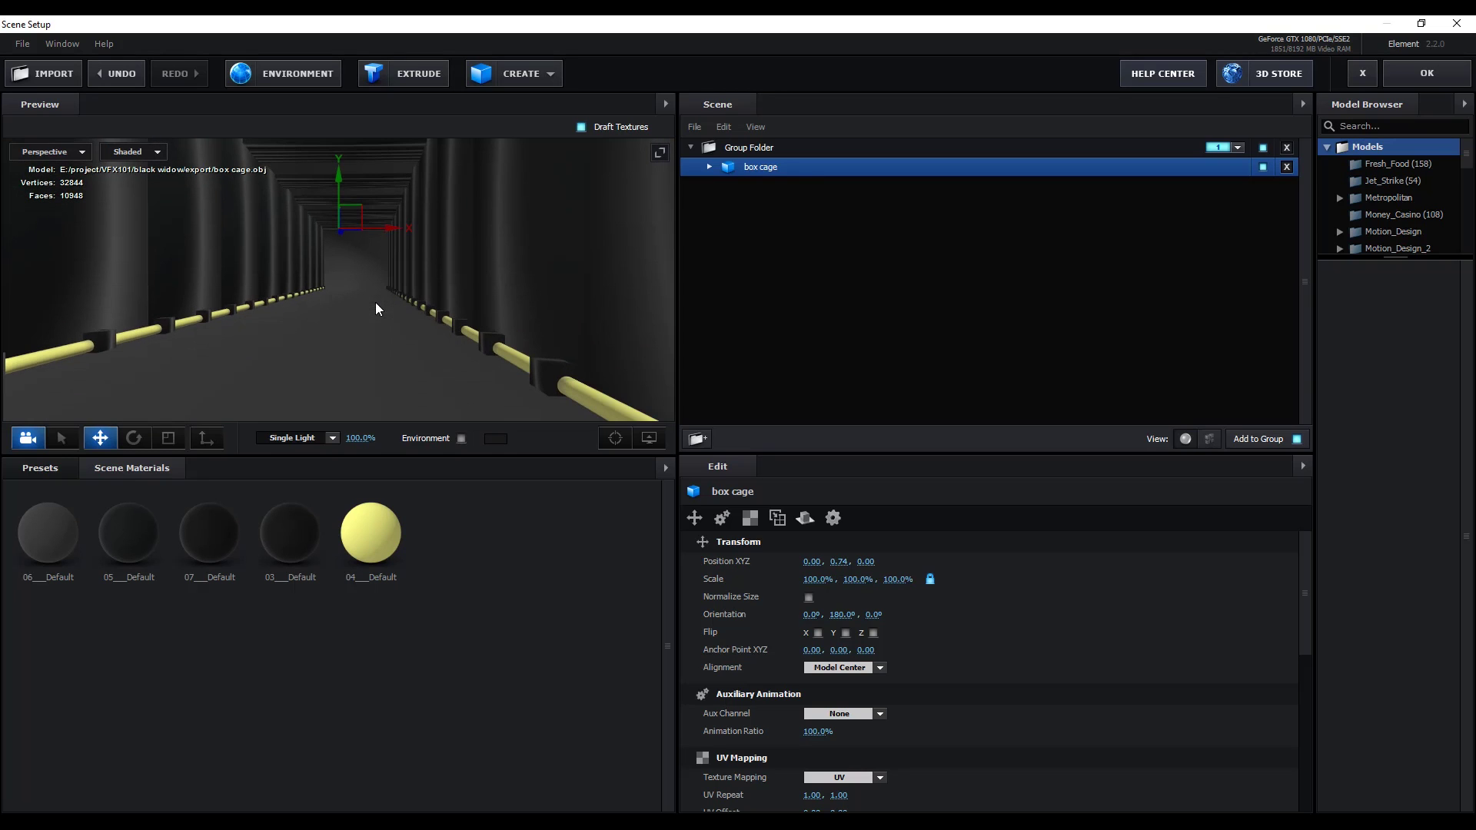
Apply the black tiles metal preset from Pro_Shaders_2 to the model's 06___Default floor material
{"action": "left_click", "coordinate": [709, 167]}
{"action": "left_click", "coordinate": [791, 188]}
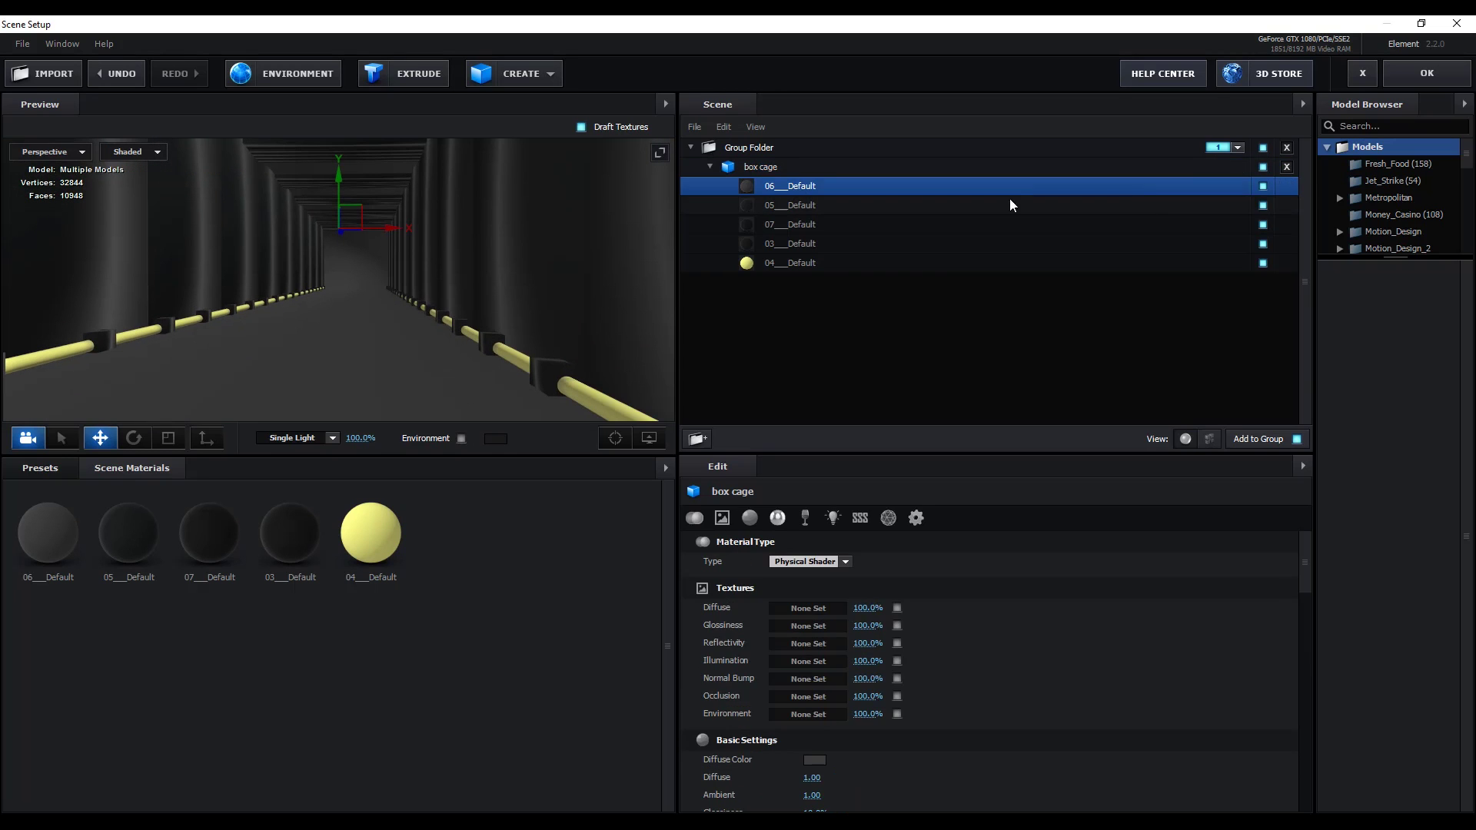
{"action": "left_click", "coordinate": [48, 469]}
{"action": "double_click", "coordinate": [54, 559]}
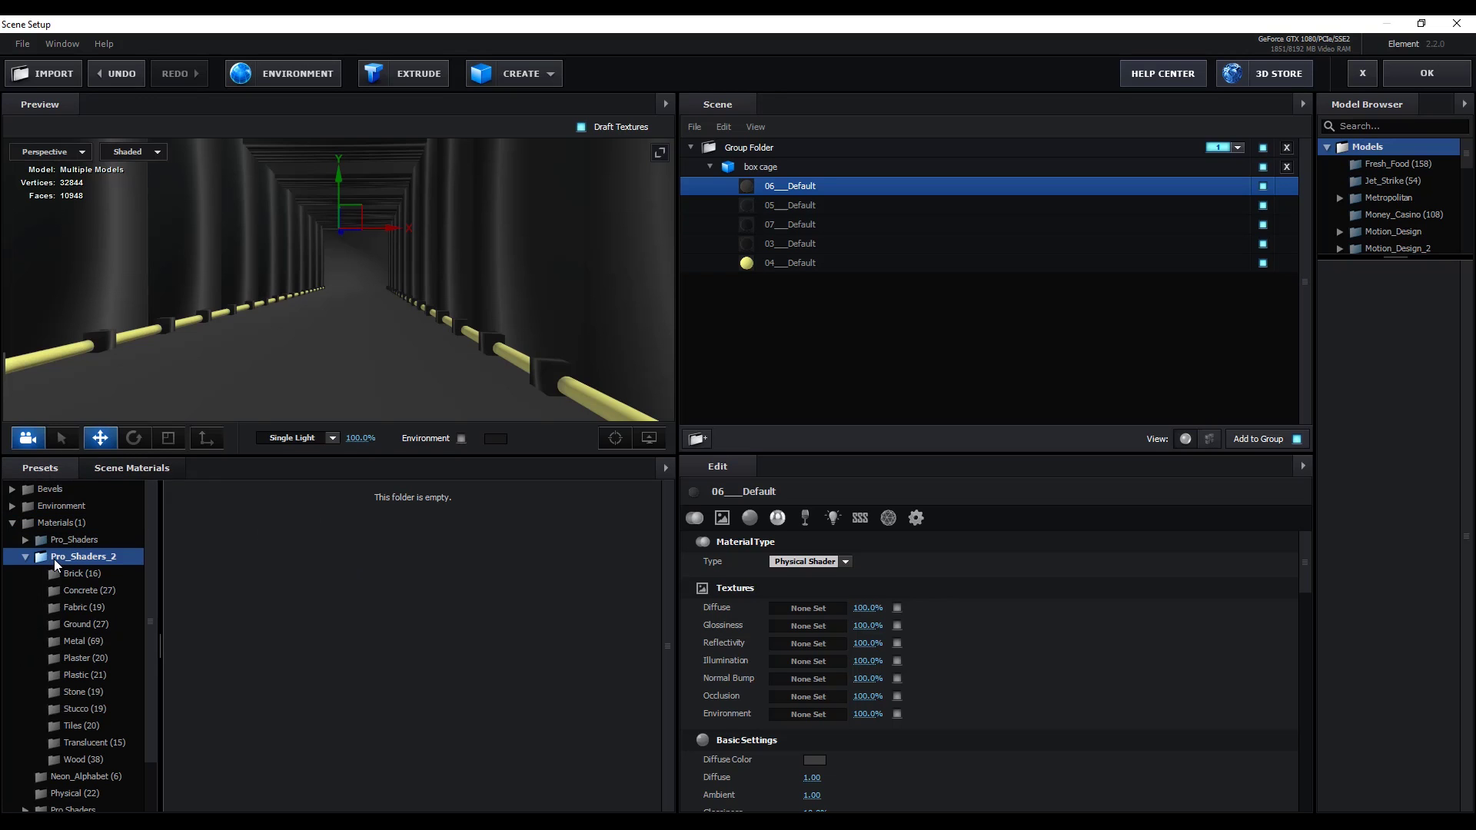
{"action": "left_click", "coordinate": [85, 641]}
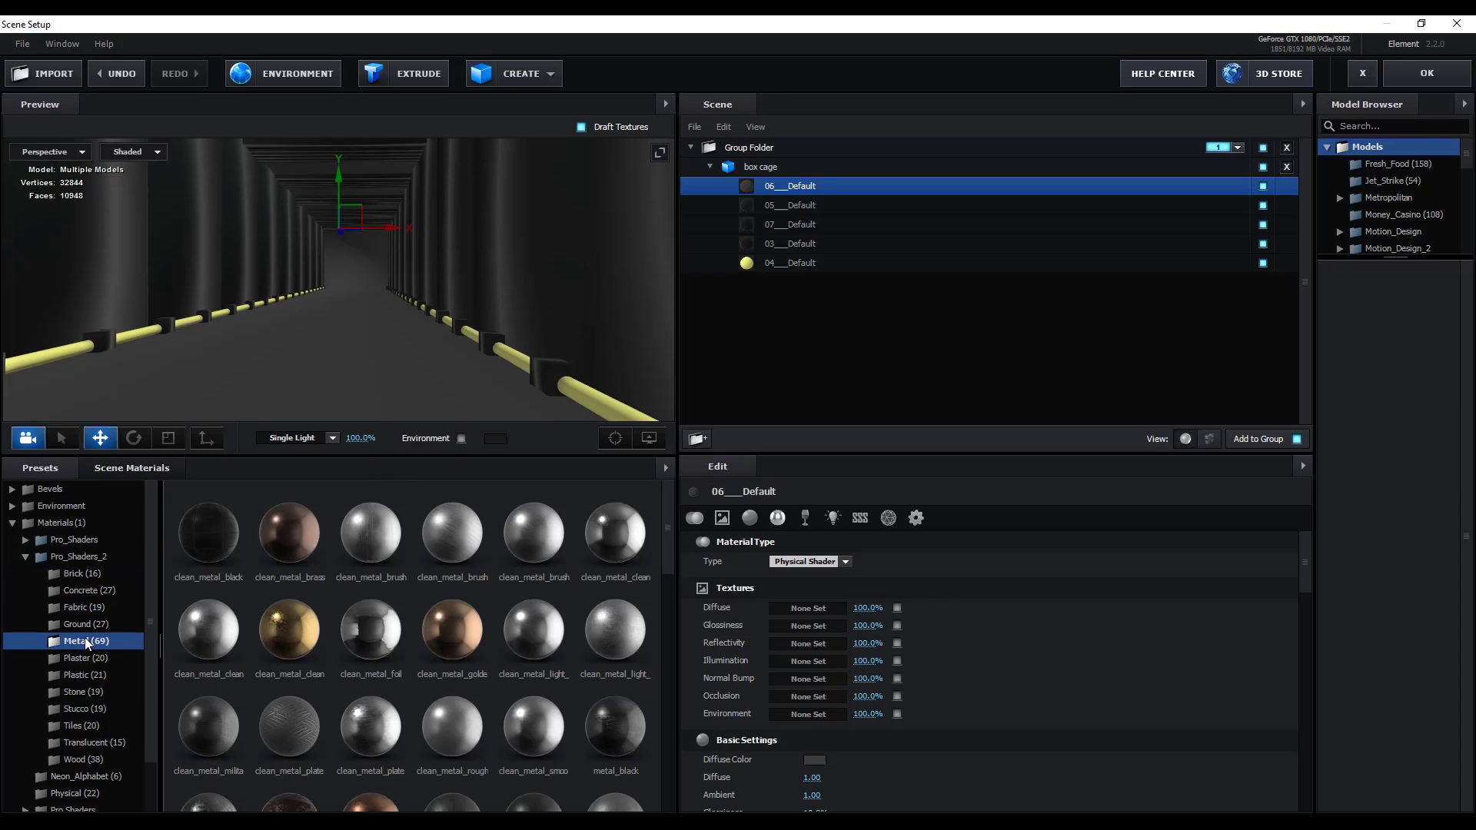
{"action": "left_click_drag", "start_coordinate": [202, 533], "coordinate": [830, 186]}
Set the UV repeat of the floor material's diffuse texture to 0.50 and 4.00
{"action": "left_click", "coordinate": [807, 608]}
{"action": "left_click", "coordinate": [710, 662]}
{"action": "type", "text": ".5"}
{"action": "key", "text": "Tab"}
{"action": "type", "text": "4"}
{"action": "key", "text": "Return"}
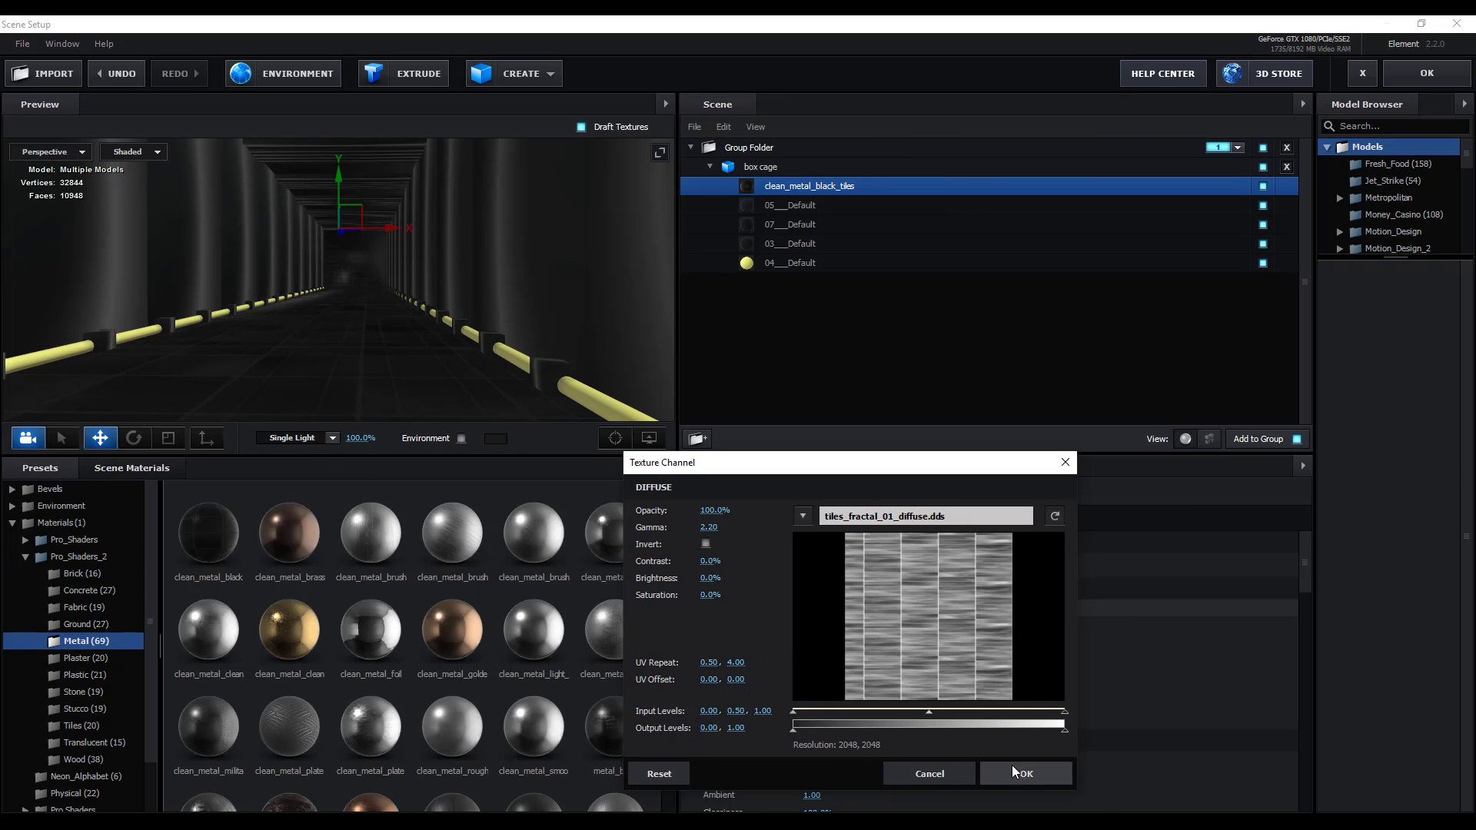
{"action": "left_click", "coordinate": [1024, 778]}
Set the UV repeat of the floor material's glossiness texture to 0.5 and 4
{"action": "left_click", "coordinate": [807, 626]}
{"action": "left_click", "coordinate": [716, 681]}
{"action": "type", "text": "..5"}
{"action": "key", "text": "Tab"}
{"action": "type", "text": "4"}
{"action": "key", "text": "Return"}
{"action": "key", "text": "Return"}
Set the floor material's normal bump UV repeat to 0.50 and 4.00, and its reflectivity intensity to 29%
{"action": "left_click", "coordinate": [804, 675]}
{"action": "type", "text": ".5"}
{"action": "key", "text": "Tab"}
{"action": "type", "text": "4"}
{"action": "key", "text": "Tab"}
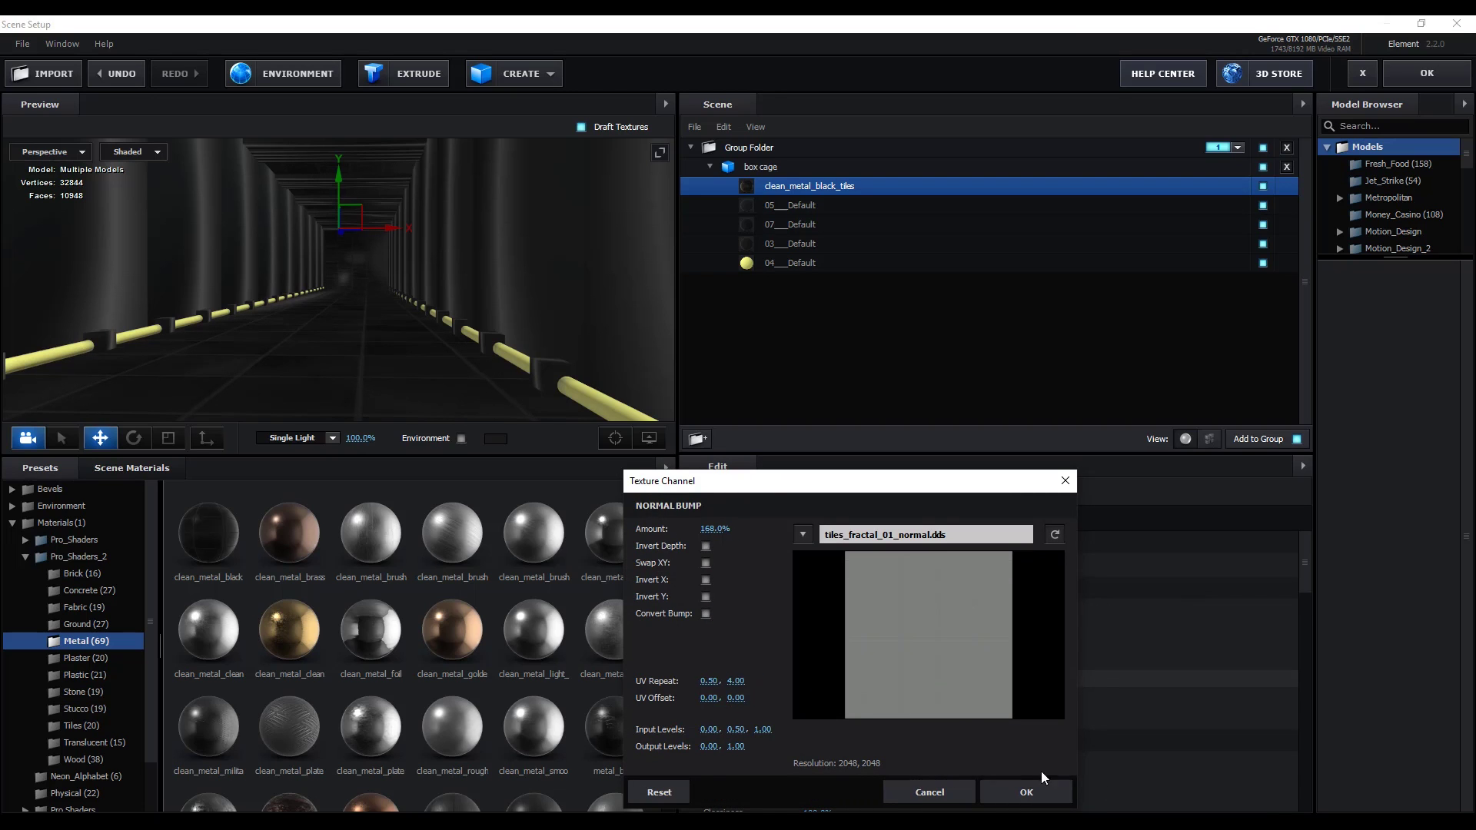
{"action": "left_click", "coordinate": [1028, 792]}
{"action": "scroll", "coordinate": [884, 730], "scroll_direction": "down", "scroll_amount": 3}
{"action": "left_click_drag", "start_coordinate": [828, 750], "coordinate": [845, 751]}
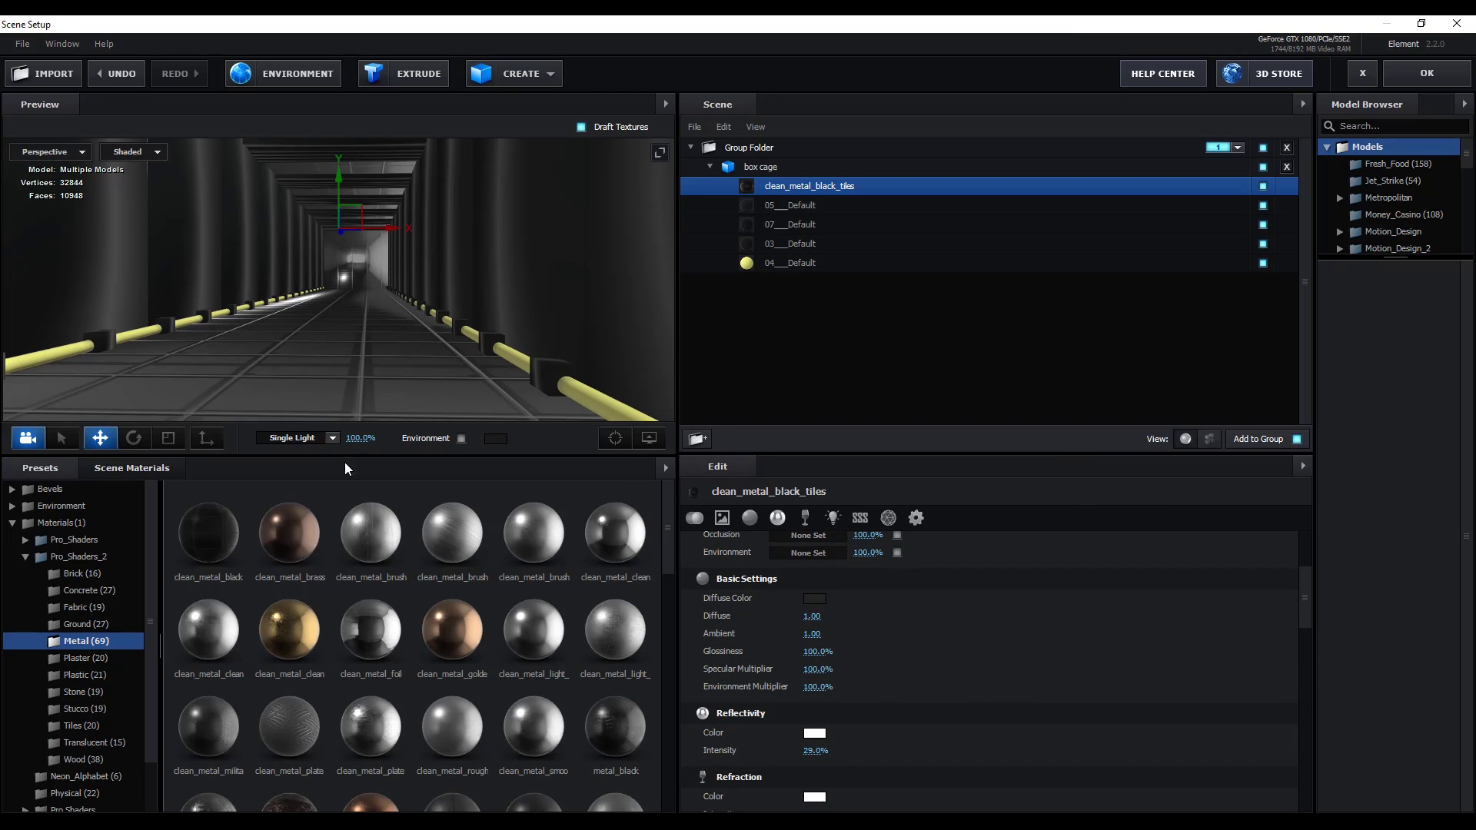
Switch the preview lighting to 360 and lower the floor tile material's glossiness
{"action": "left_click", "coordinate": [333, 439]}
{"action": "left_click", "coordinate": [296, 461]}
{"action": "mouse_move", "coordinate": [1306, 569]}
{"action": "left_mouse_down"}
{"action": "mouse_move", "coordinate": [1308, 615]}
{"action": "mouse_move", "coordinate": [1307, 561]}
{"action": "left_mouse_up"}
{"action": "left_click_drag", "start_coordinate": [826, 678], "coordinate": [811, 678]}
Apply the metal_black preset to the 05___Default wall material and set its reflectivity intensity to 1%
{"action": "left_click", "coordinate": [790, 206]}
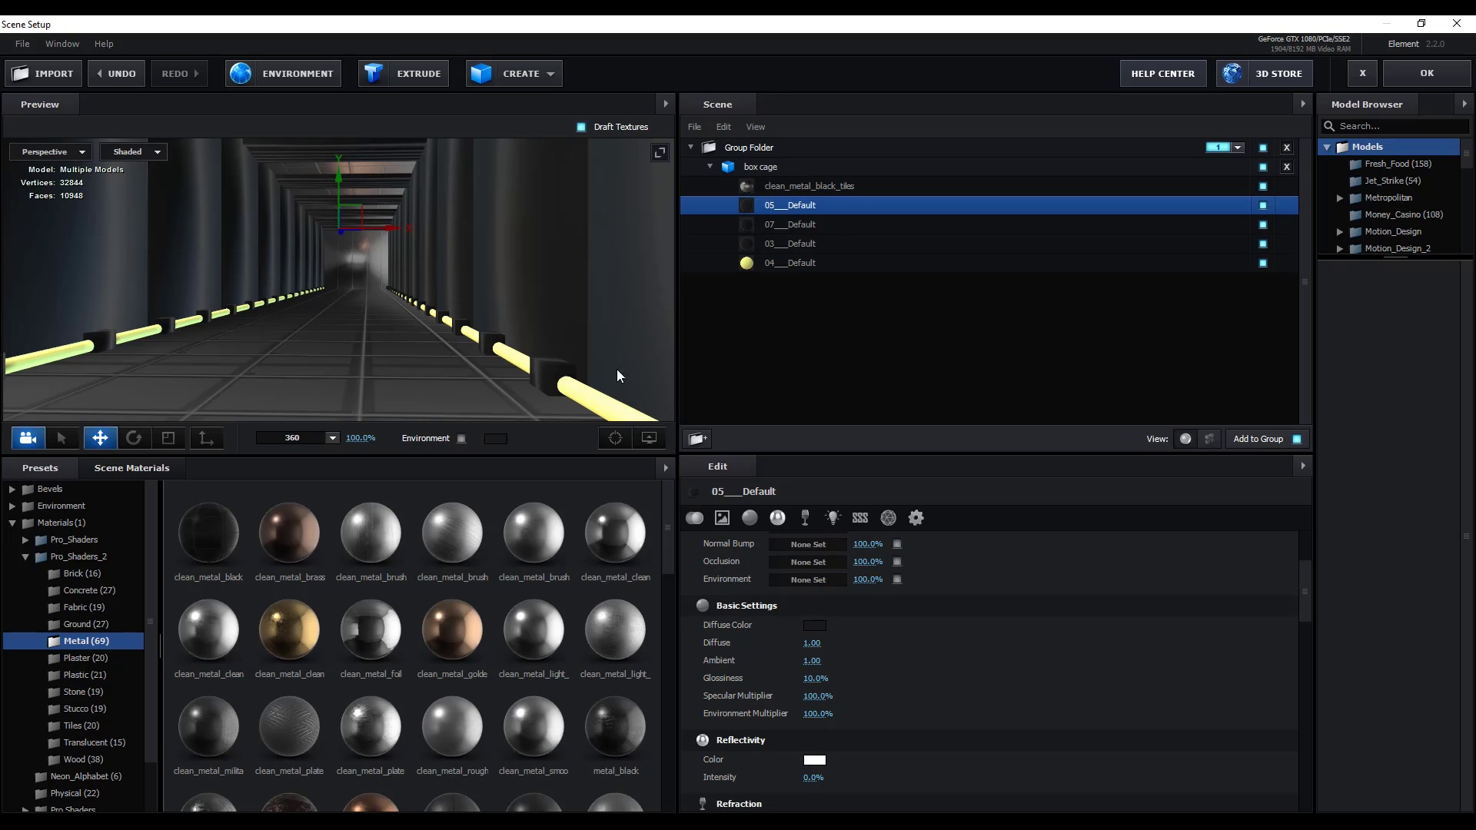
{"action": "left_click_drag", "start_coordinate": [615, 727], "coordinate": [780, 205]}
{"action": "left_click_drag", "start_coordinate": [1309, 591], "coordinate": [1310, 635]}
{"action": "left_click_drag", "start_coordinate": [815, 583], "coordinate": [778, 581]}
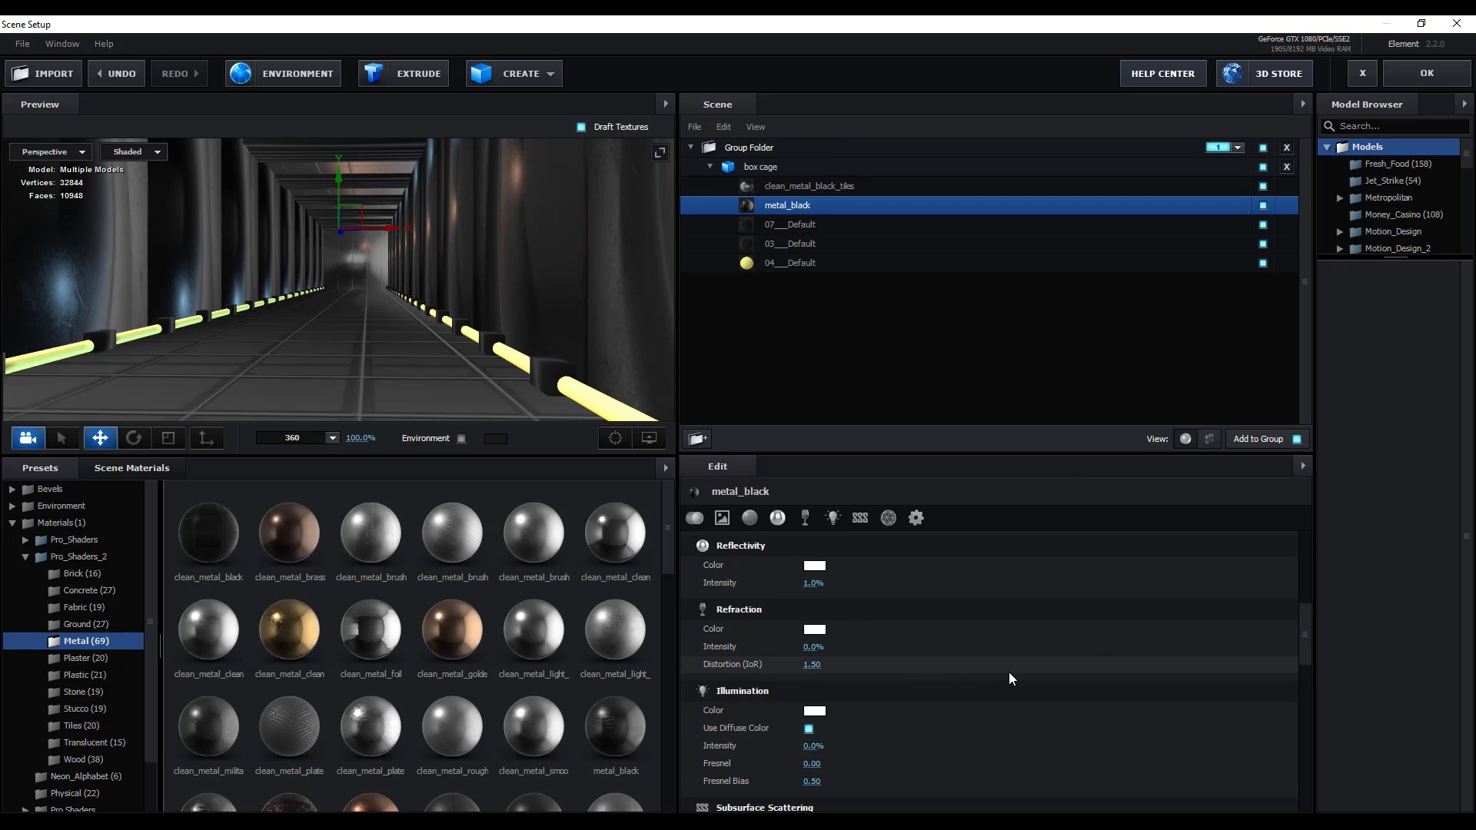
{"action": "scroll", "coordinate": [1138, 666], "scroll_direction": "up", "scroll_amount": 5}
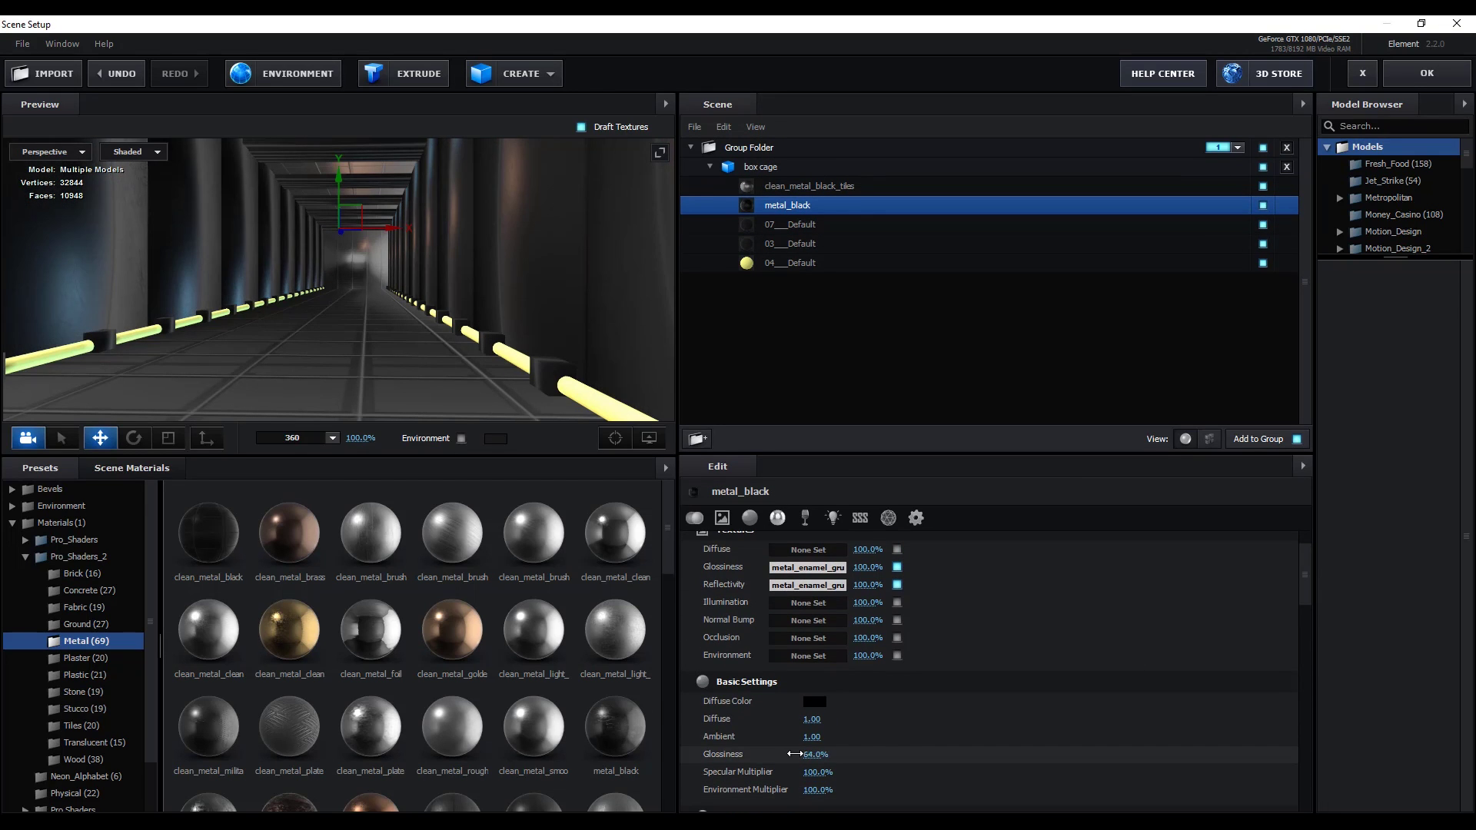
Try several metal presets on the 07___Default material, ending with metal_grunge_diffused
{"action": "left_click", "coordinate": [846, 225]}
{"action": "scroll", "coordinate": [673, 619], "scroll_direction": "down", "scroll_amount": 3}
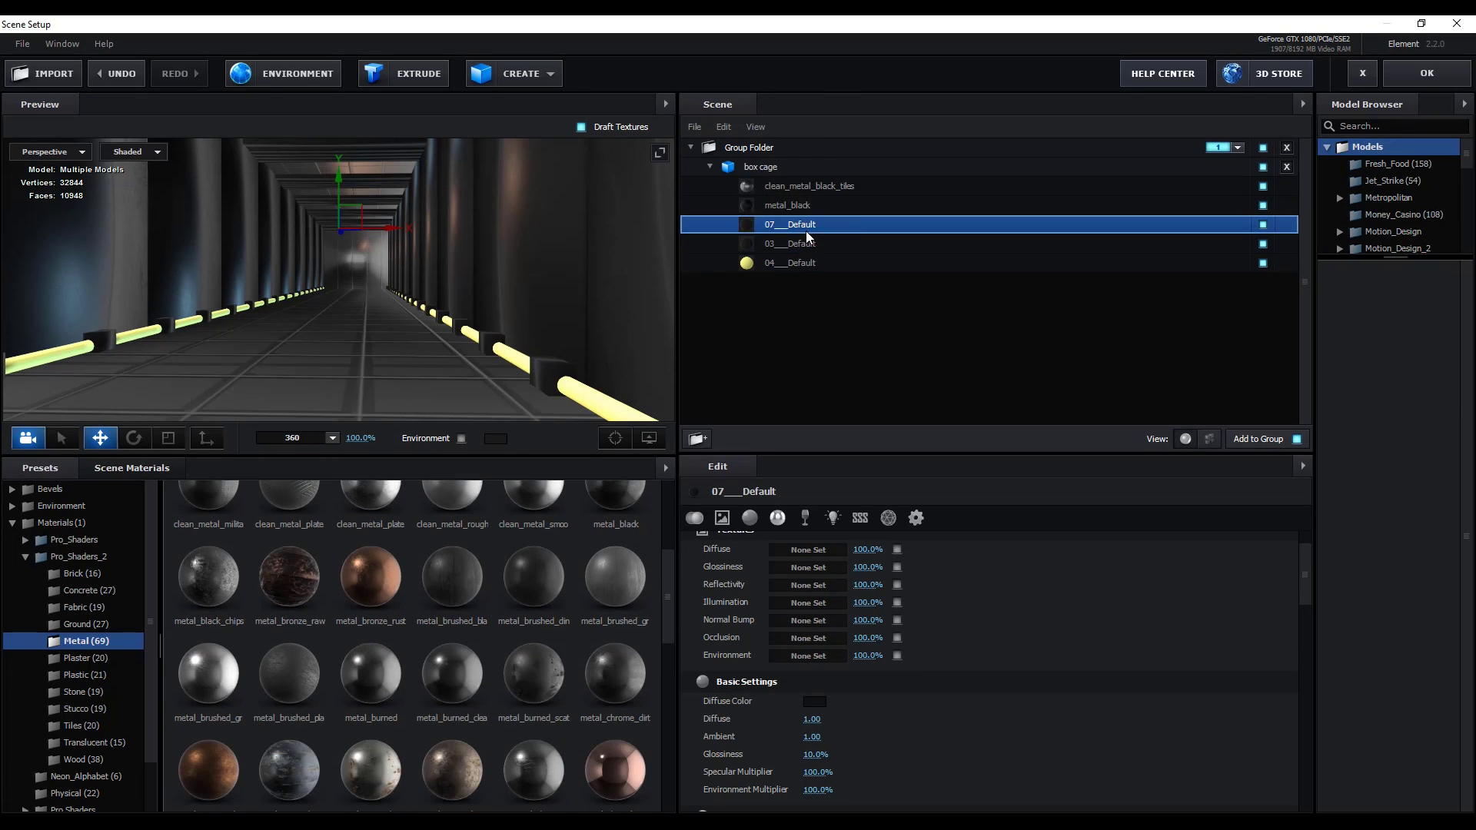
{"action": "left_click_drag", "start_coordinate": [534, 673], "coordinate": [814, 229]}
{"action": "left_click_drag", "start_coordinate": [616, 674], "coordinate": [816, 229]}
{"action": "left_click_drag", "start_coordinate": [289, 771], "coordinate": [794, 223]}
{"action": "scroll", "coordinate": [597, 646], "scroll_direction": "down", "scroll_amount": 2}
{"action": "left_click_drag", "start_coordinate": [615, 706], "coordinate": [784, 225]}
Apply the metal_grunge_diagram preset to the 03___Default material of the light holders
{"action": "left_click", "coordinate": [864, 243]}
{"action": "left_click_drag", "start_coordinate": [534, 706], "coordinate": [825, 244]}
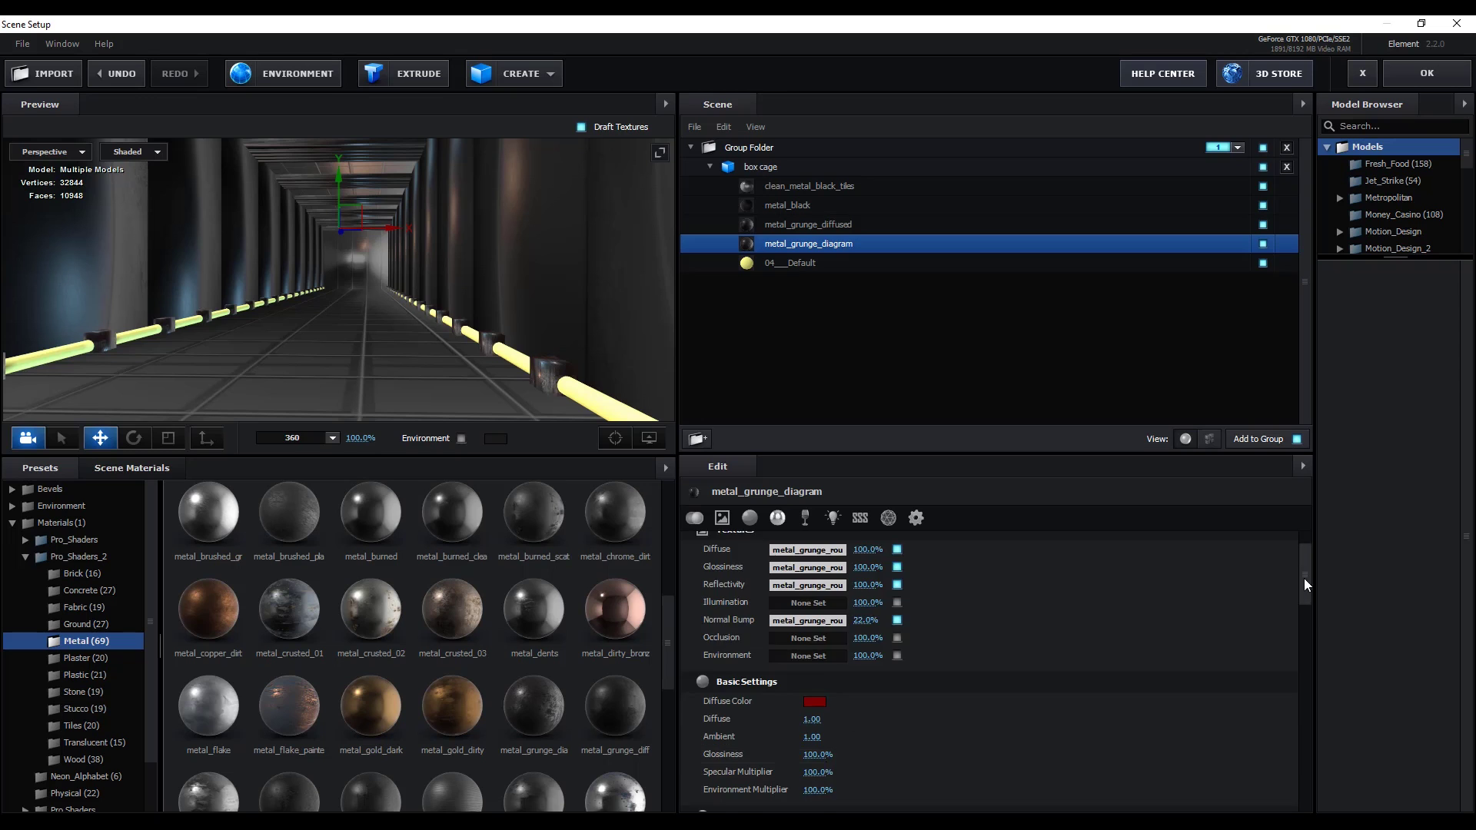
{"action": "left_click_drag", "start_coordinate": [1306, 585], "coordinate": [1305, 611]}
Apply the Bright_Light preset from the Physical materials to the 04___Default floor light tubes
{"action": "left_click", "coordinate": [804, 263]}
{"action": "left_click", "coordinate": [77, 540]}
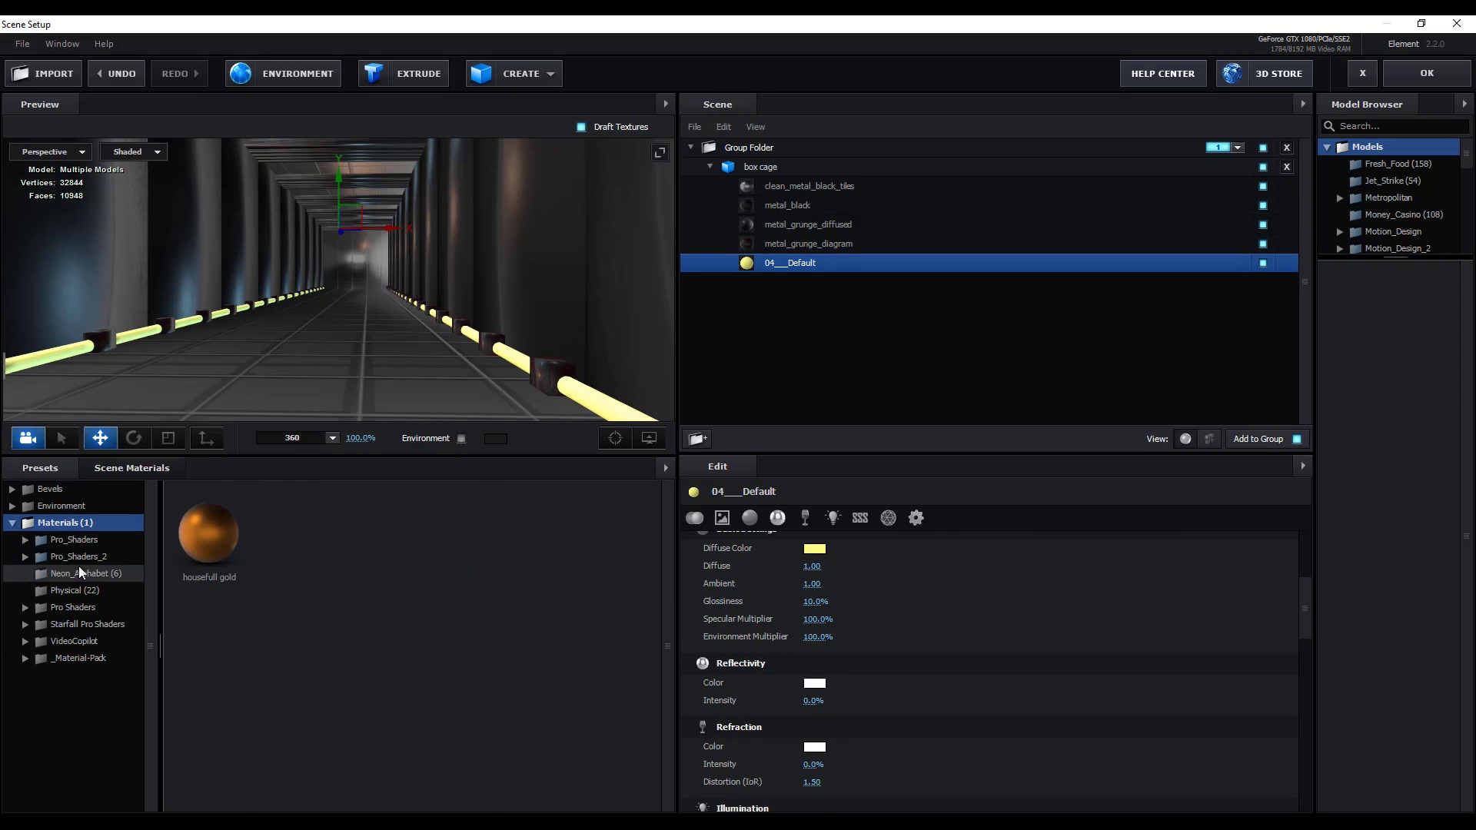
{"action": "left_click", "coordinate": [73, 592]}
{"action": "left_click_drag", "start_coordinate": [452, 533], "coordinate": [773, 265]}
{"action": "left_click_drag", "start_coordinate": [1303, 607], "coordinate": [1299, 631]}
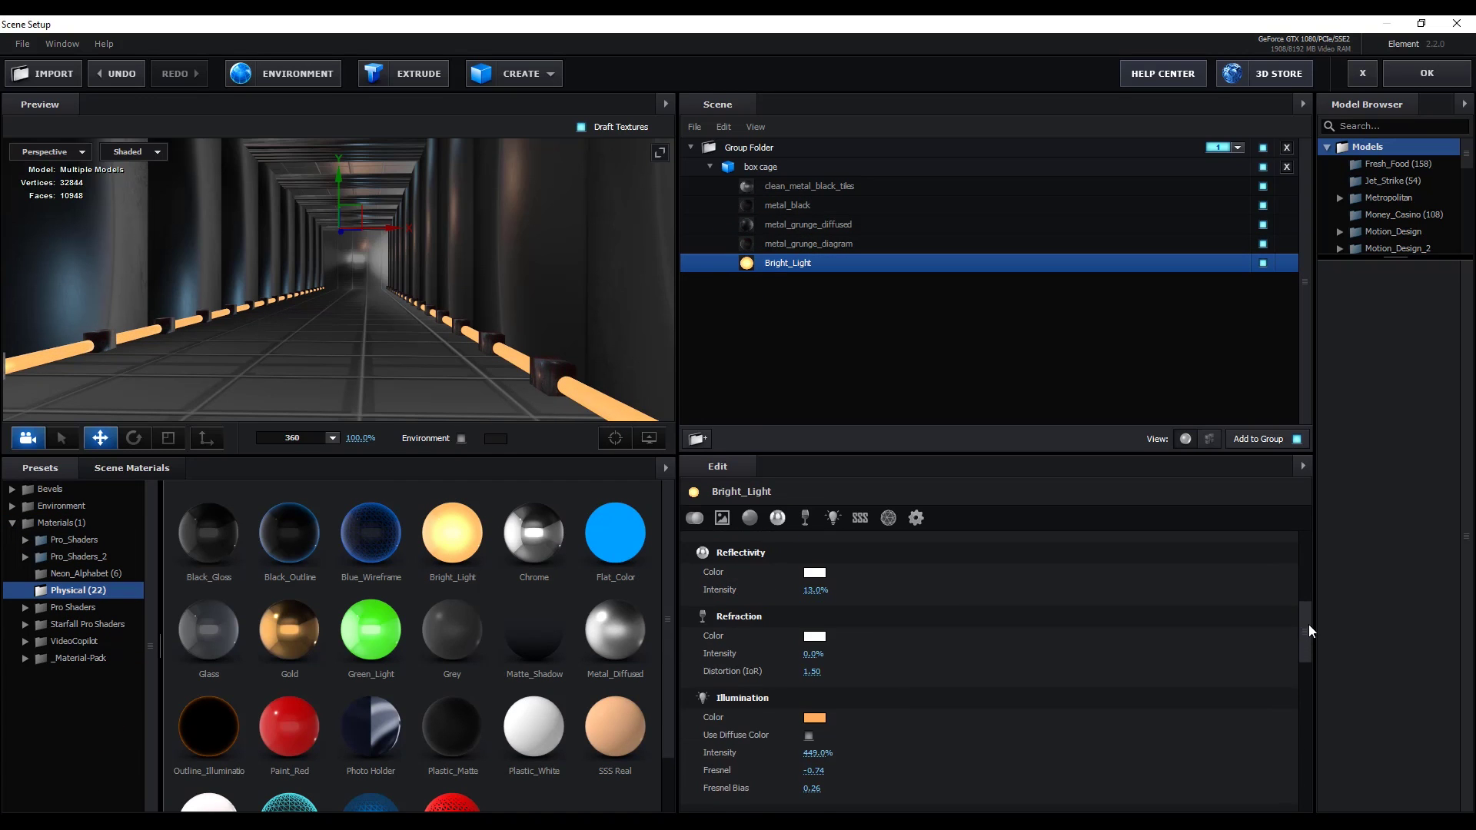
Change the Bright_Light illumination colour to red and accept the Element scene setup
{"action": "left_click", "coordinate": [814, 718]}
{"action": "left_click", "coordinate": [887, 610]}
{"action": "left_click", "coordinate": [935, 791]}
{"action": "left_click", "coordinate": [1426, 73]}
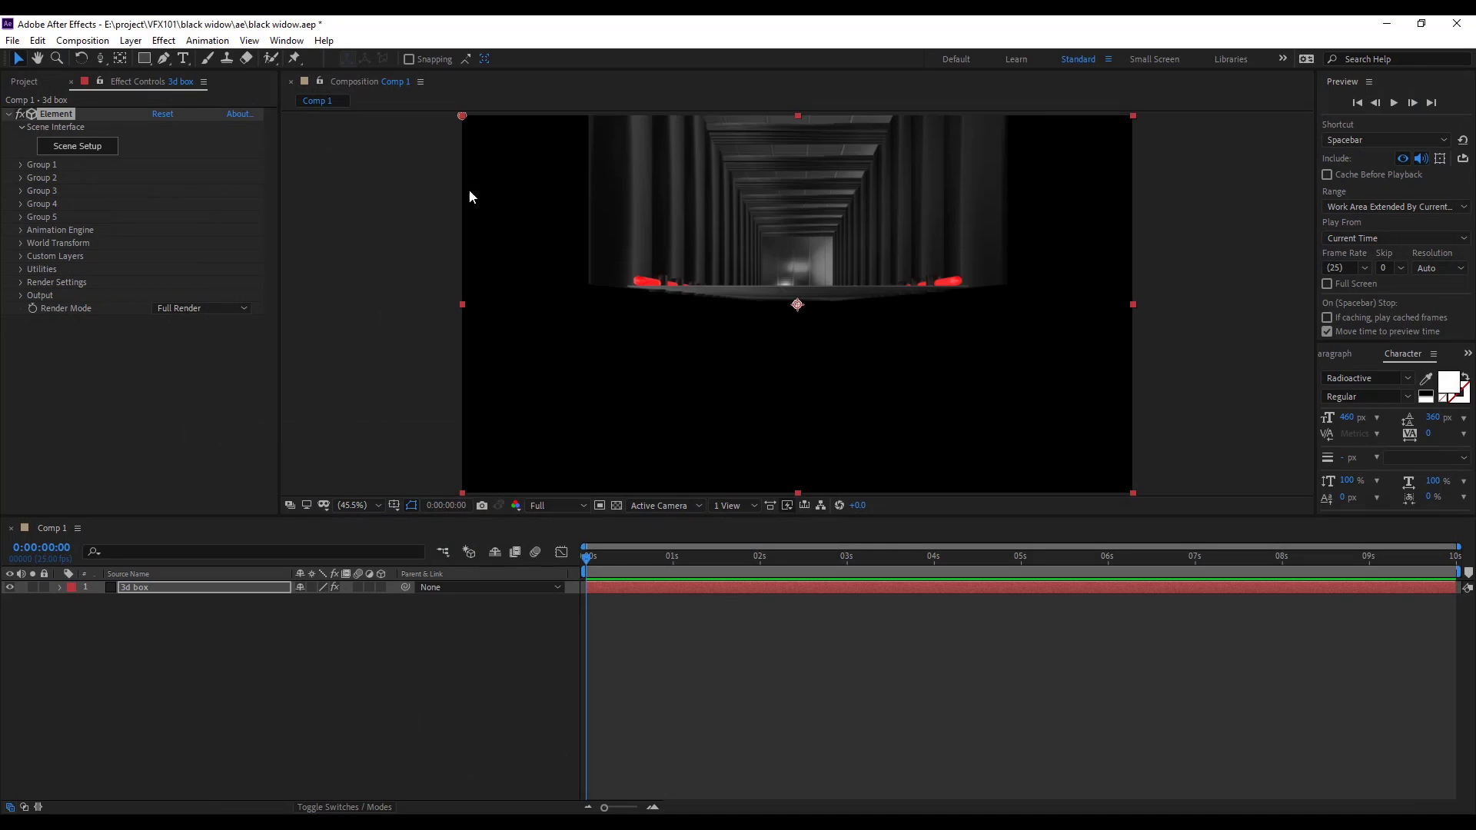
Add a two-node camera with the 50mm preset to Comp 1
{"action": "left_click", "coordinate": [133, 41]}
{"action": "mouse_move", "coordinate": [154, 58]}
{"action": "left_click", "coordinate": [426, 109]}
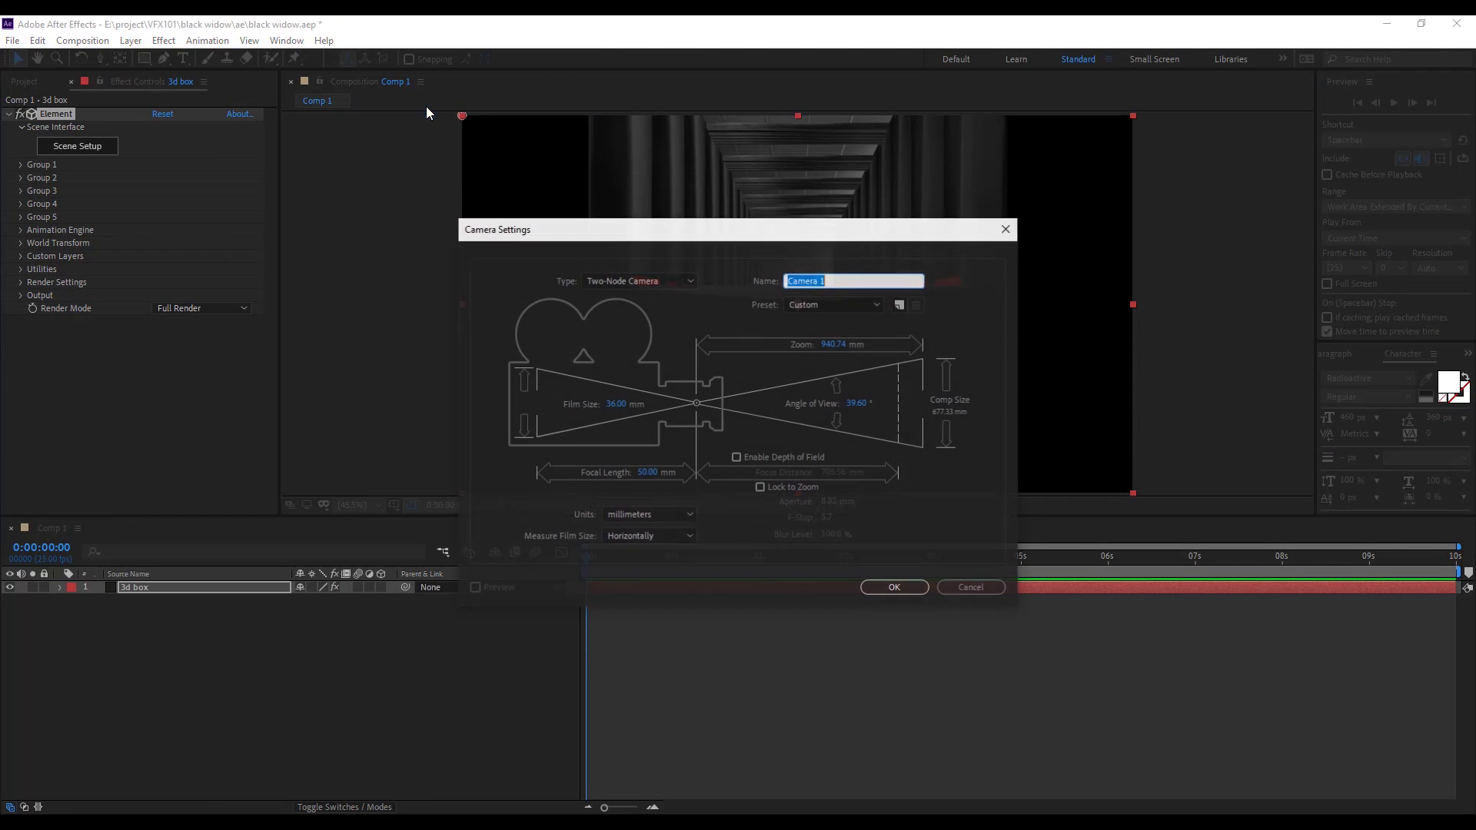
{"action": "left_click", "coordinate": [866, 304]}
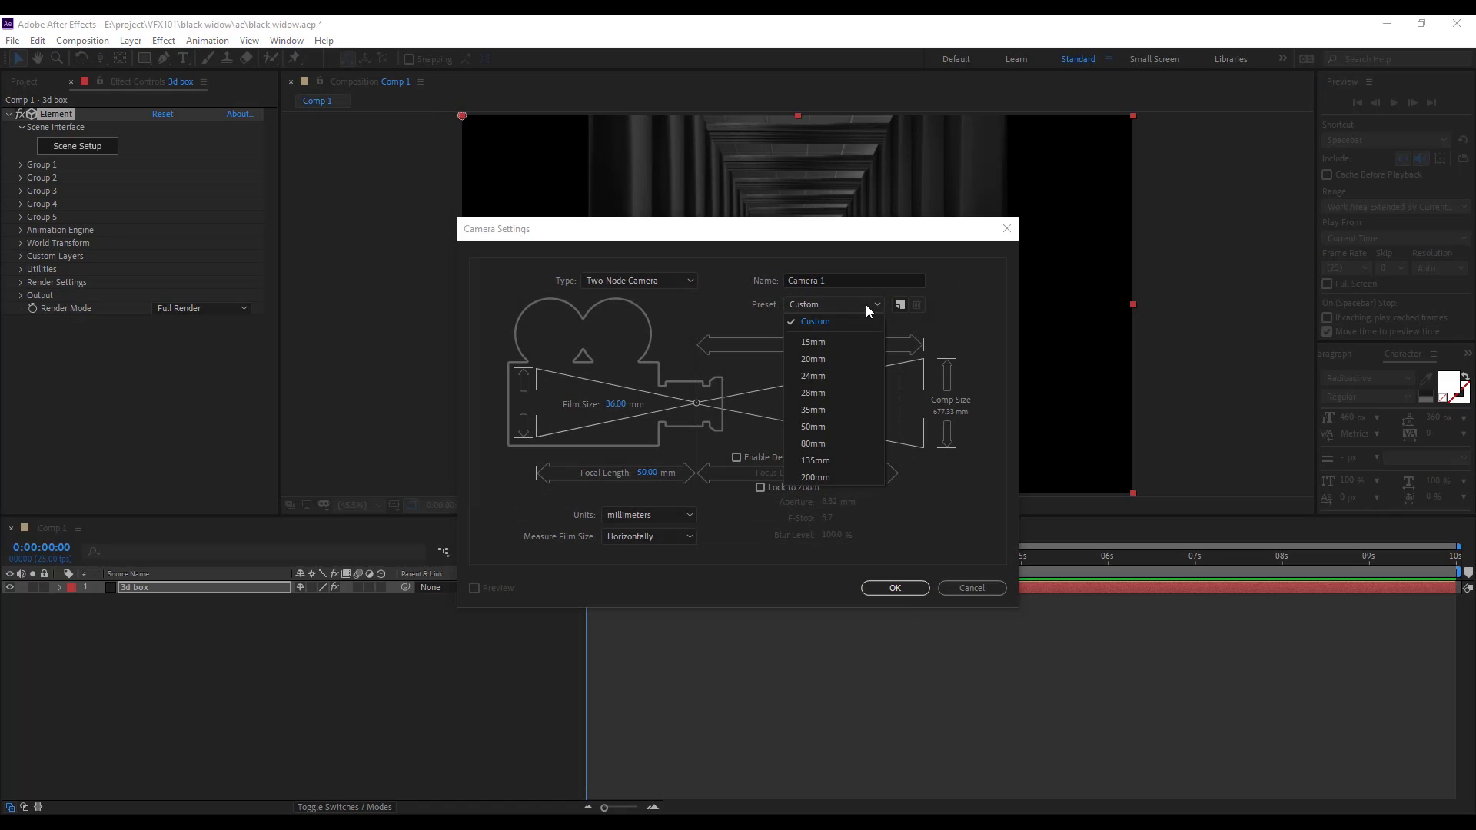
{"action": "left_click", "coordinate": [832, 427]}
{"action": "left_click", "coordinate": [893, 587]}
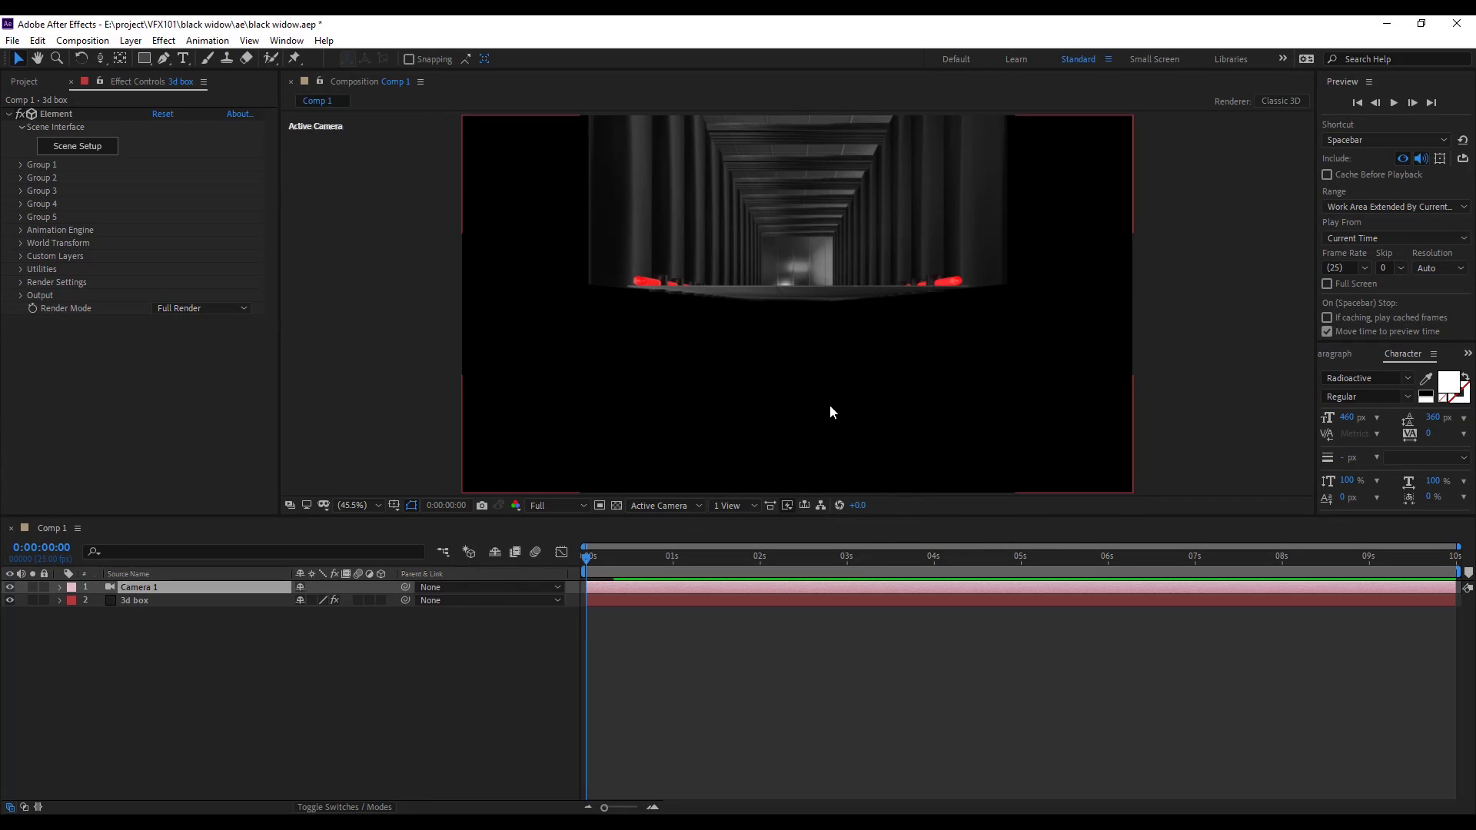
Reposition Camera 1 inside the corridor so it looks straight down the floor between the red light tubes
{"action": "key", "text": "c"}
{"action": "mouse_move", "coordinate": [827, 372]}
{"action": "left_mouse_down"}
{"action": "mouse_move", "coordinate": [829, 444]}
{"action": "mouse_move", "coordinate": [828, 369]}
{"action": "left_mouse_up"}
{"action": "right_click_drag", "start_coordinate": [828, 369], "coordinate": [828, 366]}
{"action": "middle_click_drag", "start_coordinate": [828, 366], "coordinate": [828, 308]}
{"action": "left_click", "coordinate": [19, 58]}
Enable ambient occlusion in the Element render settings of the 3d box layer
{"action": "left_click", "coordinate": [141, 604]}
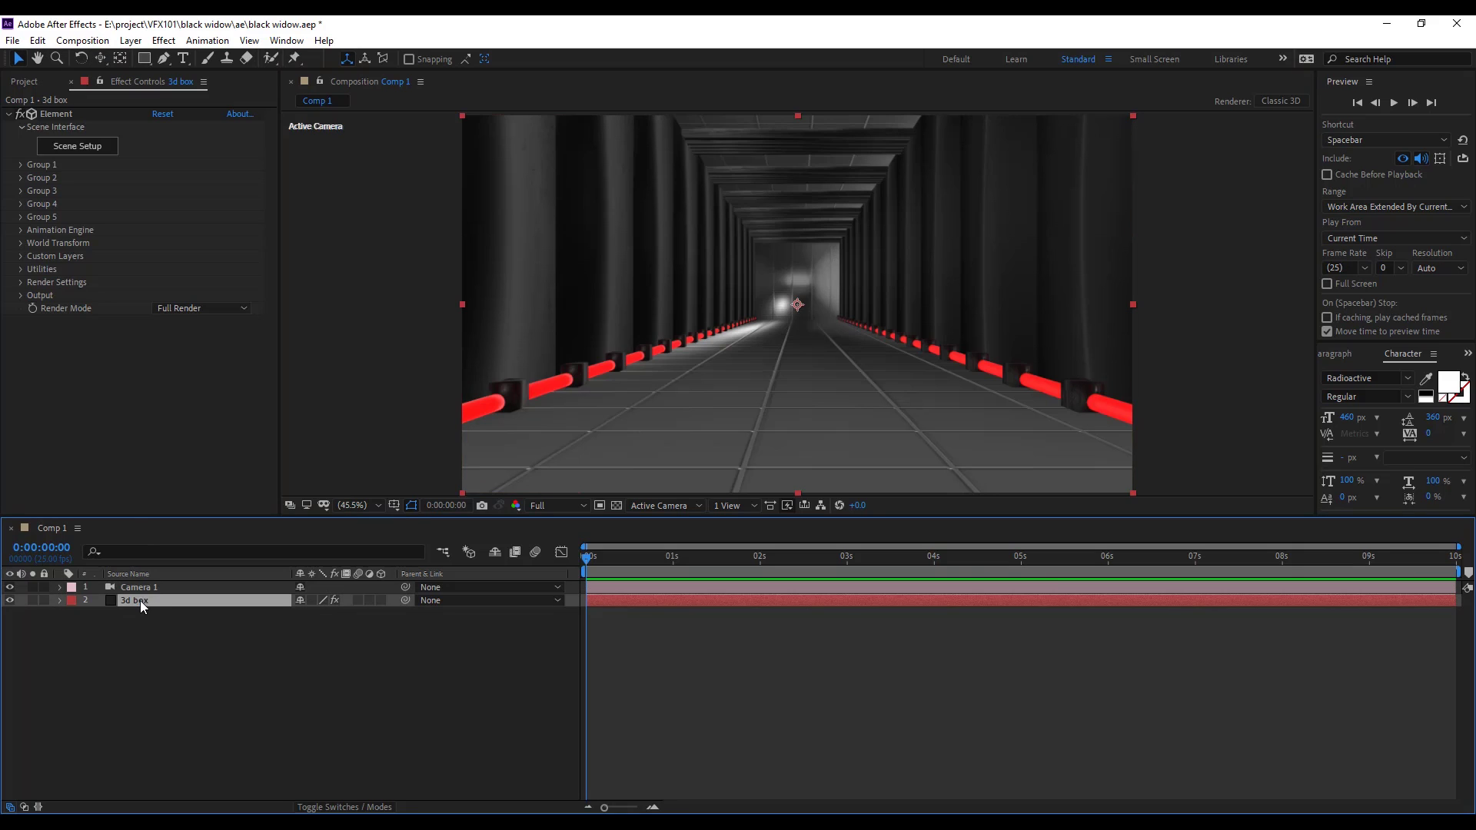
{"action": "left_click", "coordinate": [22, 282]}
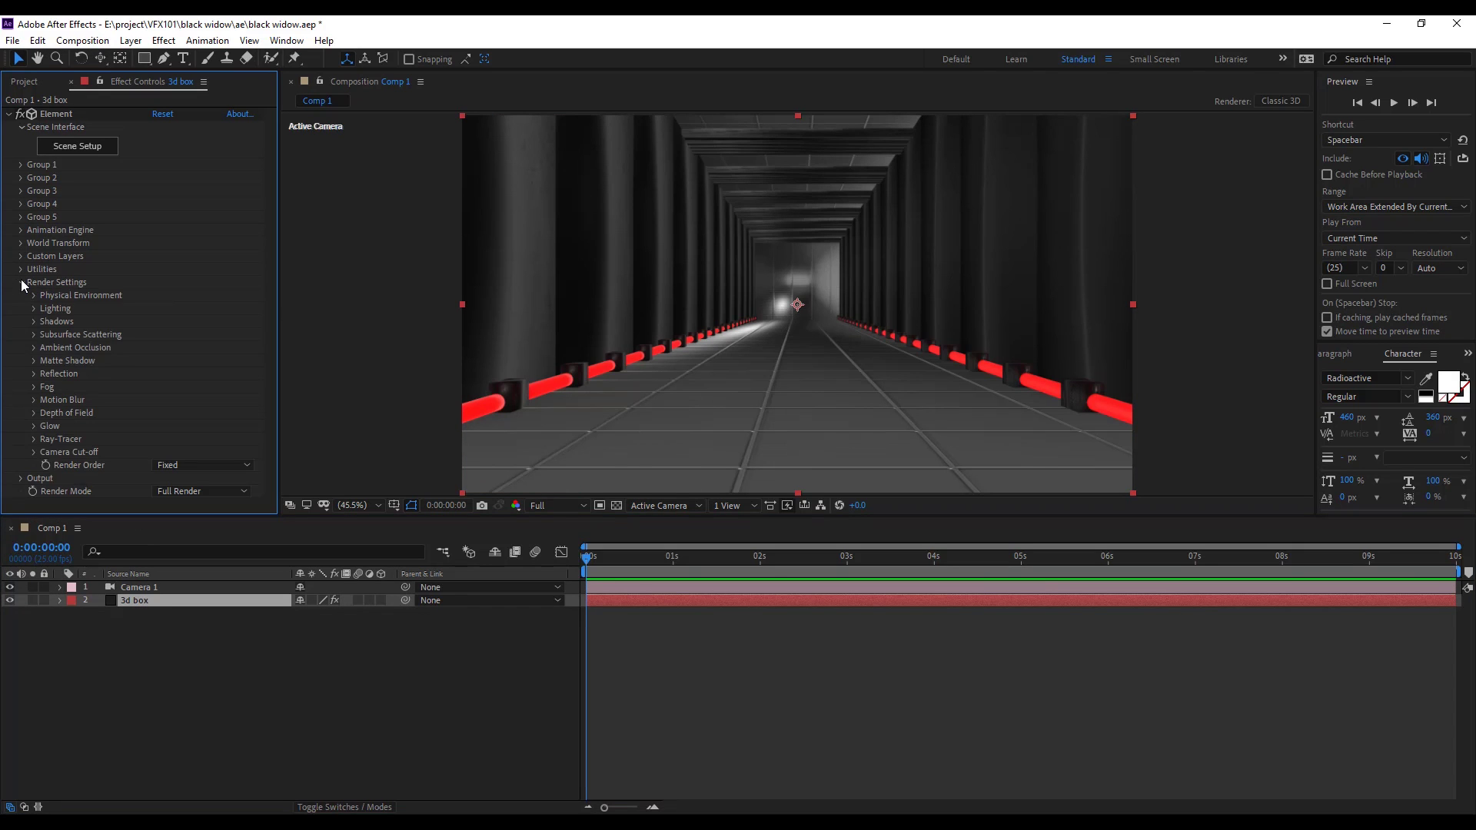
{"action": "left_click", "coordinate": [34, 349]}
{"action": "left_click", "coordinate": [156, 337]}
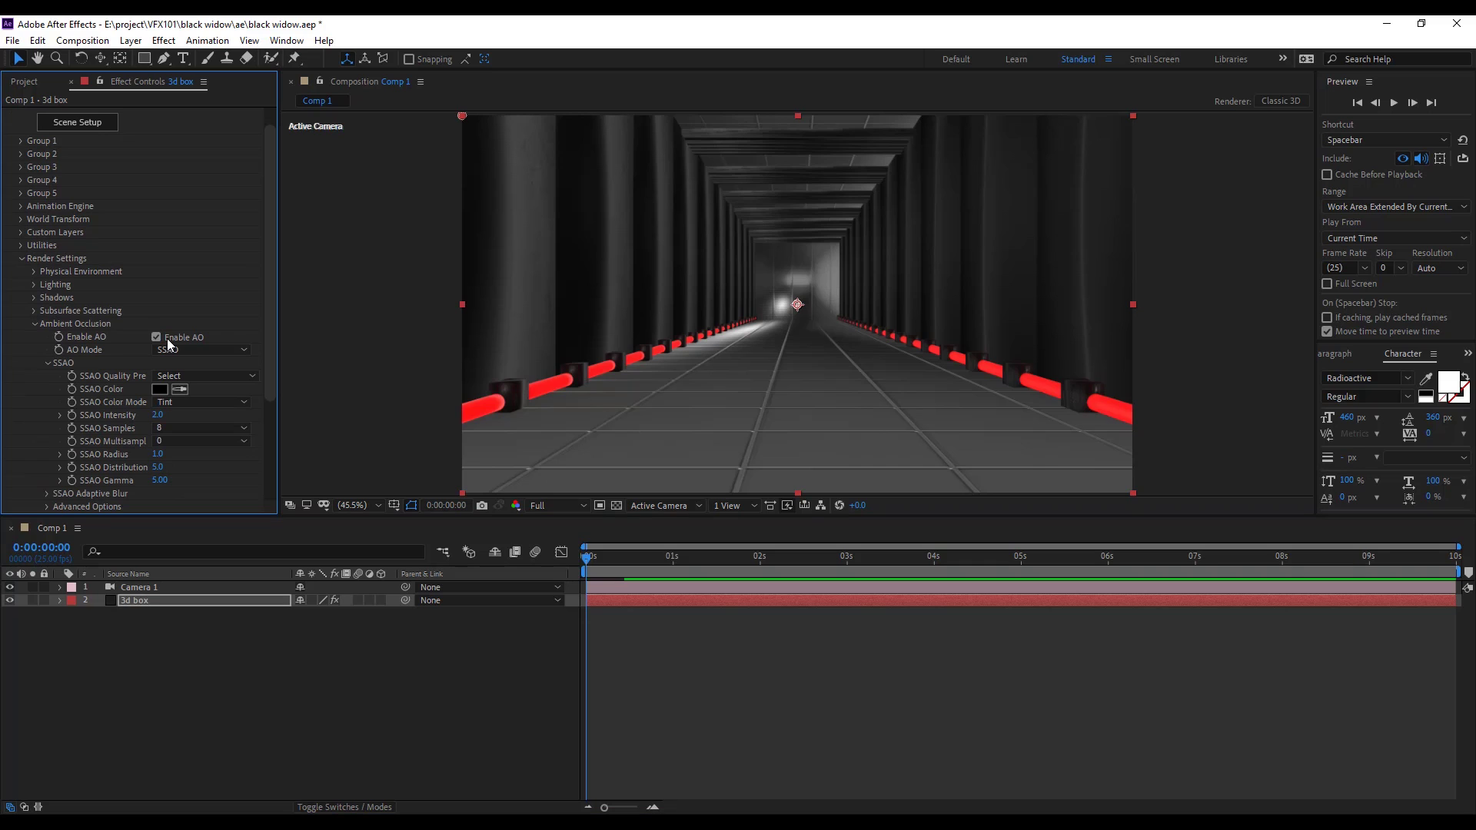
{"action": "left_click", "coordinate": [35, 324]}
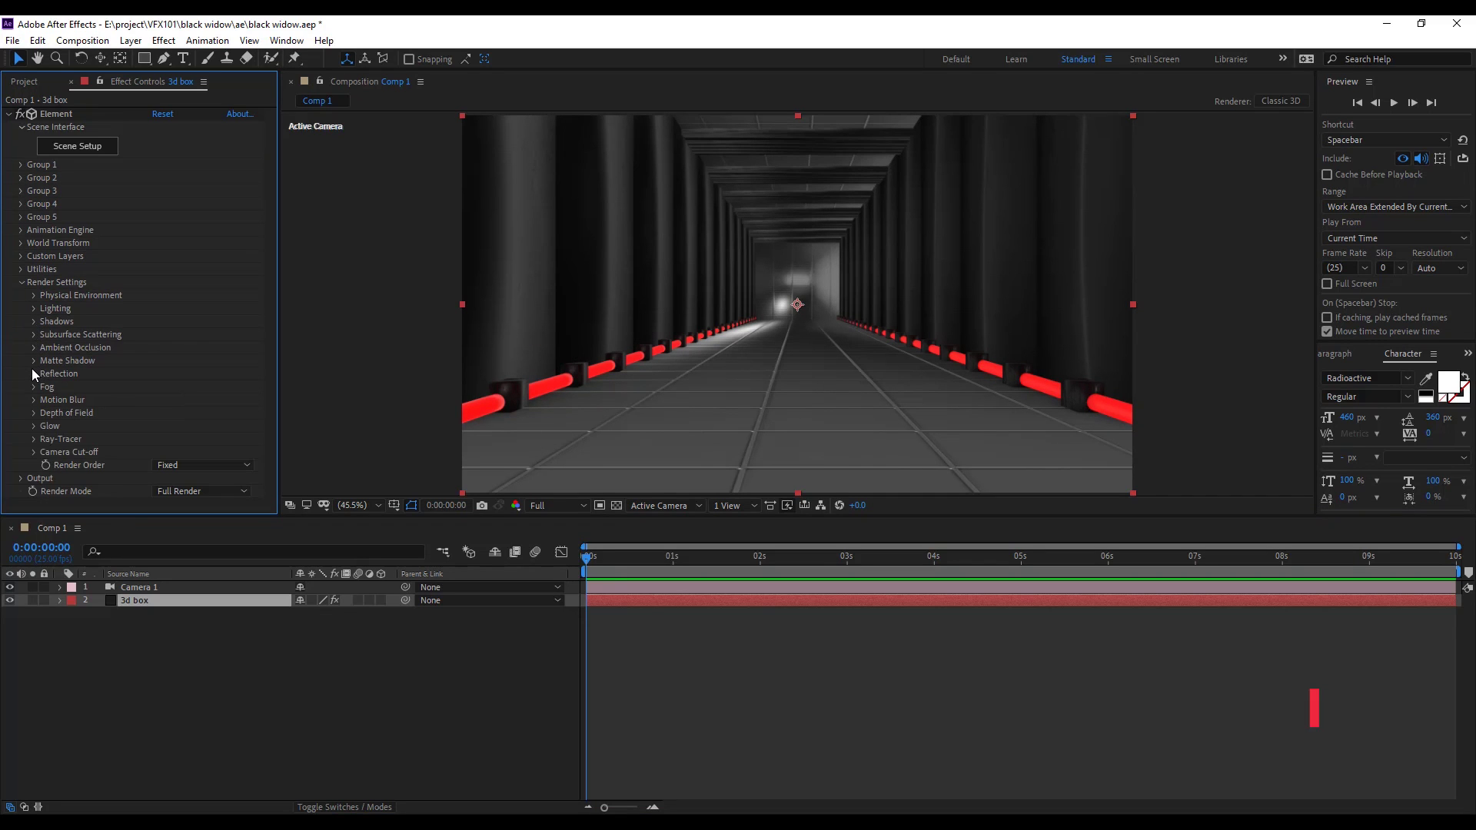
Enable shadows in the Element render settings and set Add Lighting to 360
{"action": "left_click", "coordinate": [31, 320]}
{"action": "left_click", "coordinate": [156, 335]}
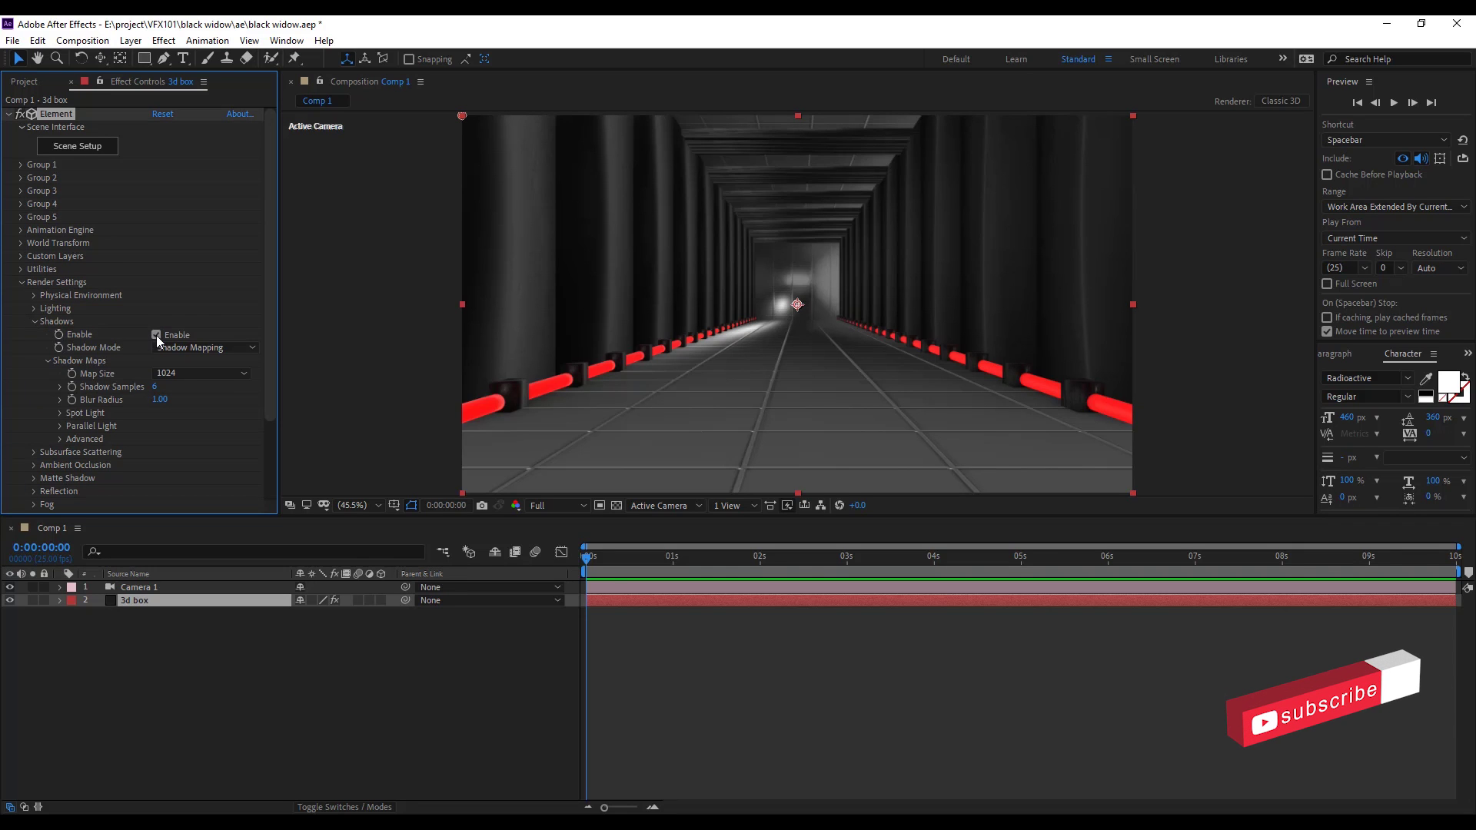
{"action": "left_click", "coordinate": [35, 321]}
{"action": "left_click", "coordinate": [32, 309]}
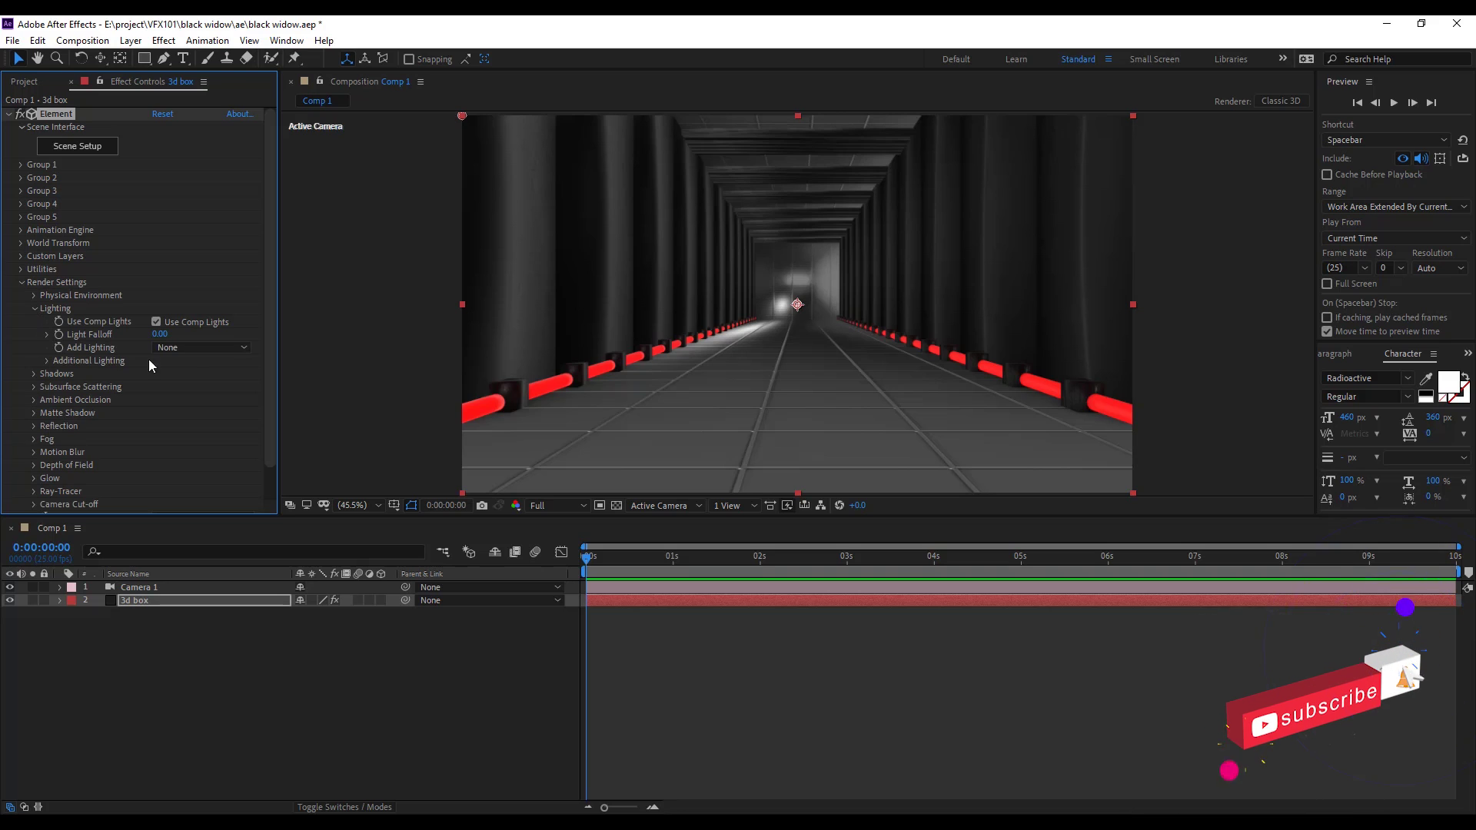
{"action": "left_click", "coordinate": [211, 349]}
{"action": "left_click", "coordinate": [209, 568]}
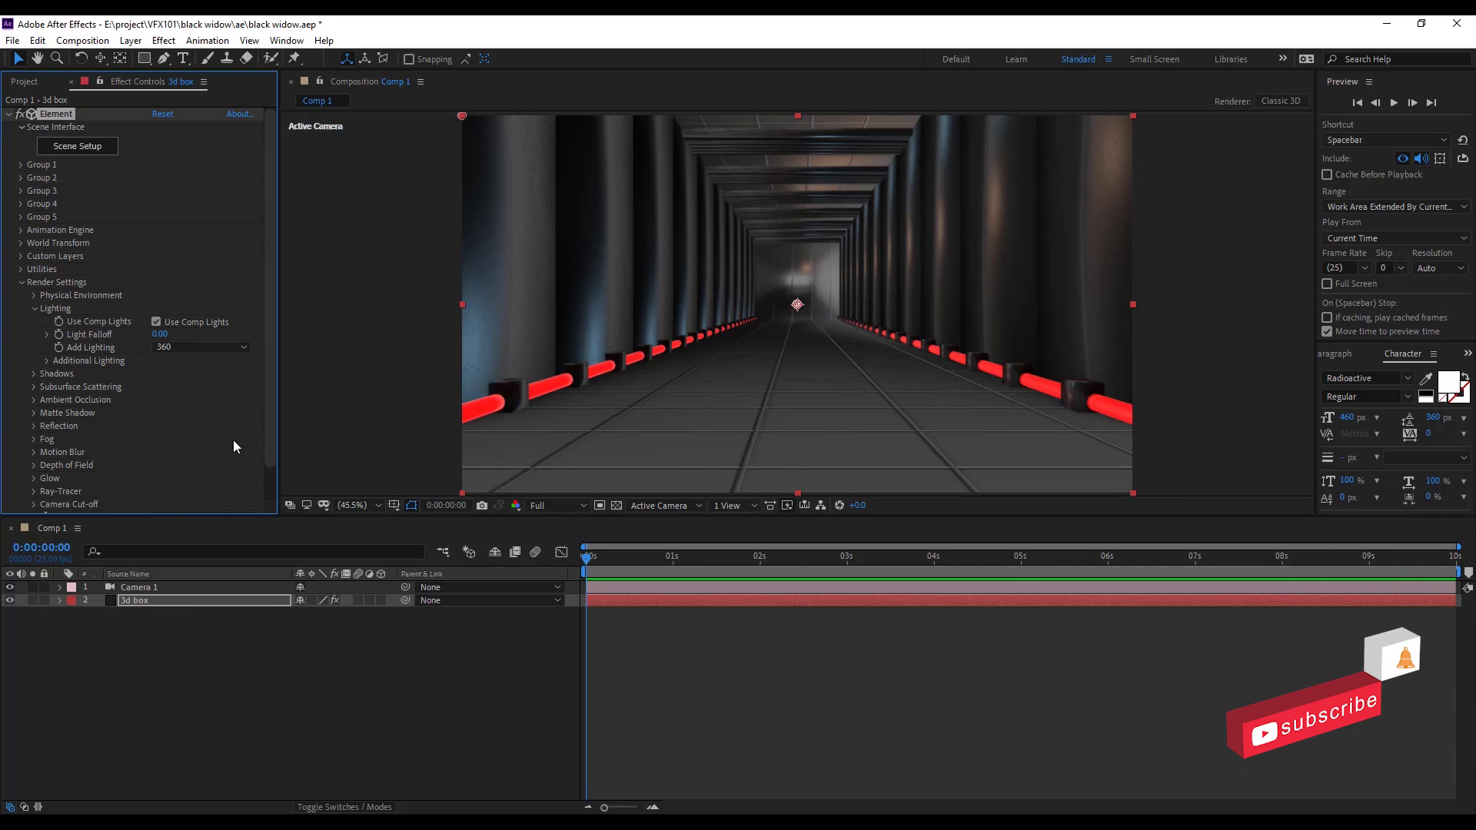
Add a red point light with 100% intensity and move it to the centre of the corridor near the ceiling
{"action": "left_click", "coordinate": [130, 40]}
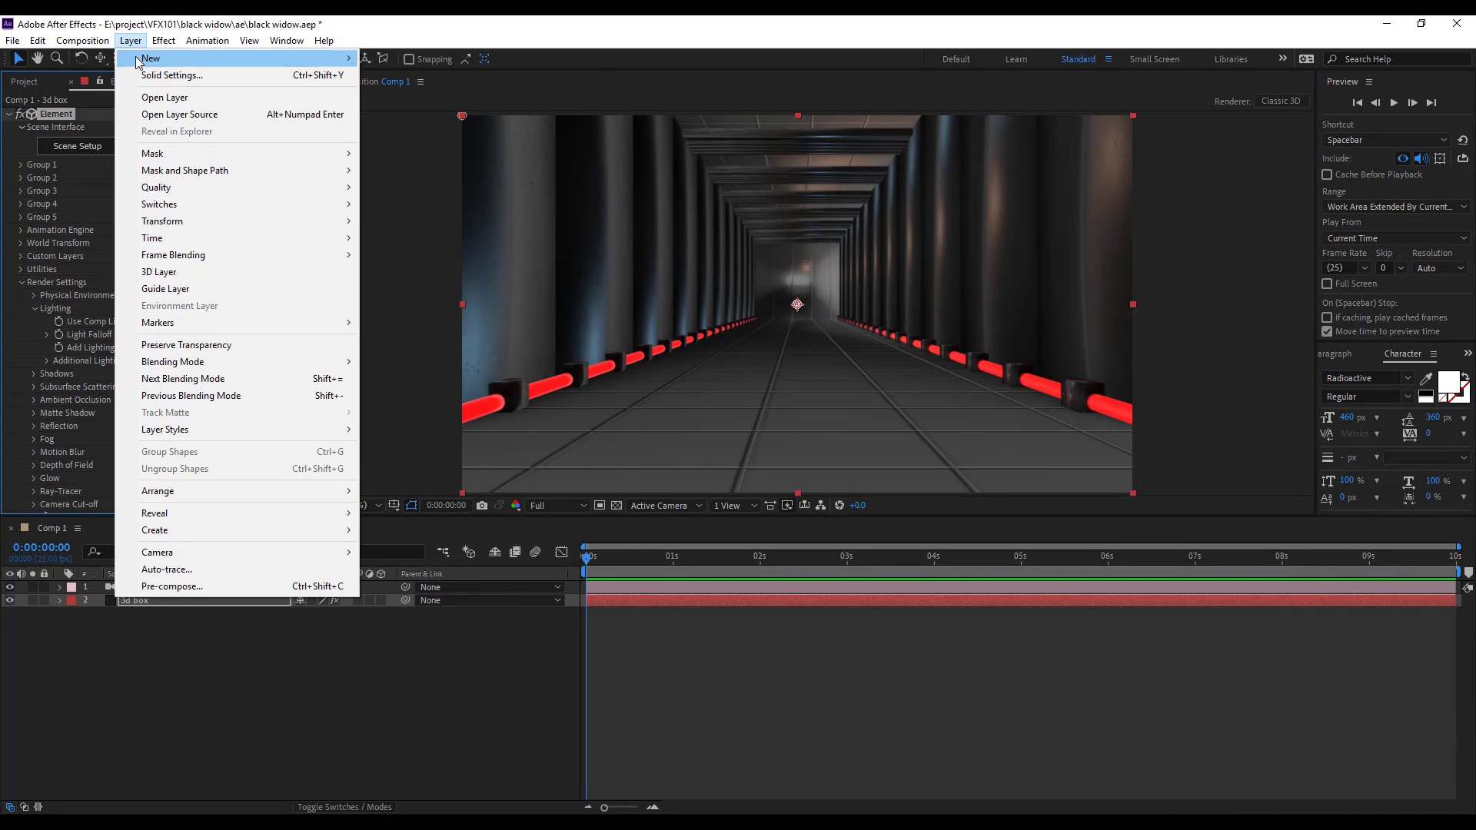
{"action": "mouse_move", "coordinate": [146, 65]}
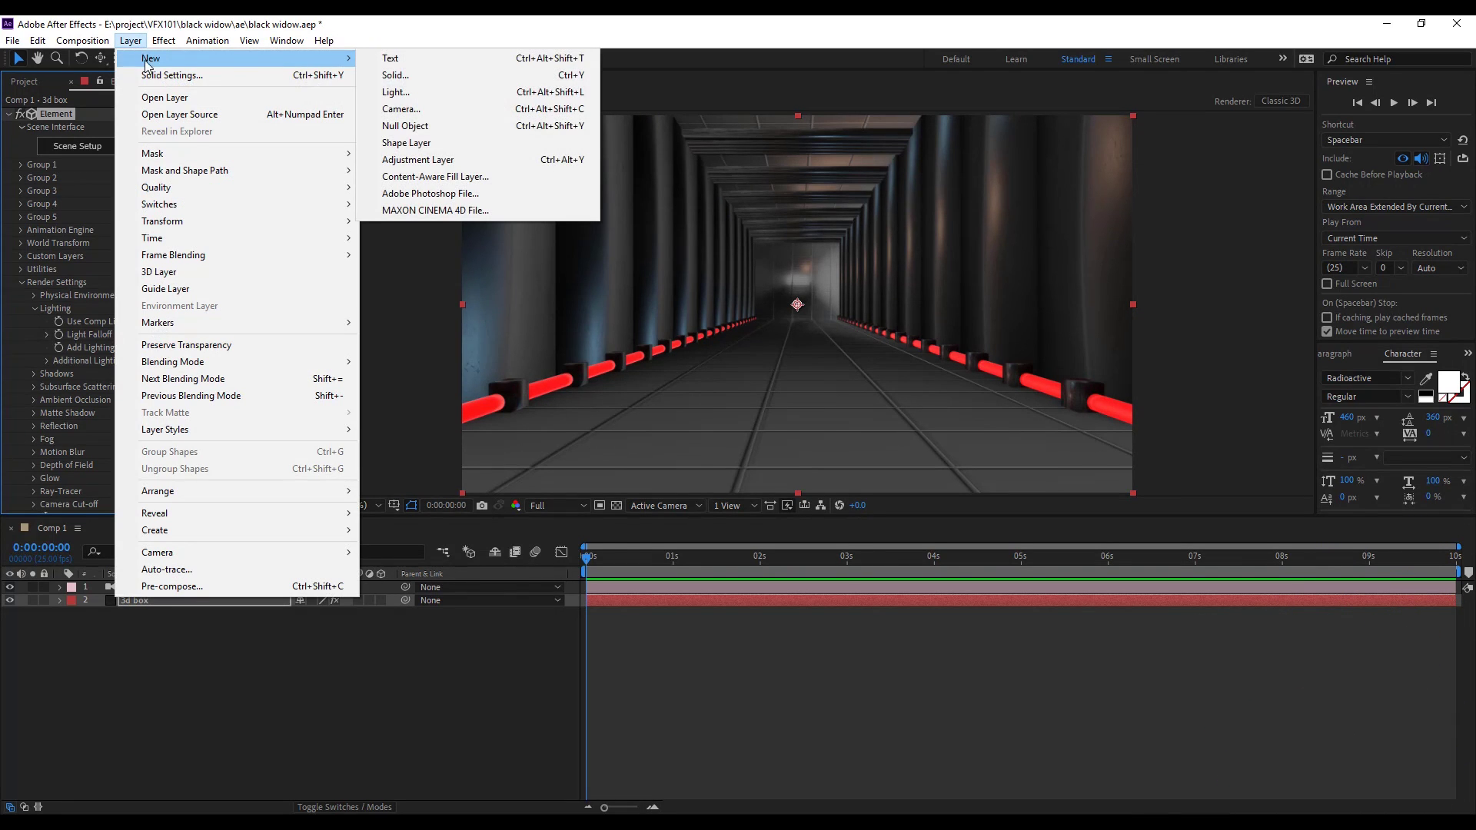
{"action": "left_click", "coordinate": [421, 100]}
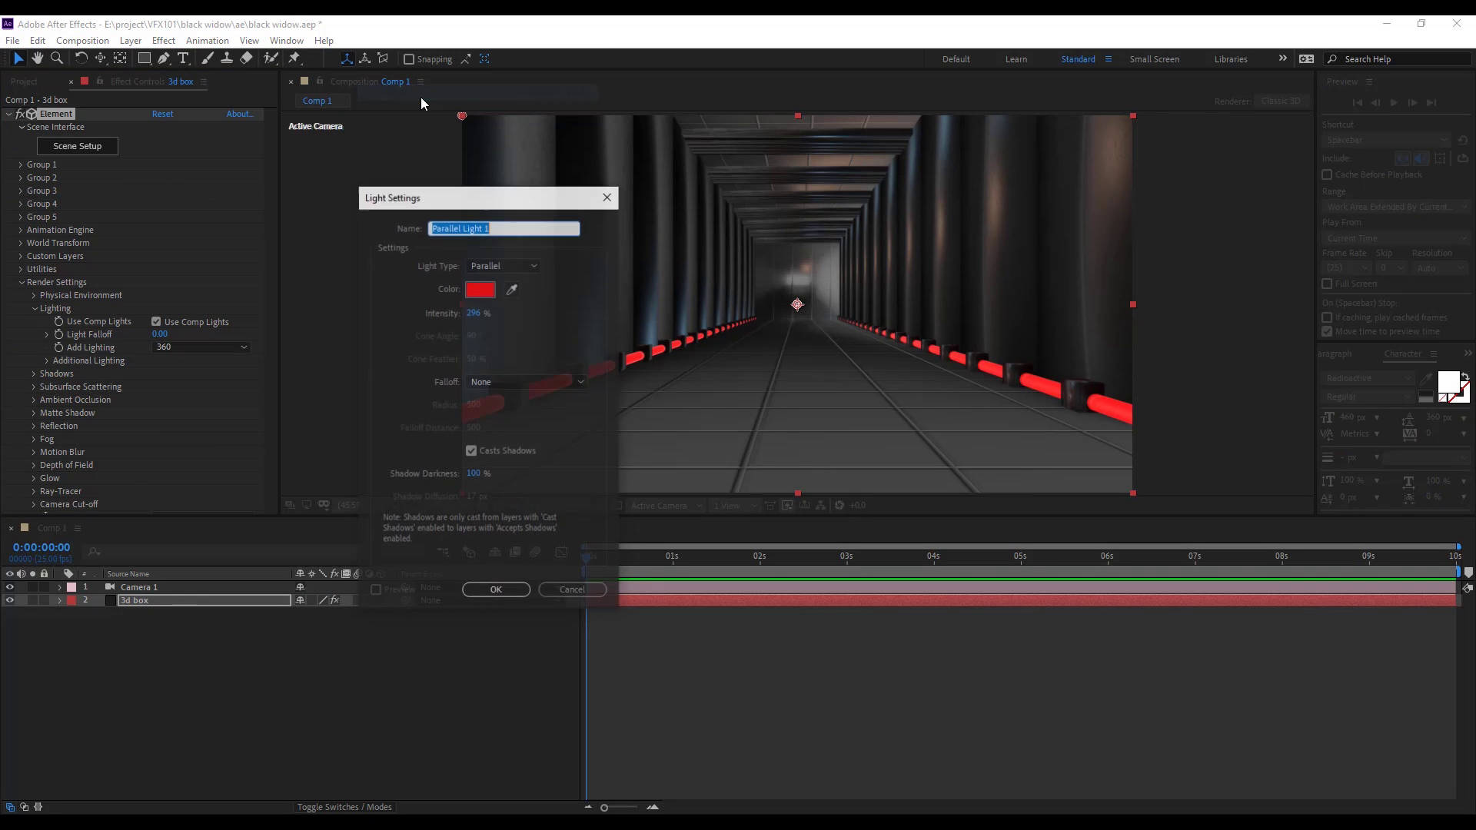
{"action": "left_click", "coordinate": [474, 314]}
{"action": "type", "text": "100"}
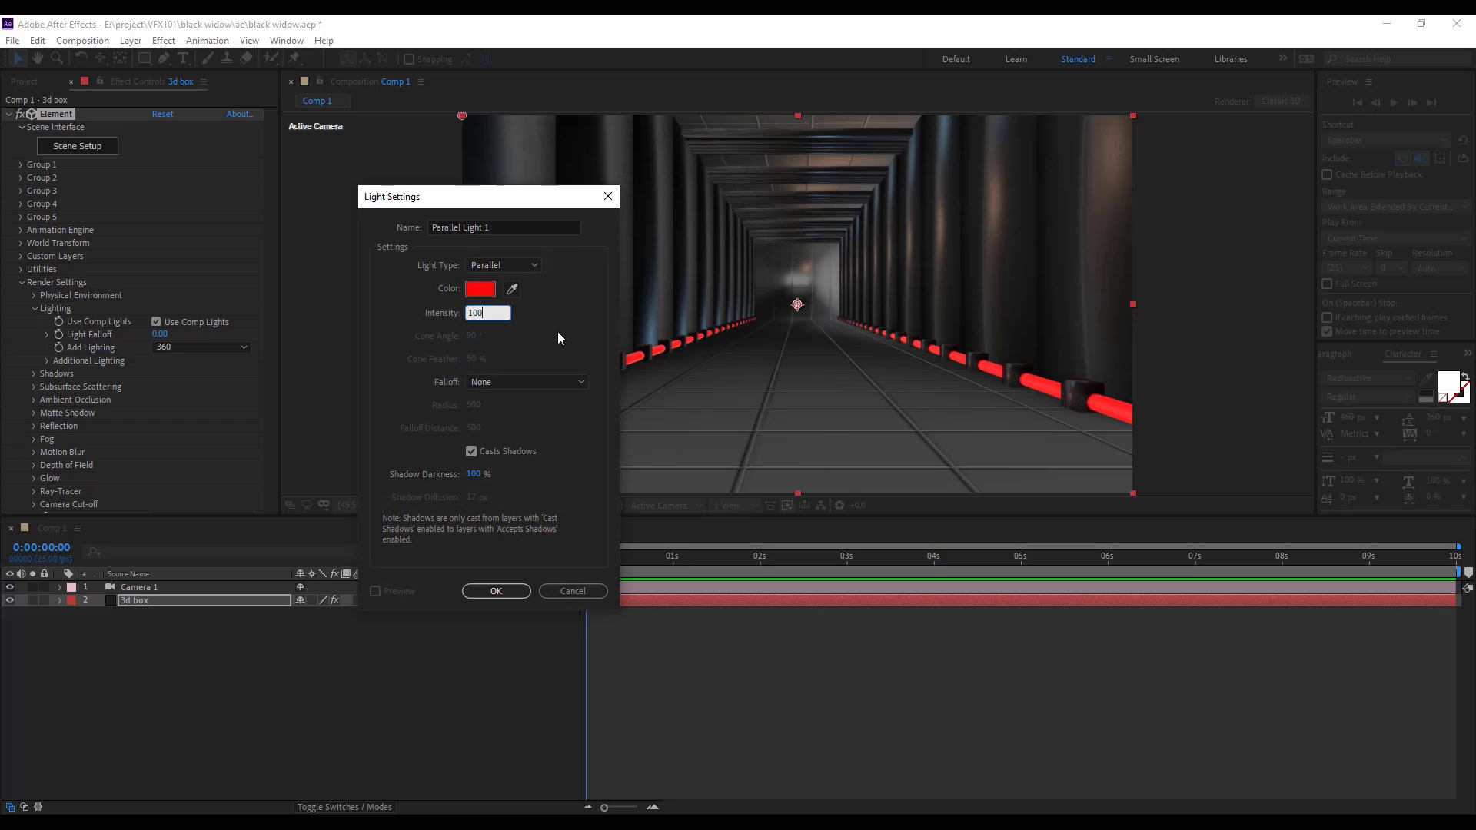
{"action": "left_click", "coordinate": [492, 266]}
{"action": "left_click", "coordinate": [505, 315]}
{"action": "left_click", "coordinate": [496, 591]}
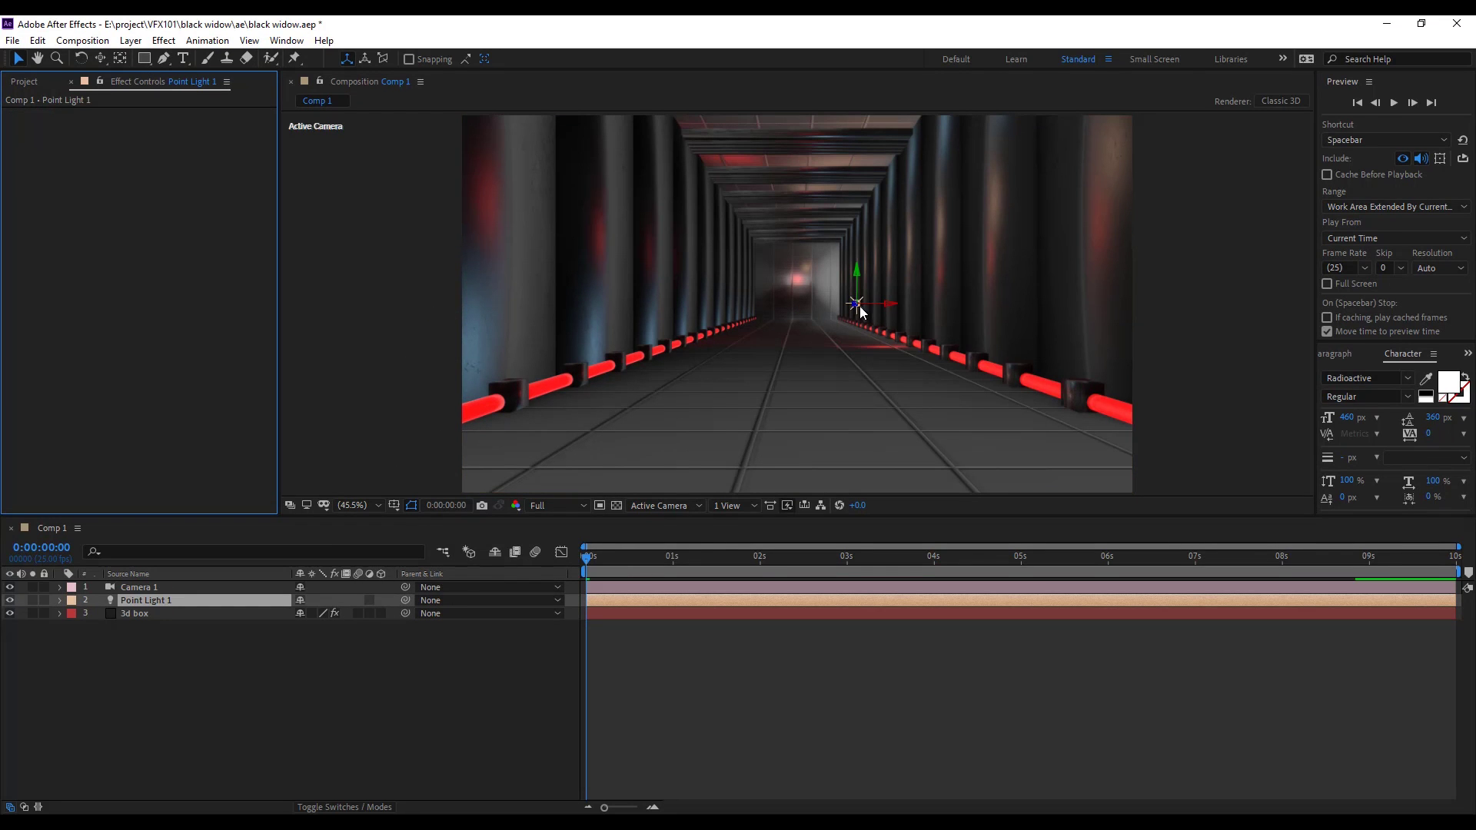
{"action": "left_click_drag", "start_coordinate": [892, 308], "coordinate": [812, 229]}
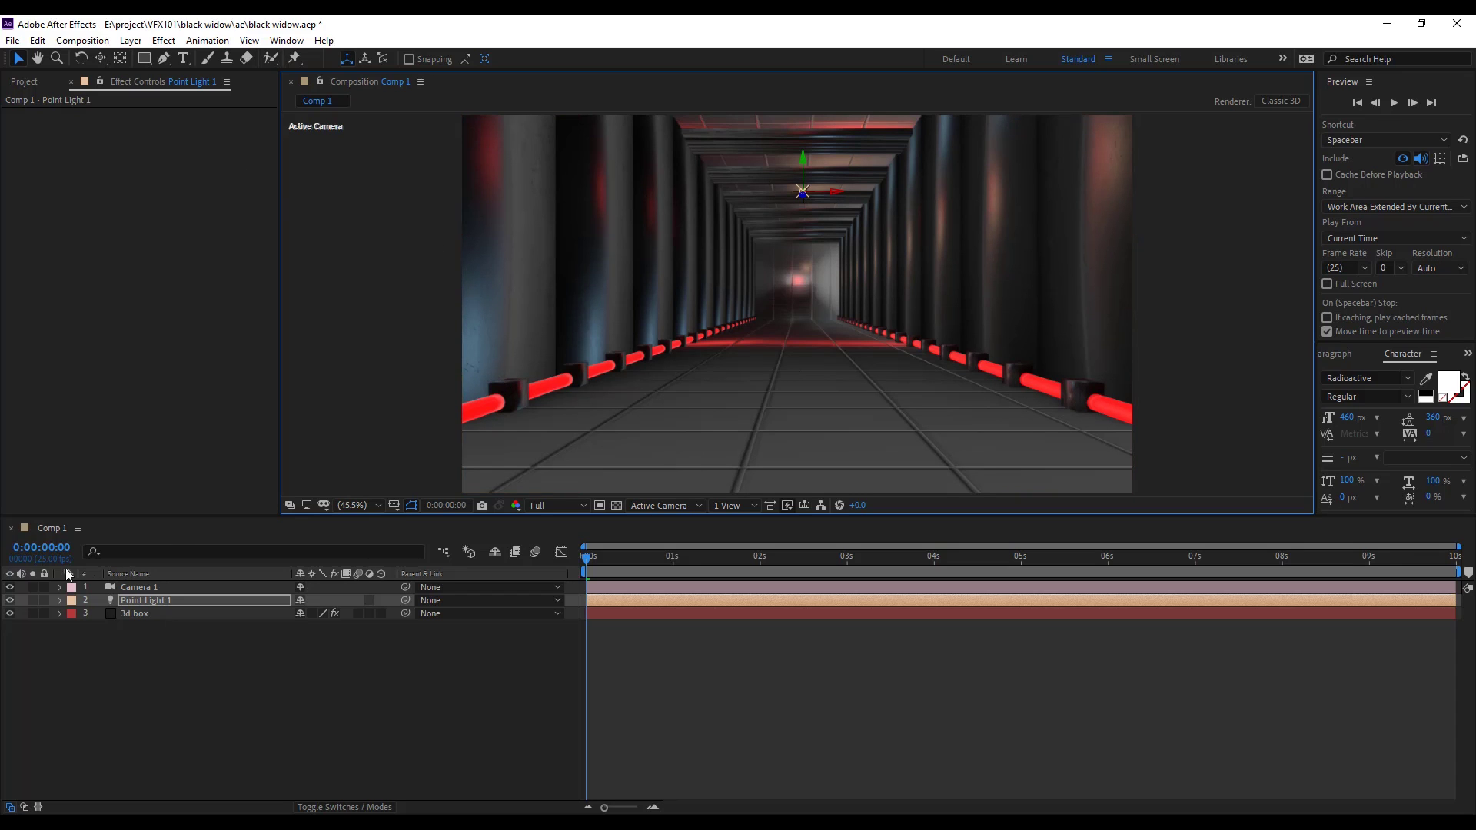
Turn on keyframing for Camera 1's Point of Interest and Position at 0 seconds and dolly the camera forward down the corridor
{"action": "left_click", "coordinate": [59, 588]}
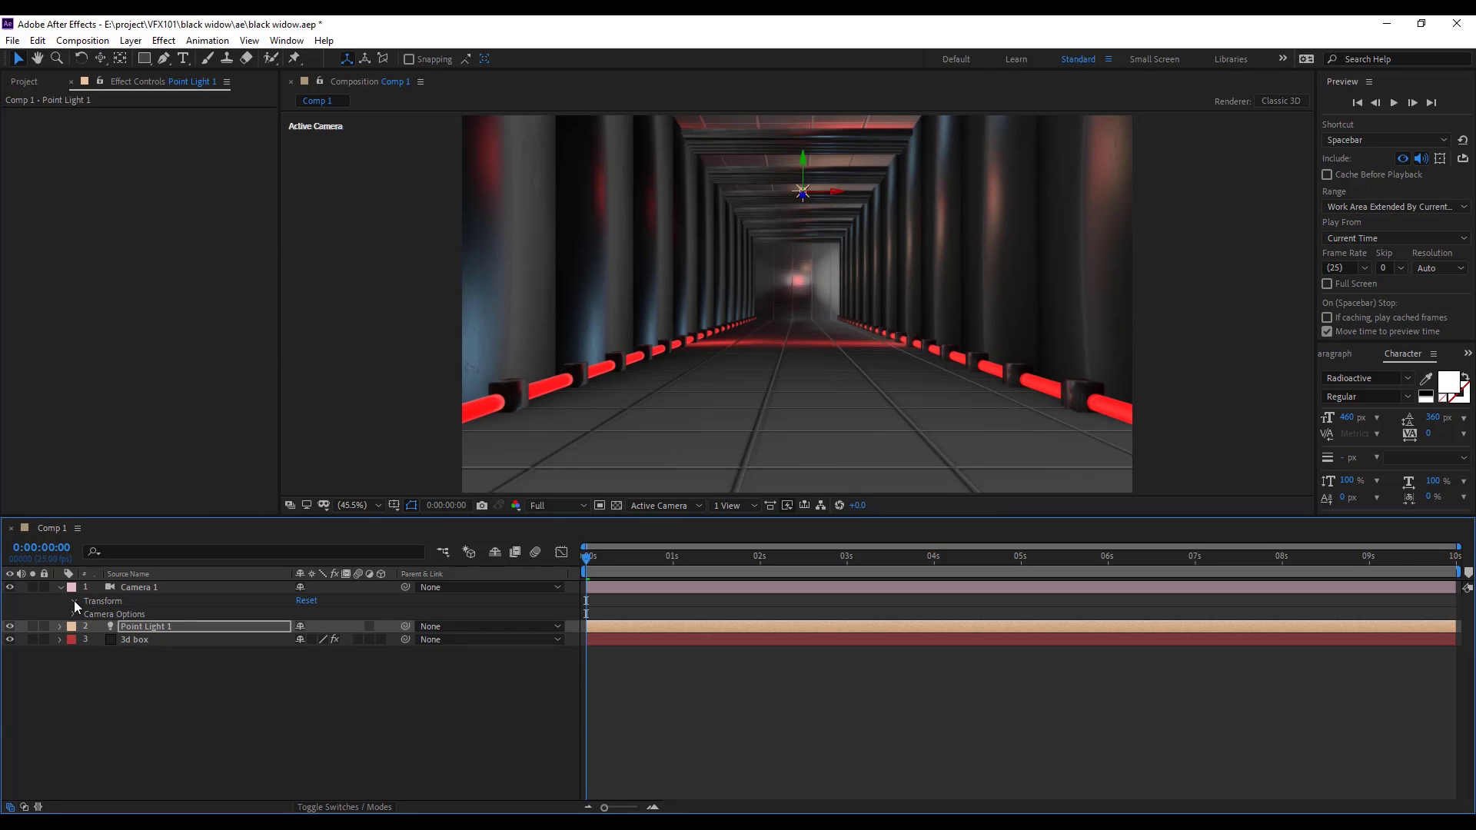
{"action": "left_click", "coordinate": [74, 601]}
{"action": "left_click", "coordinate": [99, 614]}
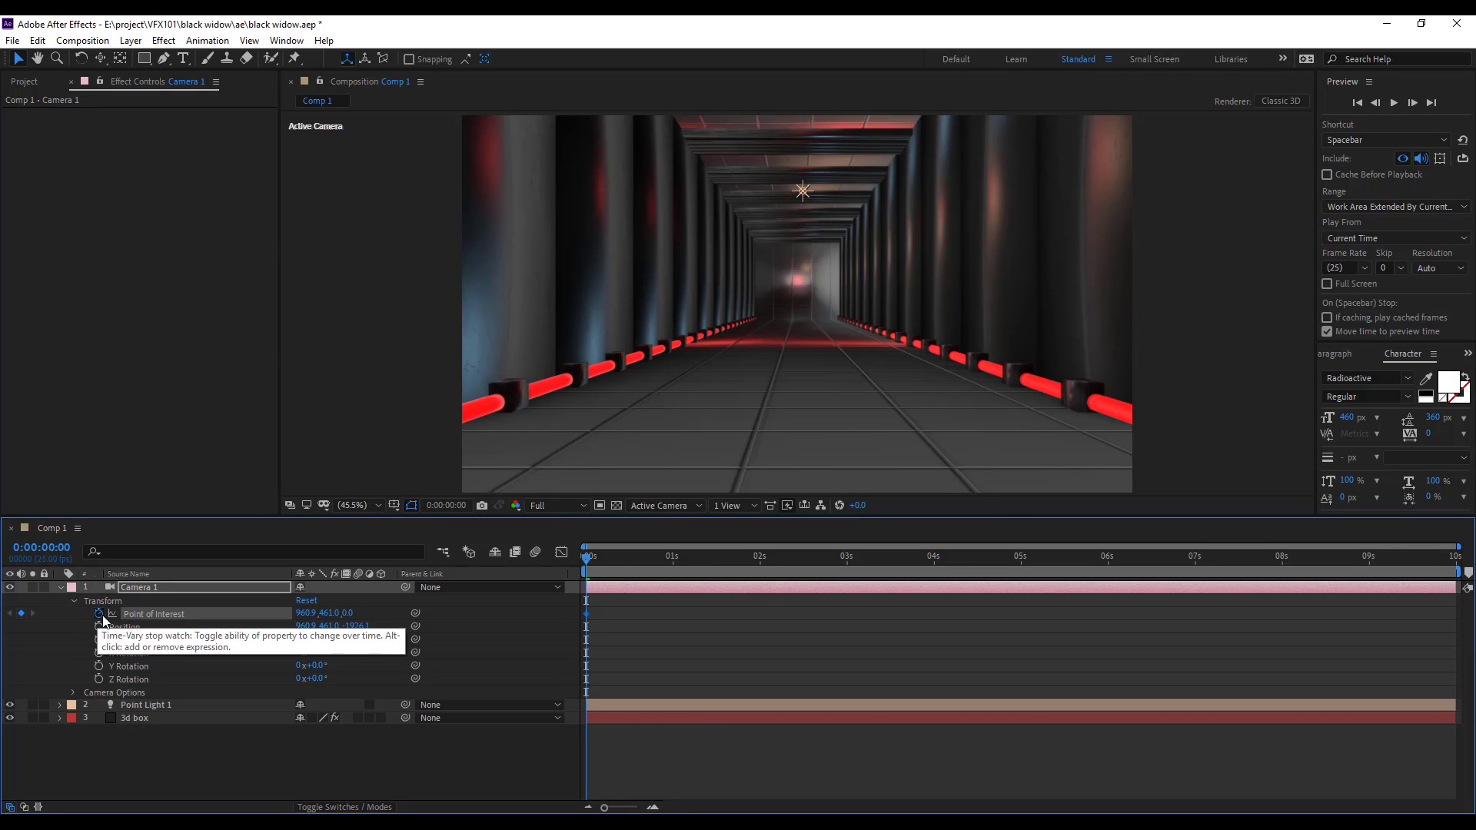
{"action": "left_click", "coordinate": [99, 626]}
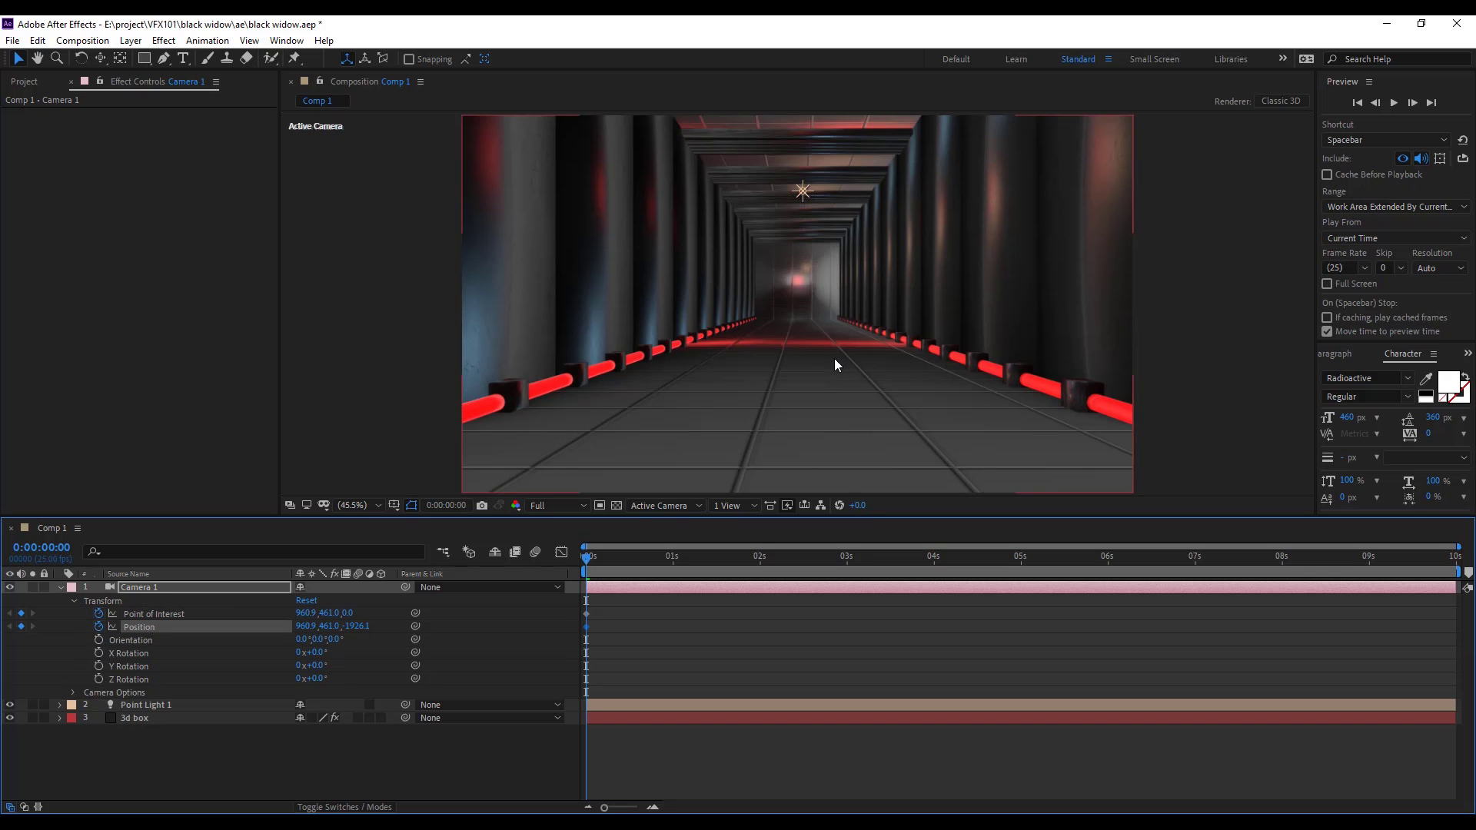
{"action": "key", "text": "c"}
{"action": "right_click_drag", "start_coordinate": [818, 352], "coordinate": [809, 17]}
{"action": "right_click_drag", "start_coordinate": [828, 366], "coordinate": [936, 163]}
{"action": "left_click_drag", "start_coordinate": [829, 369], "coordinate": [827, 57]}
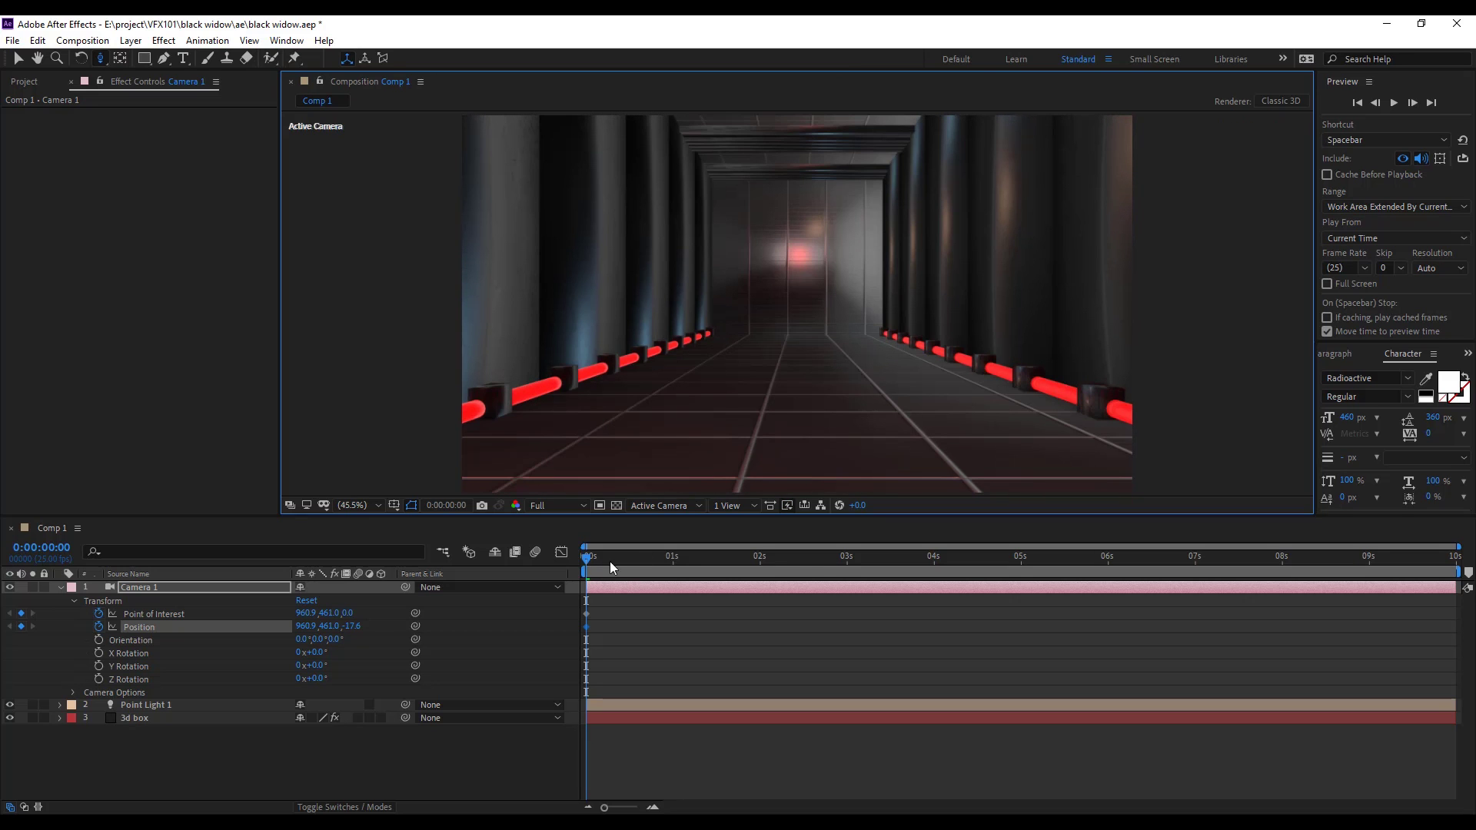
Dolly the camera back down the corridor at 3 seconds and move that Position keyframe to about 2.6 seconds
{"action": "left_click", "coordinate": [847, 567]}
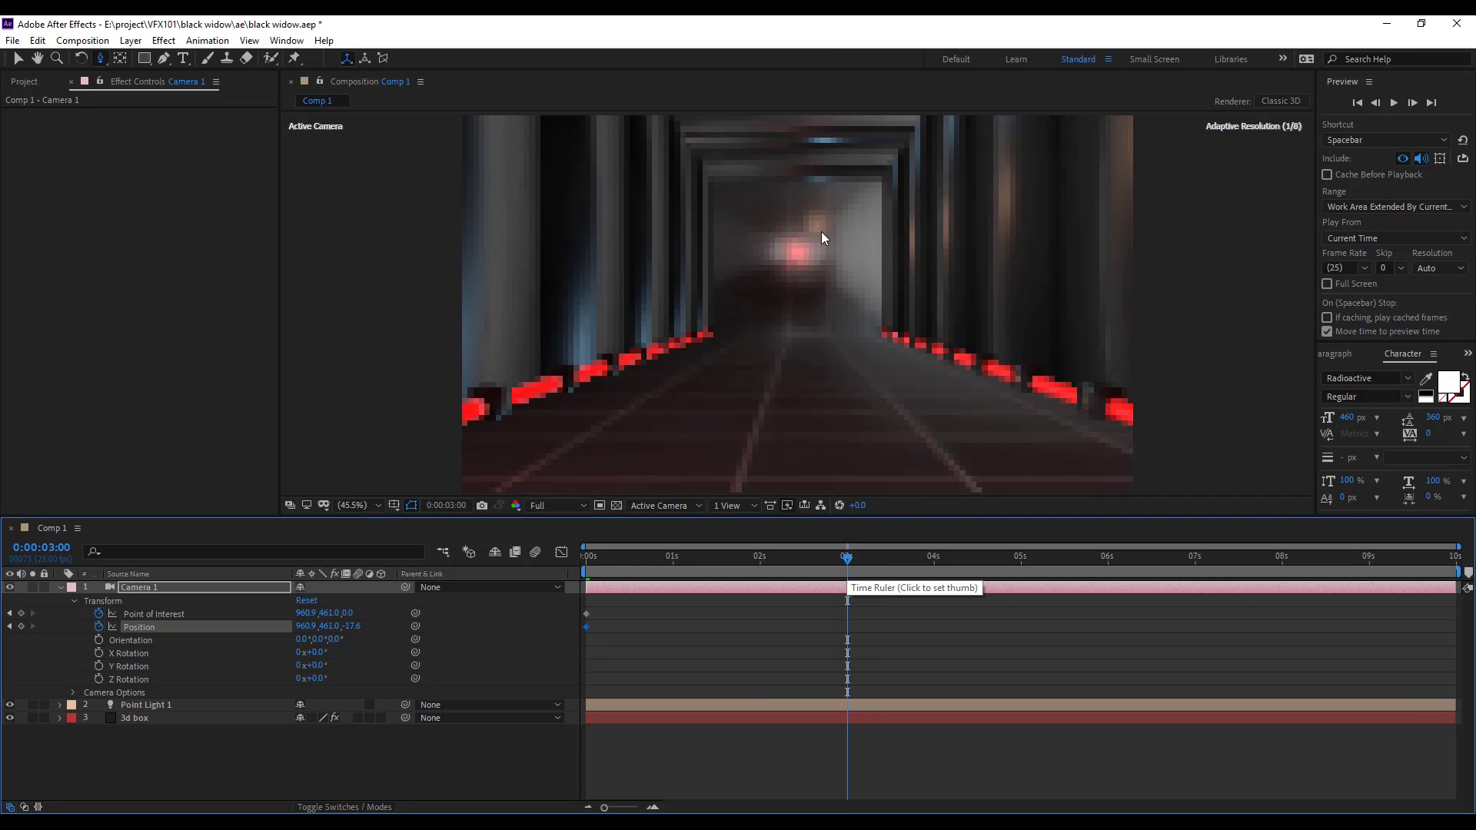
{"action": "left_click_drag", "start_coordinate": [821, 232], "coordinate": [827, 492]}
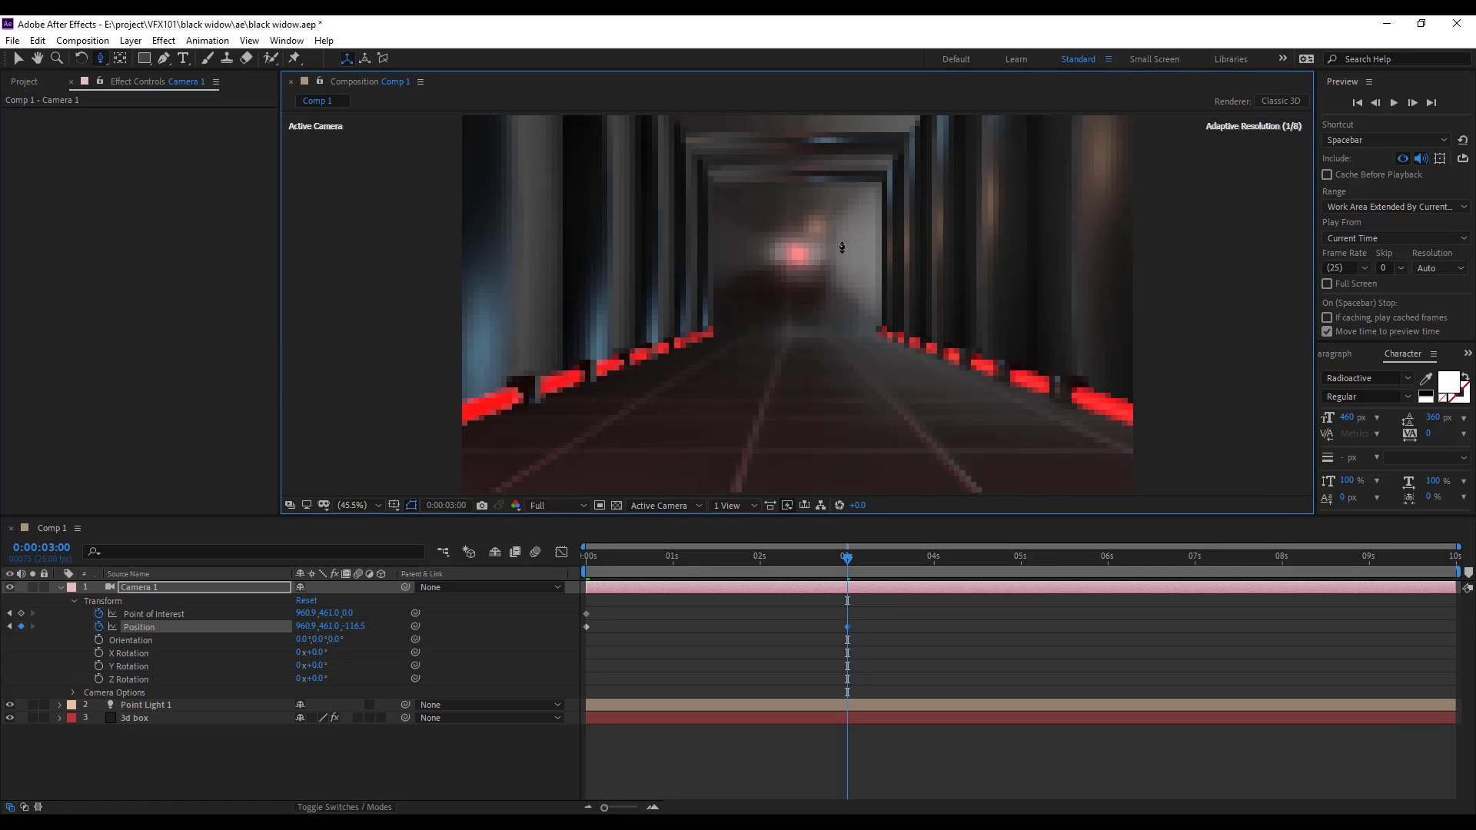
{"action": "right_click_drag", "start_coordinate": [829, 673], "coordinate": [805, 154]}
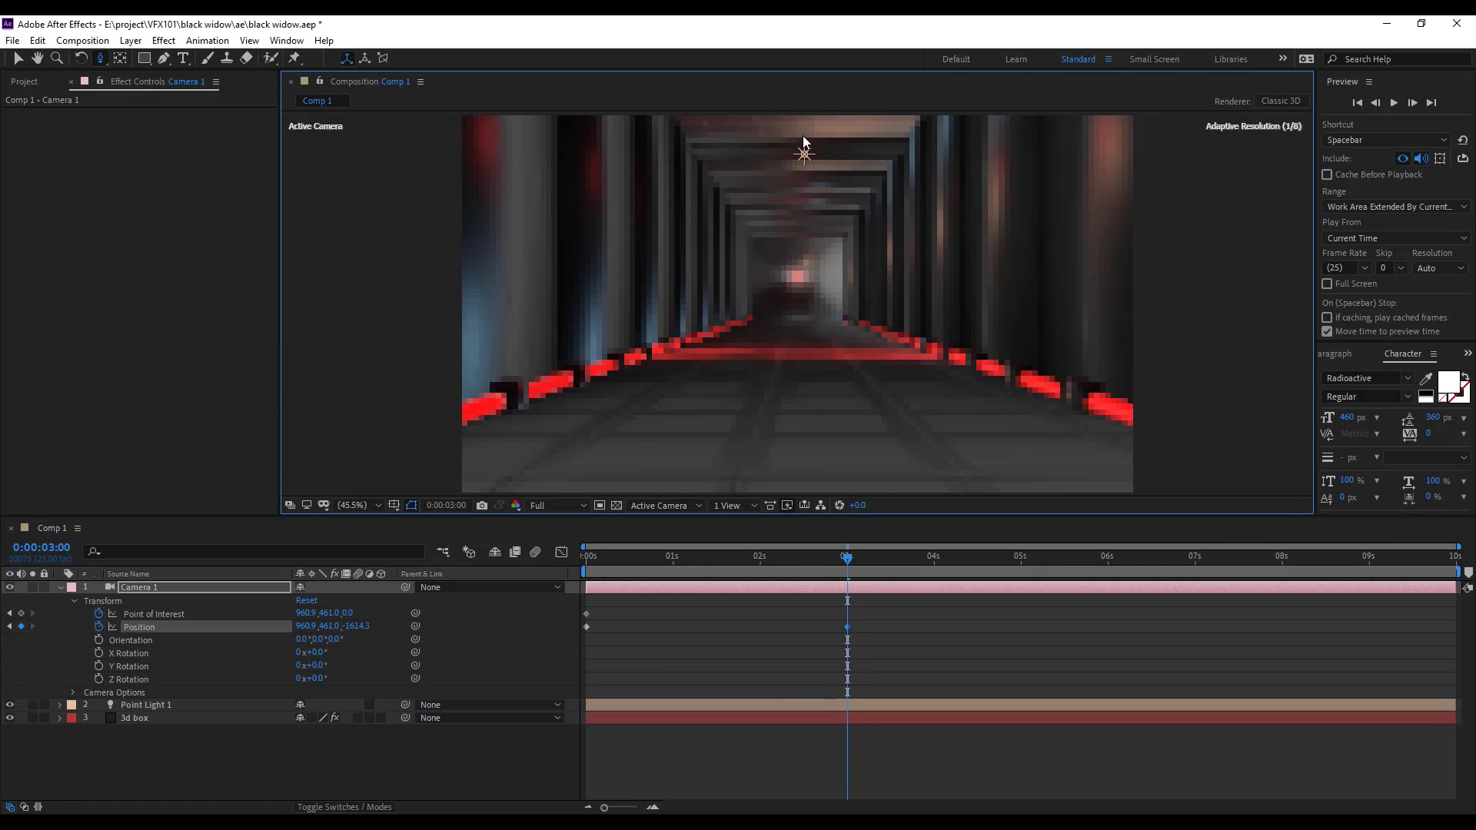
{"action": "key", "text": "v"}
{"action": "left_click", "coordinate": [761, 564]}
{"action": "left_click_drag", "start_coordinate": [806, 628], "coordinate": [812, 628]}
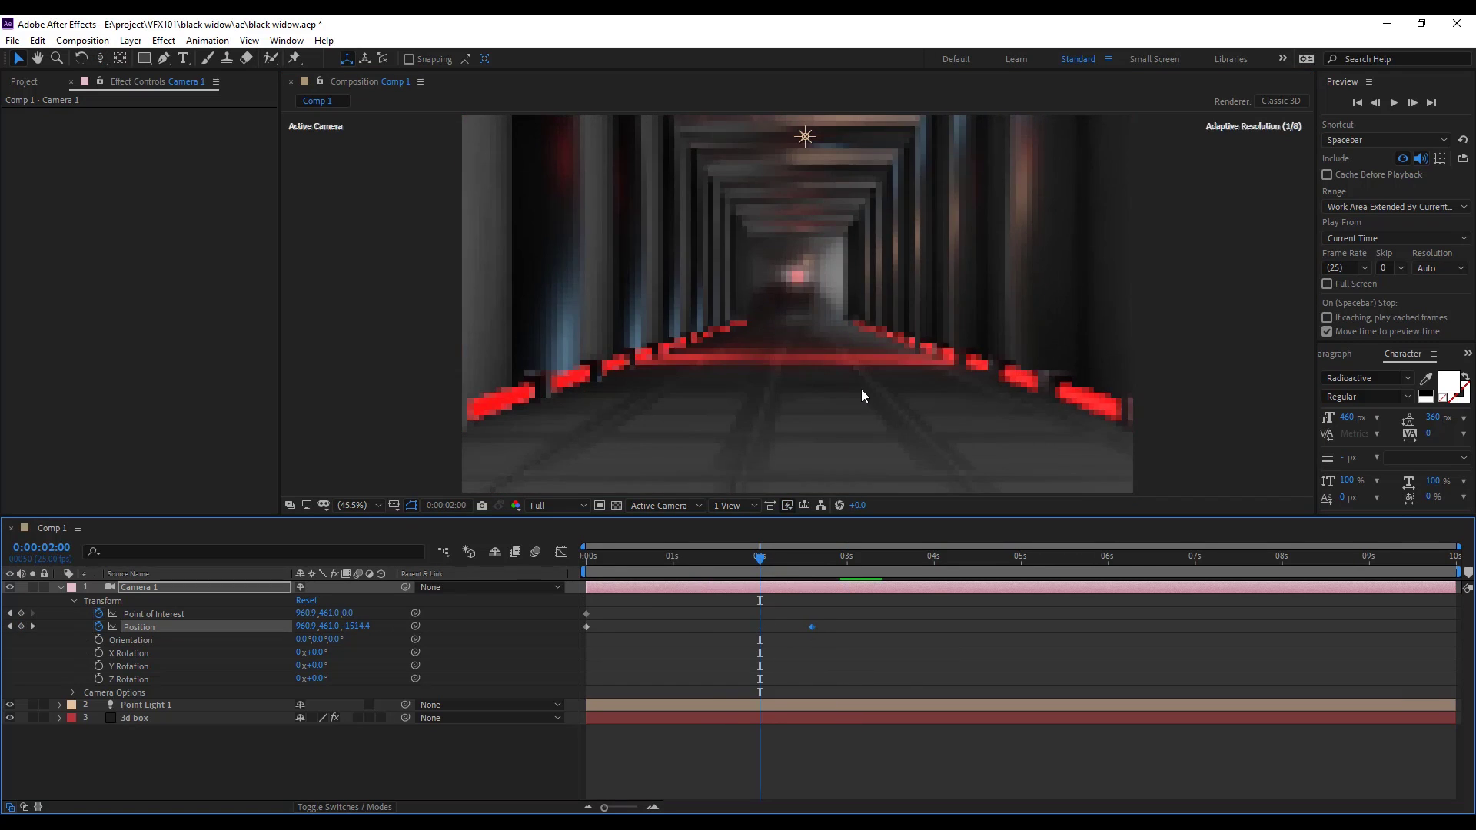
At the start of the timeline, push Point Light 1 deeper into the corridor to a Z position of about 1380
{"action": "left_click", "coordinate": [586, 565]}
{"action": "key", "text": "u"}
{"action": "left_click", "coordinate": [138, 601]}
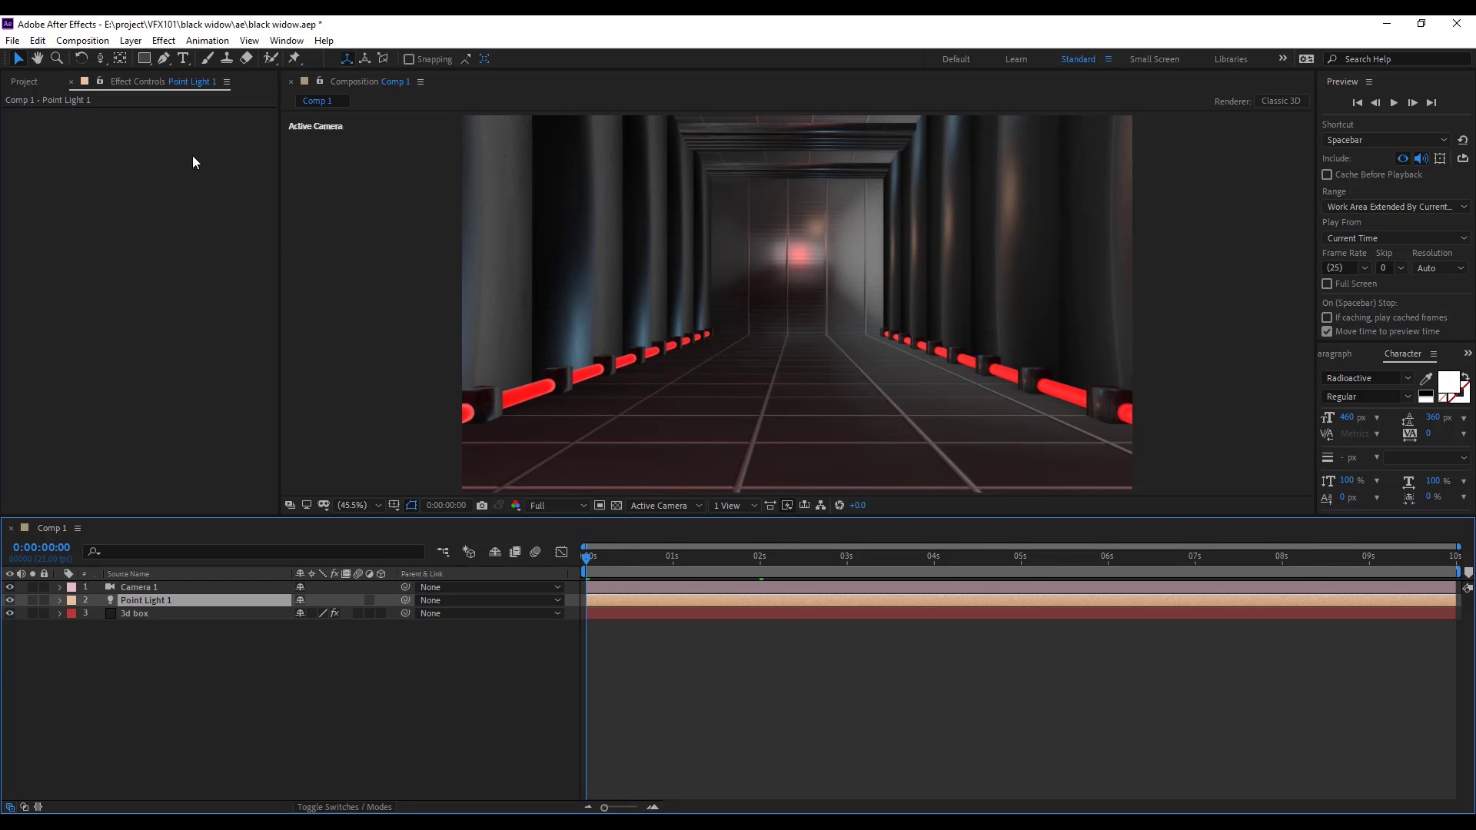
{"action": "scroll", "coordinate": [737, 326], "scroll_direction": "down", "scroll_amount": 2}
{"action": "key", "text": "p"}
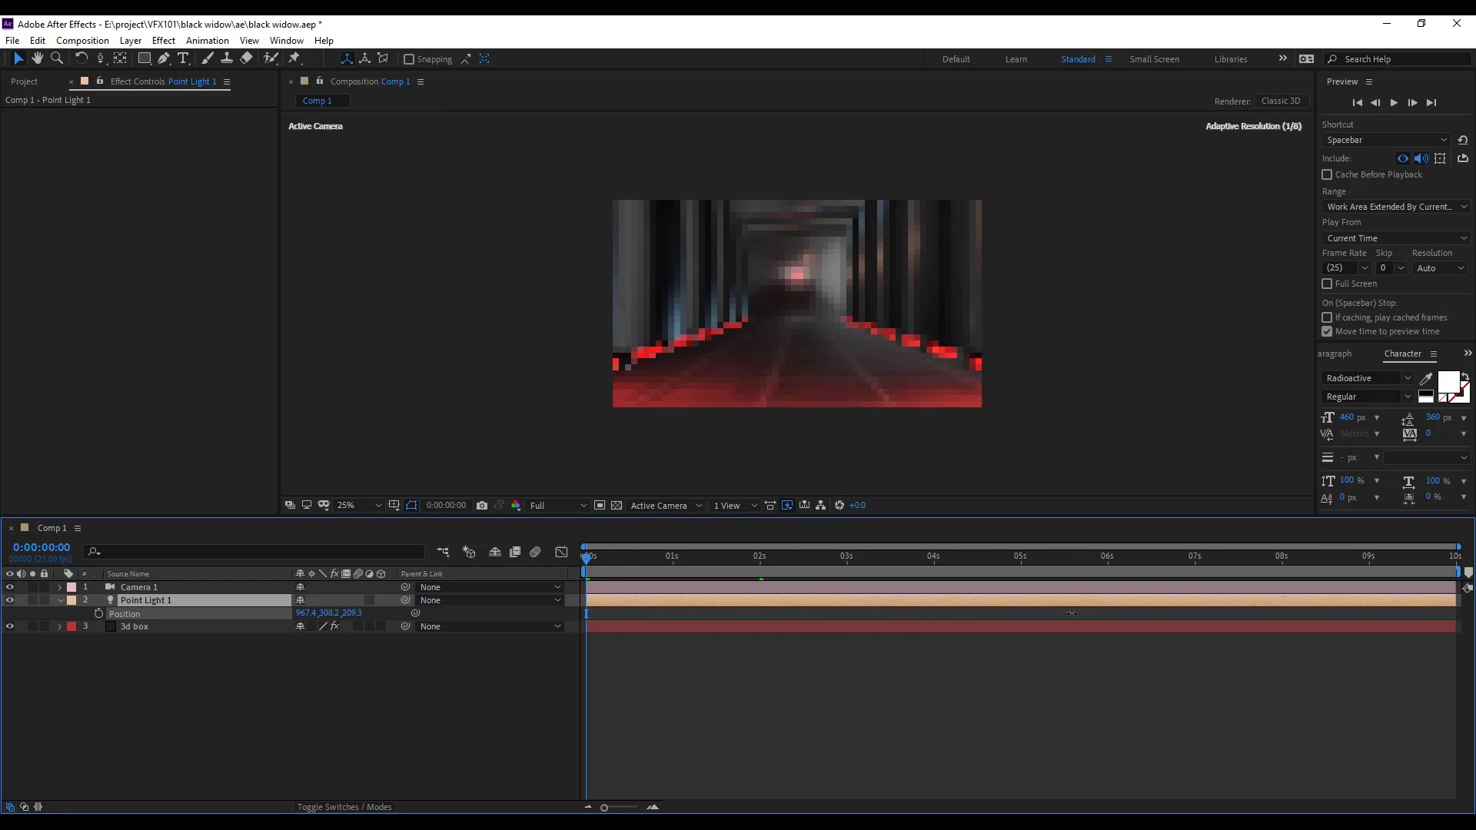
{"action": "left_click_drag", "start_coordinate": [421, 613], "coordinate": [448, 608]}
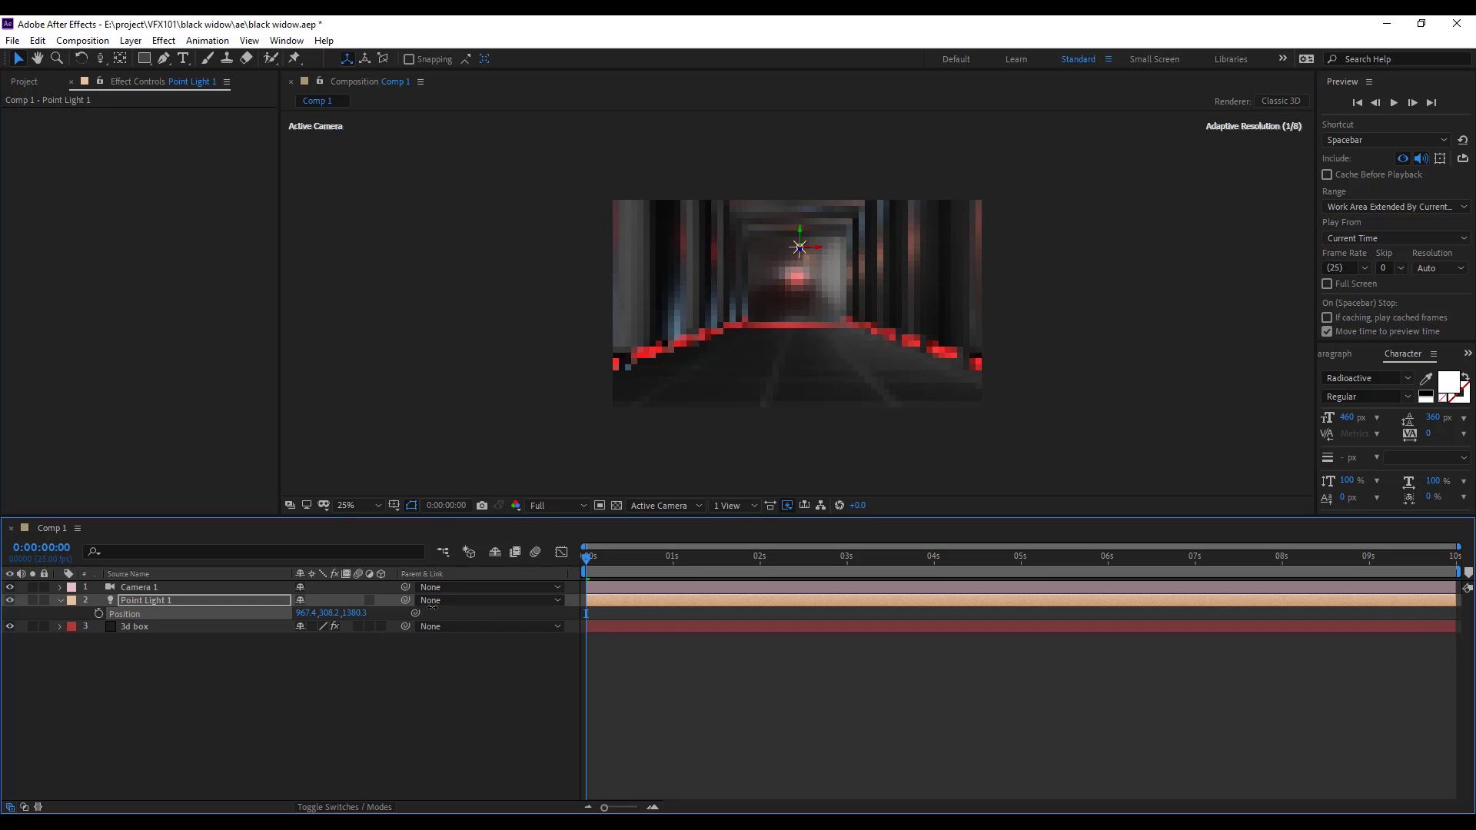
Duplicate the point light into two more lights and bring the newest one forward to a Z position of about -862
{"action": "key", "text": "ctrl+d"}
{"action": "key", "text": "p"}
{"action": "left_click_drag", "start_coordinate": [357, 613], "coordinate": [192, 611]}
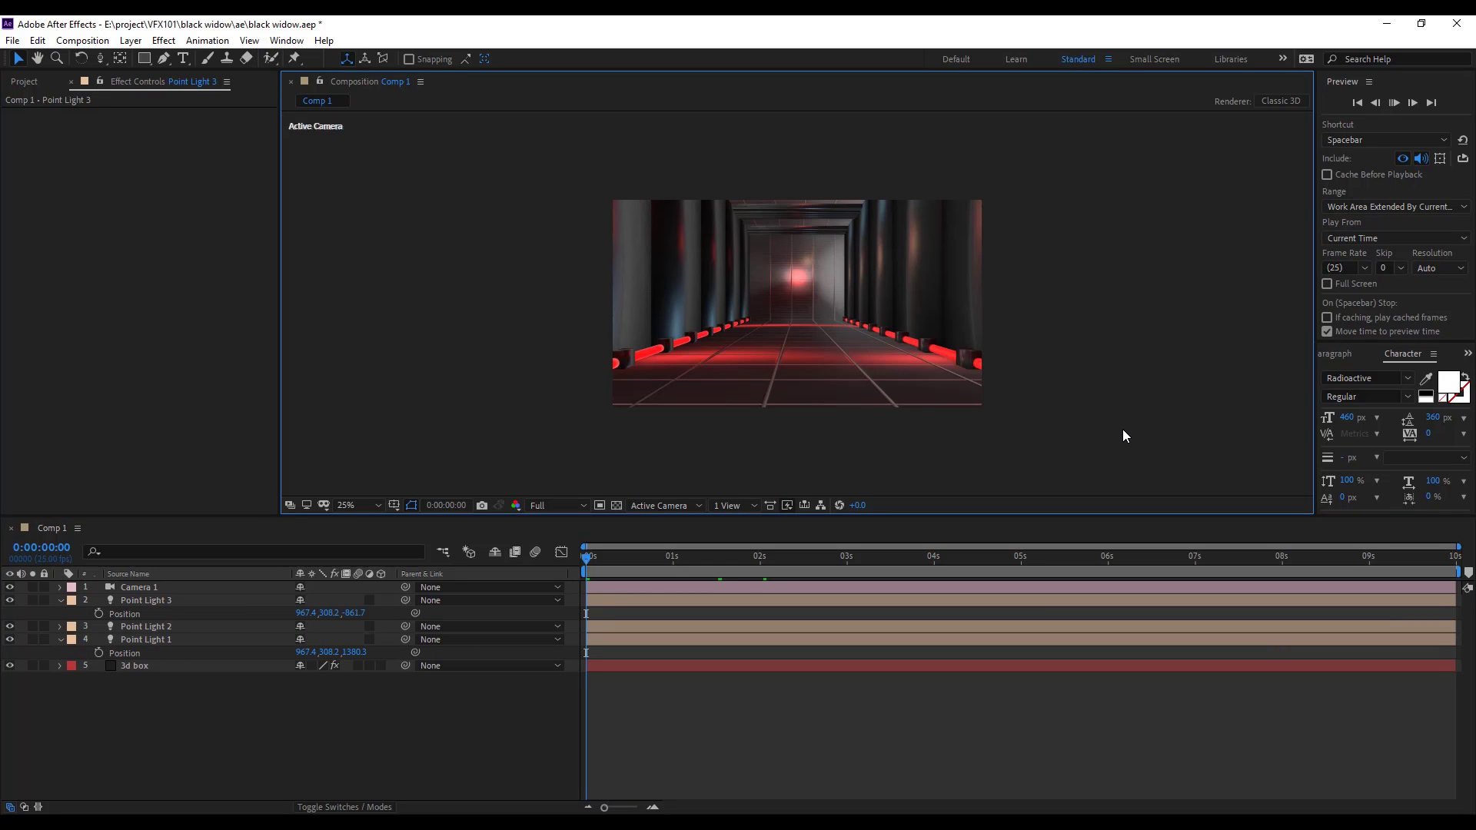
Preview the camera move, and near 3 seconds duplicate the front point light to a Z position of about -3412
{"action": "key", "text": "space"}
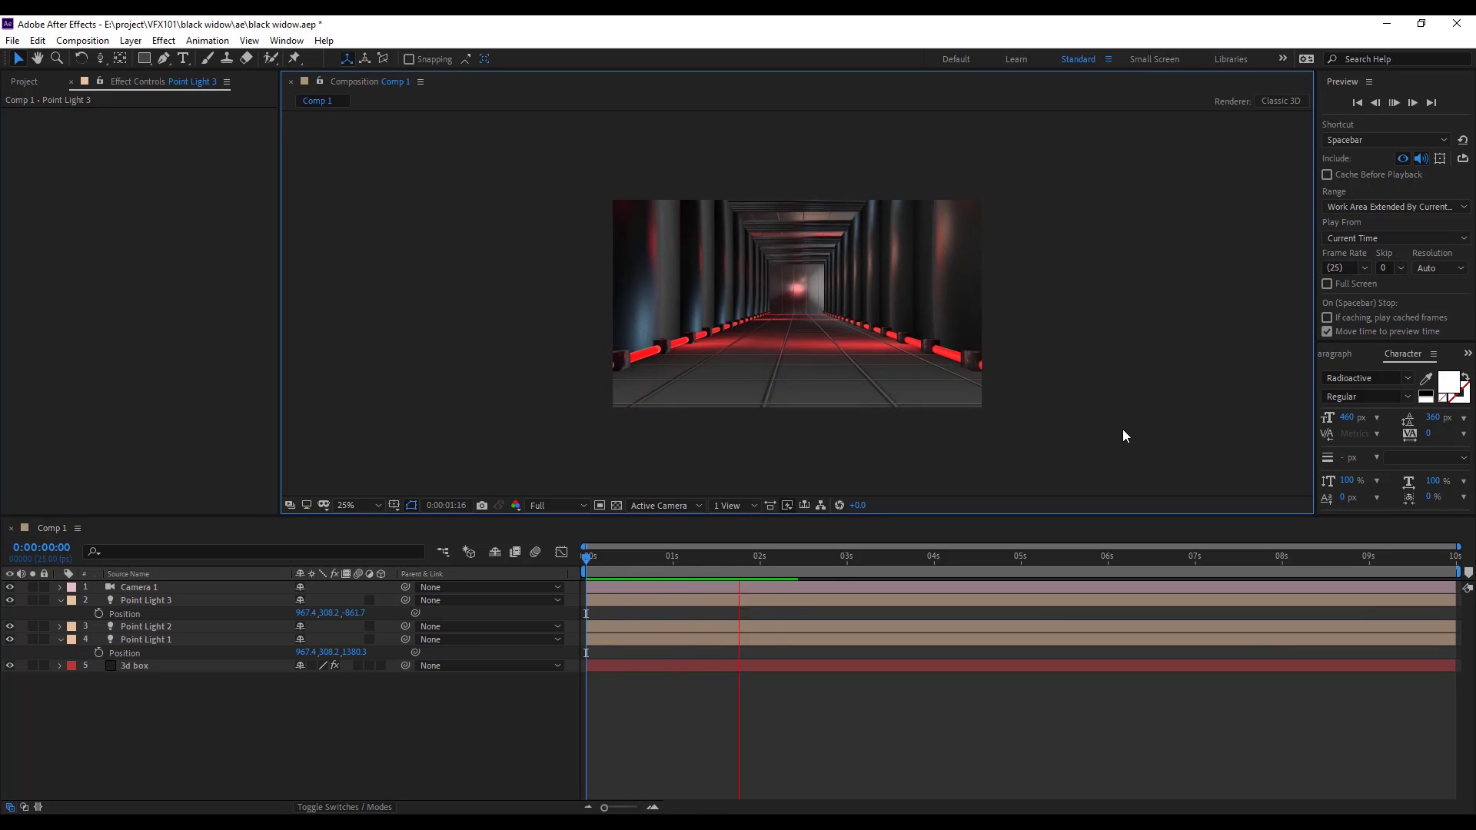
{"action": "key", "text": "space"}
{"action": "left_click", "coordinate": [843, 560]}
{"action": "key", "text": "ctrl+d"}
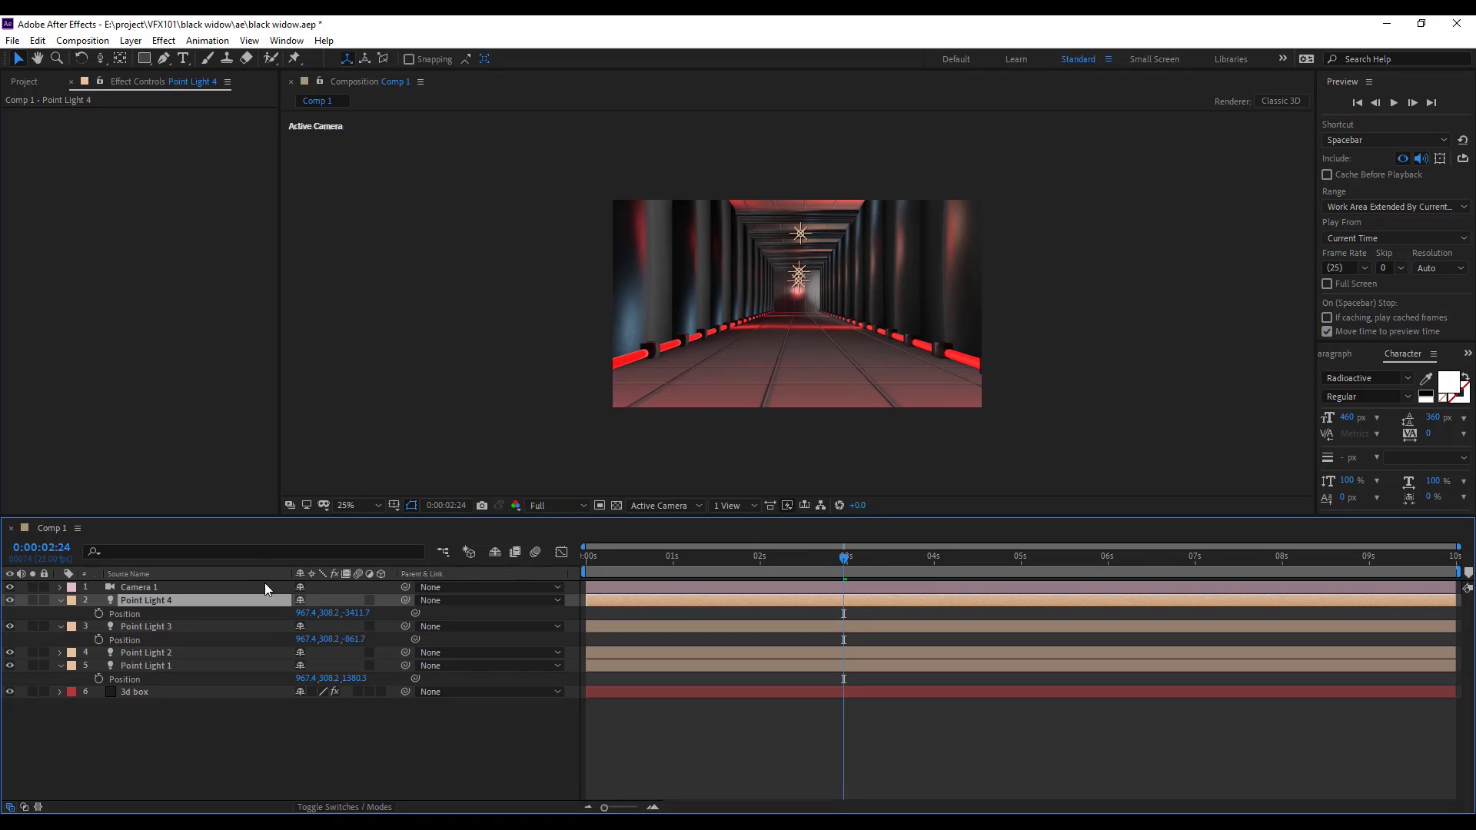
Add an adjustment layer and apply the Magic Bullet Looks effect to it
{"action": "left_click", "coordinate": [135, 43]}
{"action": "mouse_move", "coordinate": [154, 60]}
{"action": "left_click", "coordinate": [446, 159]}
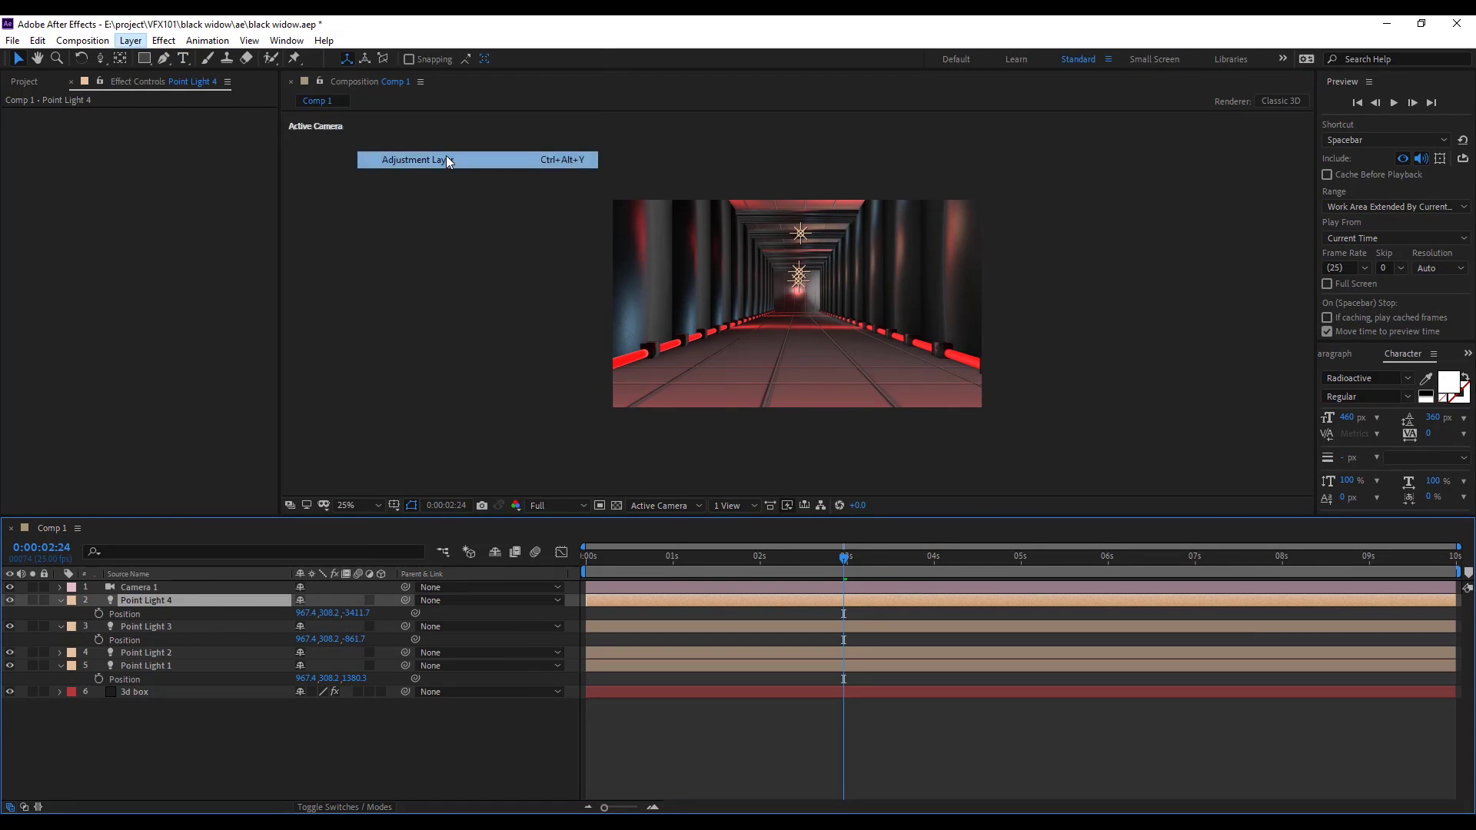
{"action": "left_click", "coordinate": [164, 42]}
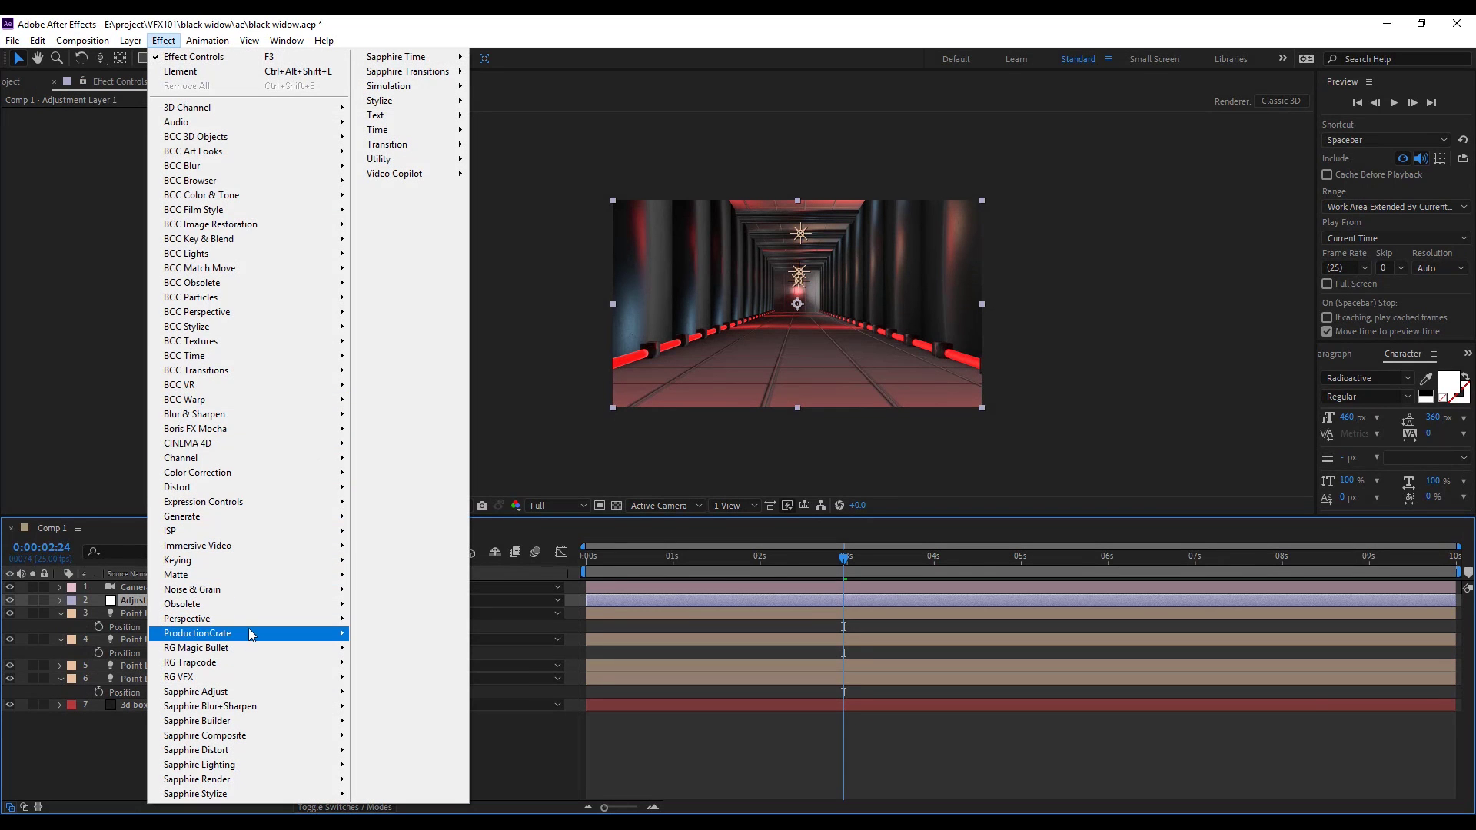
{"action": "mouse_move", "coordinate": [247, 655]}
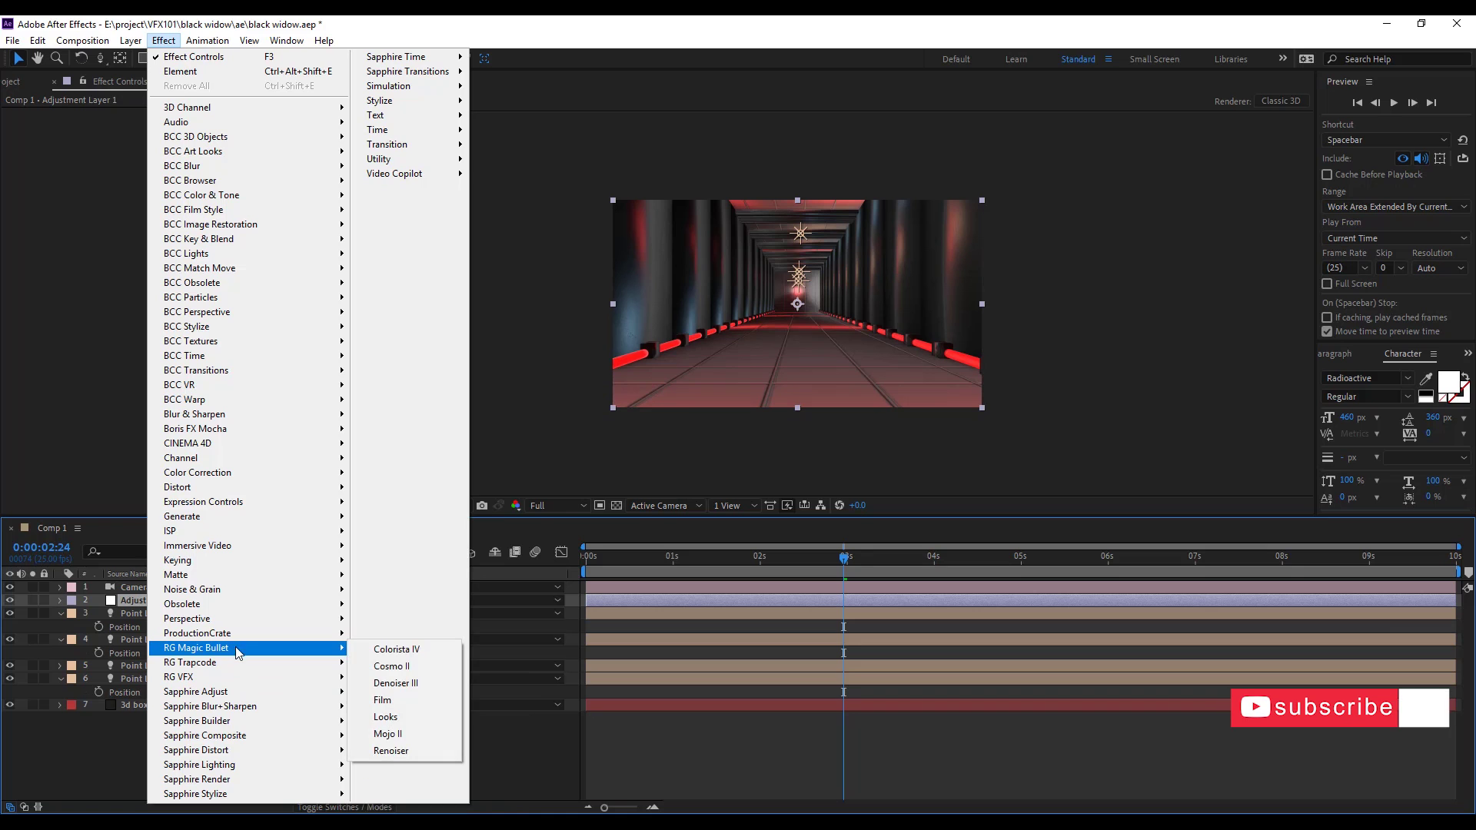
{"action": "left_click", "coordinate": [408, 715]}
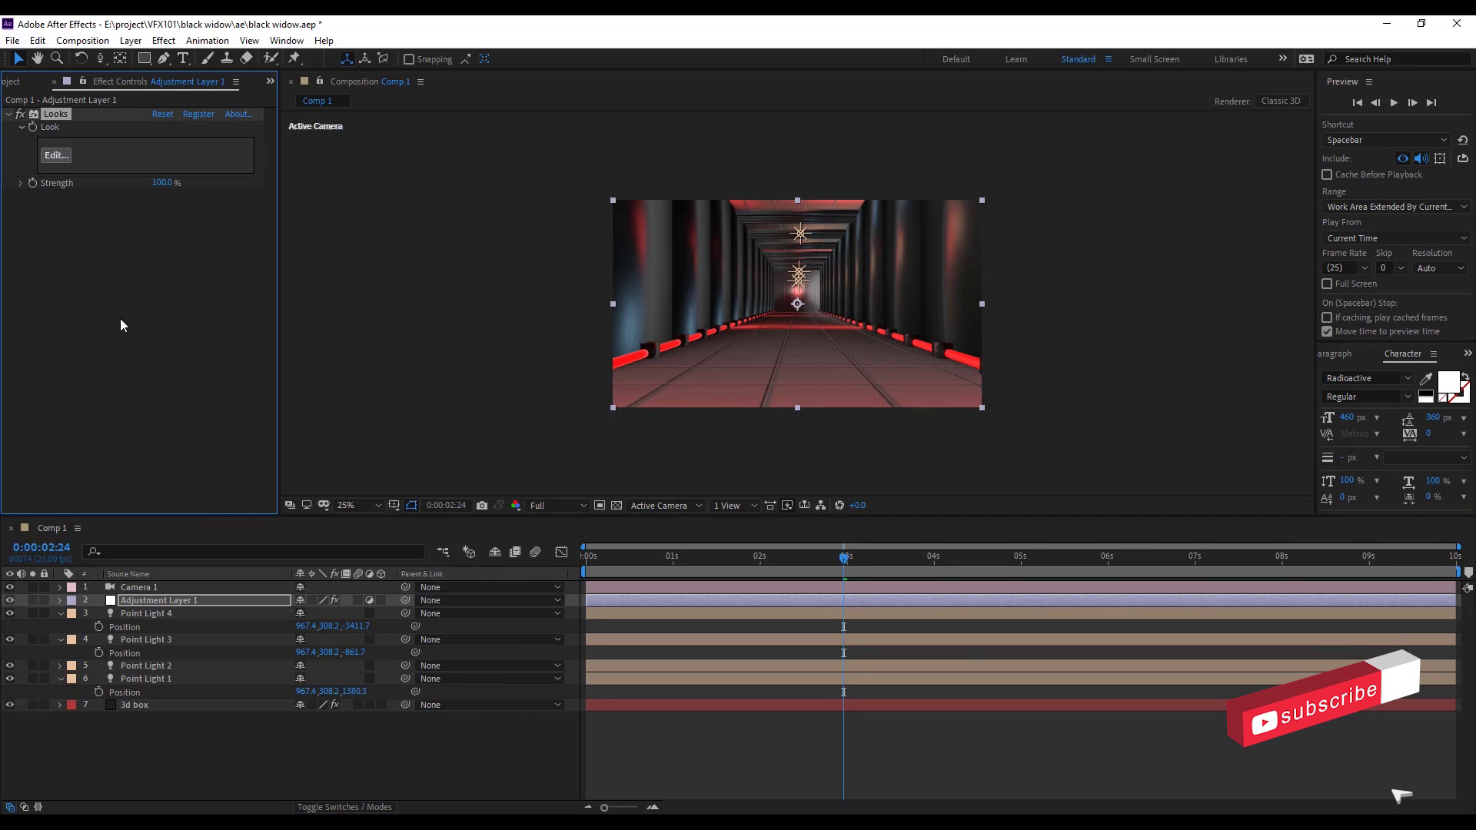
Choose the Classic Ultimatum look from Blockbuster Cool for the adjustment layer and toggle its Colorista tool off and on
{"action": "left_click", "coordinate": [53, 155]}
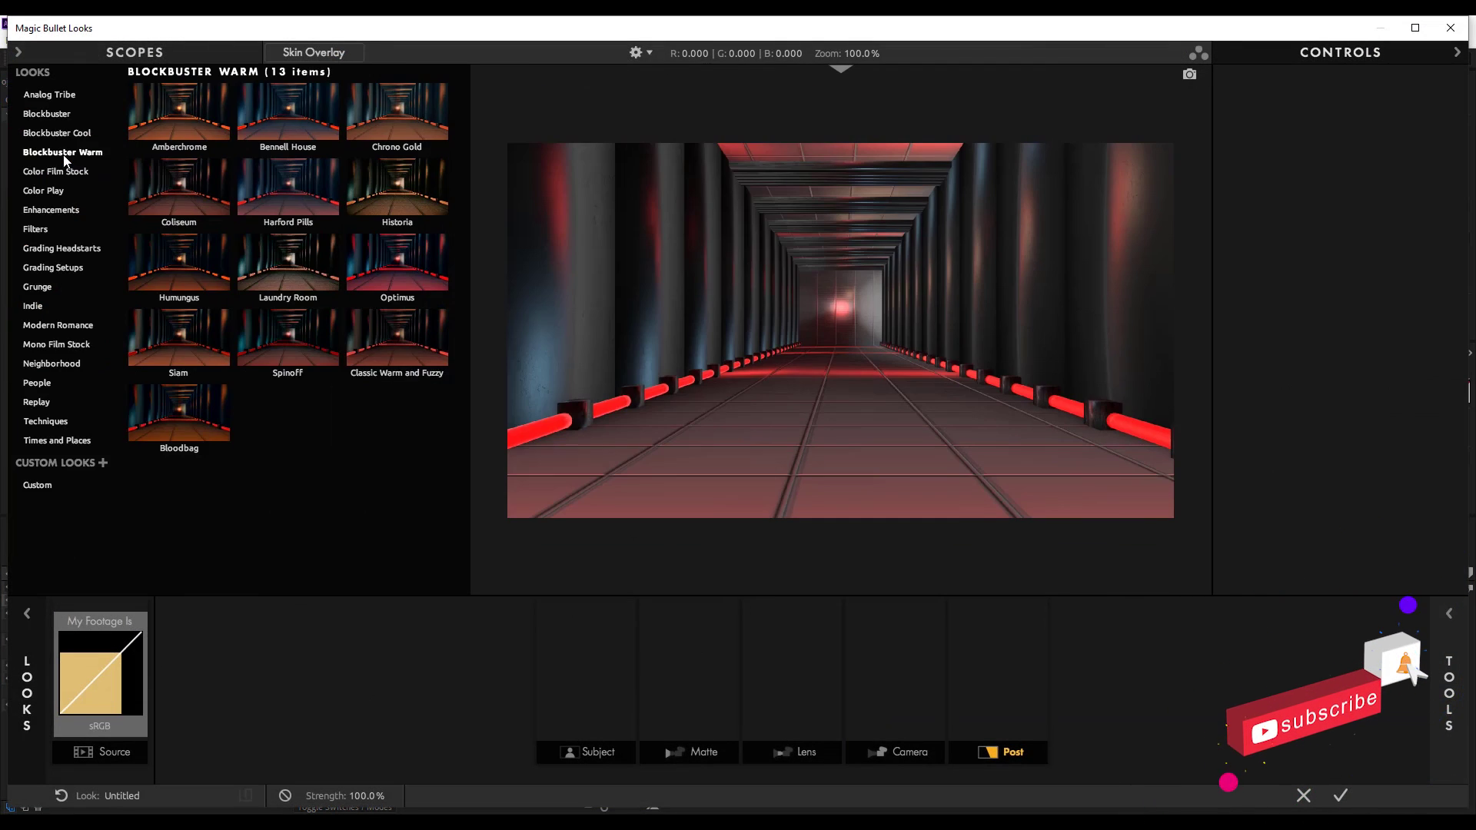
{"action": "left_click", "coordinate": [26, 135]}
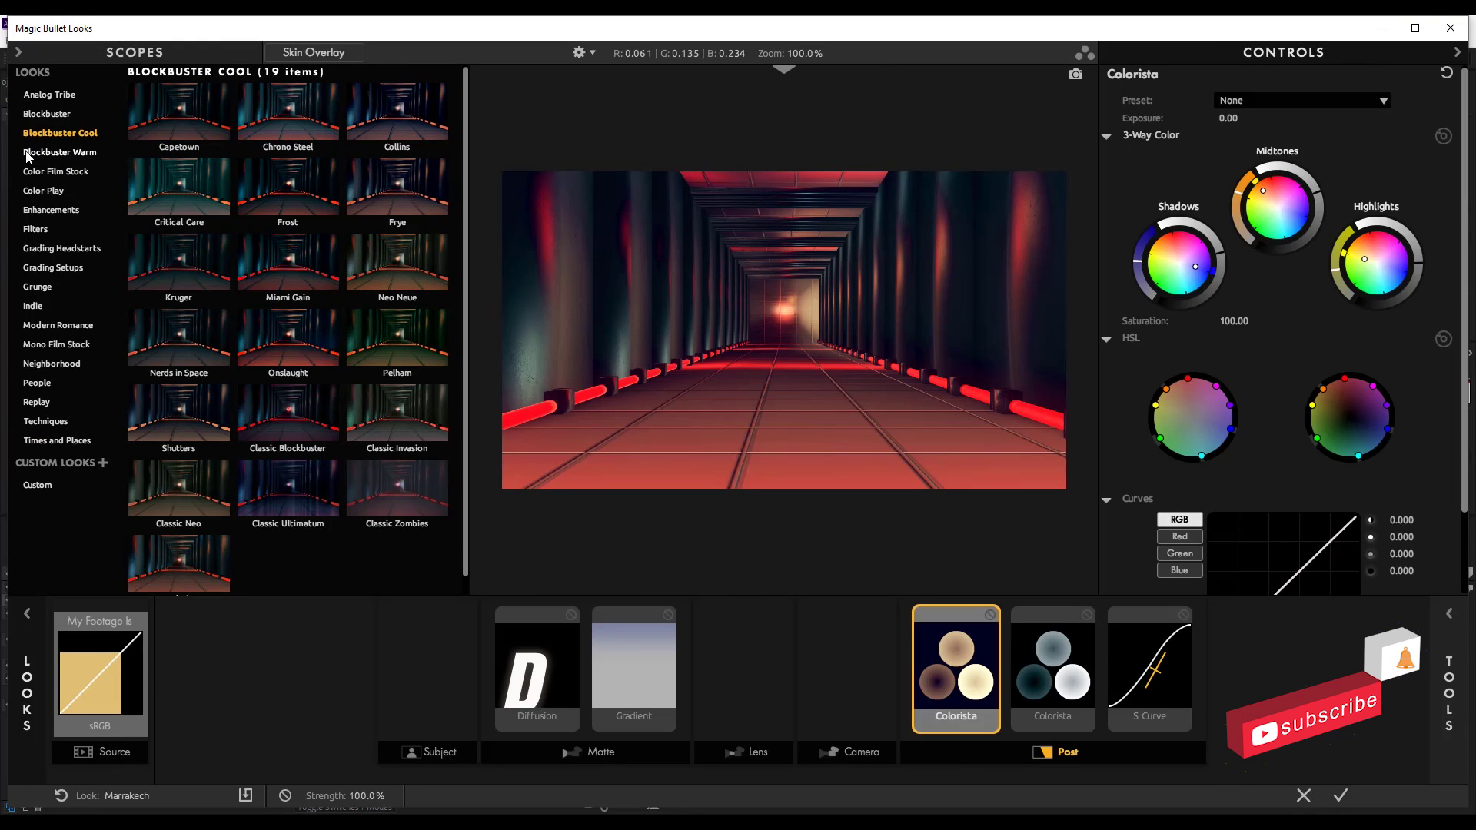
{"action": "left_click", "coordinate": [274, 475]}
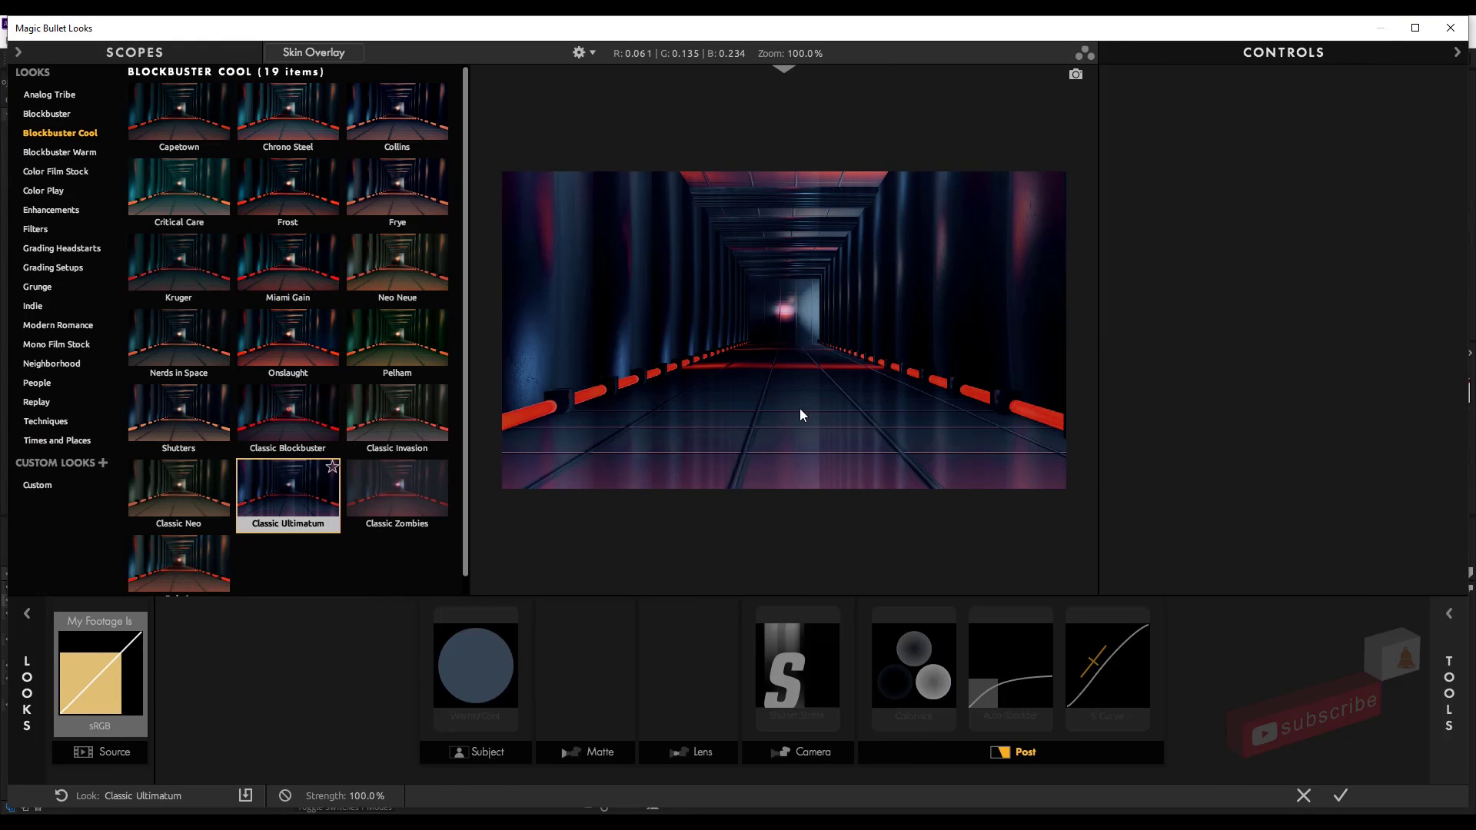
{"action": "left_click", "coordinate": [948, 616]}
{"action": "left_click", "coordinate": [947, 616]}
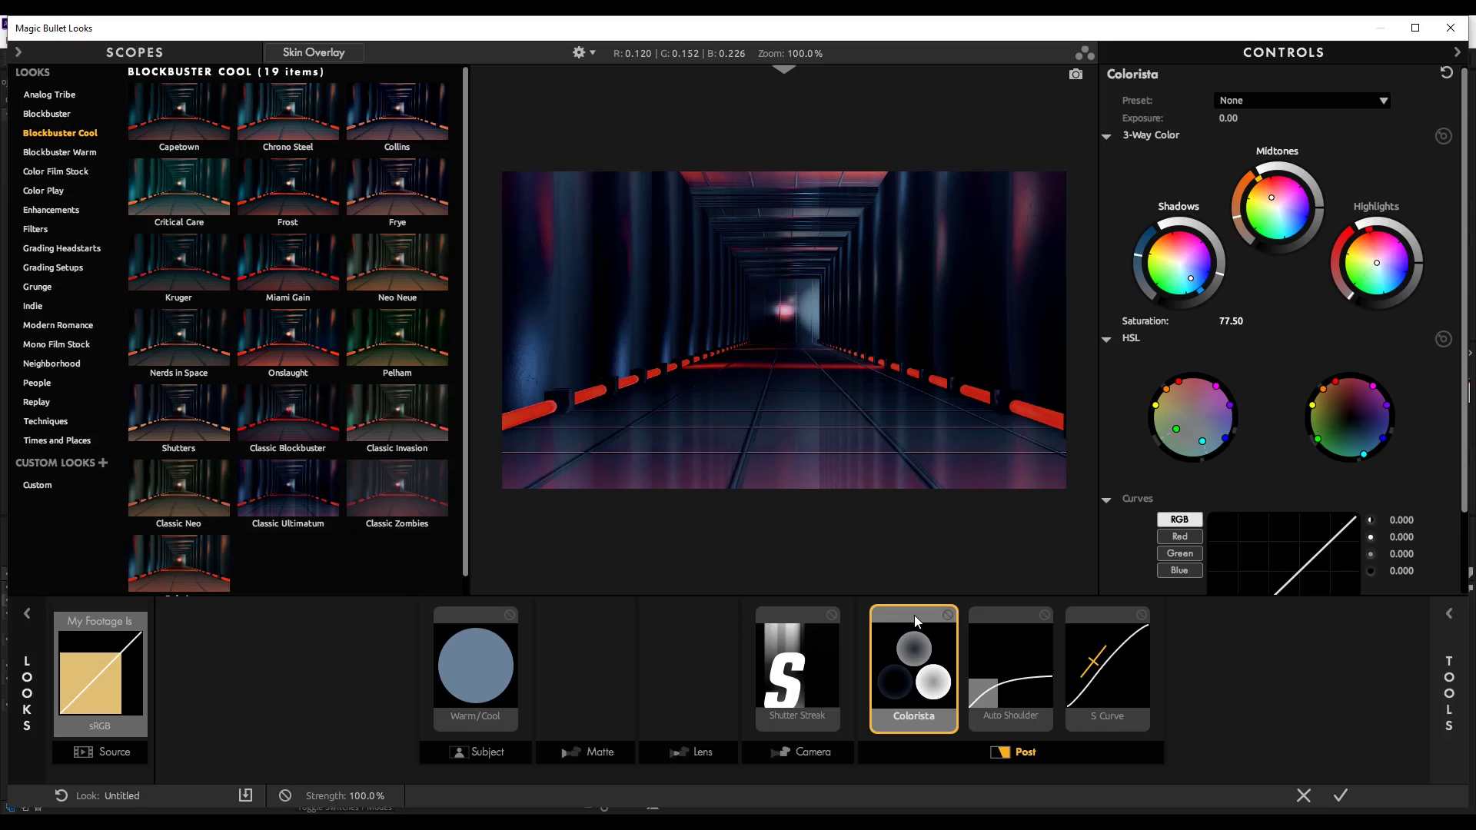
Shift Colorista's shadows and midtones toward red, fine-tune the highlights, and apply the look to the adjustment layer
{"action": "left_click", "coordinate": [1182, 256]}
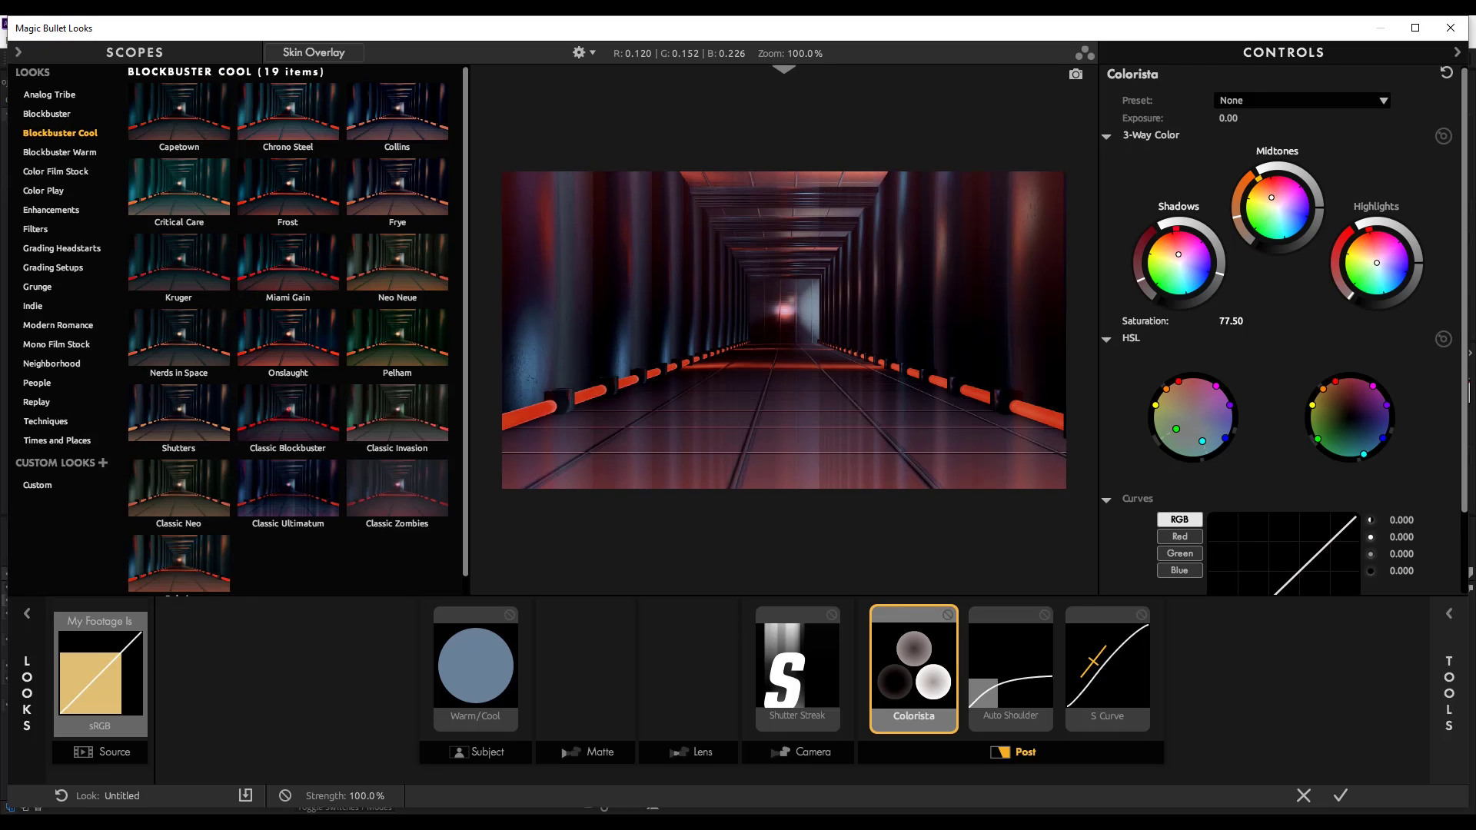
{"action": "left_click", "coordinate": [1273, 194]}
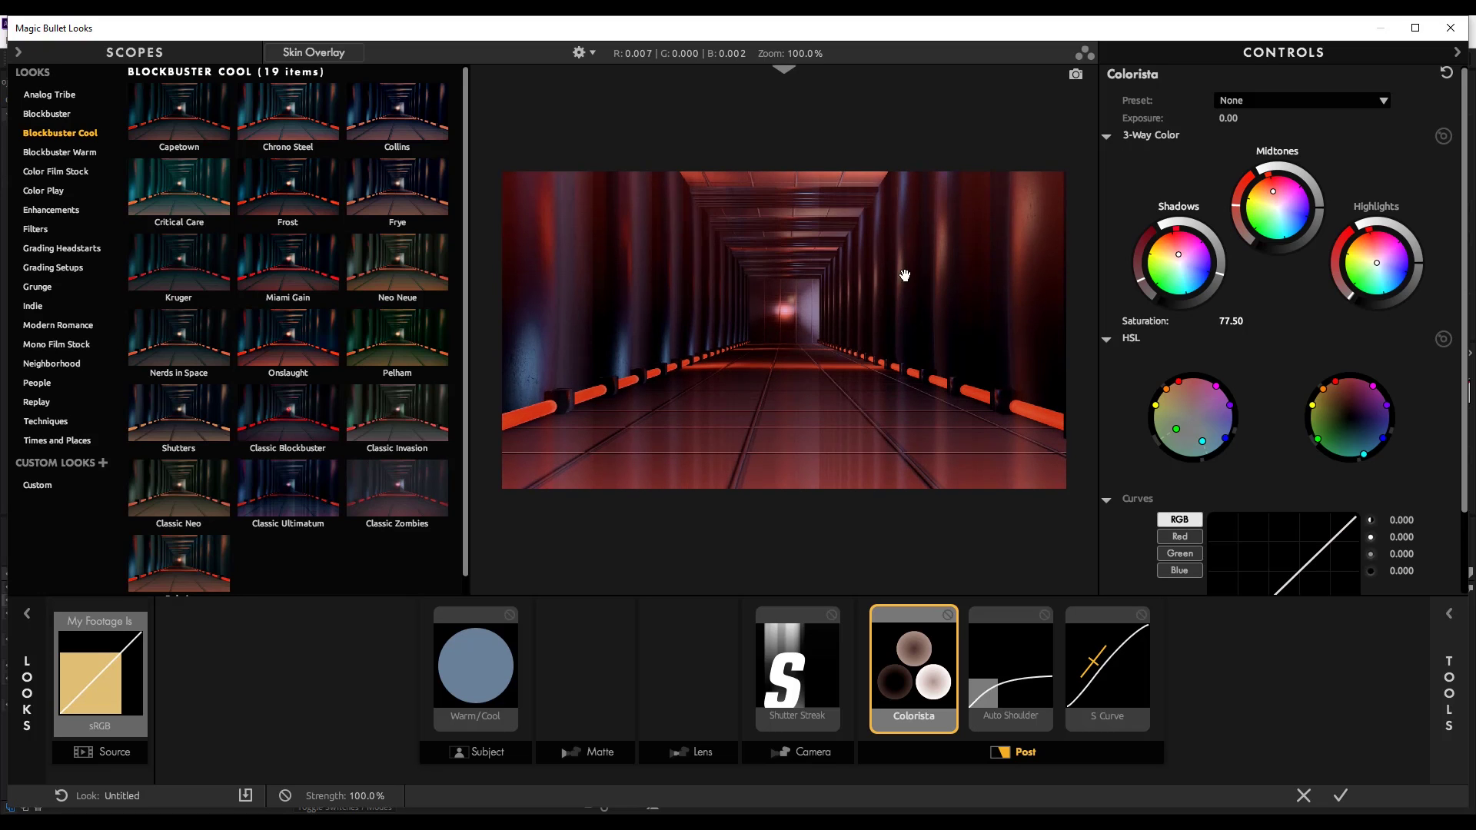
{"action": "left_click_drag", "start_coordinate": [1377, 261], "coordinate": [1374, 255]}
{"action": "left_click", "coordinate": [1341, 797]}
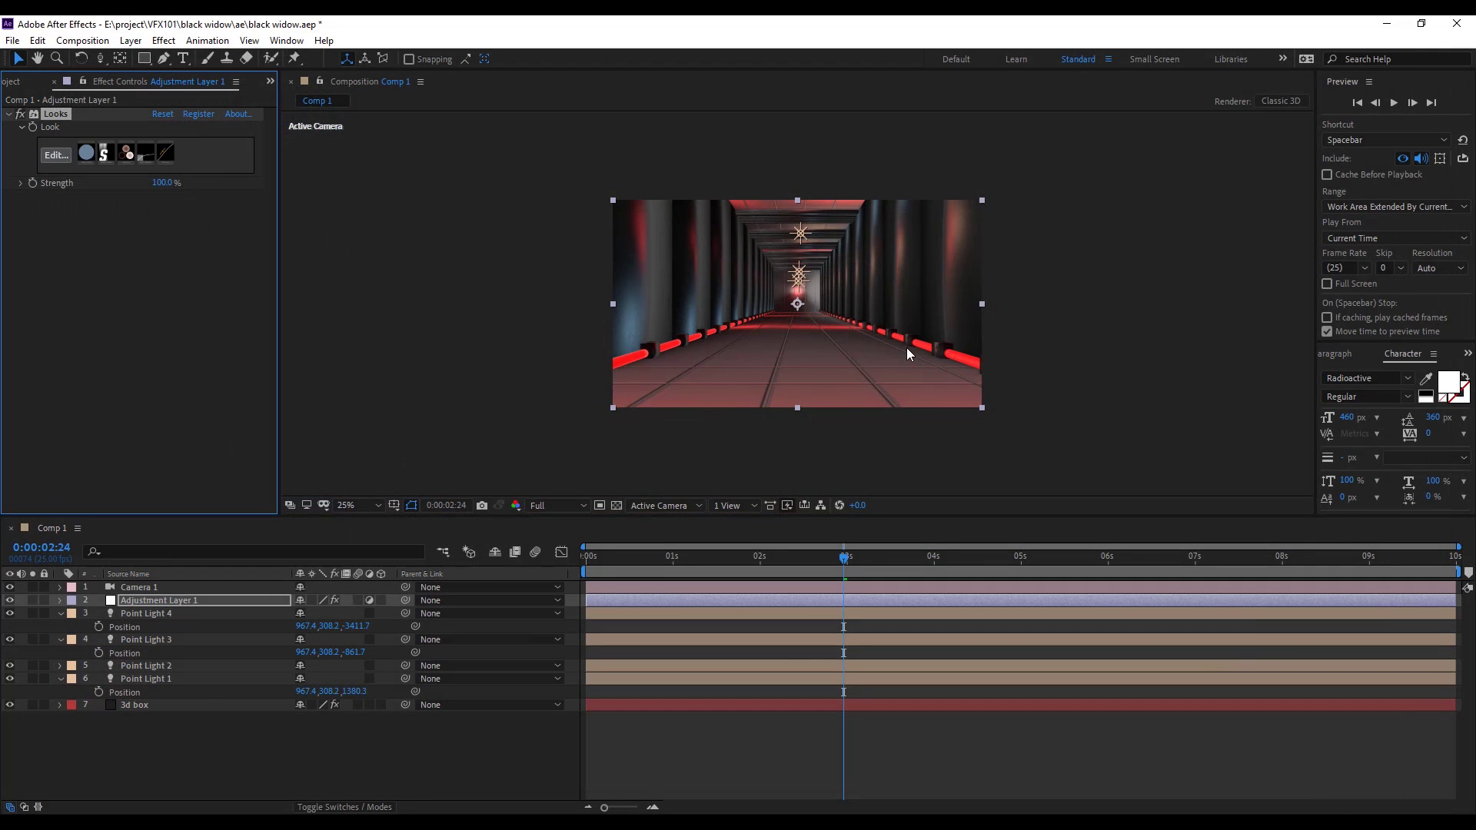
{"action": "left_click", "coordinate": [1073, 379]}
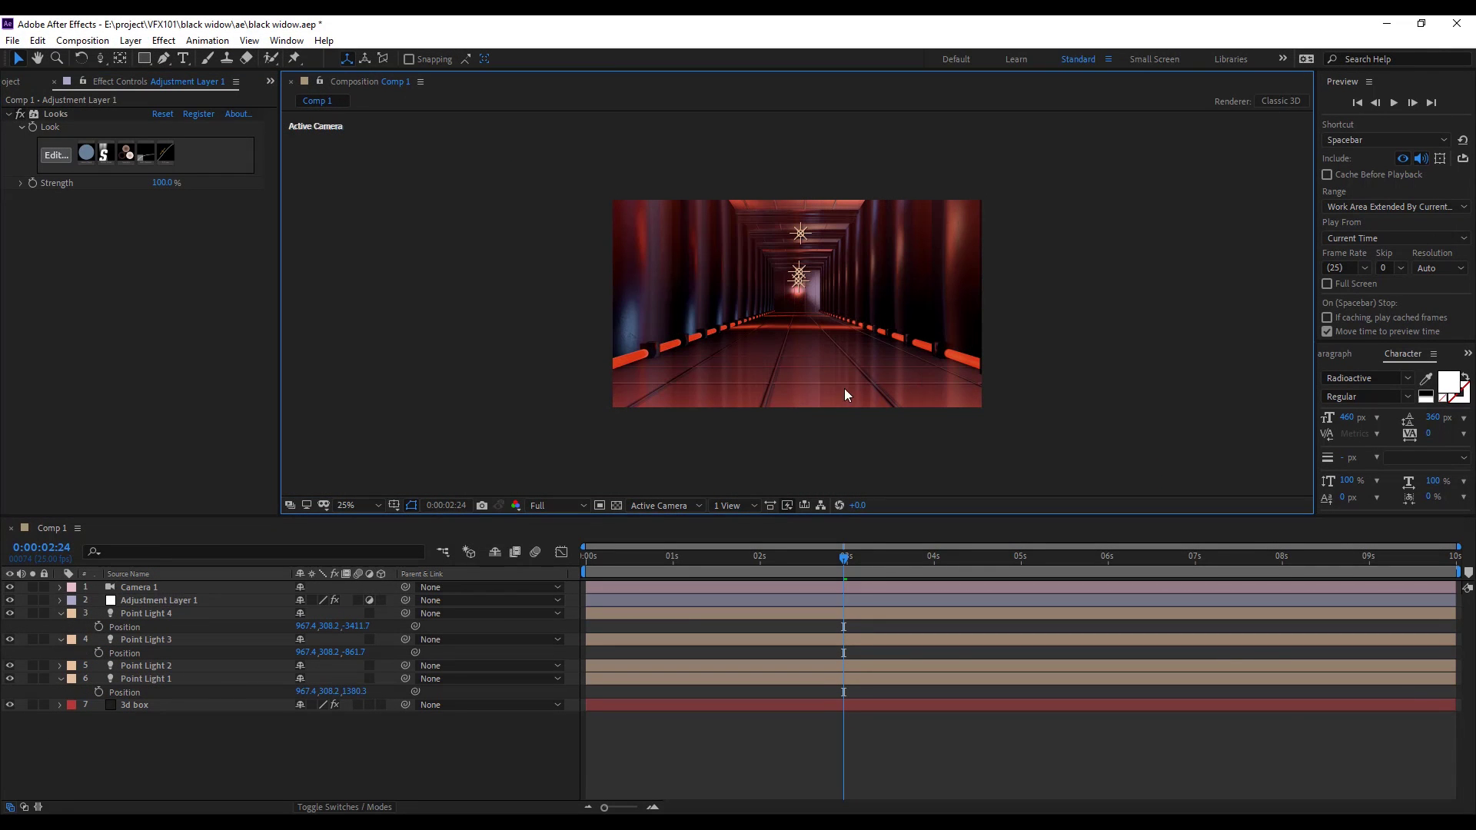
Create a full-frame black solid named shade directly above Point Light 4
{"action": "left_click", "coordinate": [148, 614]}
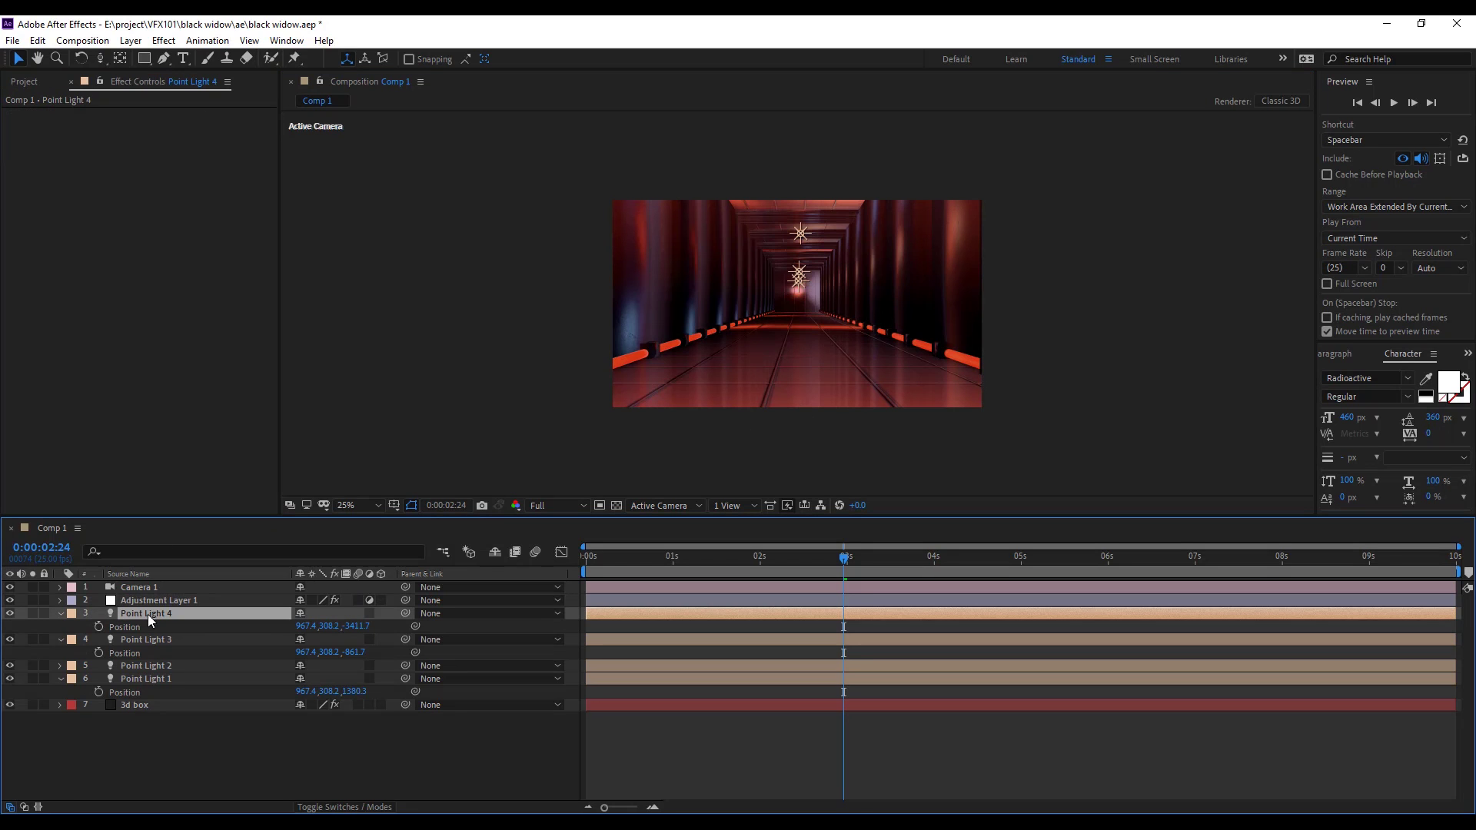
{"action": "left_click", "coordinate": [131, 41]}
{"action": "mouse_move", "coordinate": [142, 56]}
{"action": "left_click", "coordinate": [424, 77]}
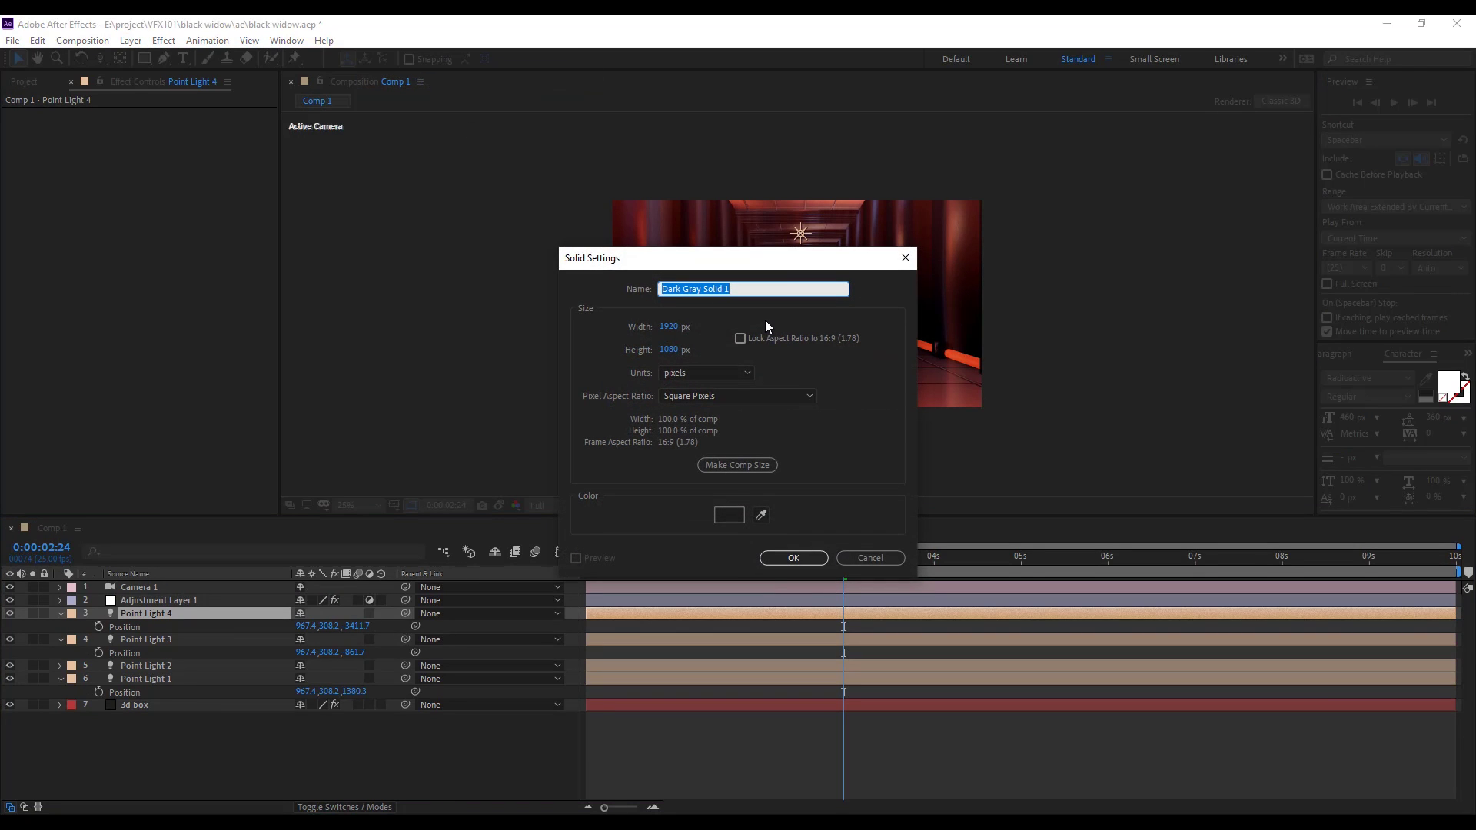
{"action": "type", "text": "shade"}
{"action": "key", "text": "Return"}
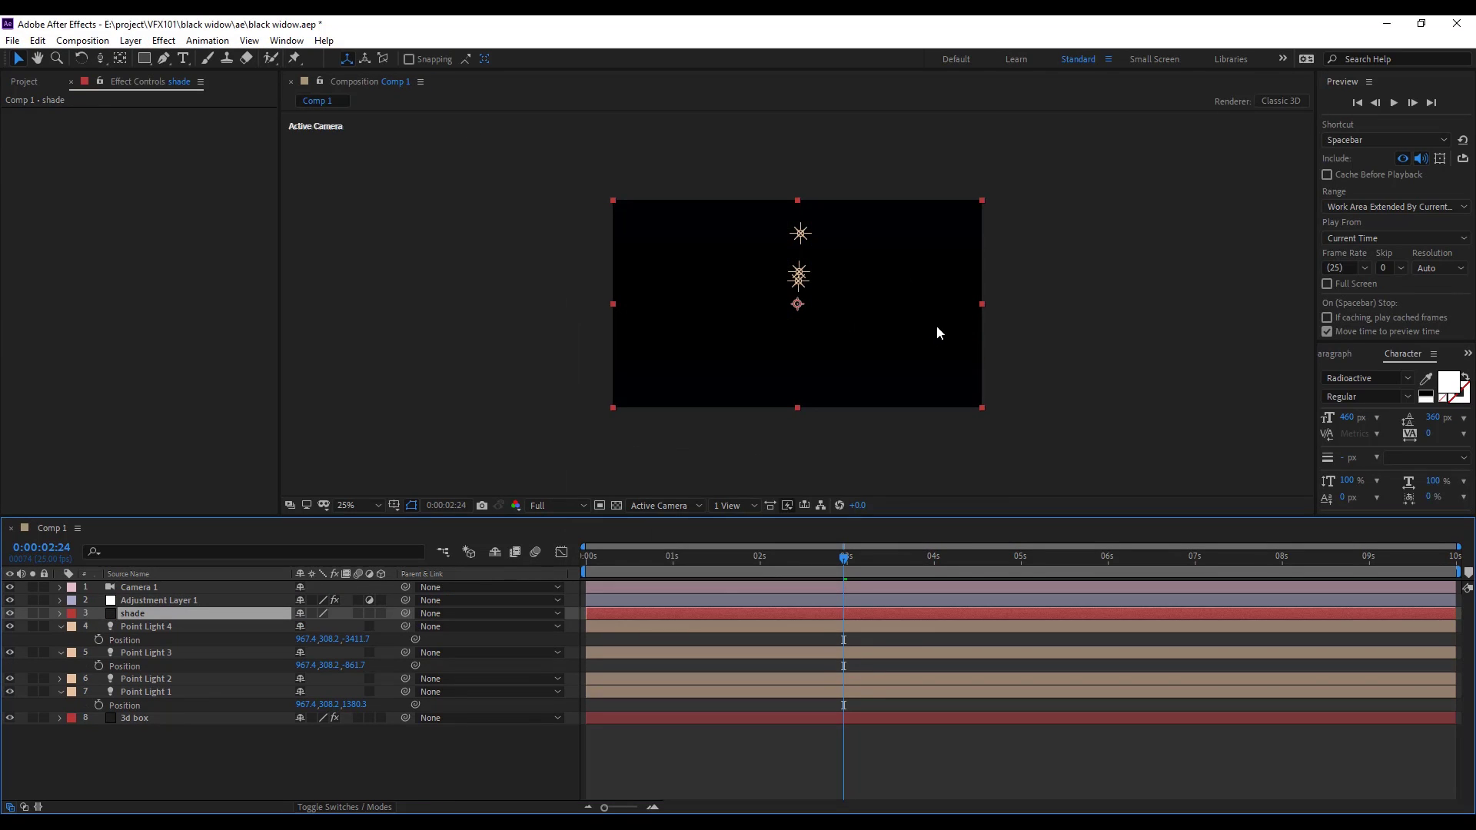
Draw a closed, curved Pen tool mask on the shade solid, enclosing most of the corridor and leaving the frame edges outside
{"action": "left_click", "coordinate": [163, 59]}
{"action": "left_click", "coordinate": [864, 229]}
{"action": "left_click", "coordinate": [932, 259]}
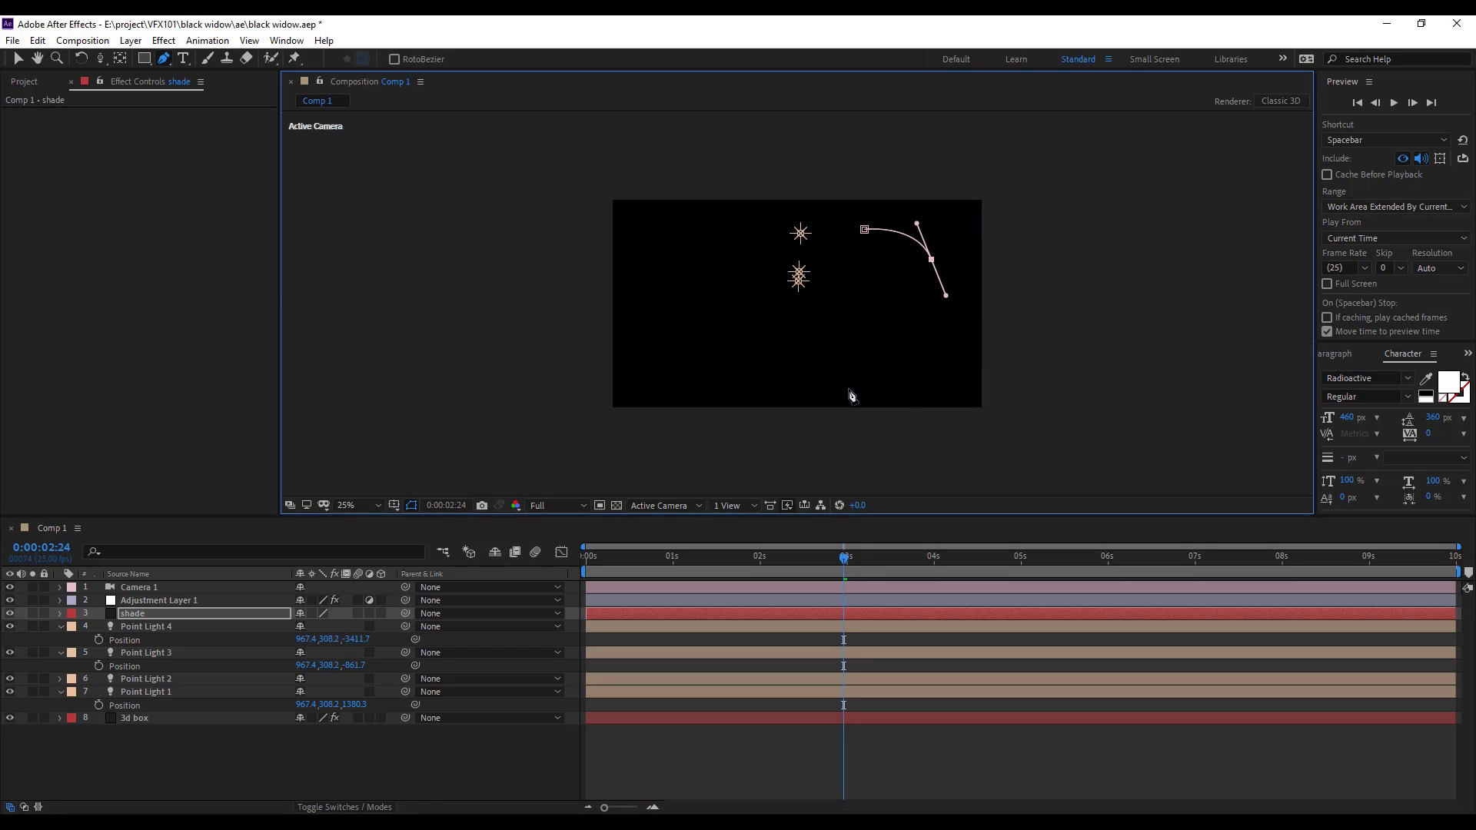
{"action": "left_click", "coordinate": [635, 285]}
{"action": "left_click", "coordinate": [675, 219]}
{"action": "left_click_drag", "start_coordinate": [744, 219], "coordinate": [766, 225]}
Set the shade mask's mode to Subtract and its feather to about 488 pixels
{"action": "left_click", "coordinate": [286, 613]}
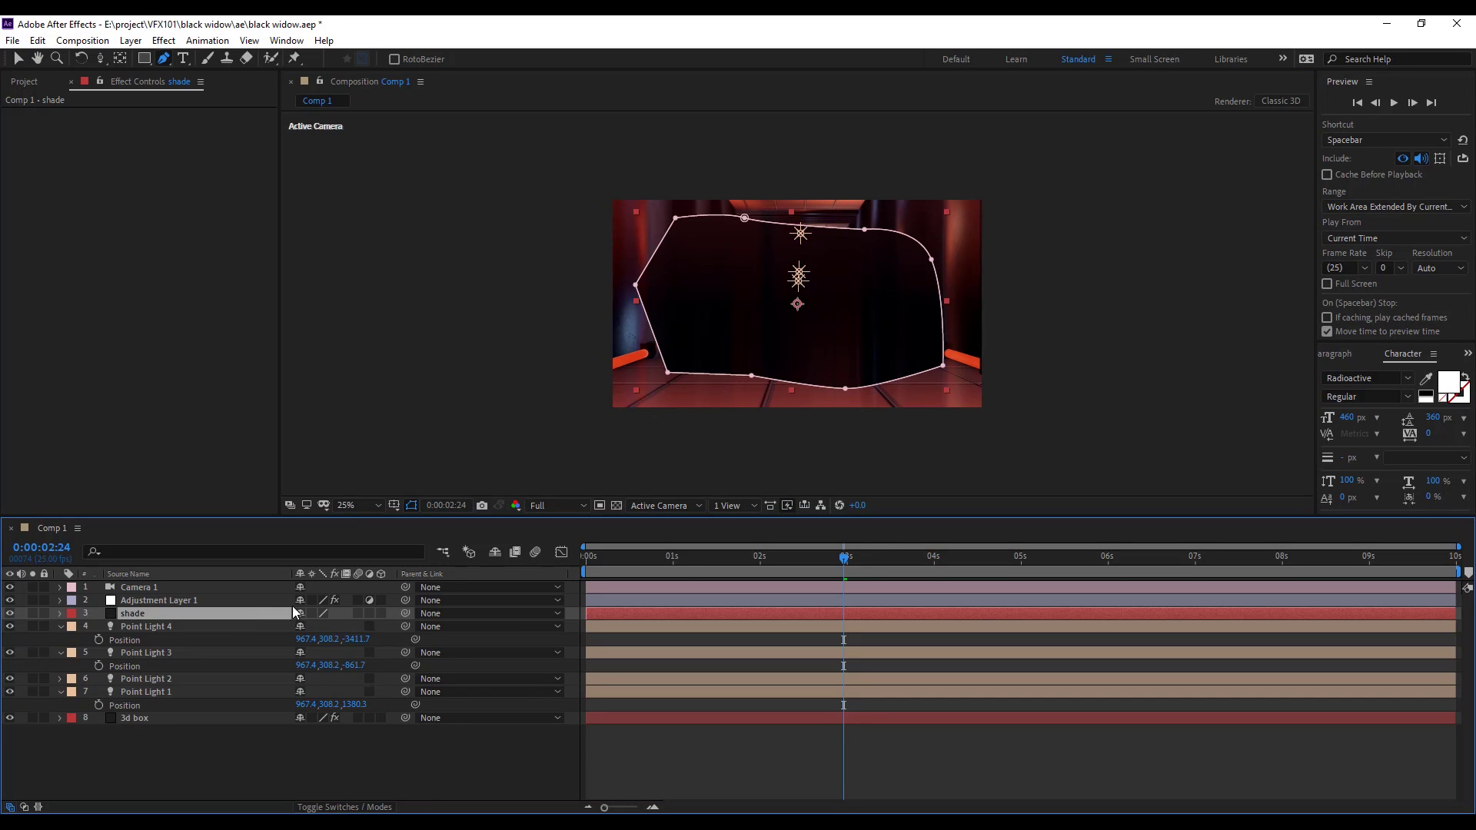
{"action": "key", "text": "f"}
{"action": "left_click", "coordinate": [319, 626]}
{"action": "left_click", "coordinate": [336, 675]}
{"action": "left_click_drag", "start_coordinate": [315, 639], "coordinate": [566, 612]}
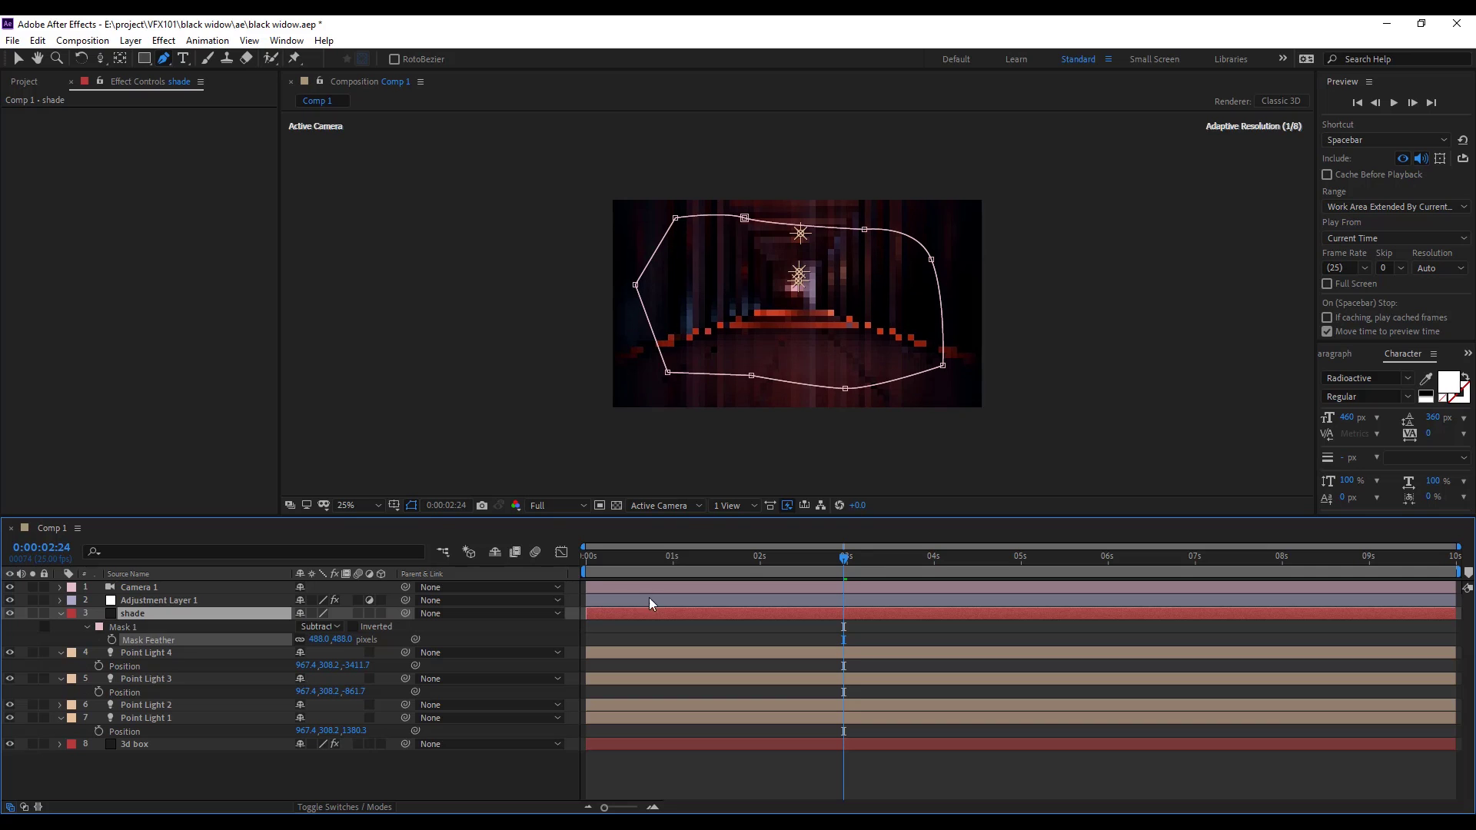
Reshape the shade mask by moving its upper, lower and side points outward toward the frame edges
{"action": "left_click_drag", "start_coordinate": [667, 372], "coordinate": [633, 393]}
{"action": "left_click_drag", "start_coordinate": [864, 229], "coordinate": [871, 196]}
{"action": "left_click_drag", "start_coordinate": [744, 219], "coordinate": [751, 194]}
{"action": "left_click_drag", "start_coordinate": [942, 367], "coordinate": [951, 359]}
{"action": "left_click_drag", "start_coordinate": [932, 260], "coordinate": [944, 252]}
{"action": "left_click_drag", "start_coordinate": [845, 388], "coordinate": [851, 399]}
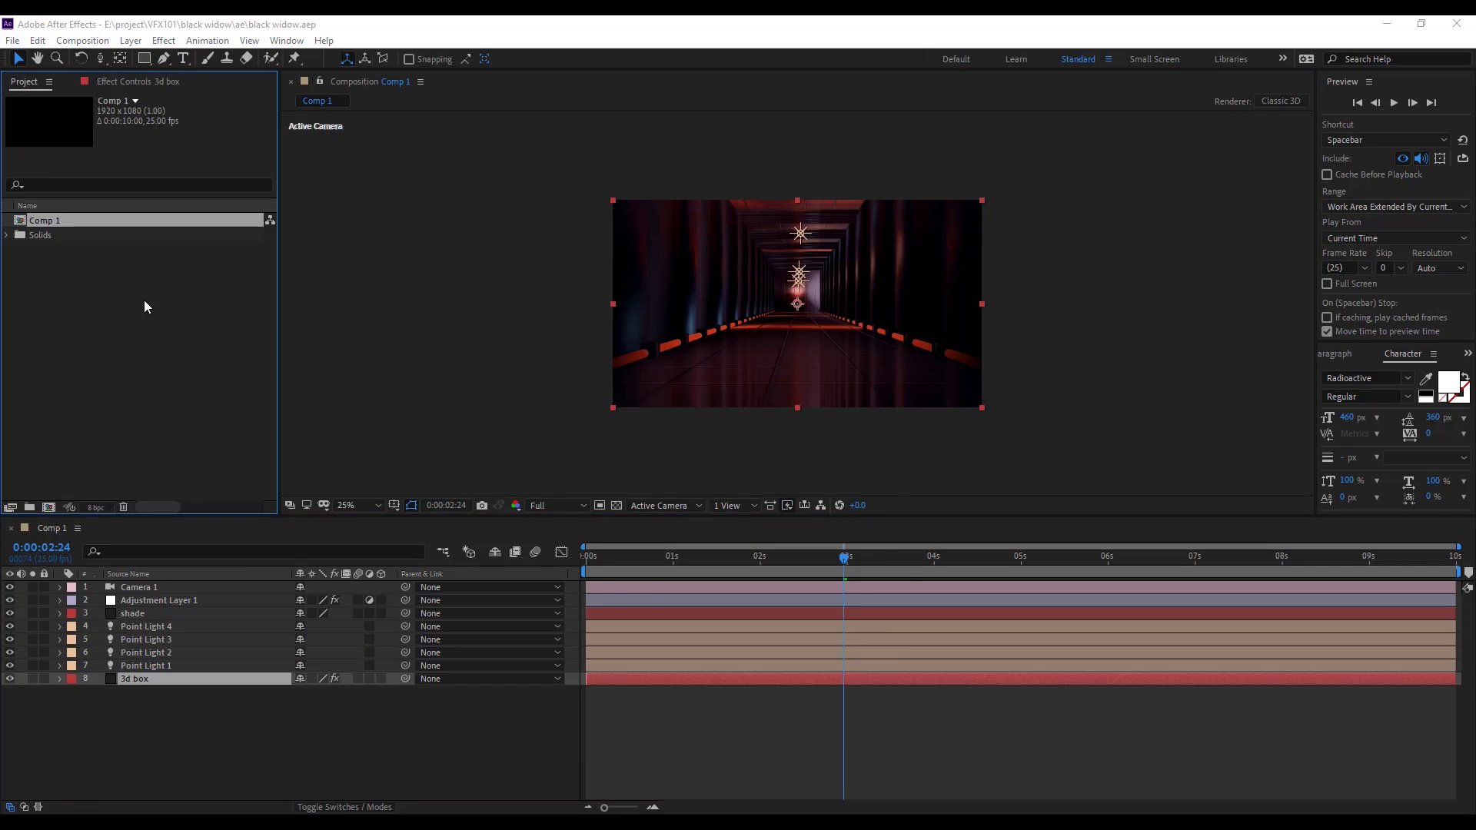
Import the render folder's images as a PNG sequence starting at 10080.png and place it in Comp 1 just above the 3d box layer
{"action": "double_click", "coordinate": [144, 306]}
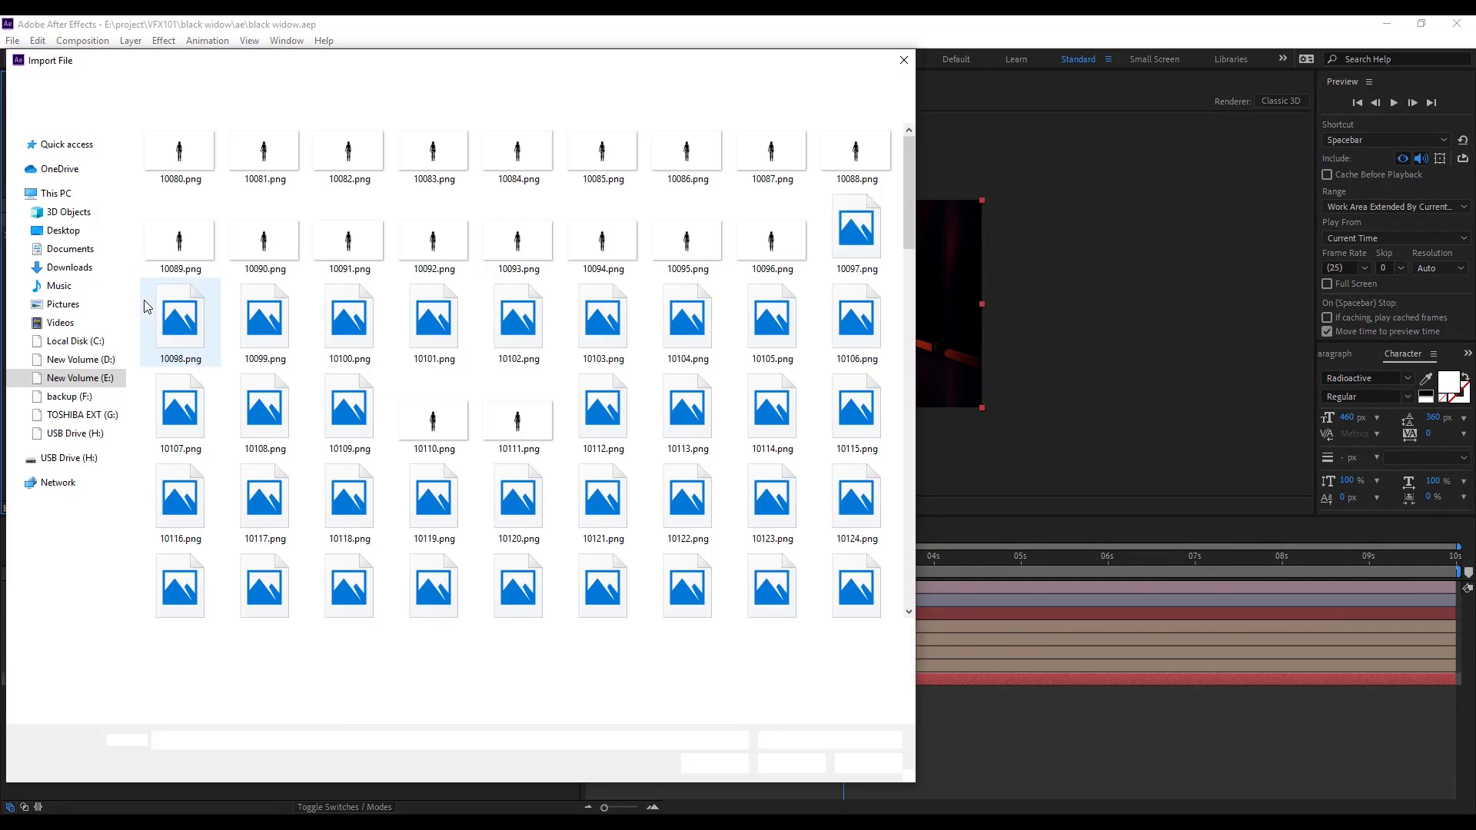
{"action": "left_click", "coordinate": [188, 152]}
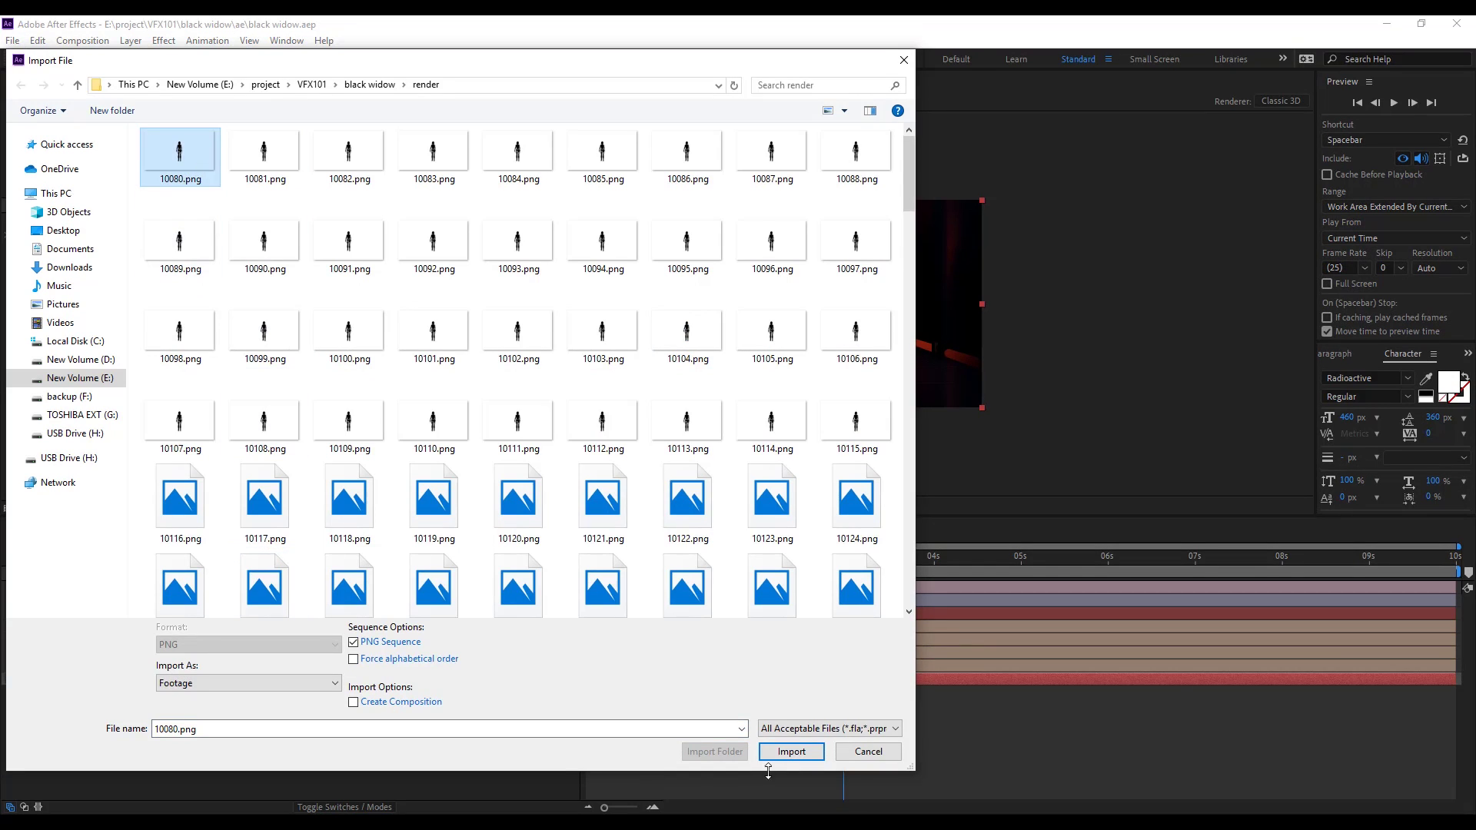
{"action": "left_click", "coordinate": [792, 751]}
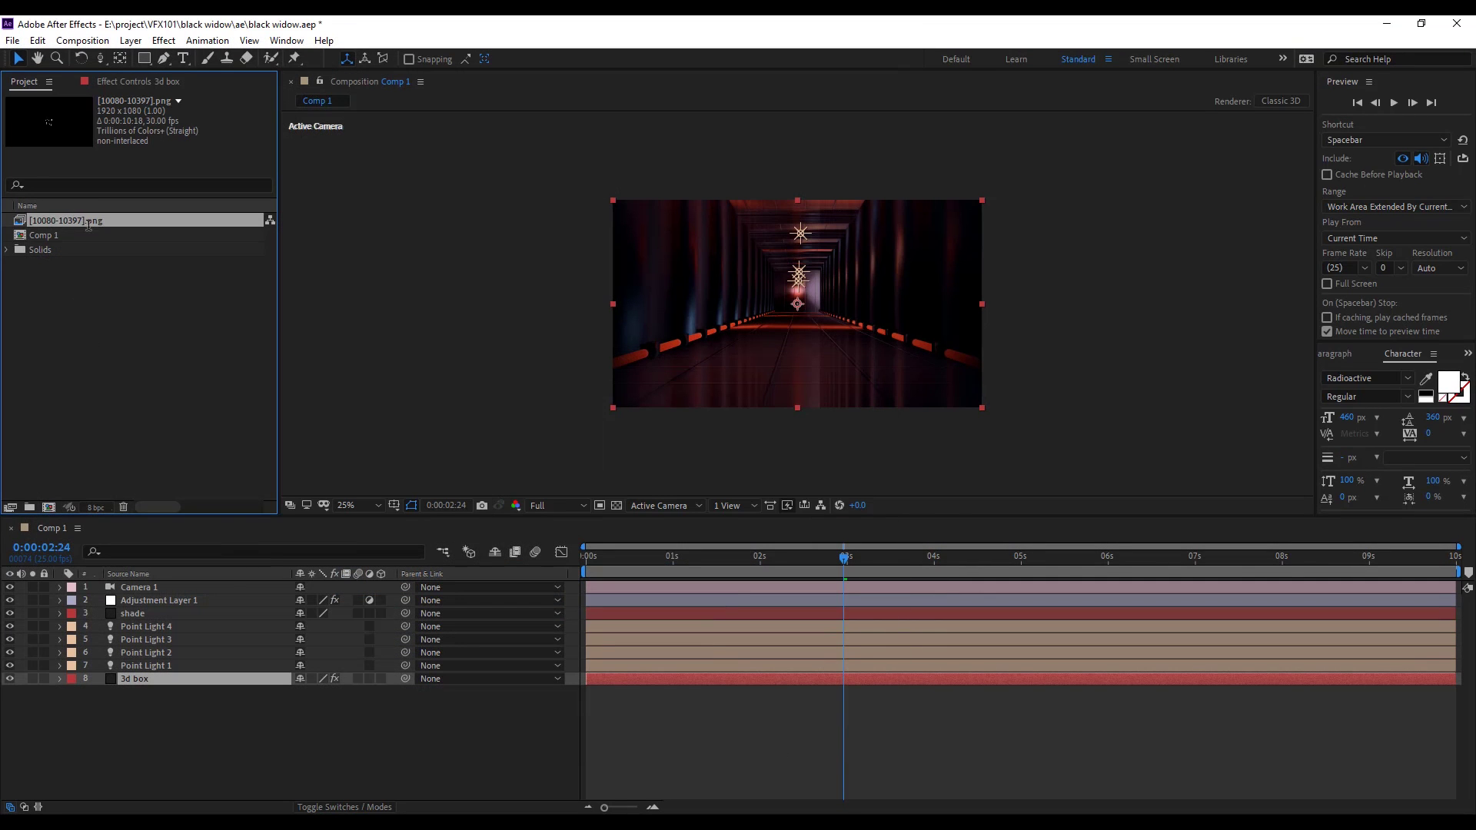
{"action": "left_click_drag", "start_coordinate": [83, 224], "coordinate": [211, 667]}
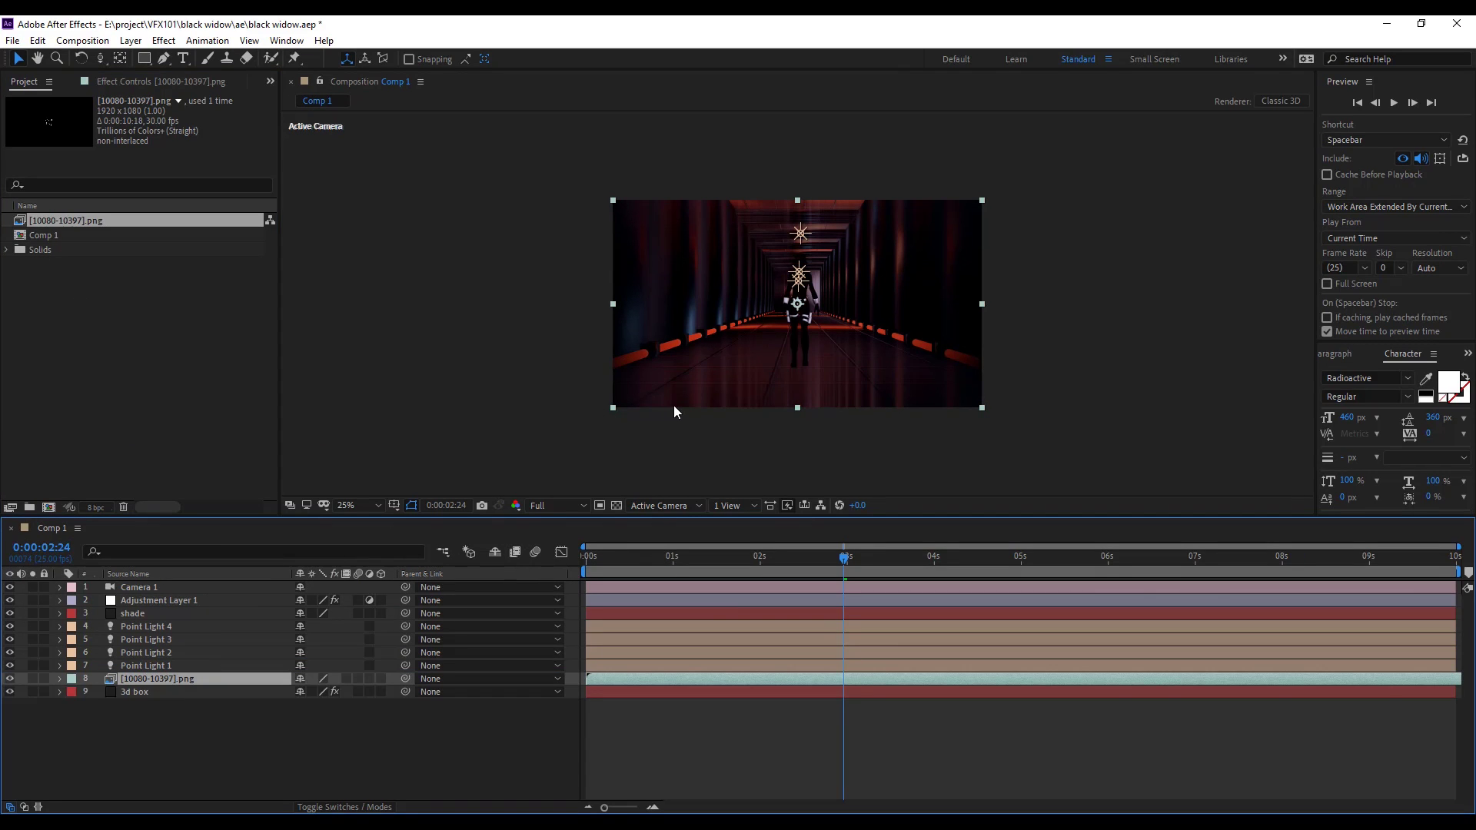
{"action": "key", "text": "period"}
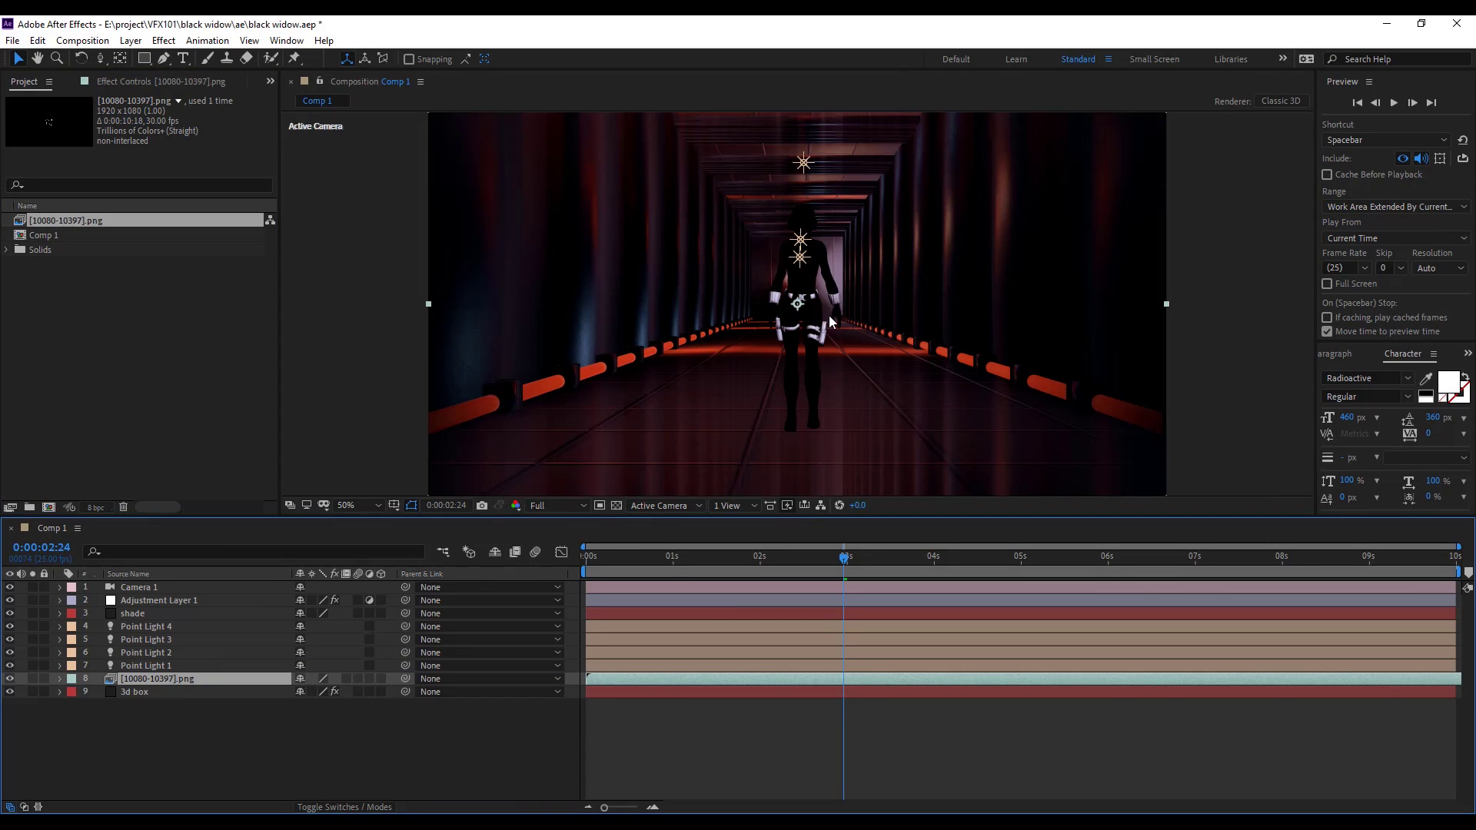
Make the PNG sequence a 3D layer positioned at 960, 433, 1714 and set its time stretch factor to 50%
{"action": "left_click", "coordinate": [380, 679]}
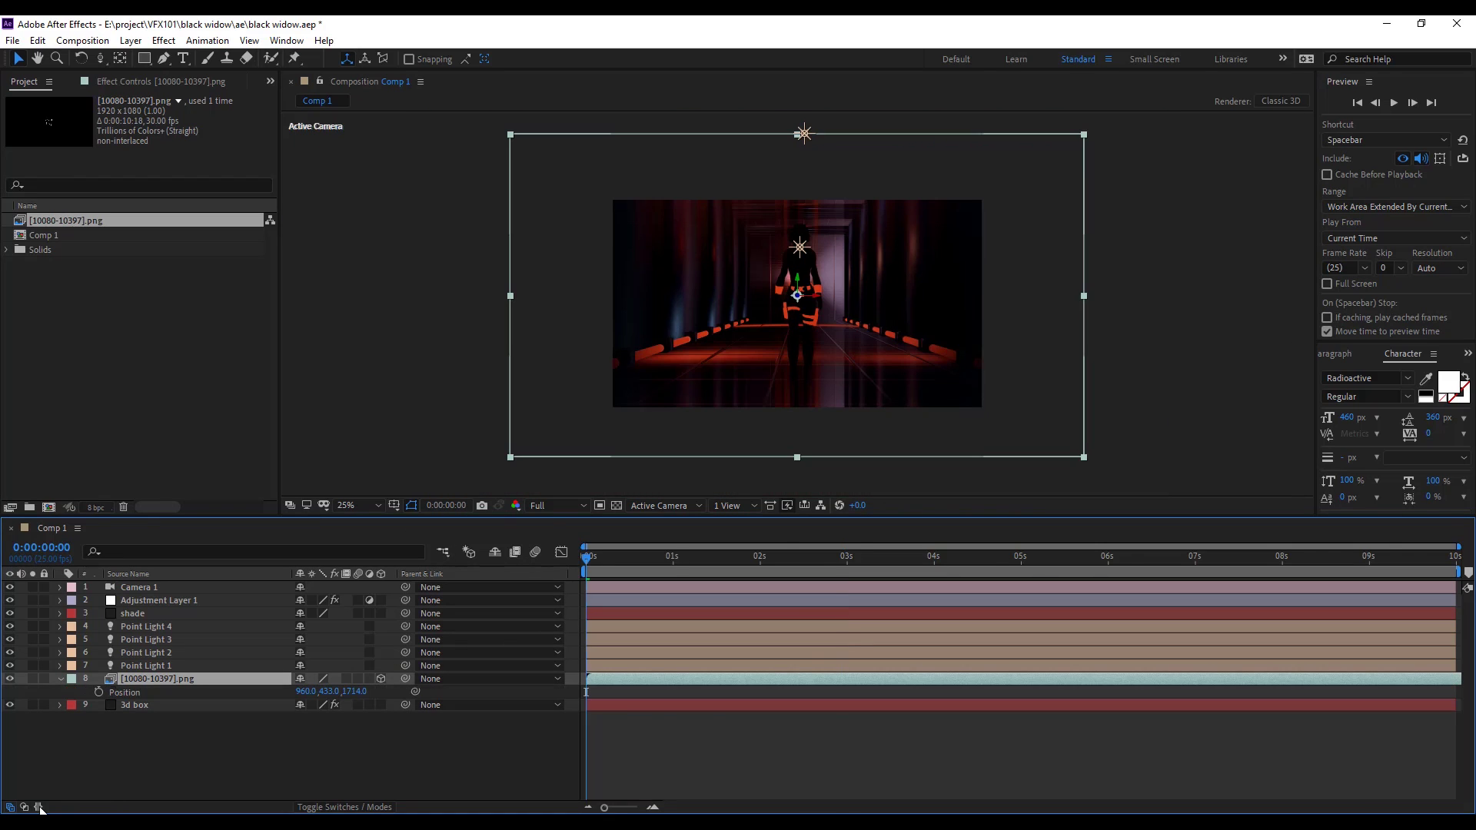
{"action": "left_click", "coordinate": [37, 807]}
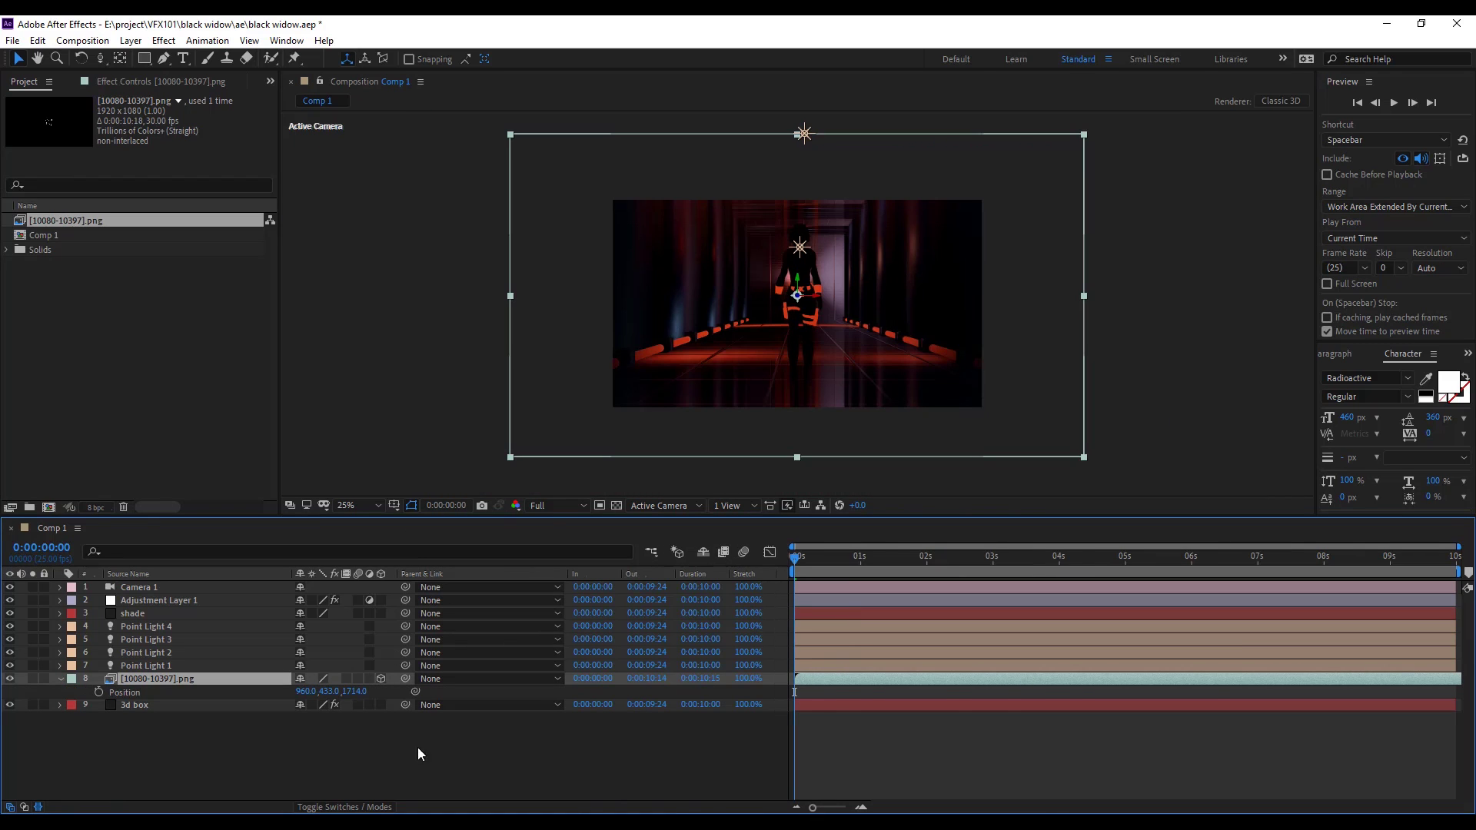
{"action": "left_click", "coordinate": [752, 679]}
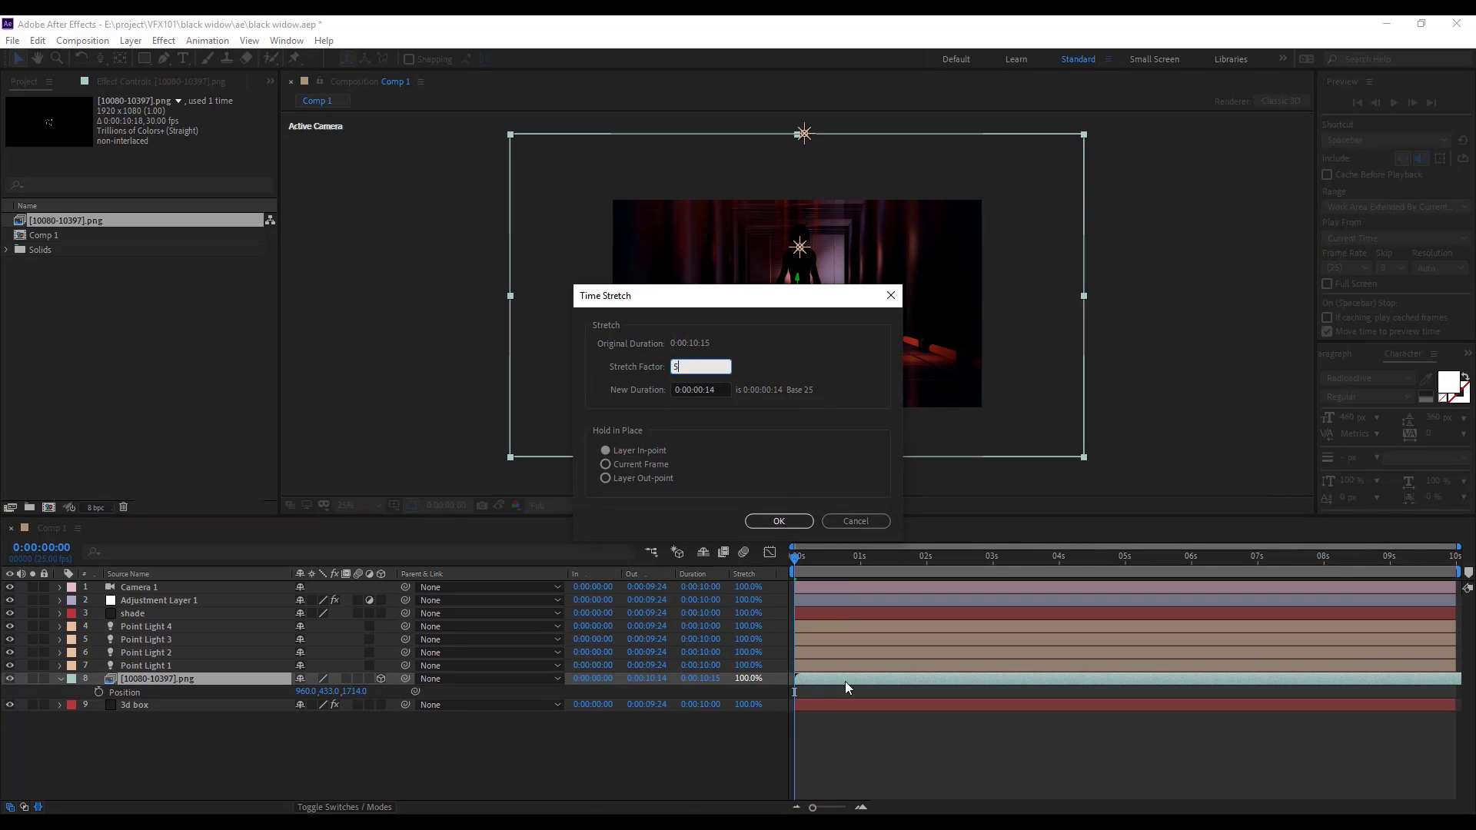
{"action": "key", "text": "Return"}
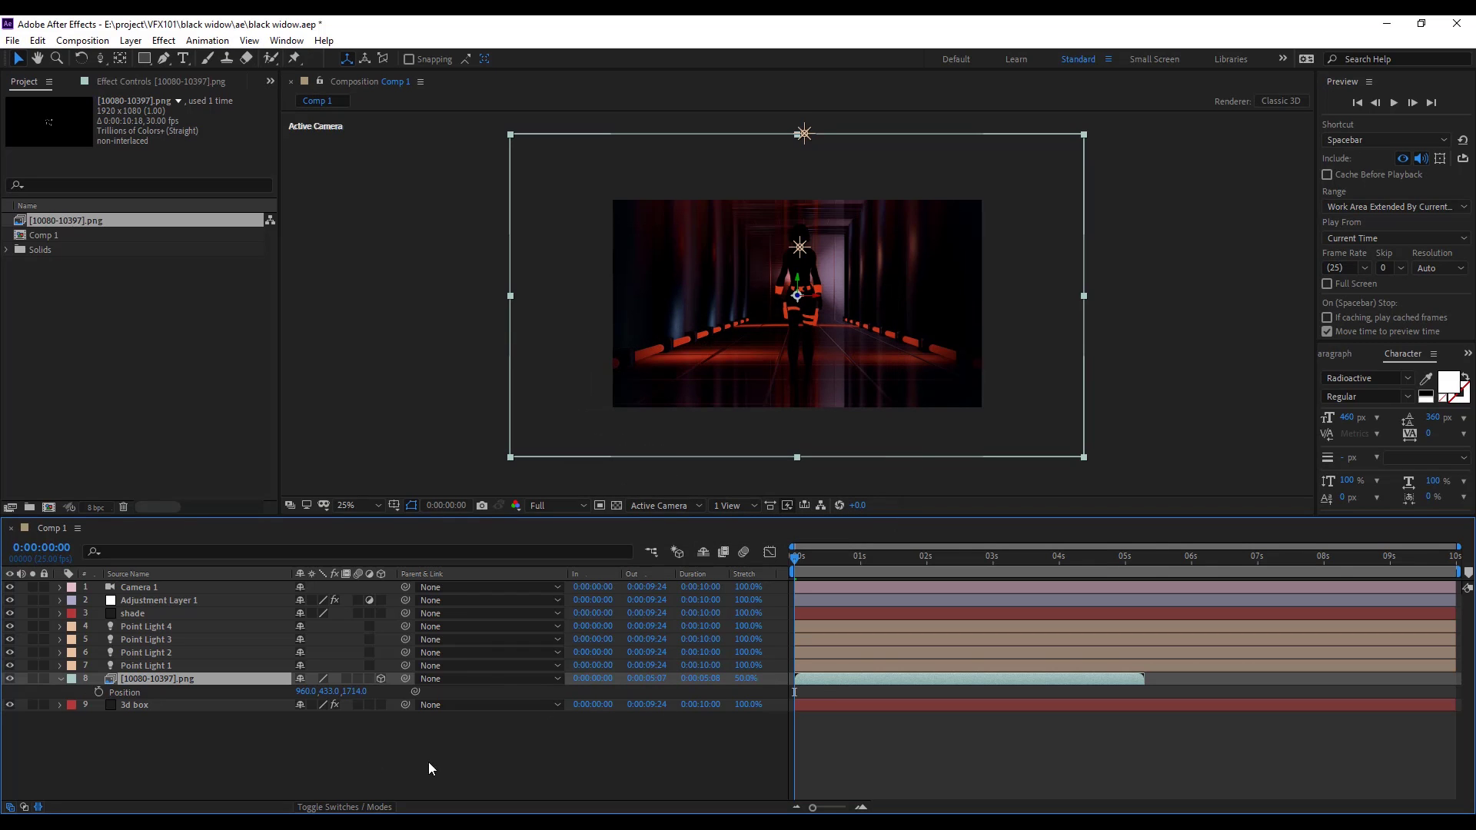
{"action": "left_click", "coordinate": [39, 807]}
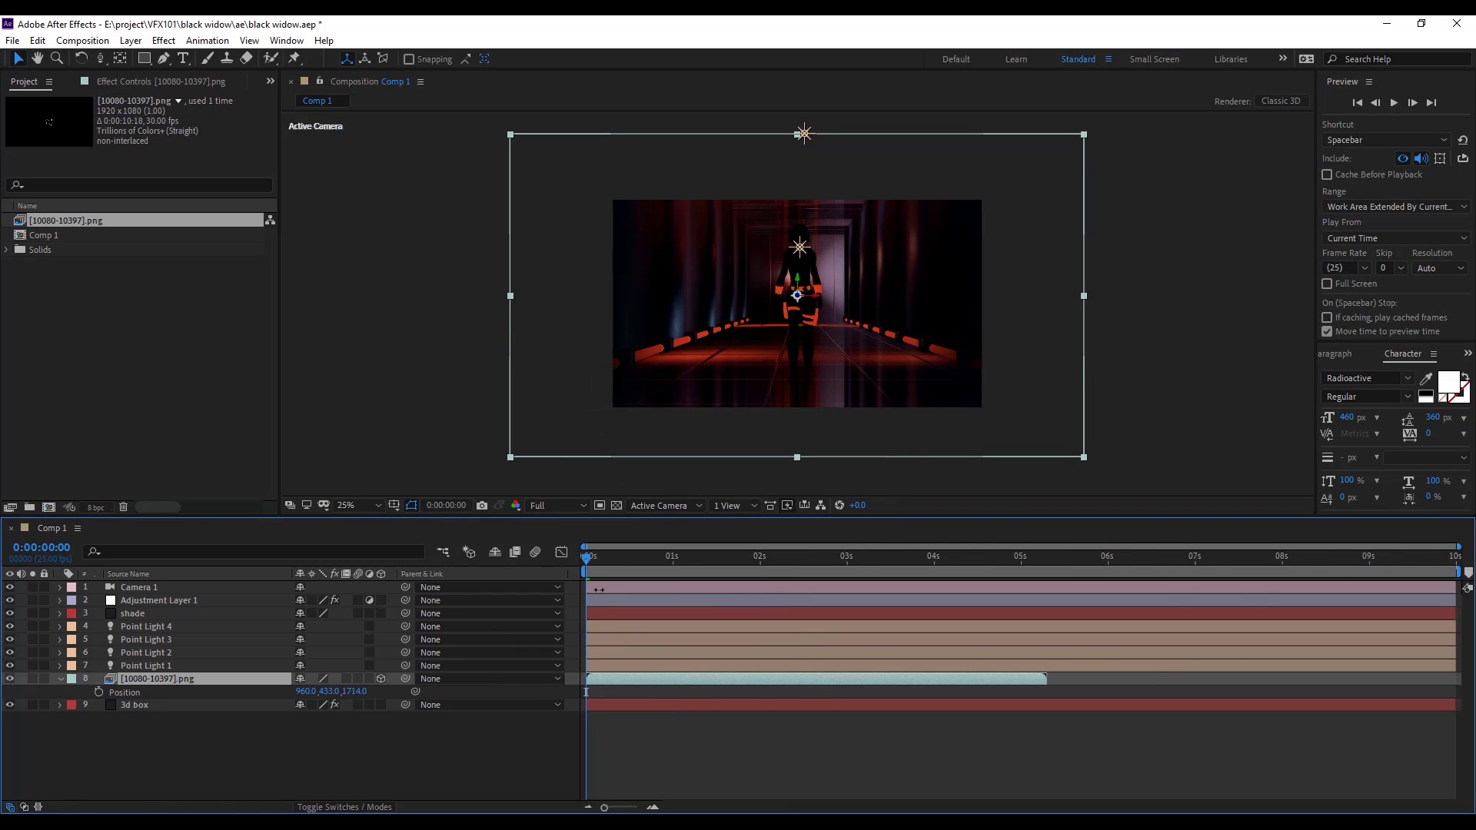
Add an Inner Glow layer style to the PNG sequence and expand its settings
{"action": "left_click", "coordinate": [131, 40]}
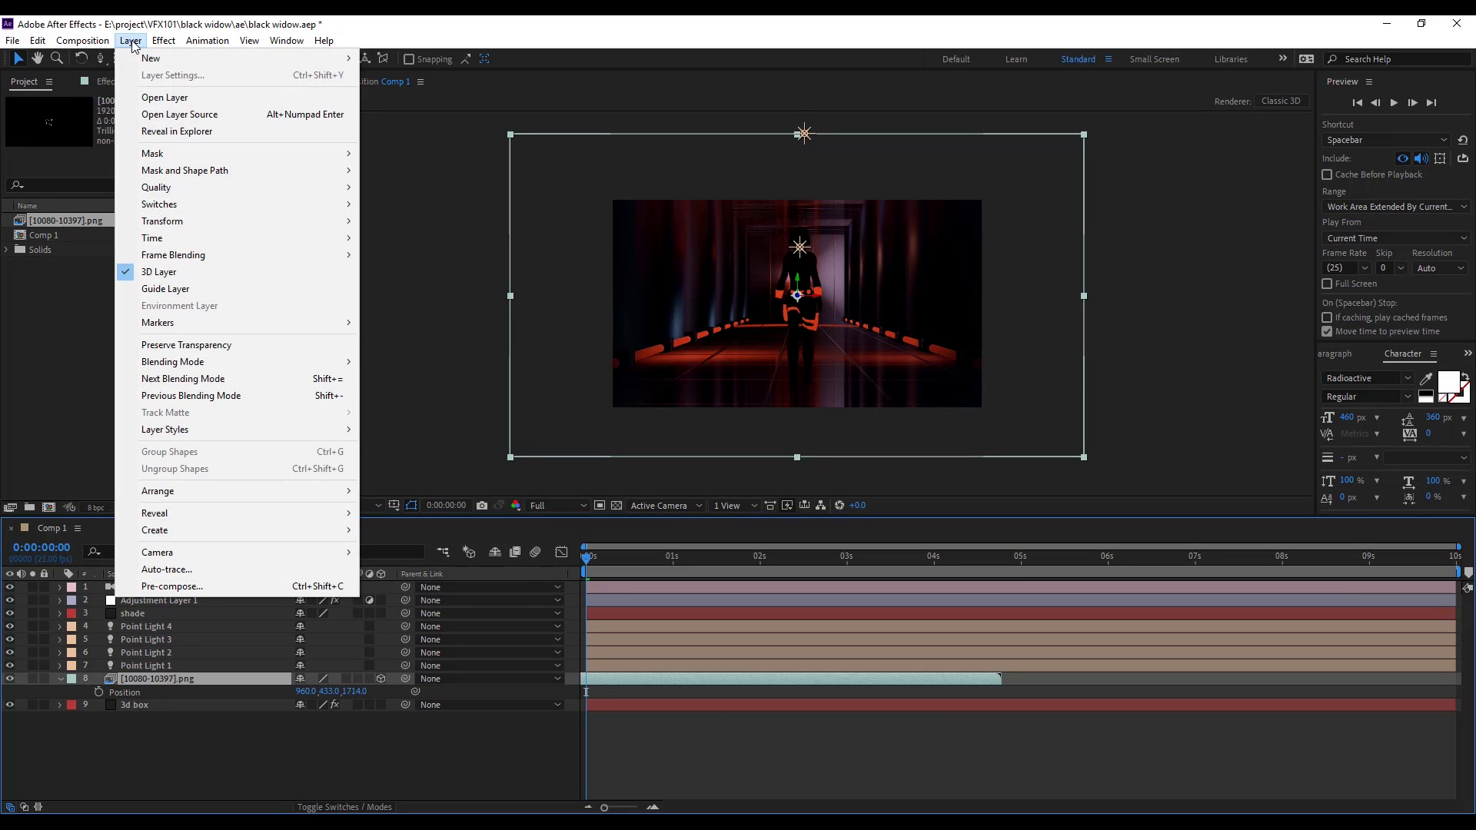
{"action": "mouse_move", "coordinate": [211, 429]}
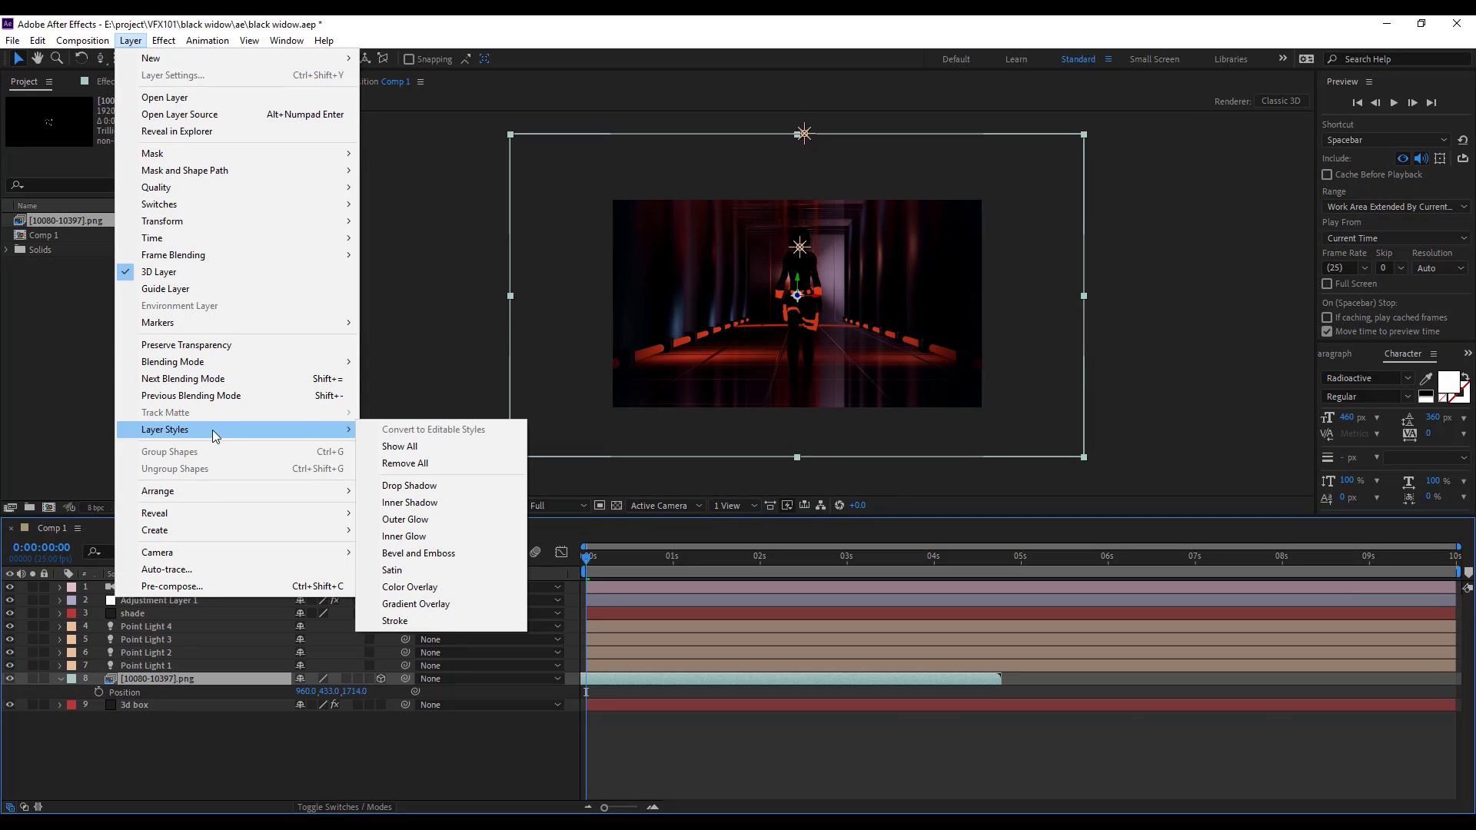
{"action": "left_click", "coordinate": [431, 536]}
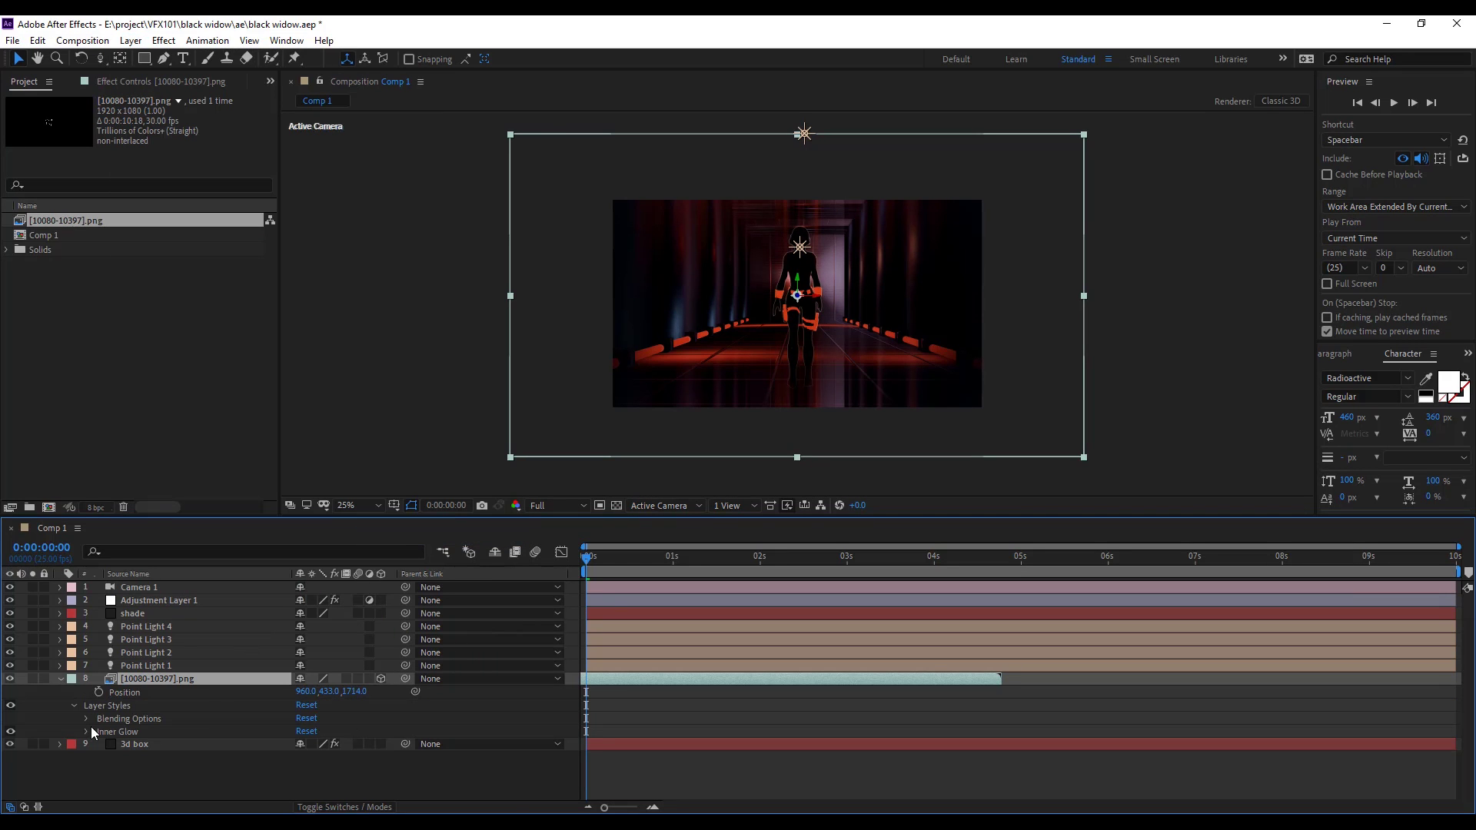
{"action": "left_click", "coordinate": [88, 732]}
{"action": "scroll", "coordinate": [151, 758], "scroll_direction": "down", "scroll_amount": 3}
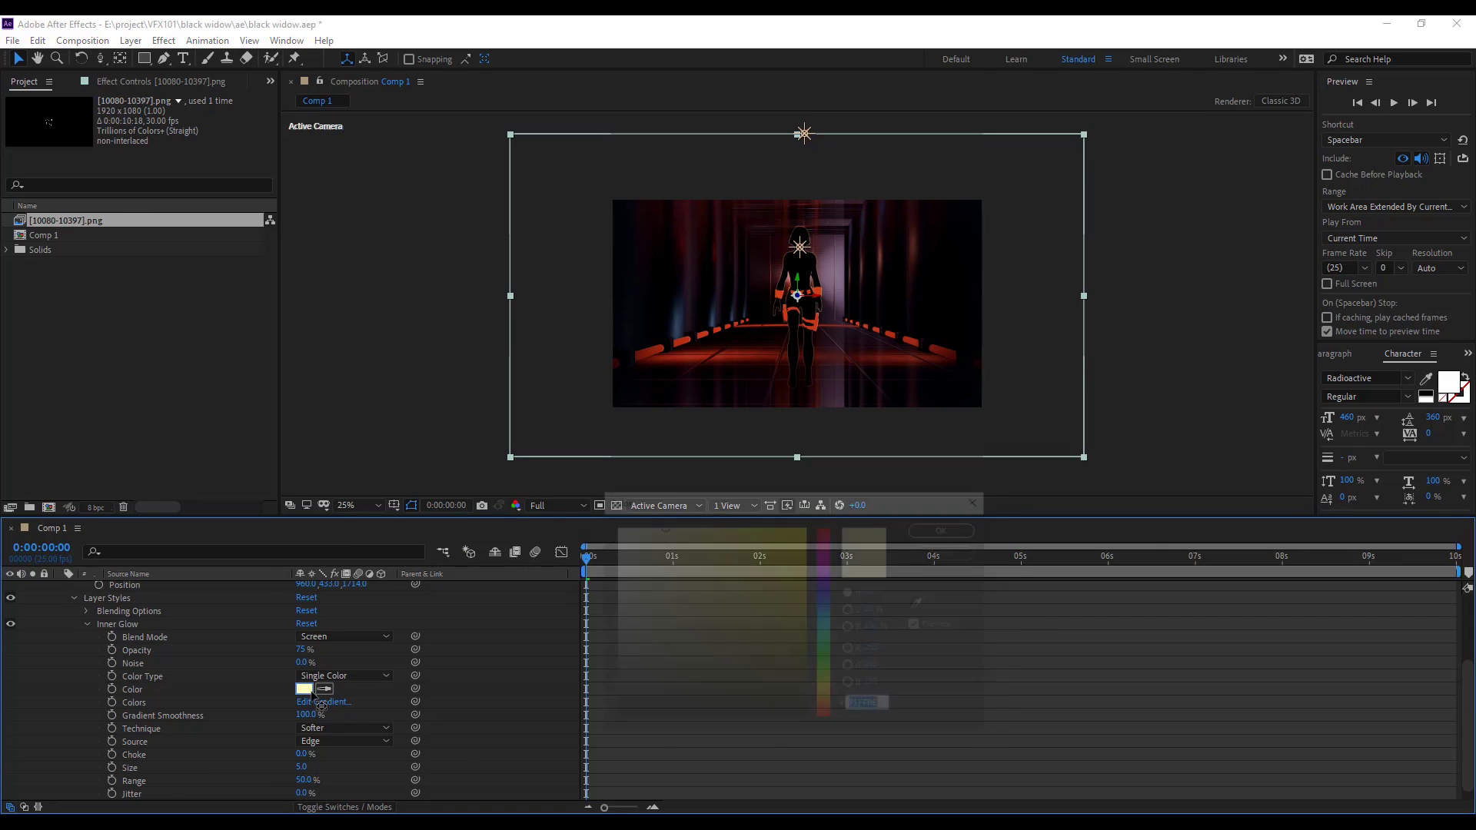
Give the inner glow a saturated red color, a size of 23 and an opacity of about 53%
{"action": "left_click", "coordinate": [306, 690]}
{"action": "left_click", "coordinate": [824, 542]}
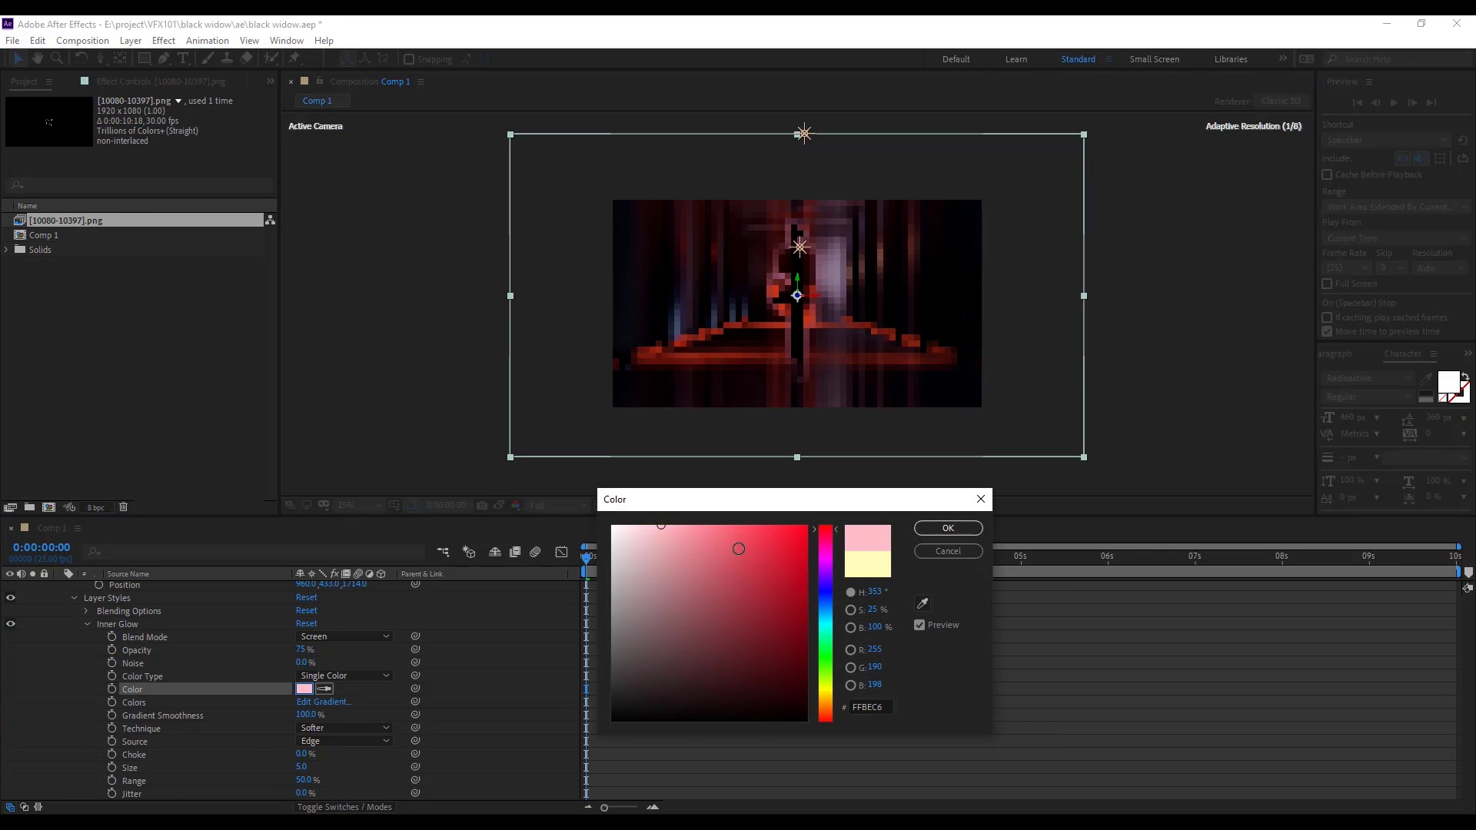
{"action": "left_click_drag", "start_coordinate": [720, 552], "coordinate": [786, 478]}
{"action": "left_click", "coordinate": [925, 527]}
{"action": "left_click", "coordinate": [932, 530]}
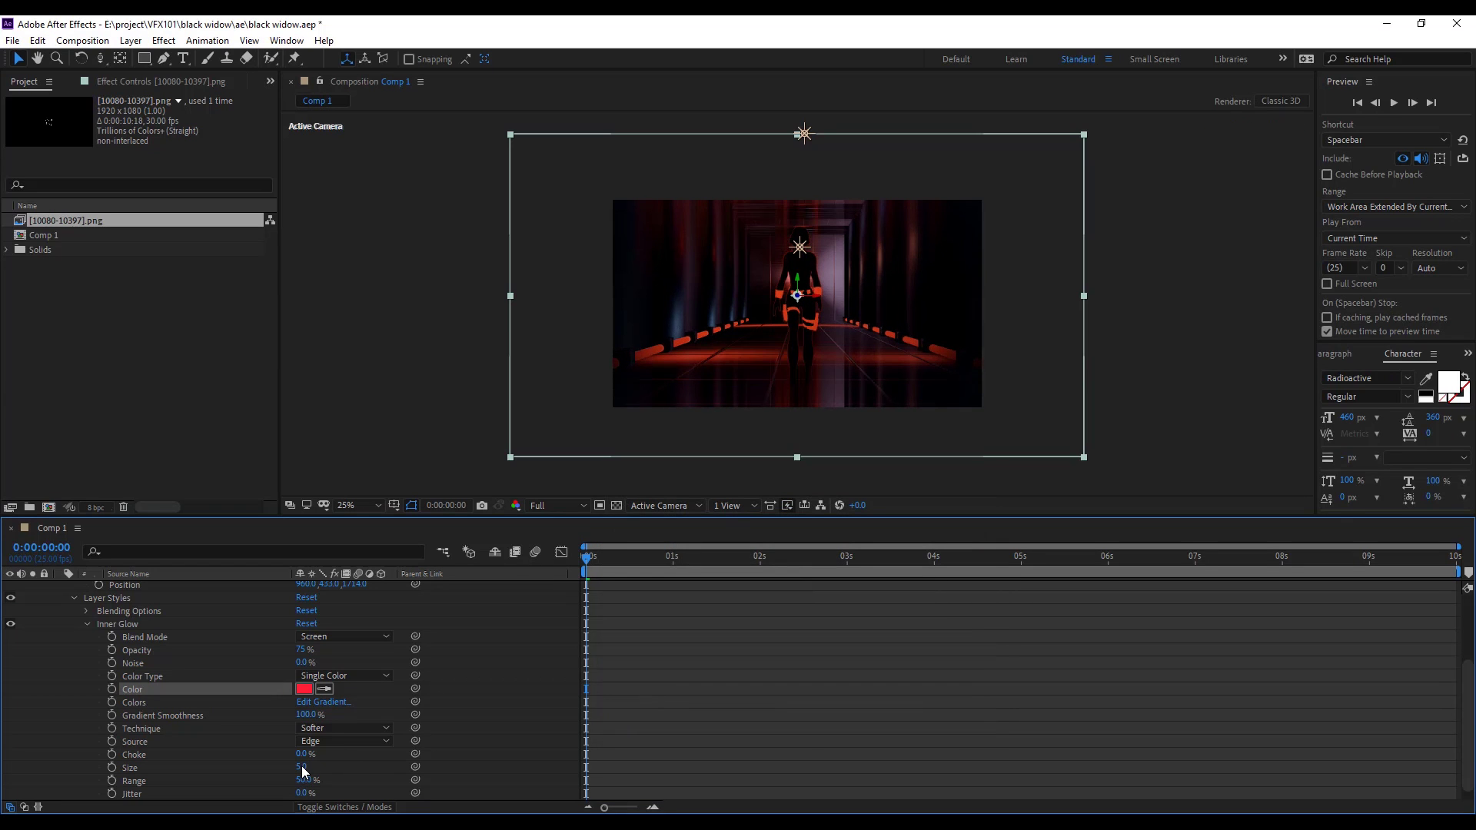
{"action": "left_click_drag", "start_coordinate": [307, 767], "coordinate": [315, 775]}
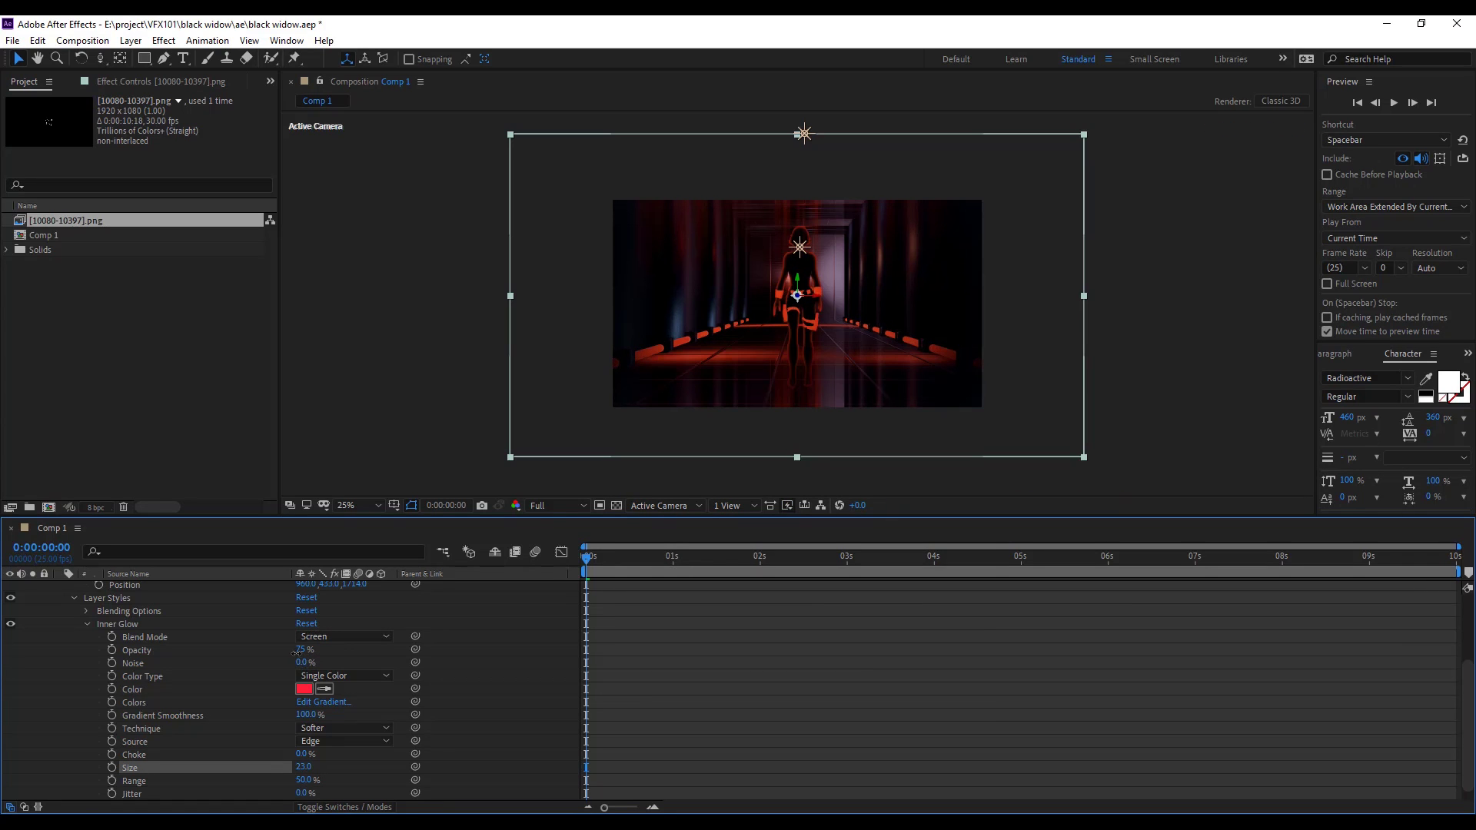
{"action": "left_click_drag", "start_coordinate": [297, 650], "coordinate": [287, 663]}
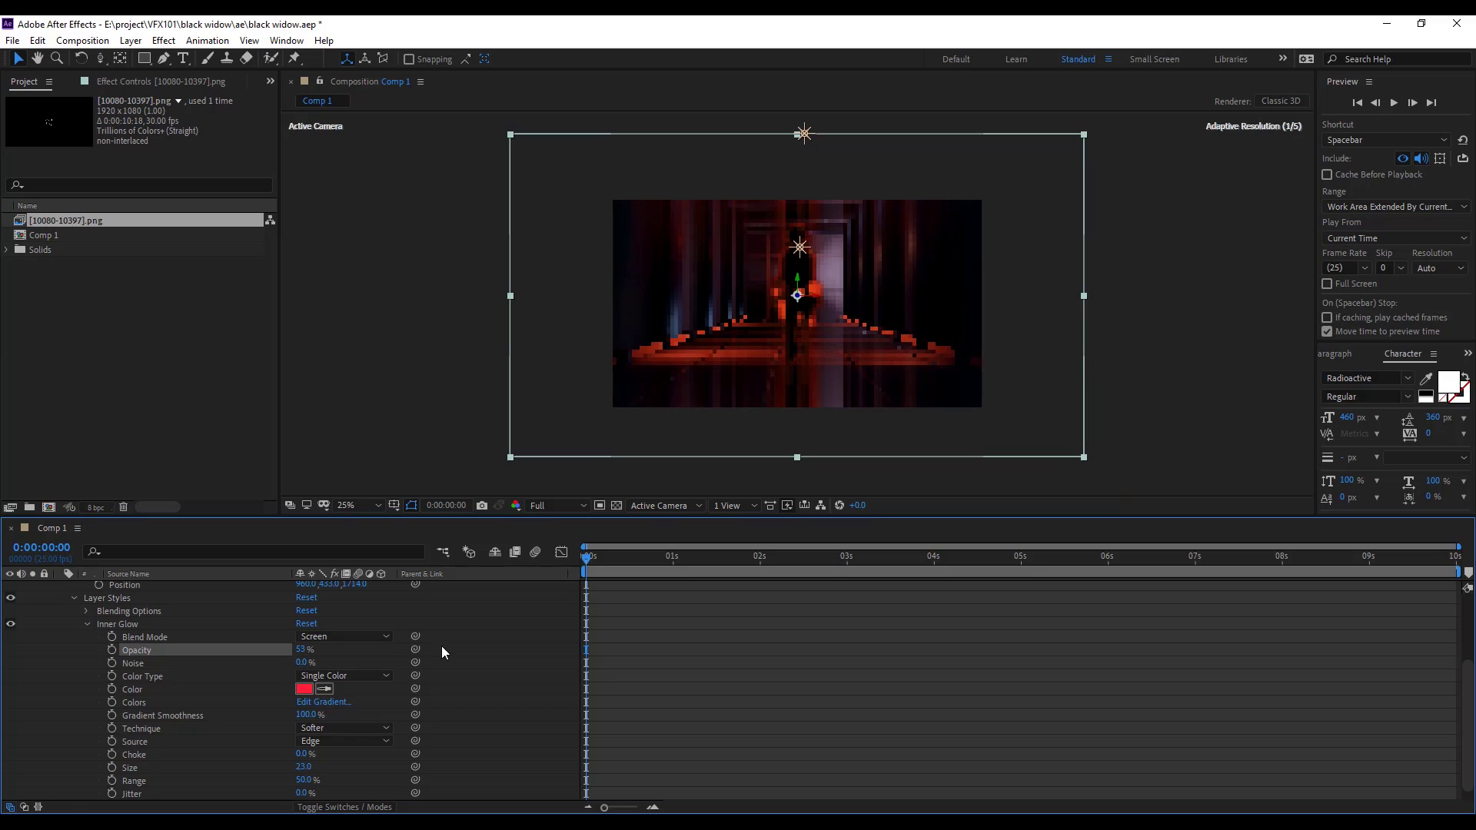
Keyframe the PNG sequence's position at 0 seconds and adjust its Z position at about 3 seconds
{"action": "key", "text": "u"}
{"action": "key", "text": "p"}
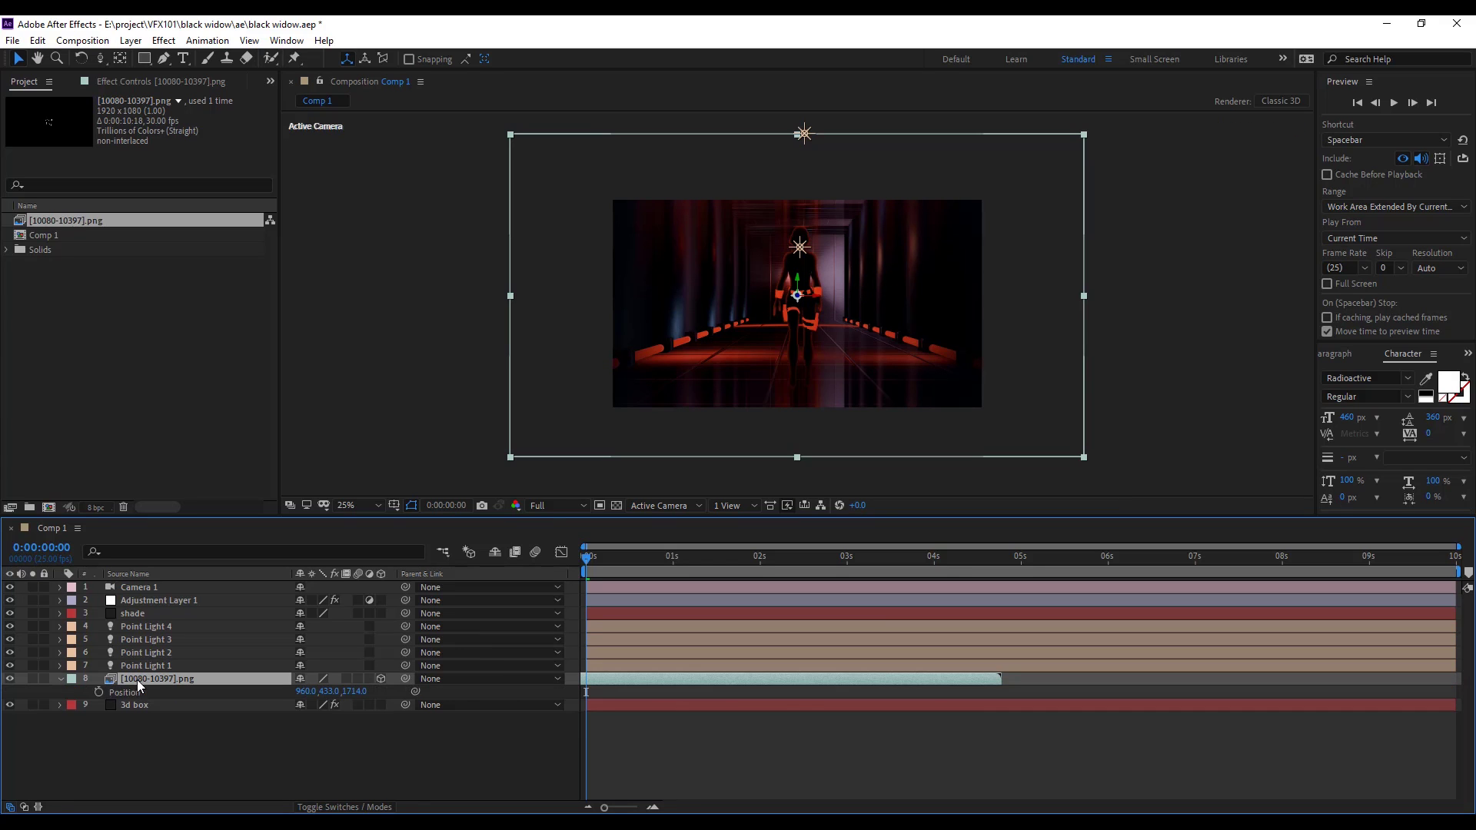
{"action": "left_click", "coordinate": [99, 692]}
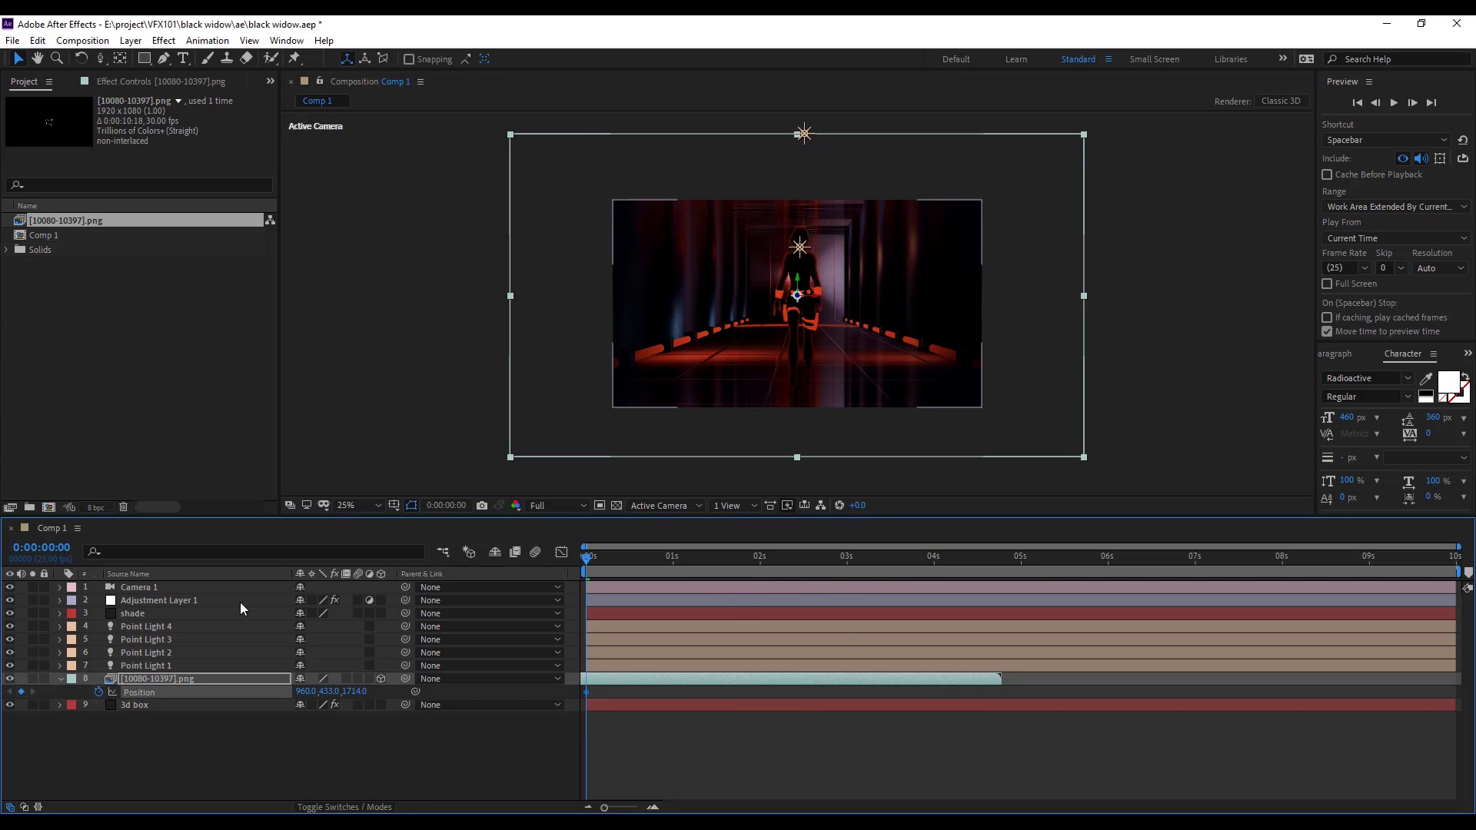
{"action": "left_click", "coordinate": [849, 558]}
{"action": "left_click_drag", "start_coordinate": [355, 691], "coordinate": [1298, 593]}
{"action": "left_click_drag", "start_coordinate": [358, 692], "coordinate": [215, 718]}
At 0 seconds, set the PNG sequence's Z position to 857 and preview the walk
{"action": "left_click_drag", "start_coordinate": [663, 560], "coordinate": [438, 589]}
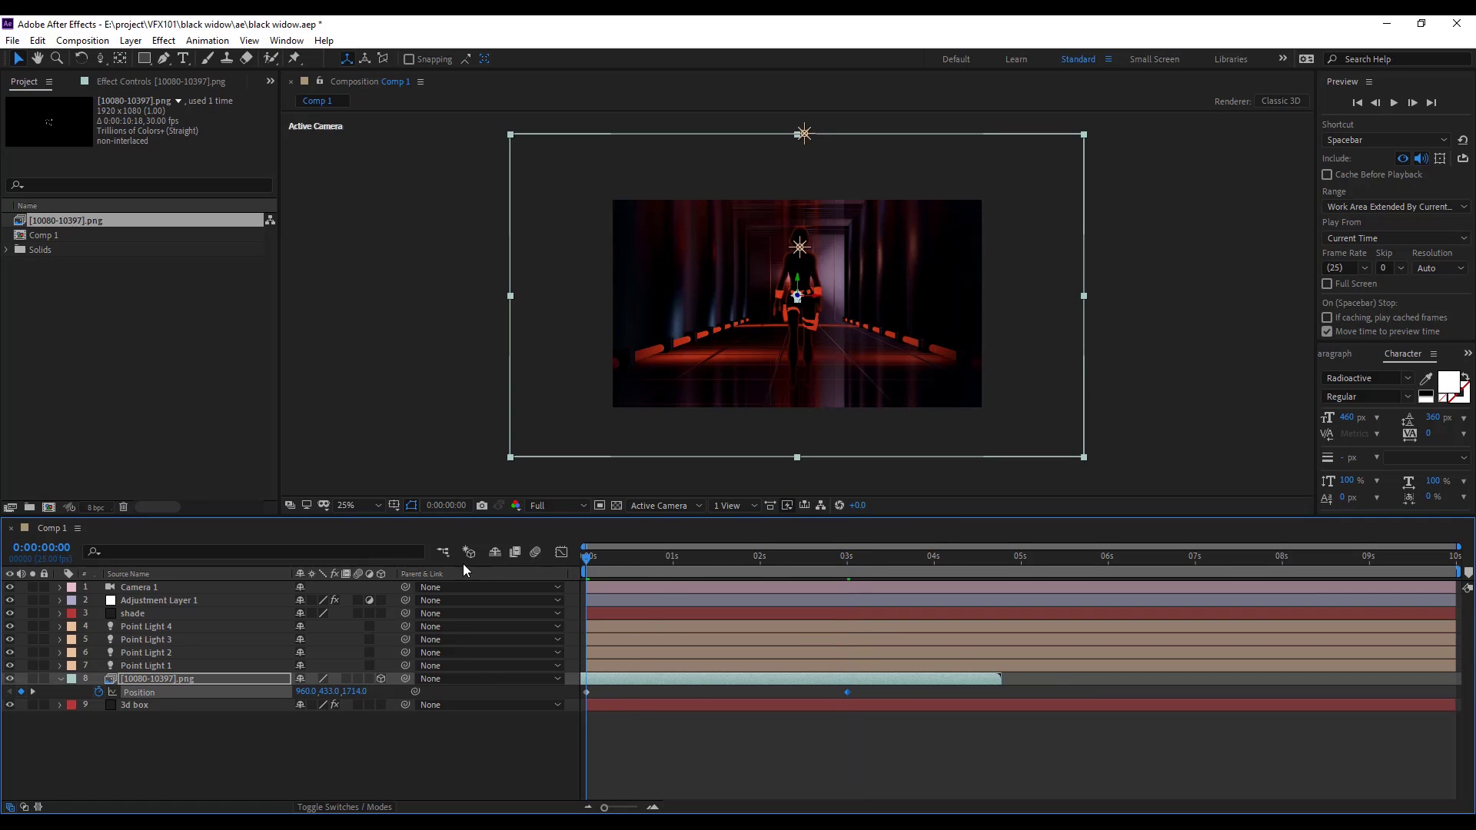
{"action": "left_click_drag", "start_coordinate": [357, 692], "coordinate": [84, 714]}
{"action": "key", "text": "space"}
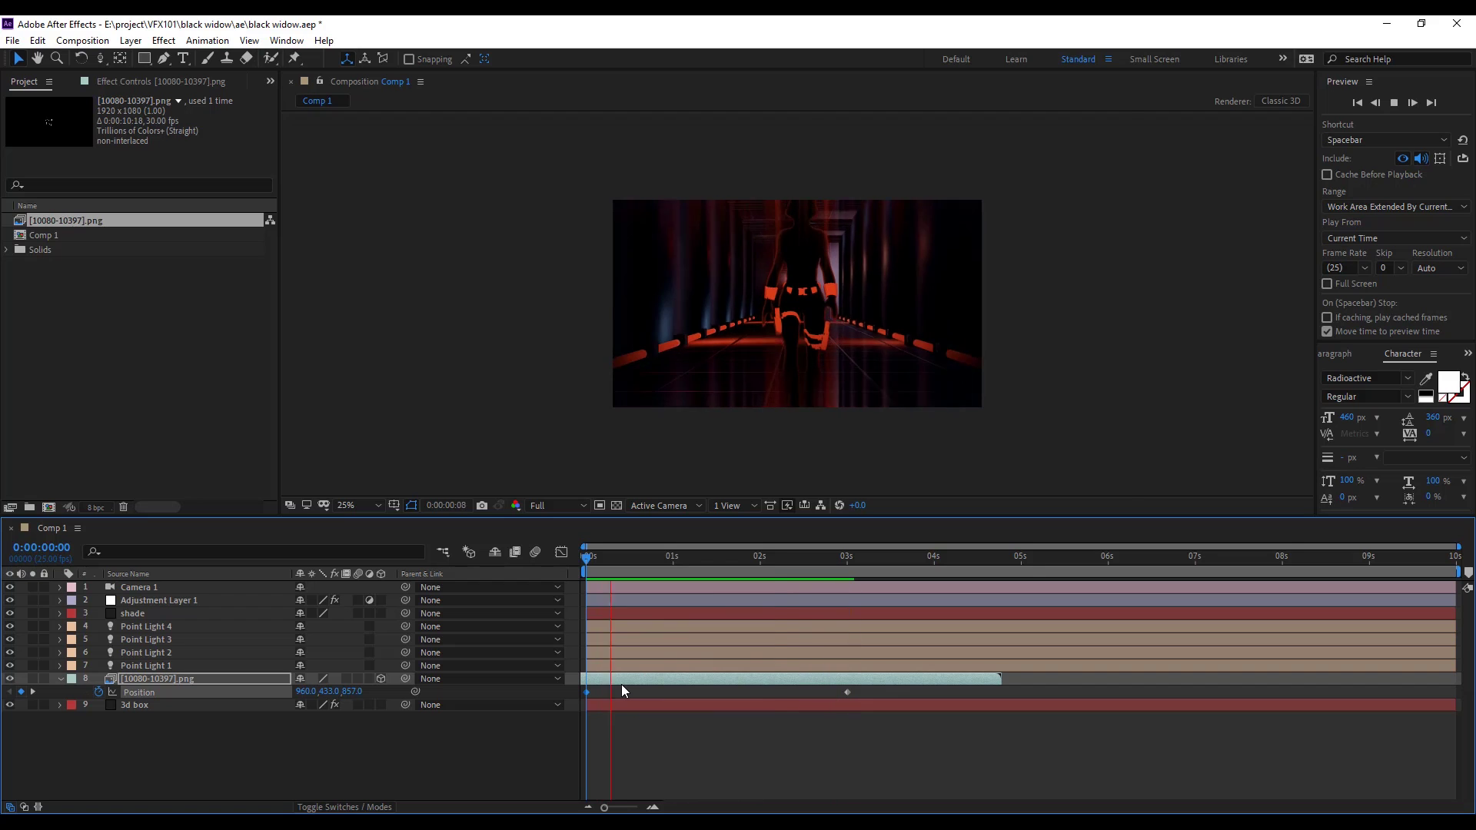
{"action": "key", "text": "space"}
Apply the RG VFX Reflection effect to the PNG sequence layer and preview the composition
{"action": "left_click", "coordinate": [167, 42]}
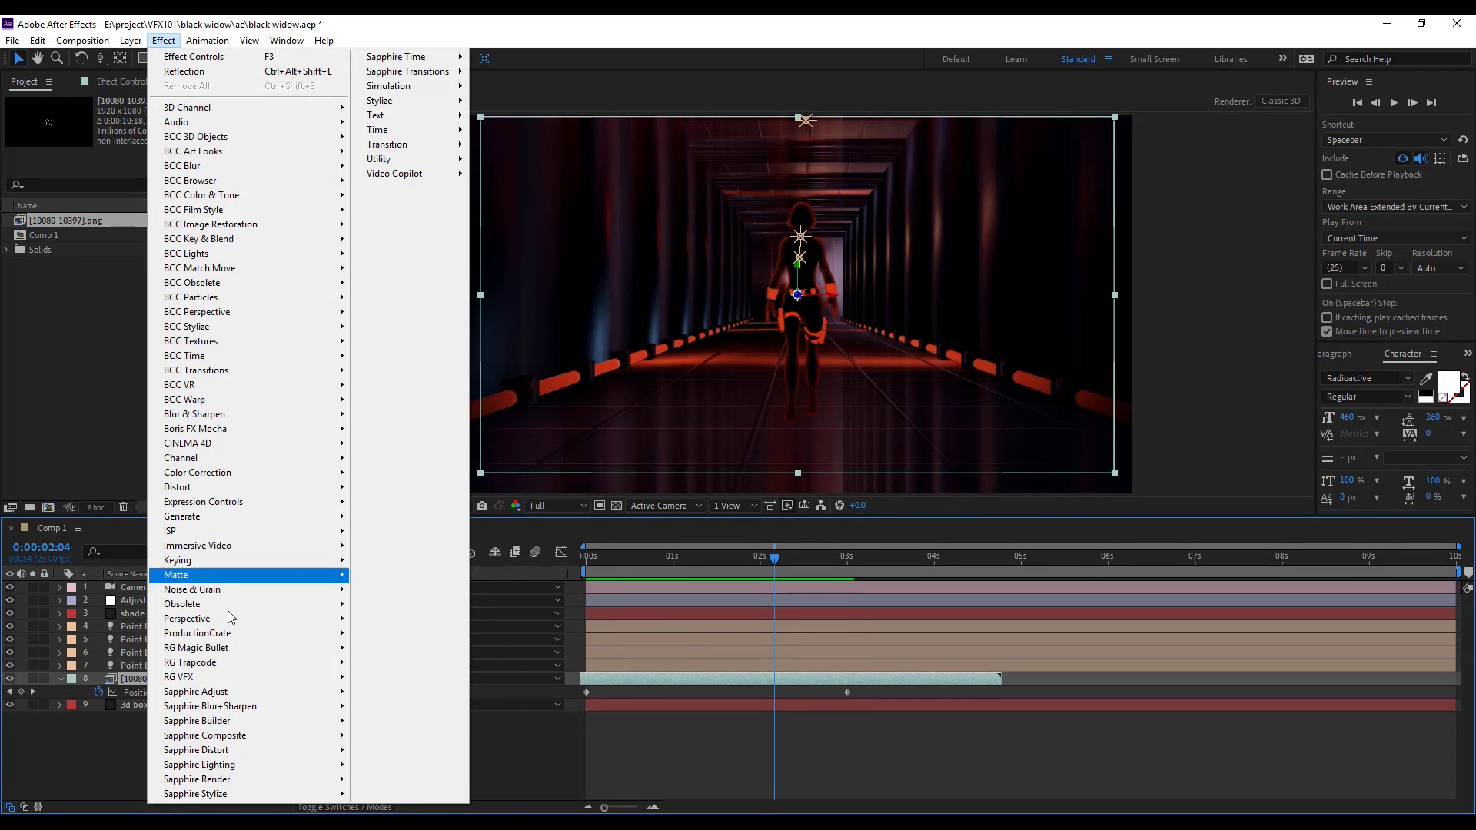
{"action": "mouse_move", "coordinate": [235, 679]}
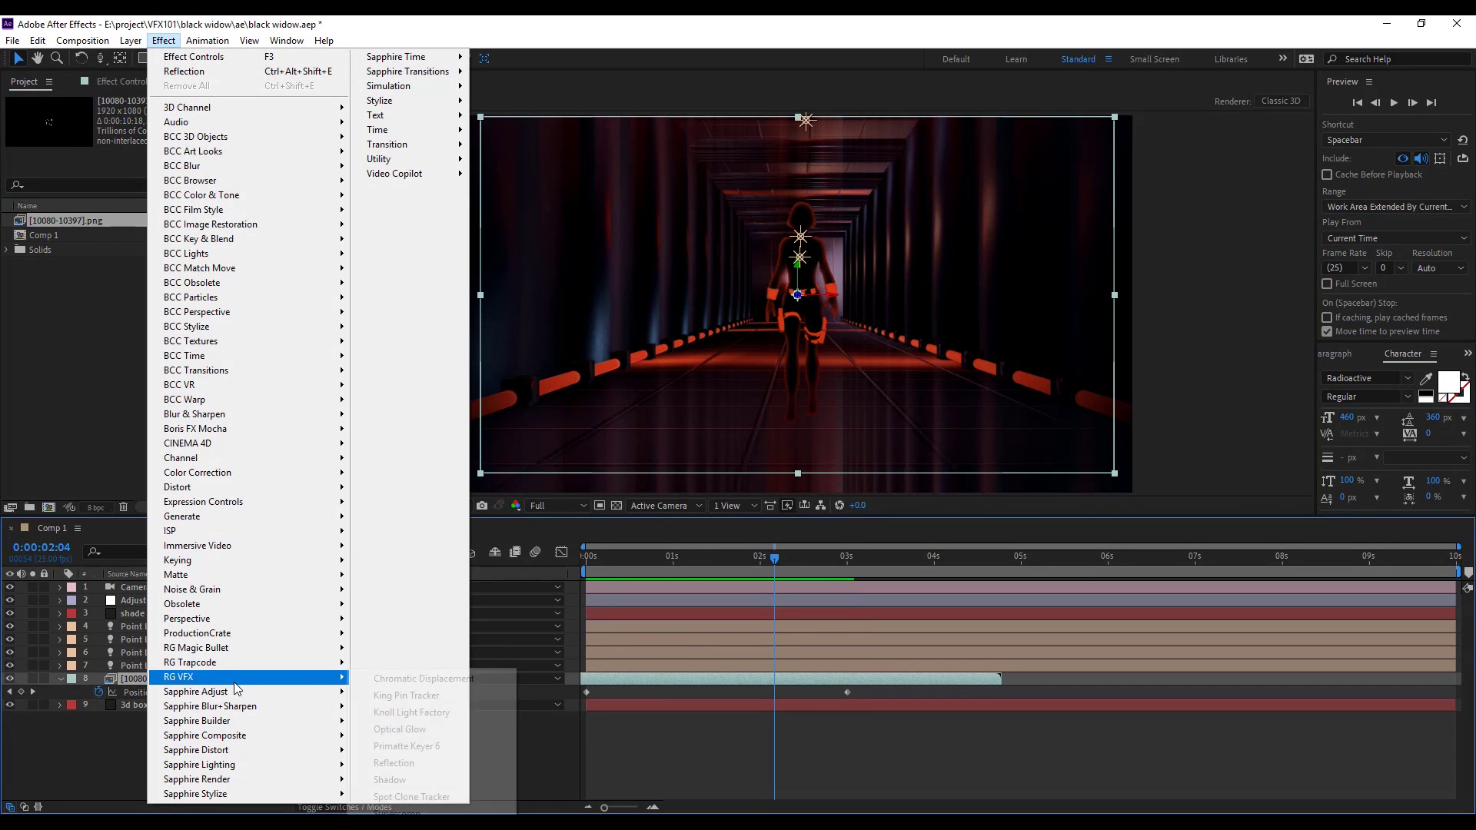
{"action": "left_click", "coordinate": [404, 764]}
{"action": "key", "text": "space"}
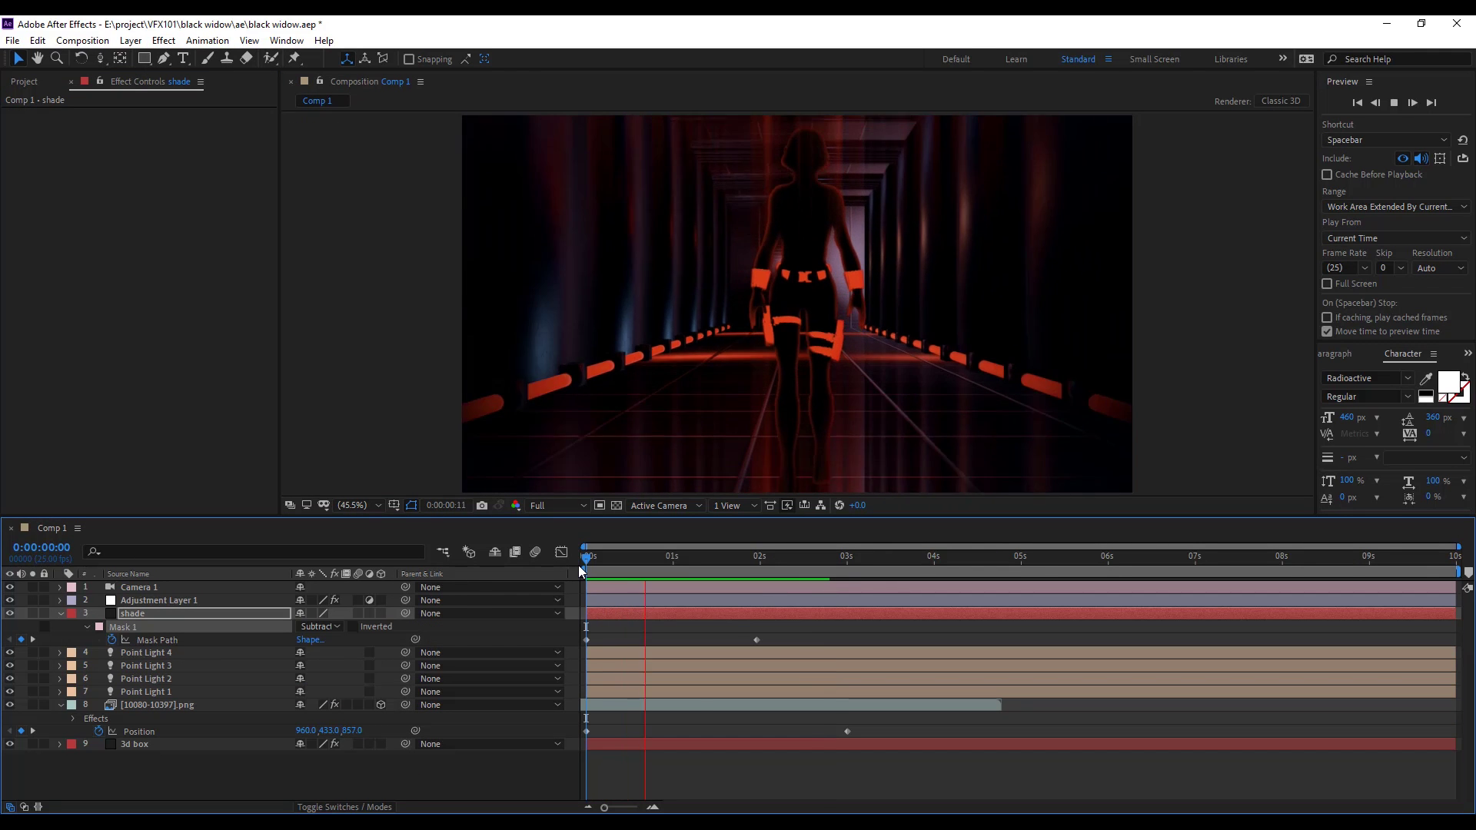